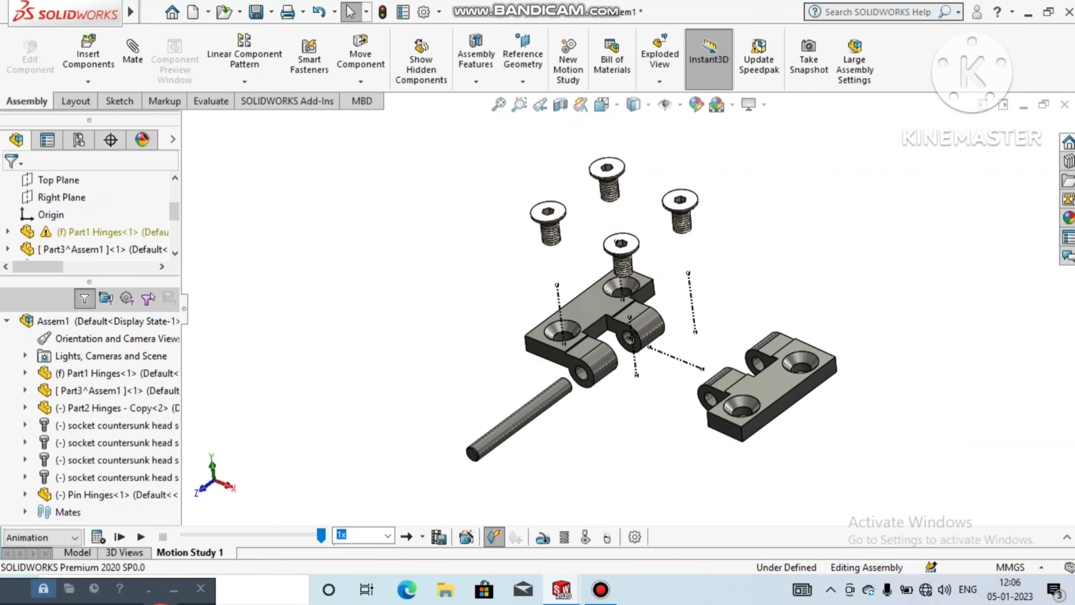
Step: Create a new part document and change its scene to a plain white background
mouse_move(618, 297)
middle_down()
mouse_move(661, 279)
mouse_move(631, 262)
mouse_move(643, 284)
mouse_move(614, 256)
mouse_move(639, 284)
mouse_move(622, 279)
middle_up()
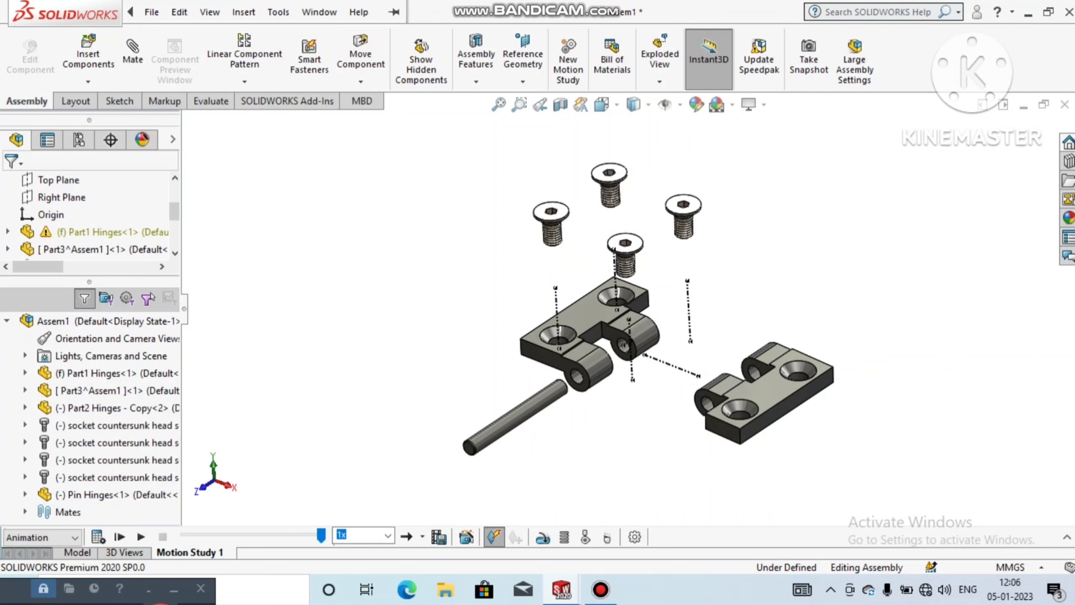
click(152, 12)
click(178, 36)
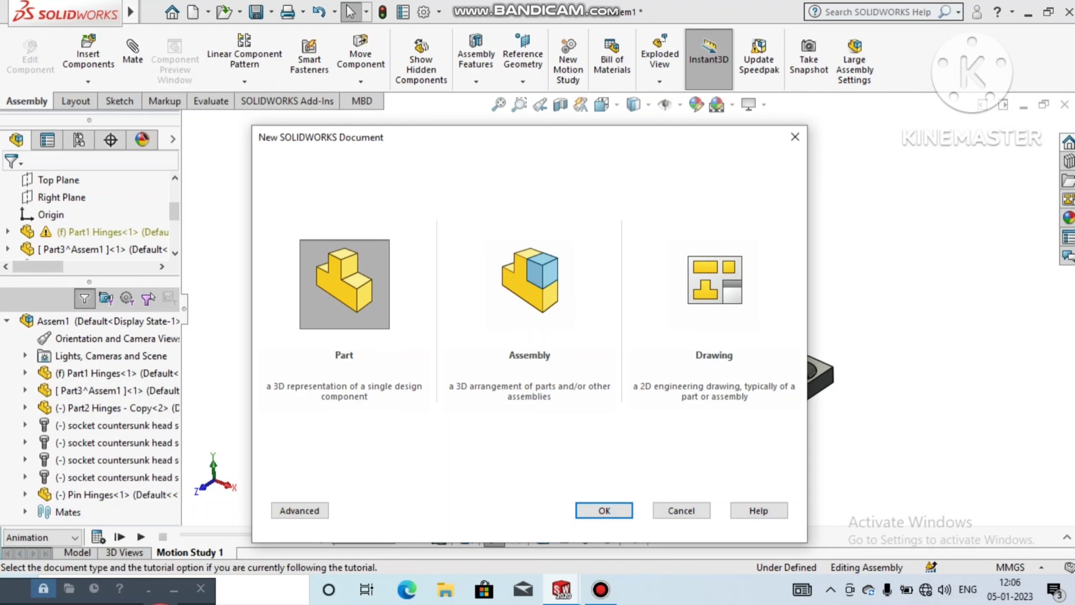
click(604, 510)
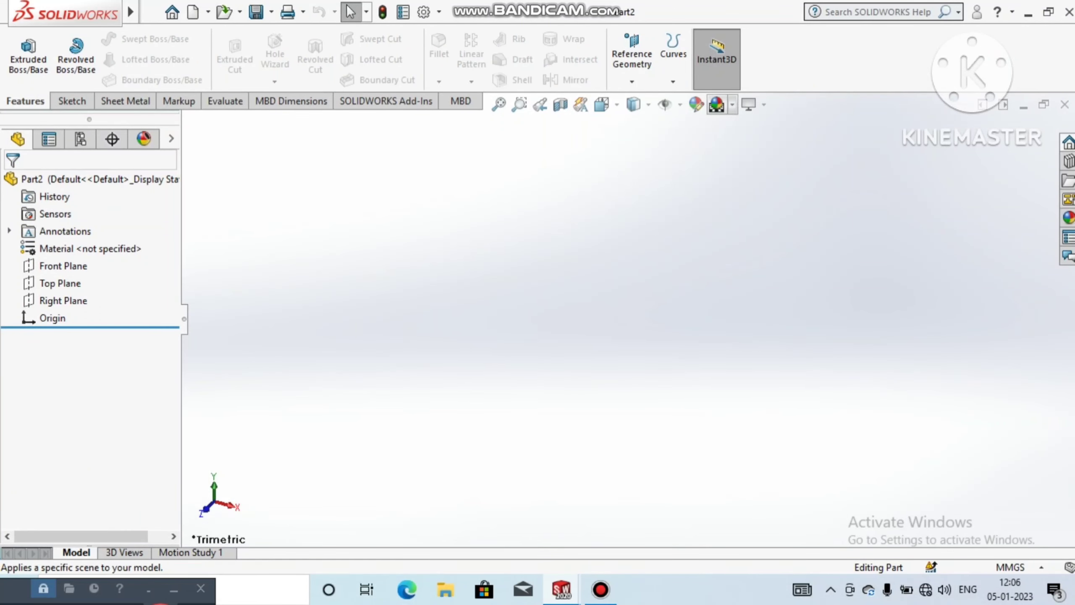
click(732, 105)
click(750, 145)
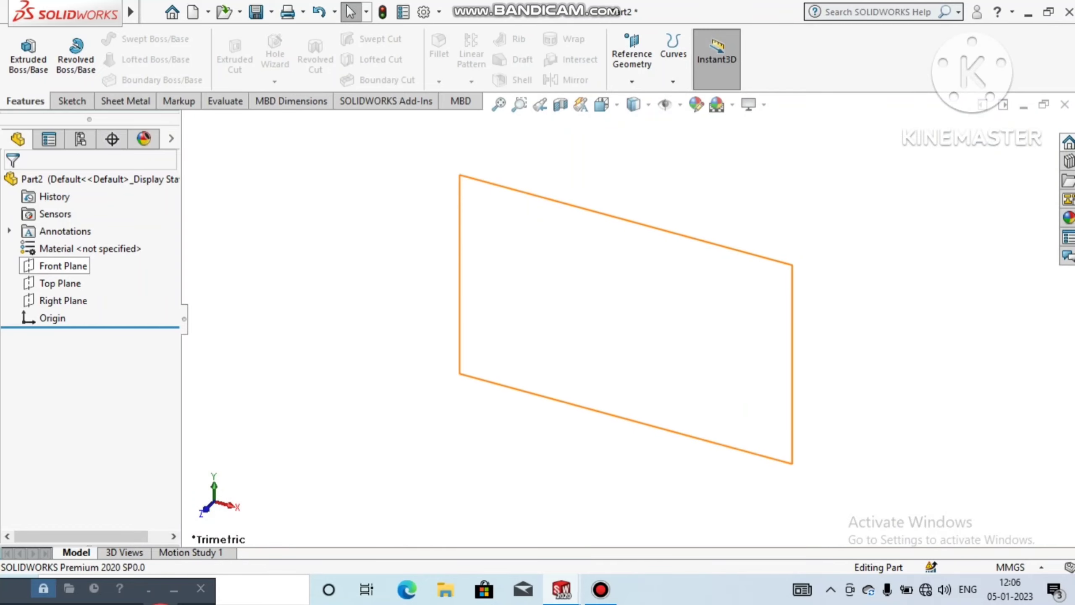
Step: Start a sketch on the Front Plane and draw a vertical centerline upward from the origin
right_click(68, 263)
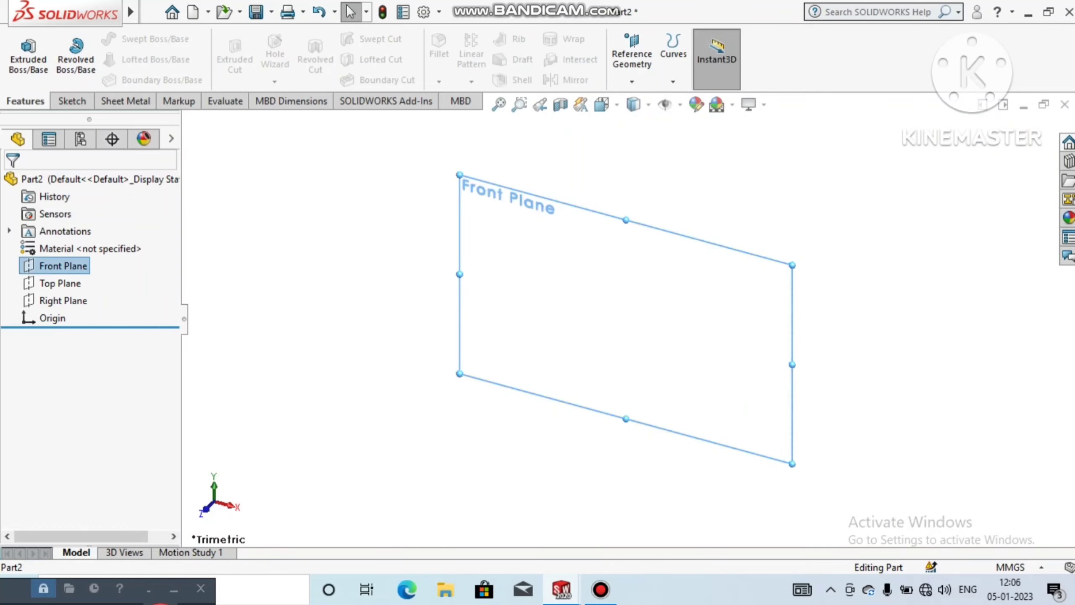
click(83, 240)
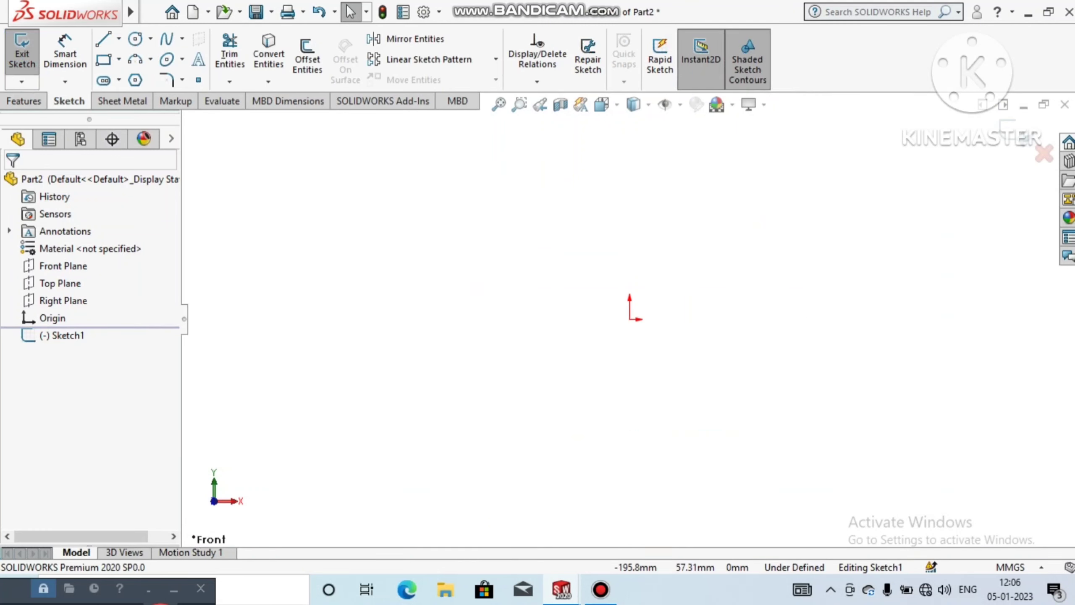
click(119, 38)
click(140, 78)
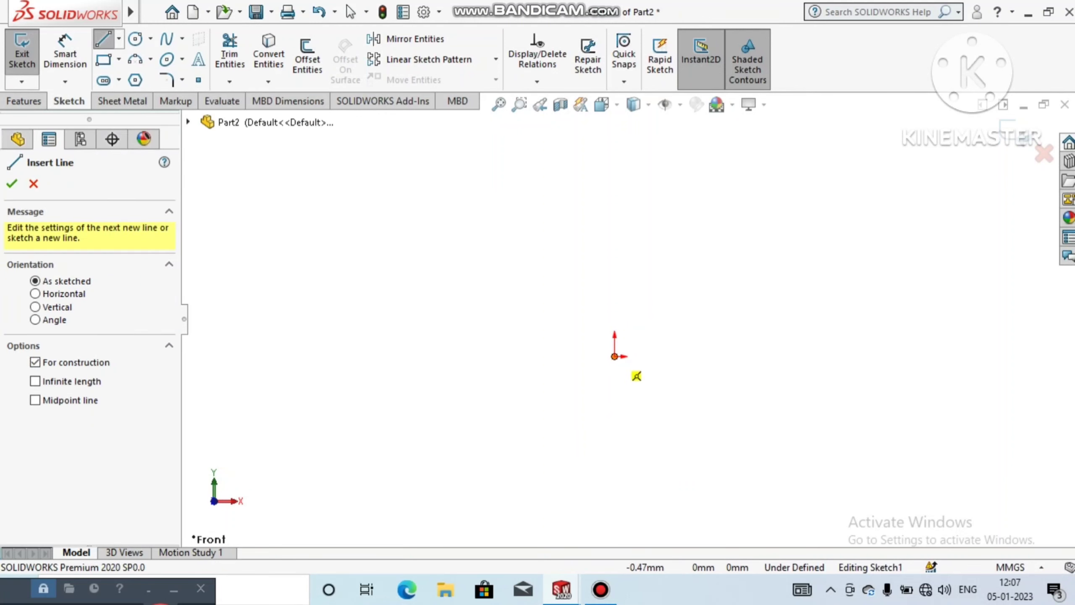
click(615, 356)
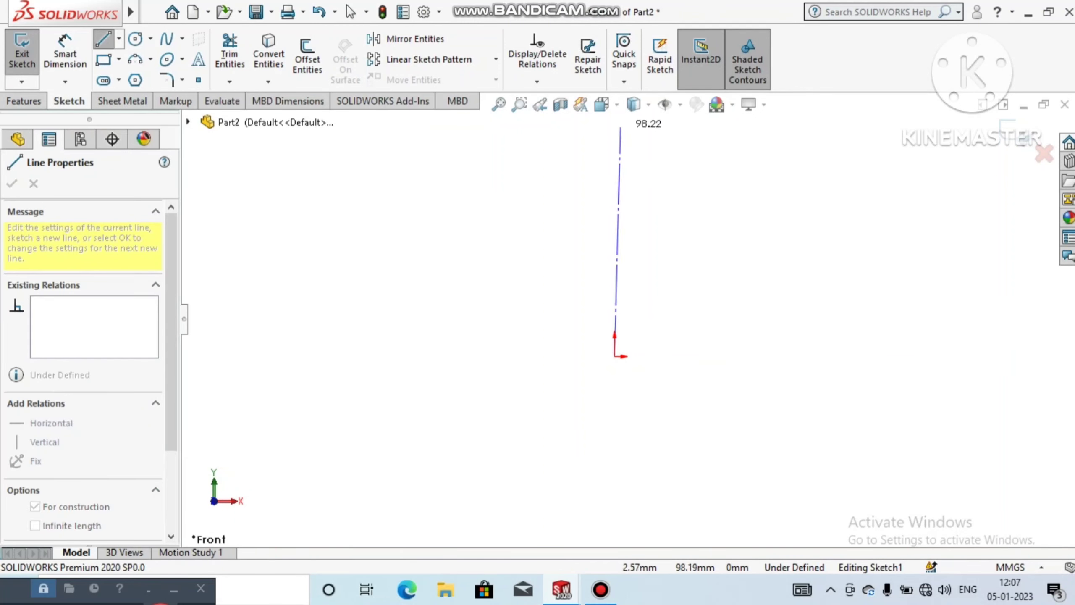
click(614, 146)
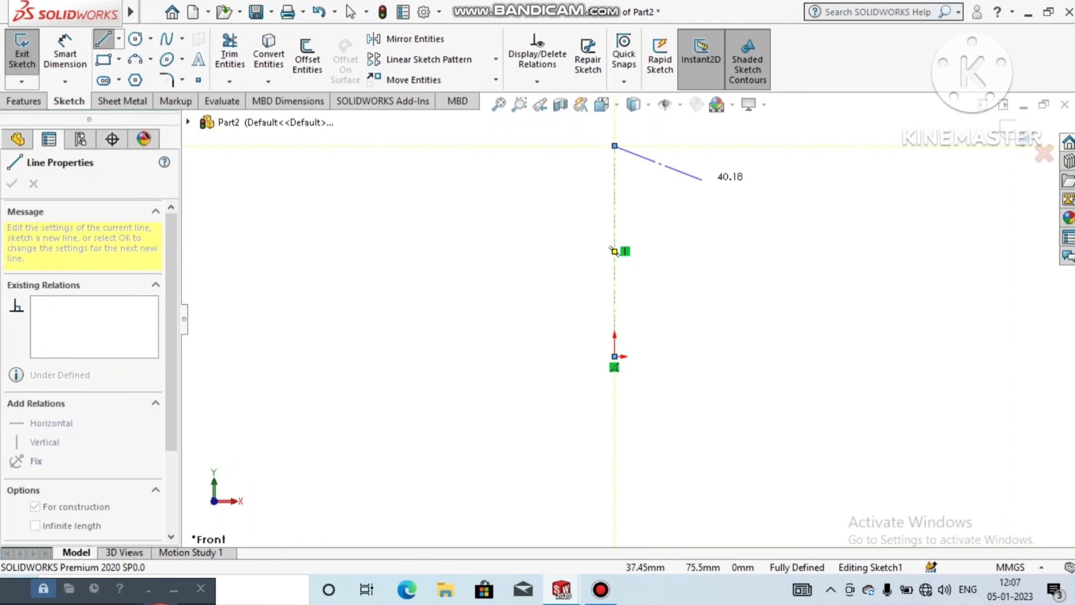
key(Escape)
key(Escape)
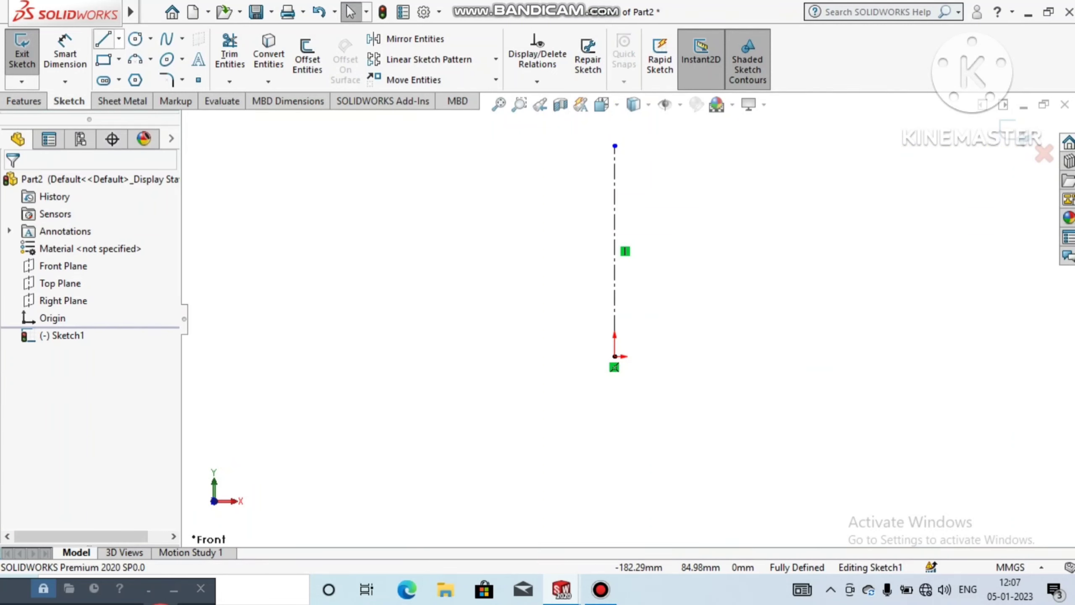
Step: Draw a horizontal centerline from the origin along the positive X direction
click(119, 38)
click(140, 77)
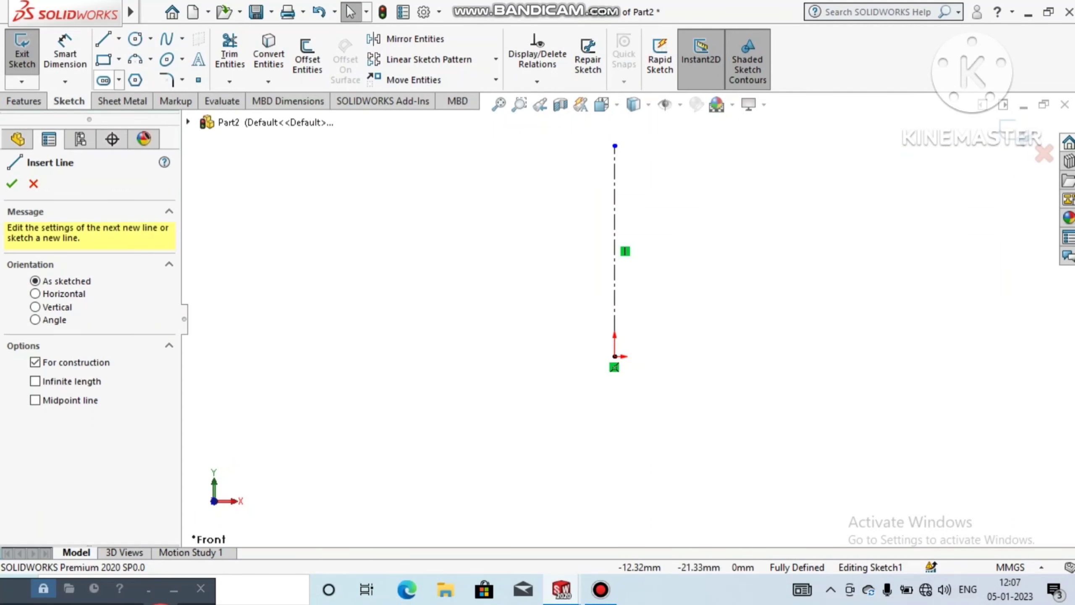
click(615, 356)
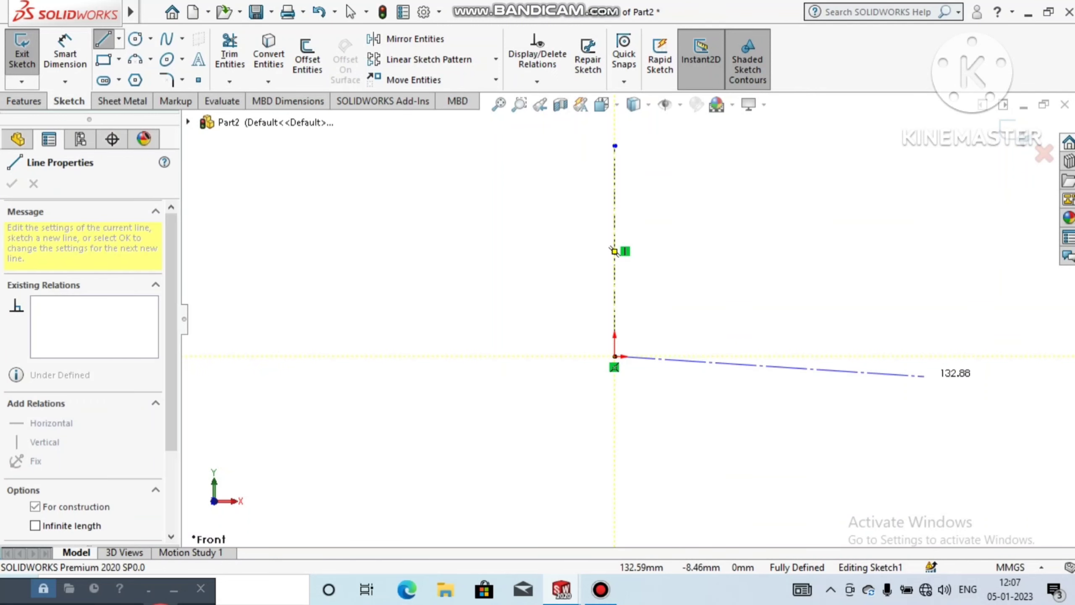
click(880, 356)
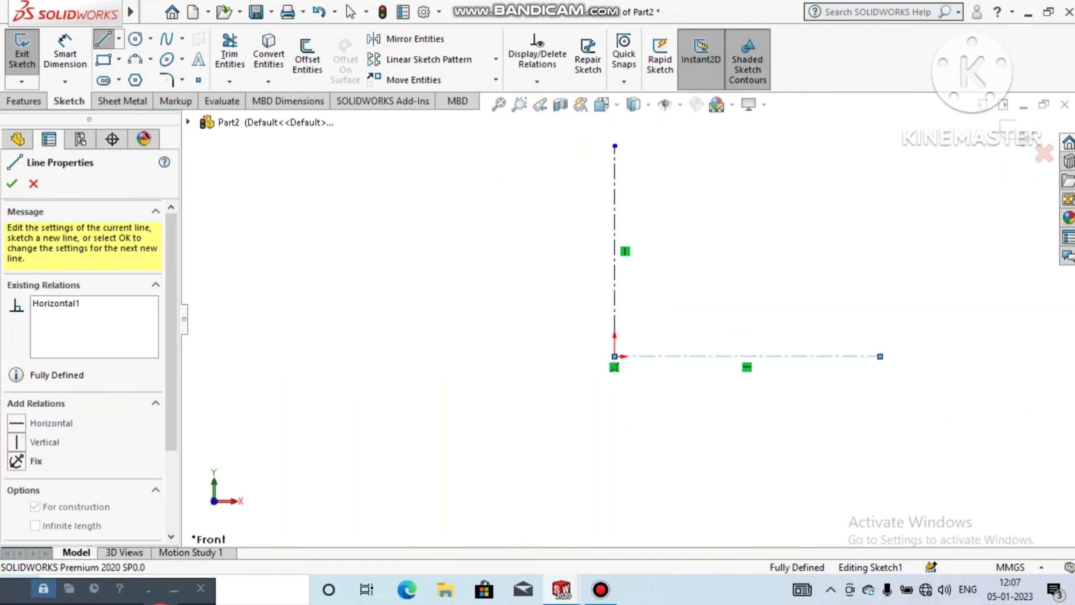
key(Escape)
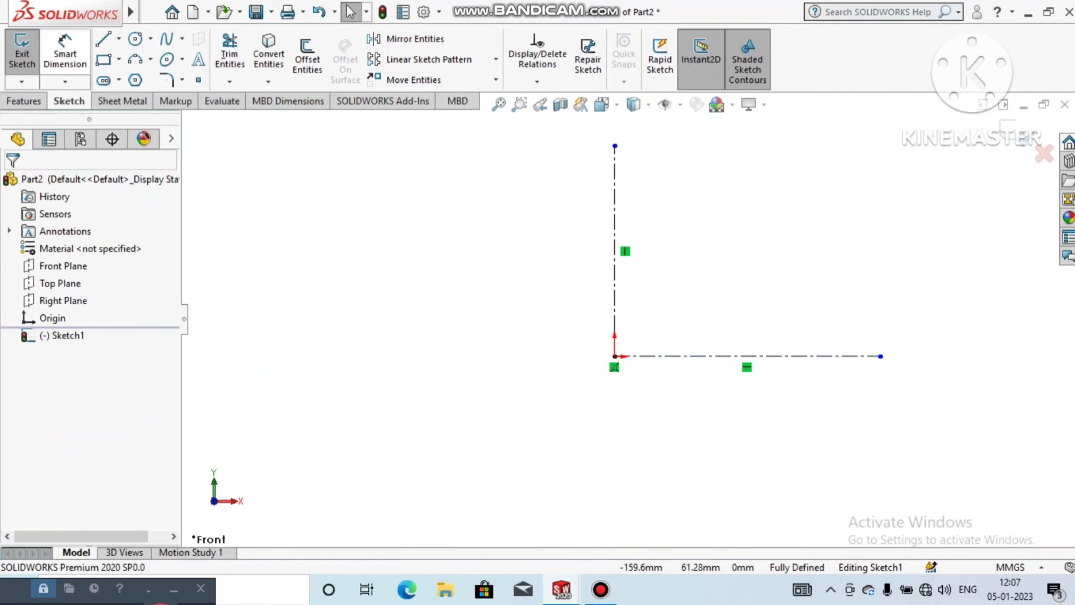
Step: Sketch a stepped line chain from the origin: about 27 mm up, 72 mm right, a short step down and about 42 mm right
click(103, 39)
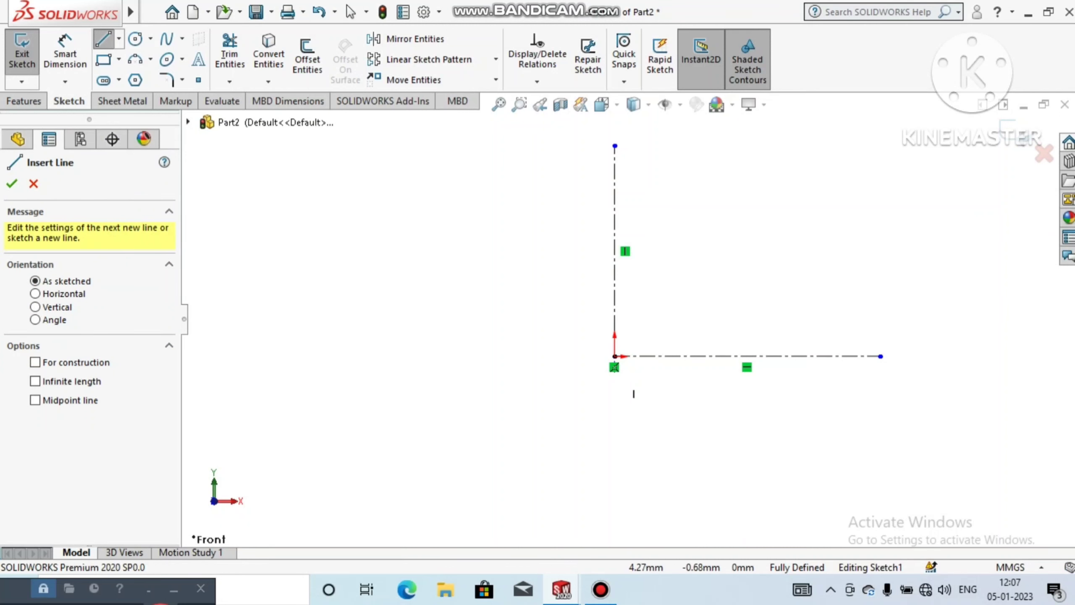
click(614, 356)
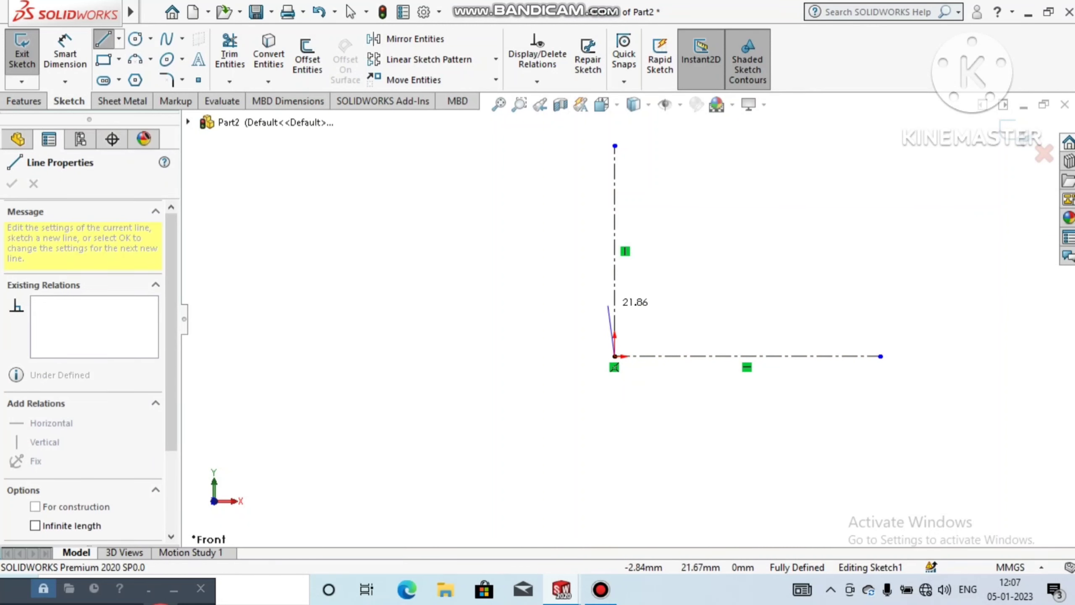
click(615, 293)
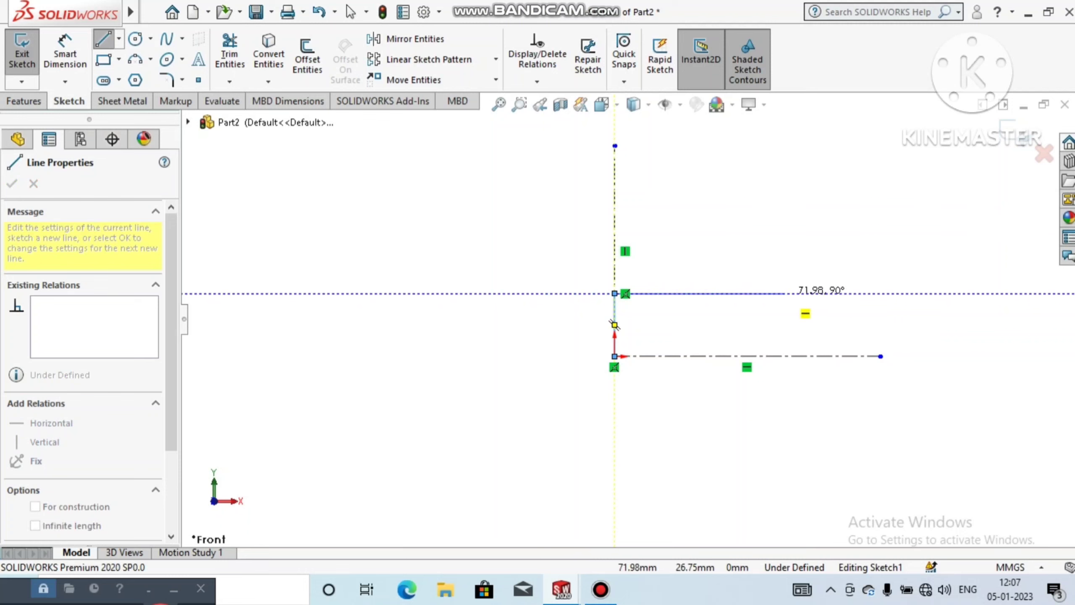
click(784, 293)
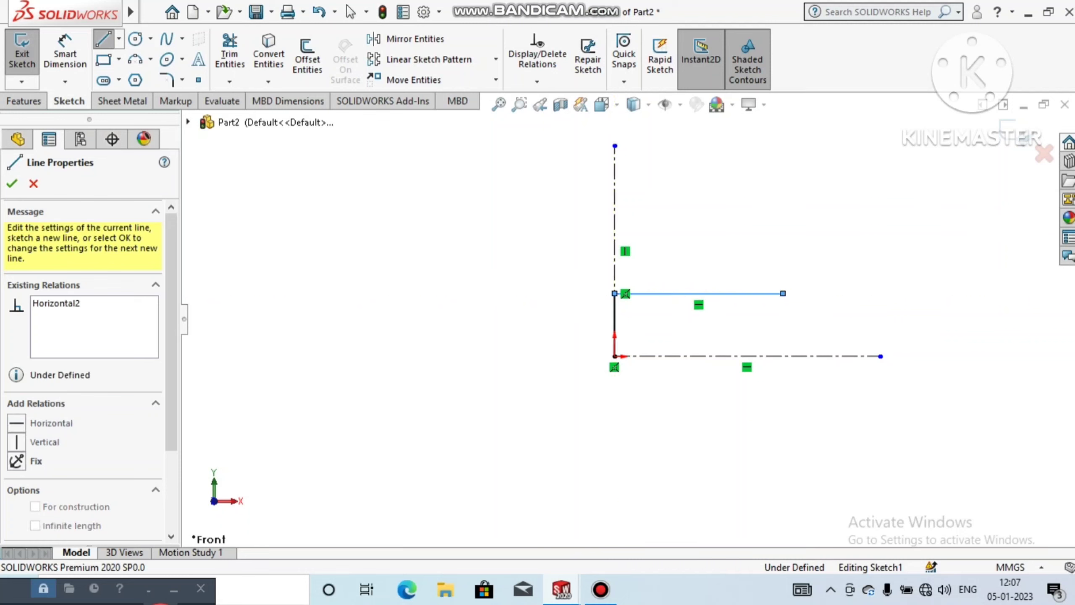
click(783, 307)
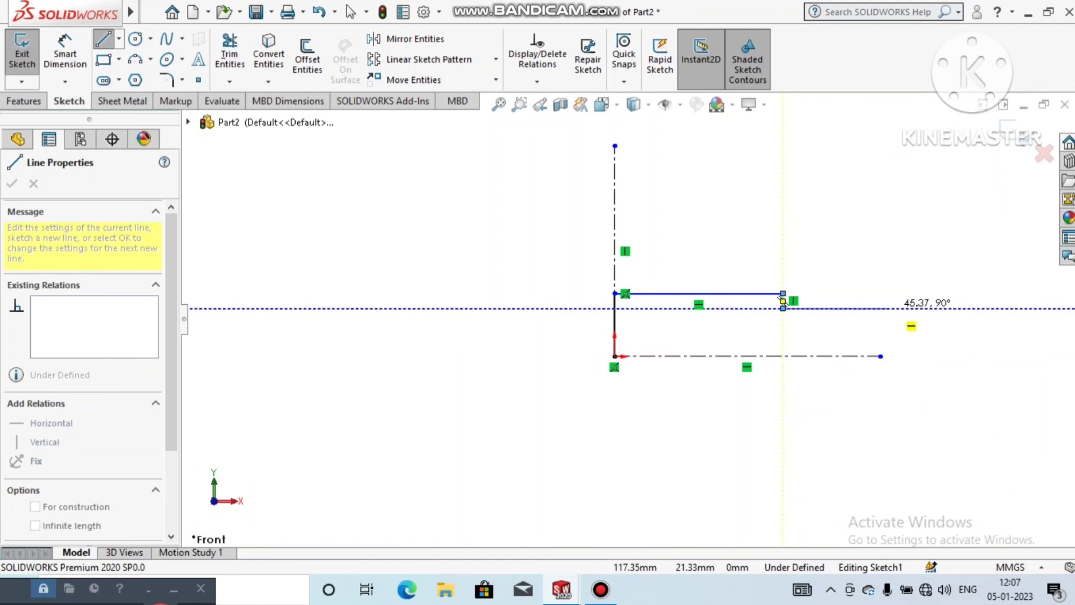
click(881, 308)
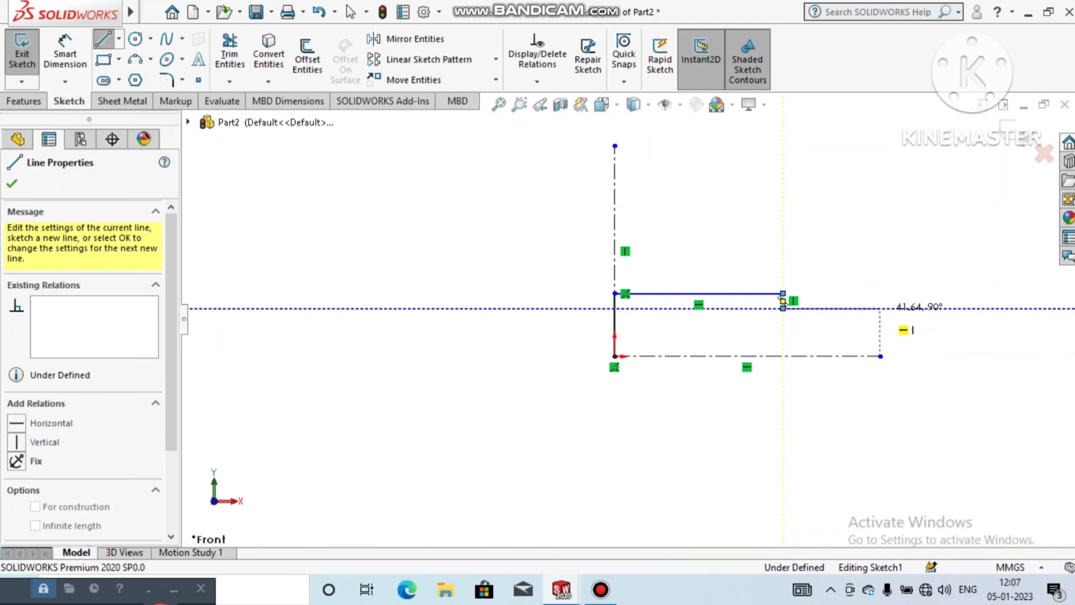
key(Escape)
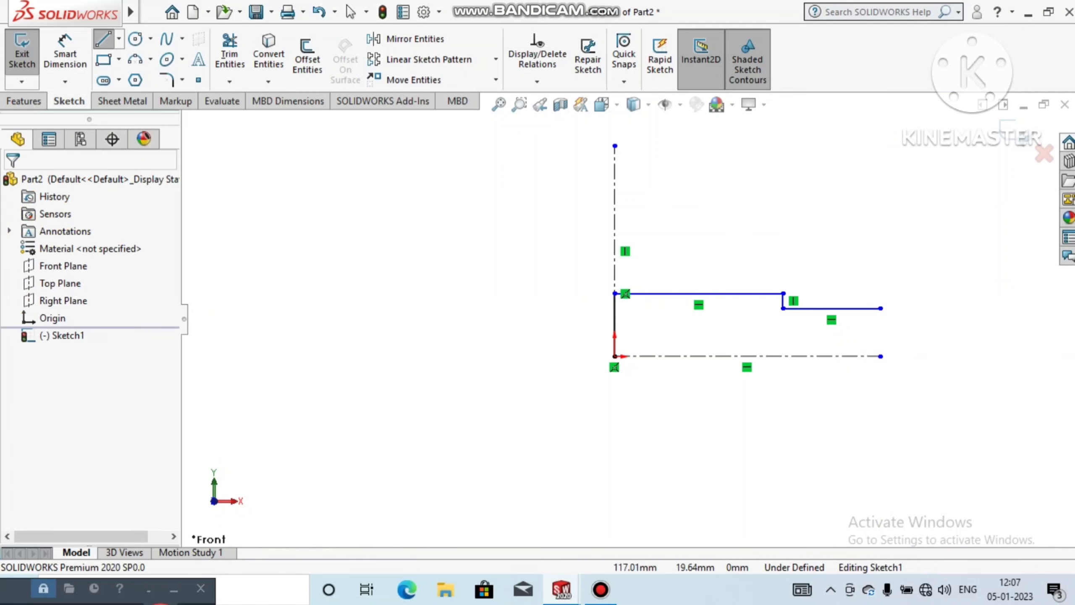
Step: Sketch a solid base line from the origin along the horizontal centerline, ending short of the centerline's far end
click(210, 12)
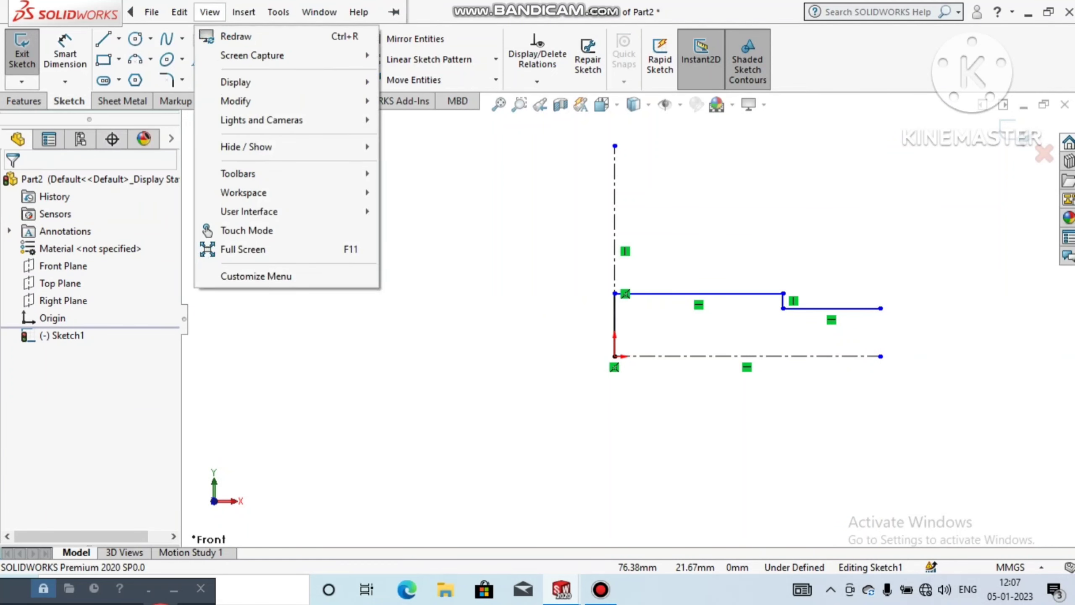
click(103, 40)
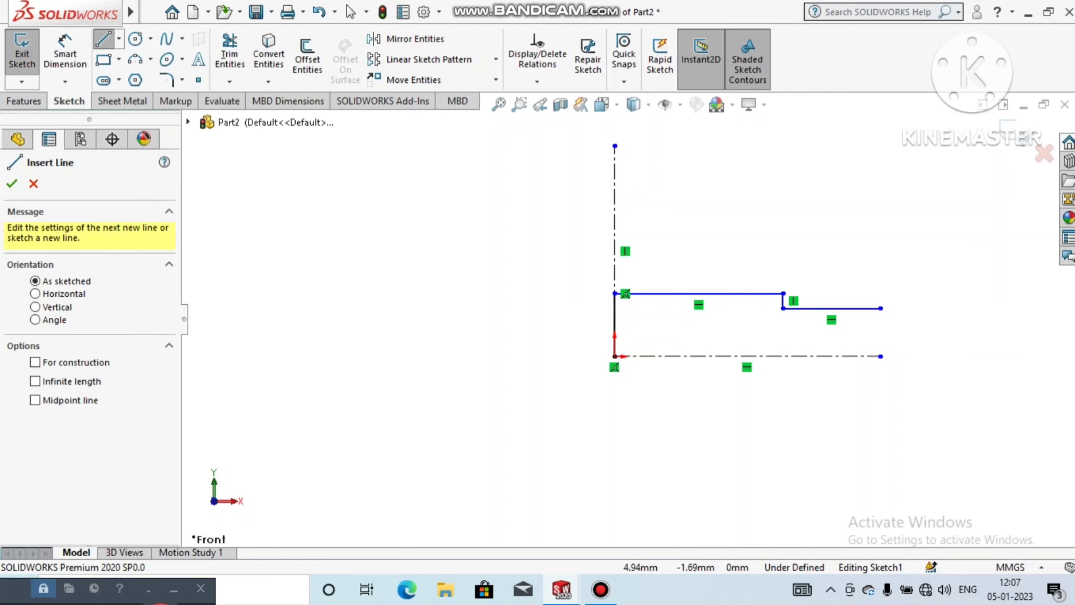
click(614, 356)
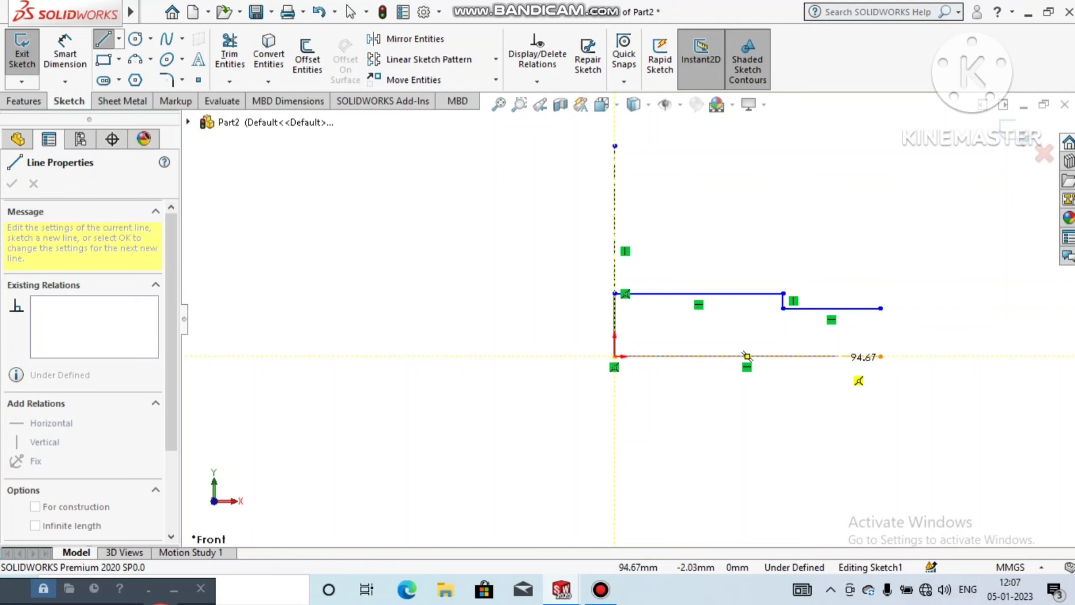
click(816, 356)
key(Escape)
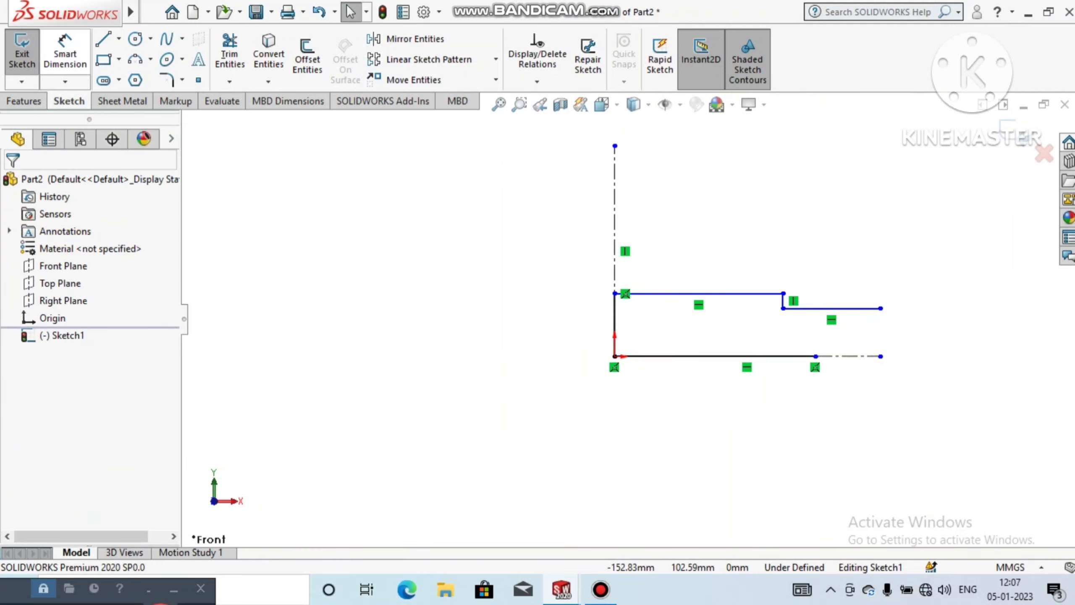
Step: Dimension the vertical line above the origin and set its length to 5.10 mm
click(64, 53)
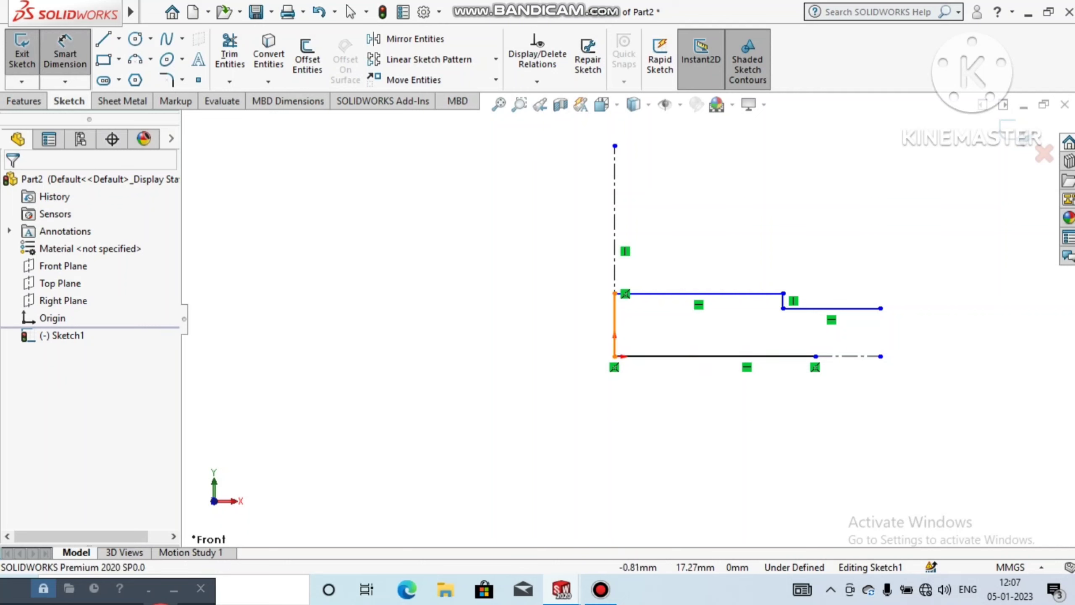
click(614, 324)
click(538, 327)
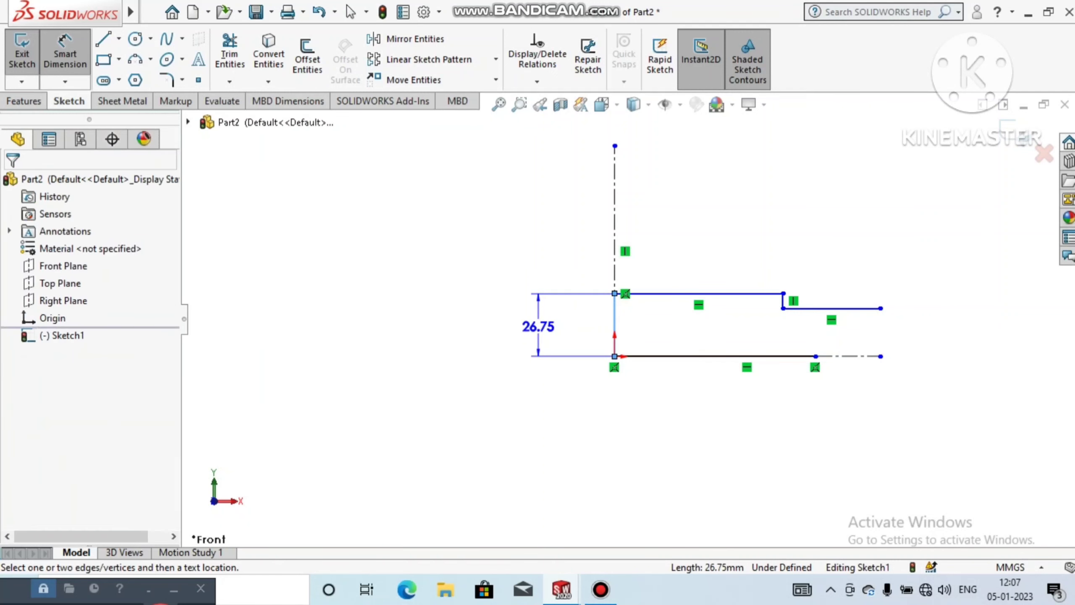
text(5)
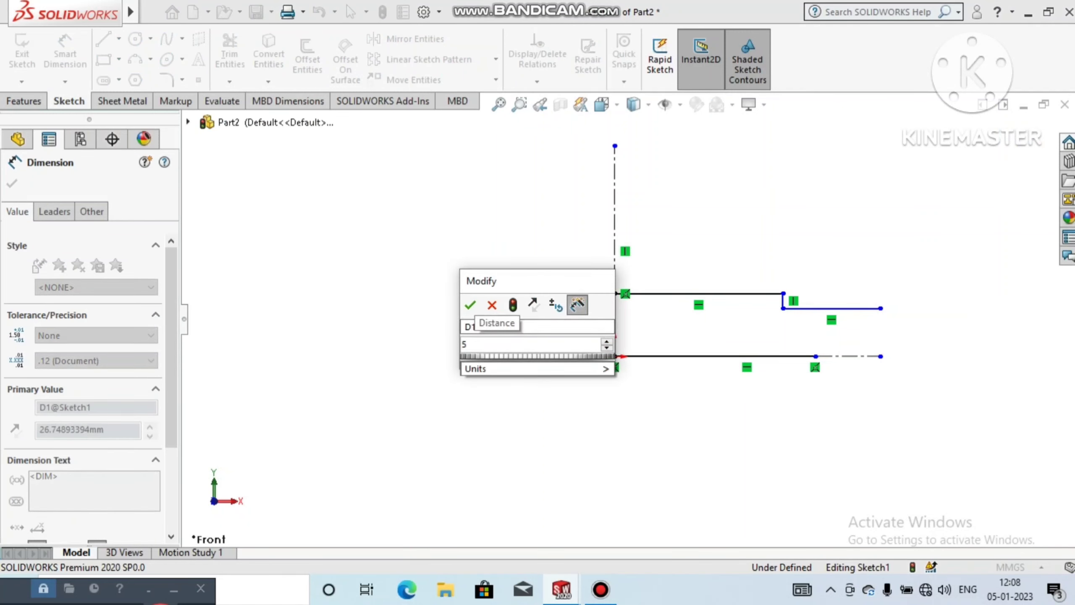
text(.10)
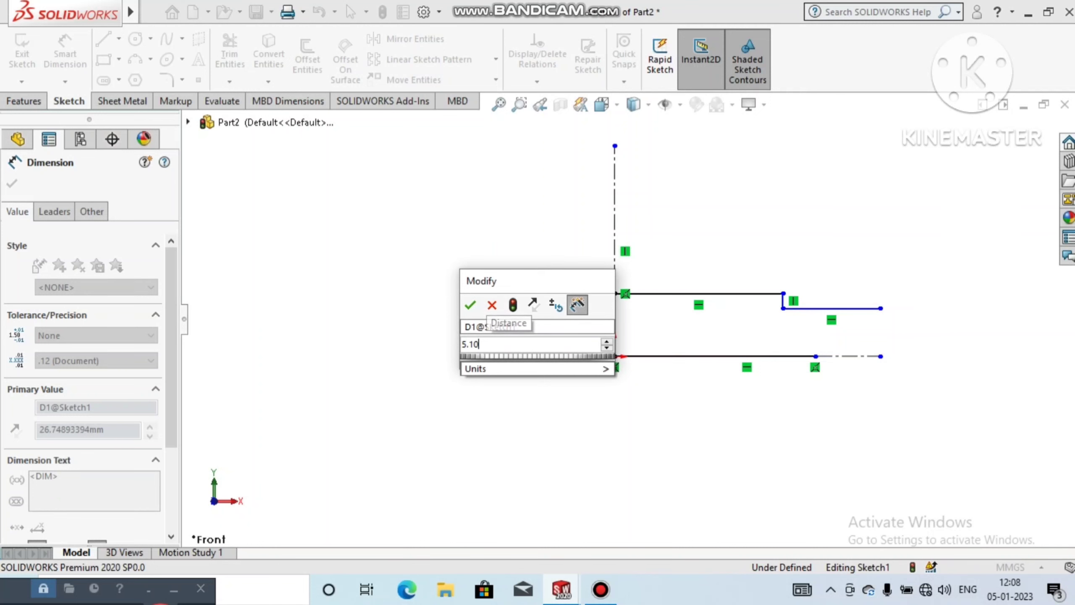
key(Return)
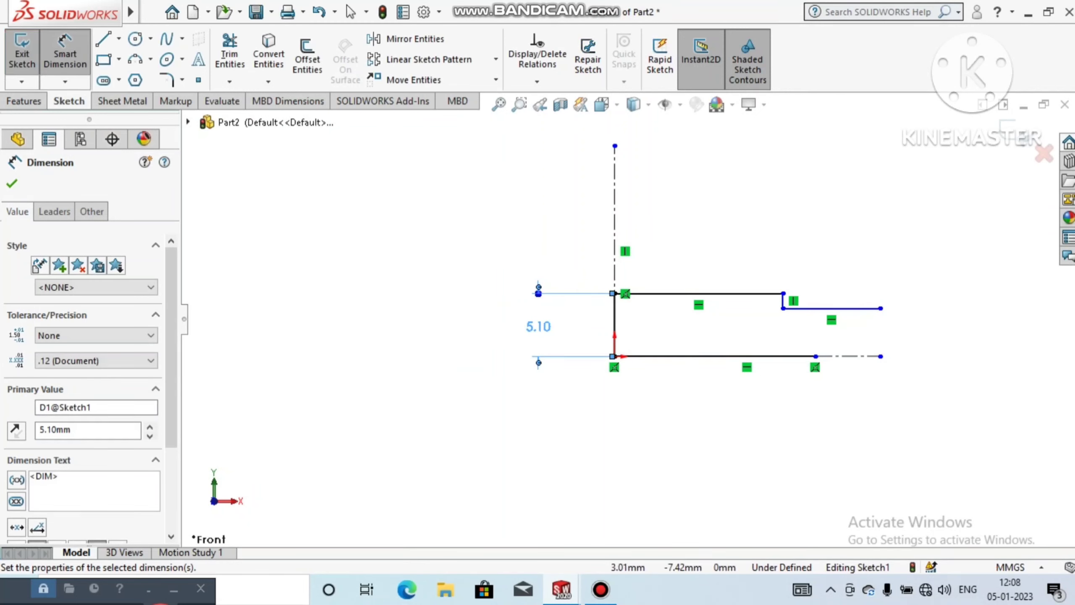
click(651, 449)
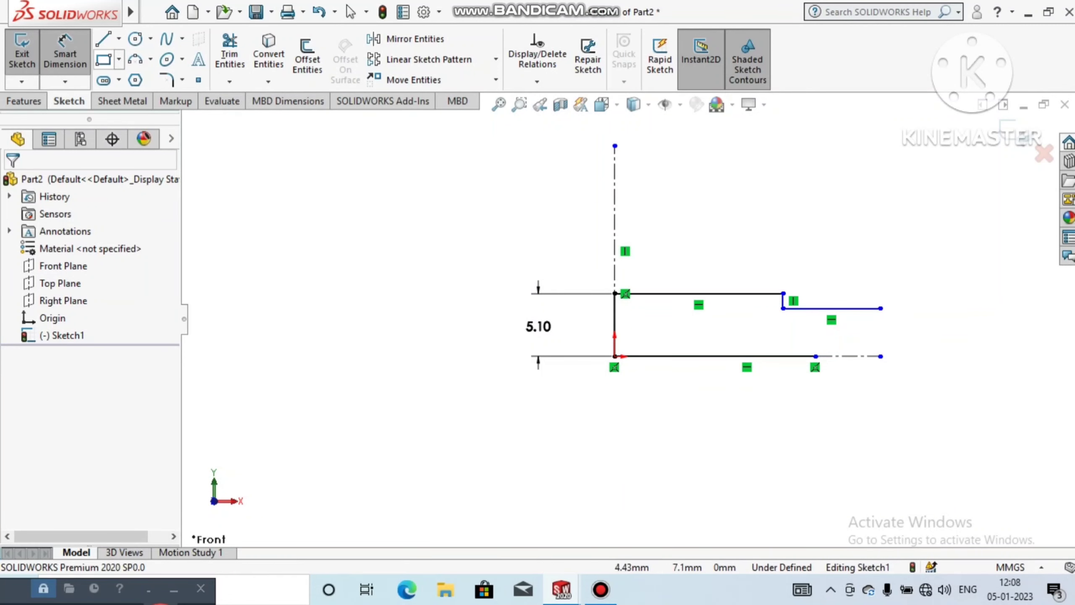
Step: Dimension the upper horizontal line of the stepped profile and set its length to 14.6 mm
click(699, 293)
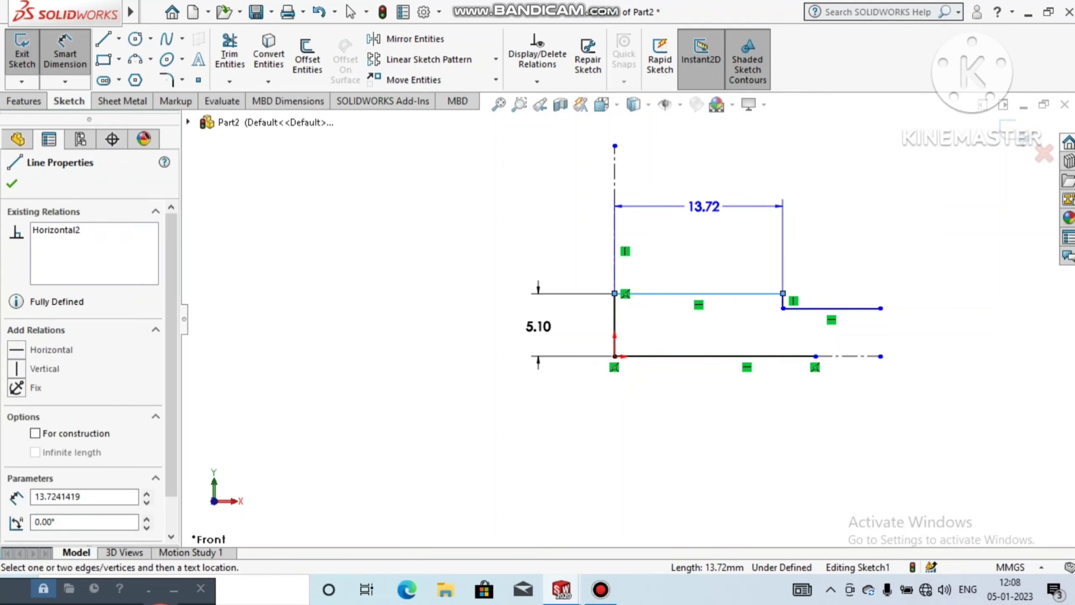
click(703, 206)
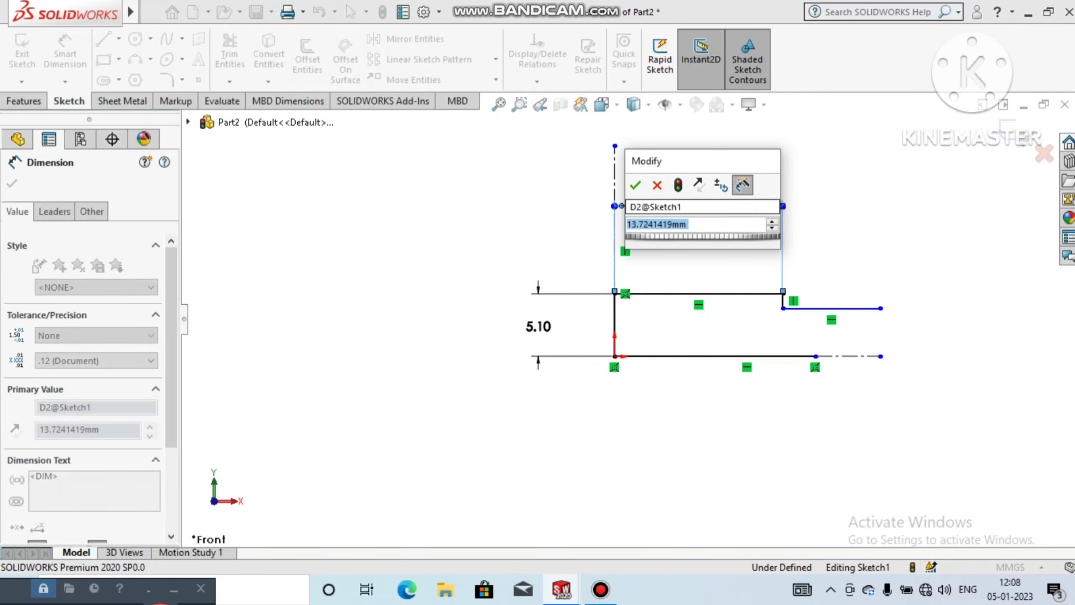
text(14.6)
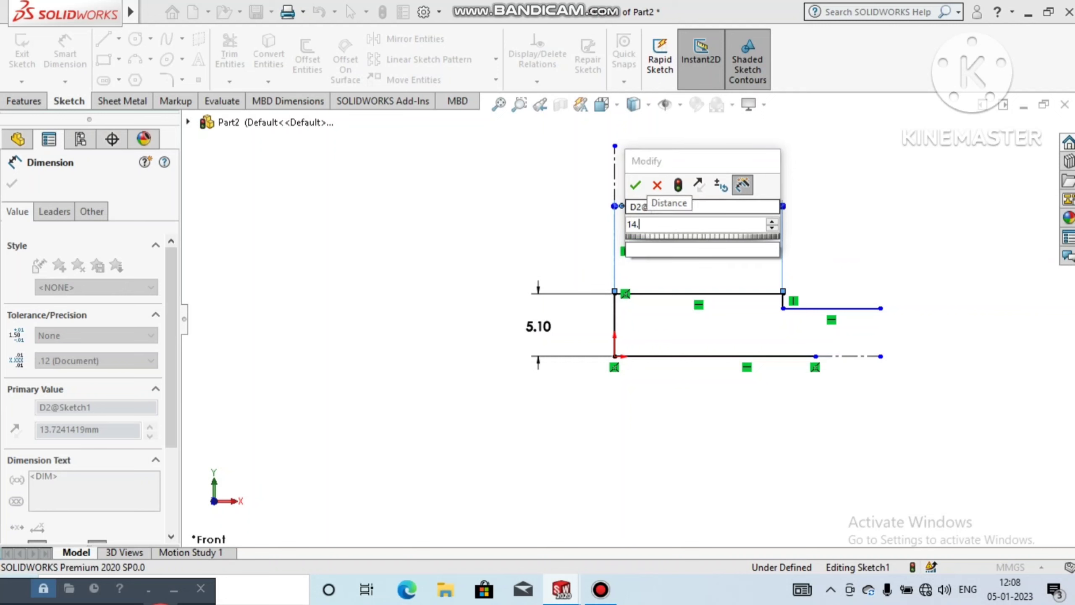
key(Return)
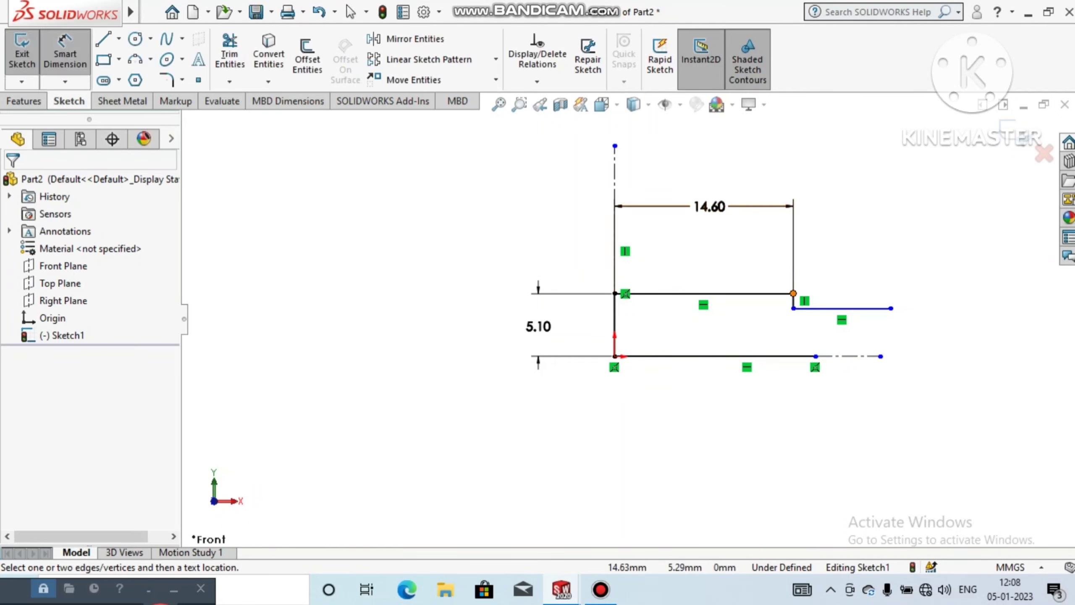
Step: Dimension the short vertical step between the two upper horizontal lines and set its height to 0.5 mm
click(793, 293)
click(794, 308)
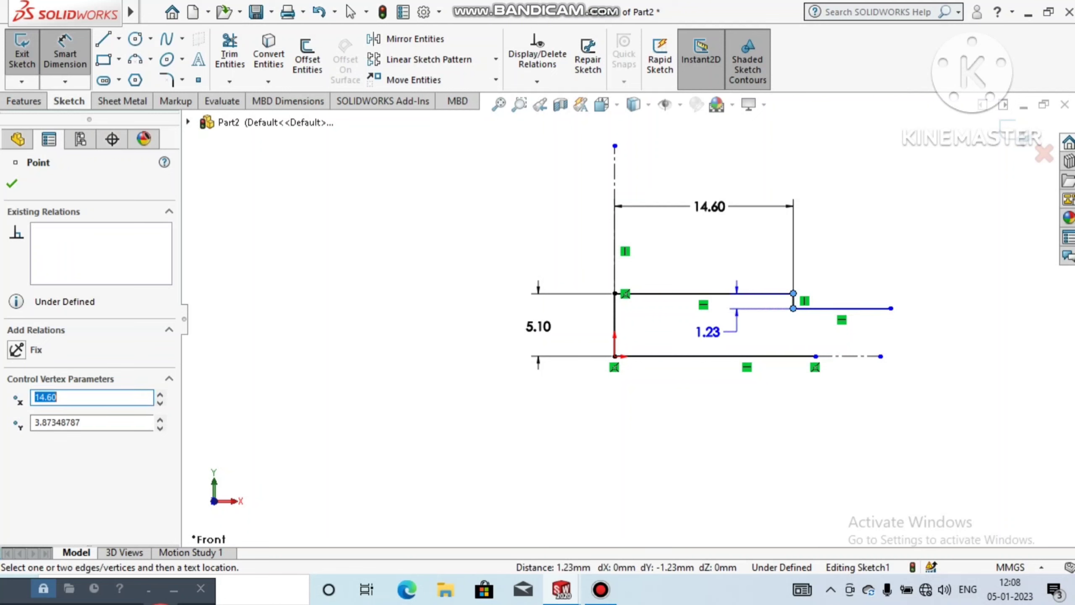
click(739, 334)
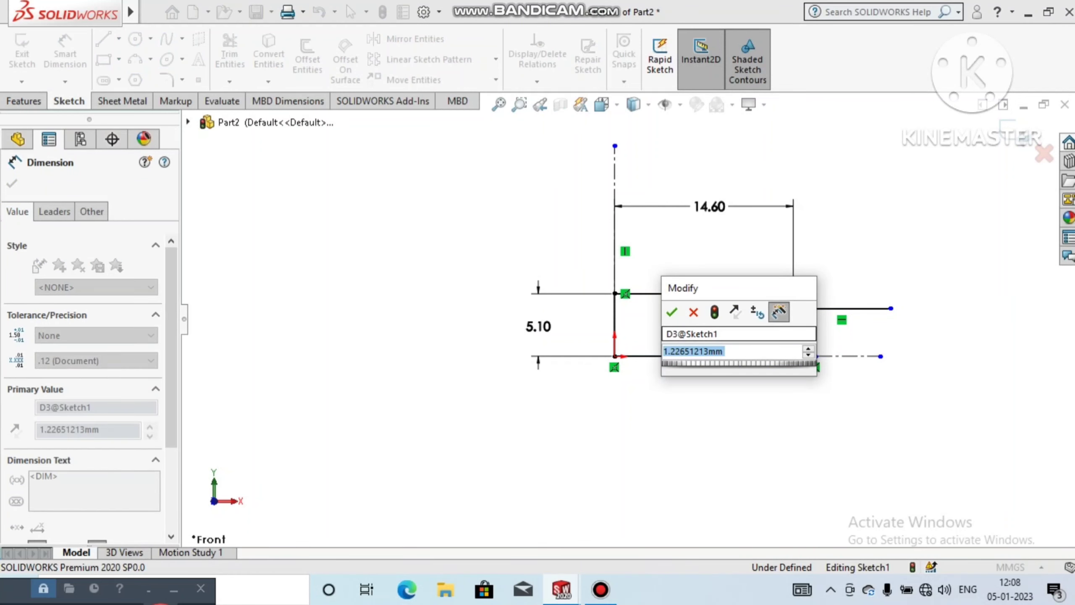
text(.5)
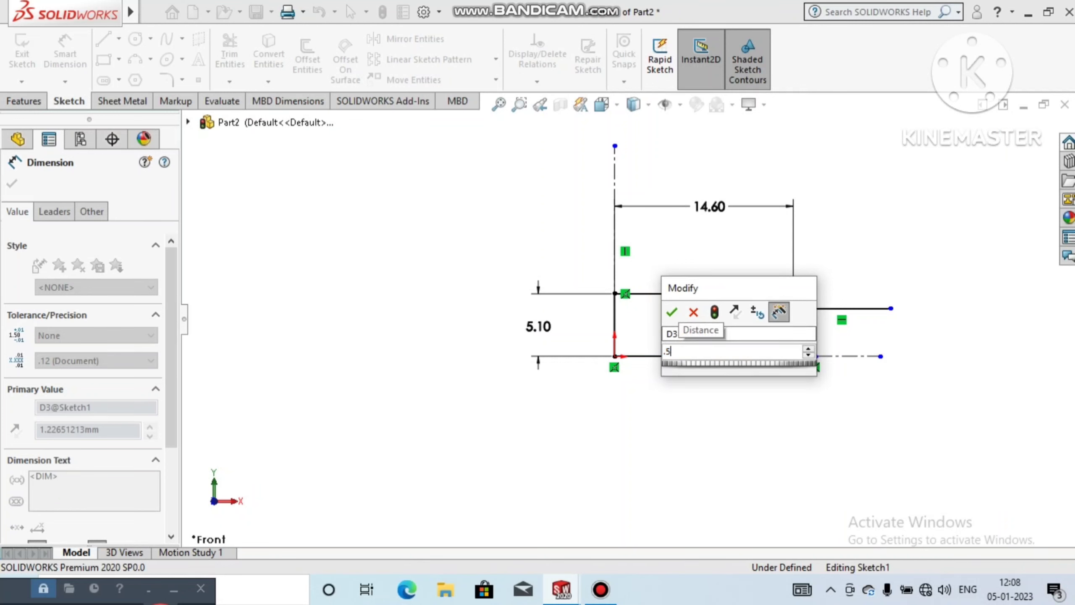
key(Return)
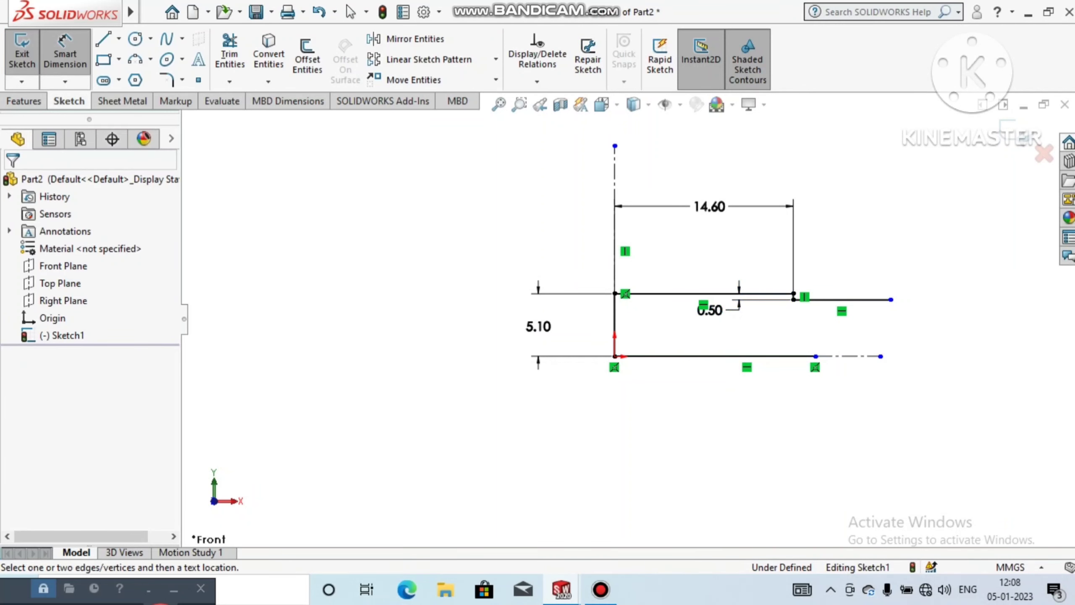
Step: Dimension the short horizontal line after the step and set its length to 5.4 mm
click(838, 300)
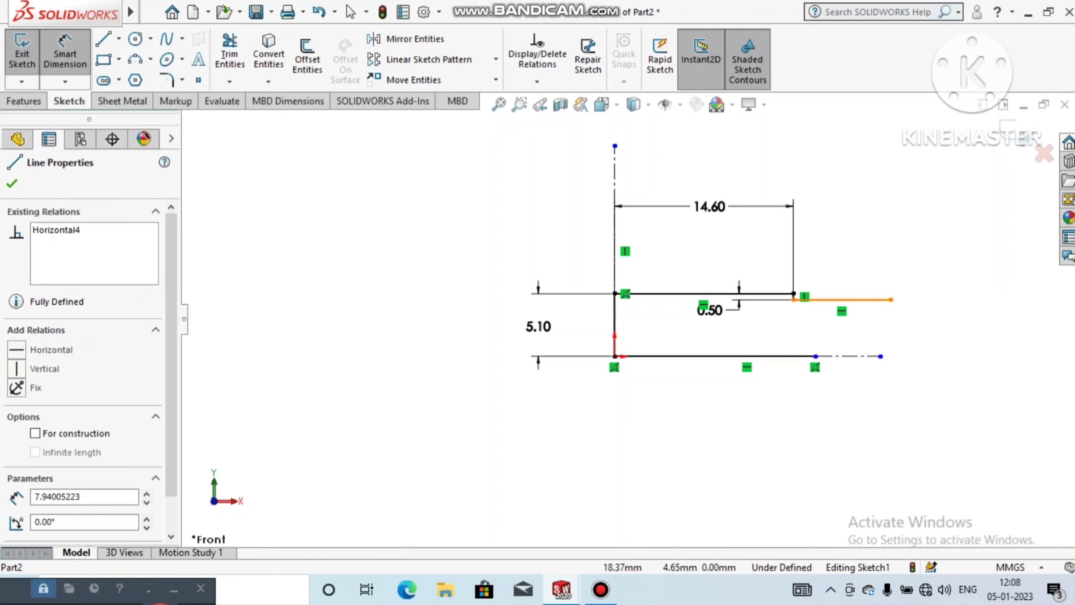
click(836, 237)
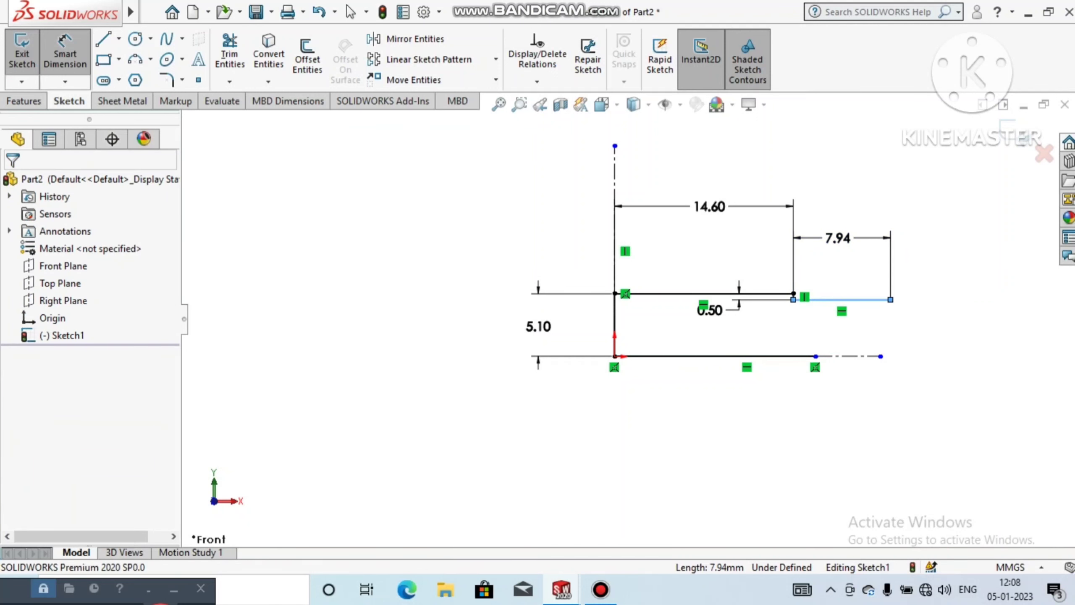
text(5.4)
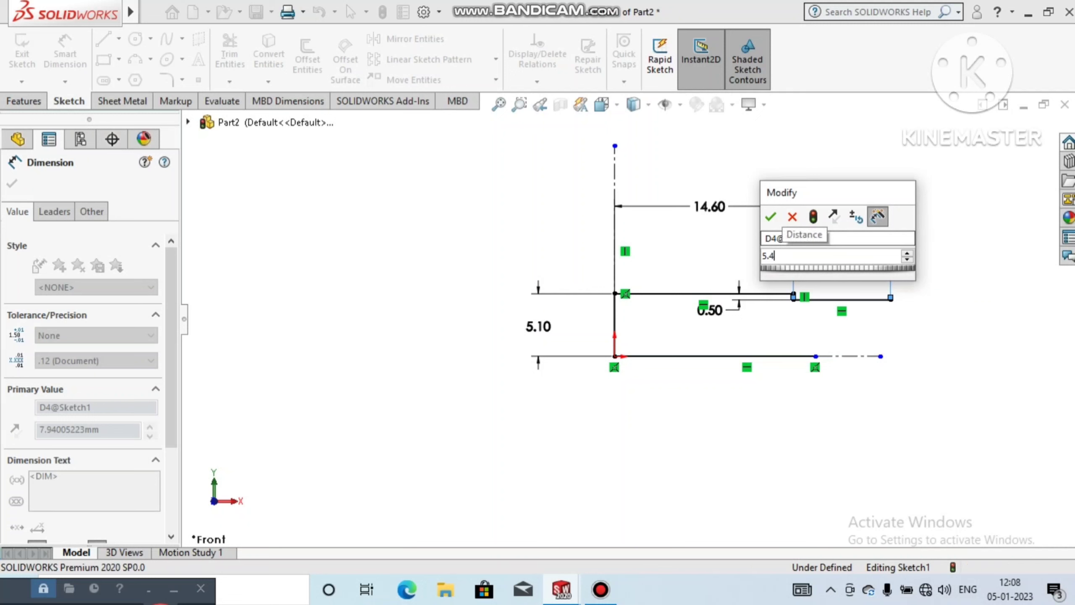
key(Return)
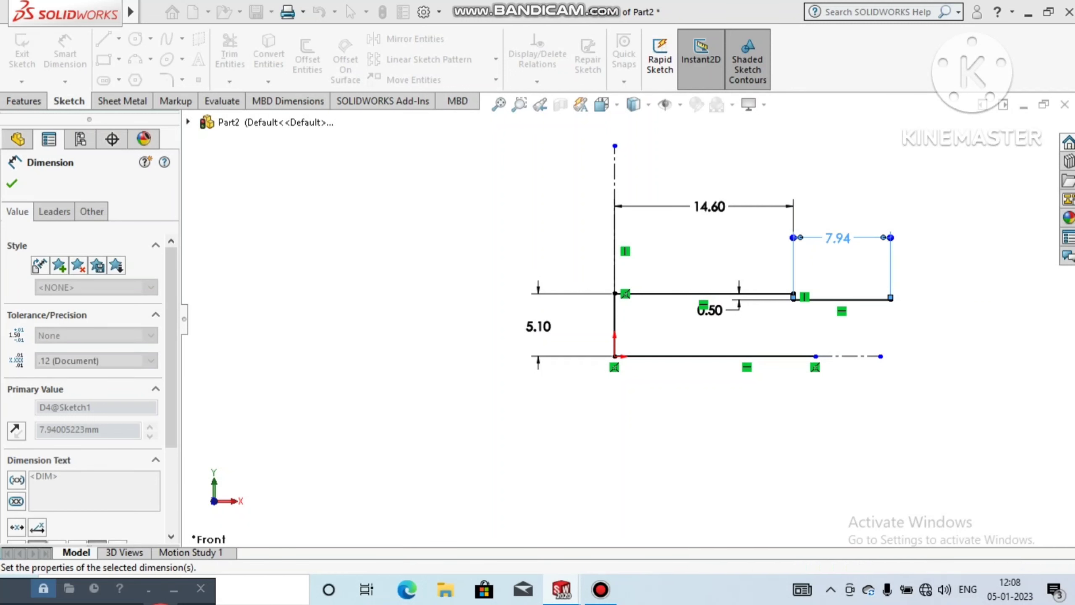
key(Escape)
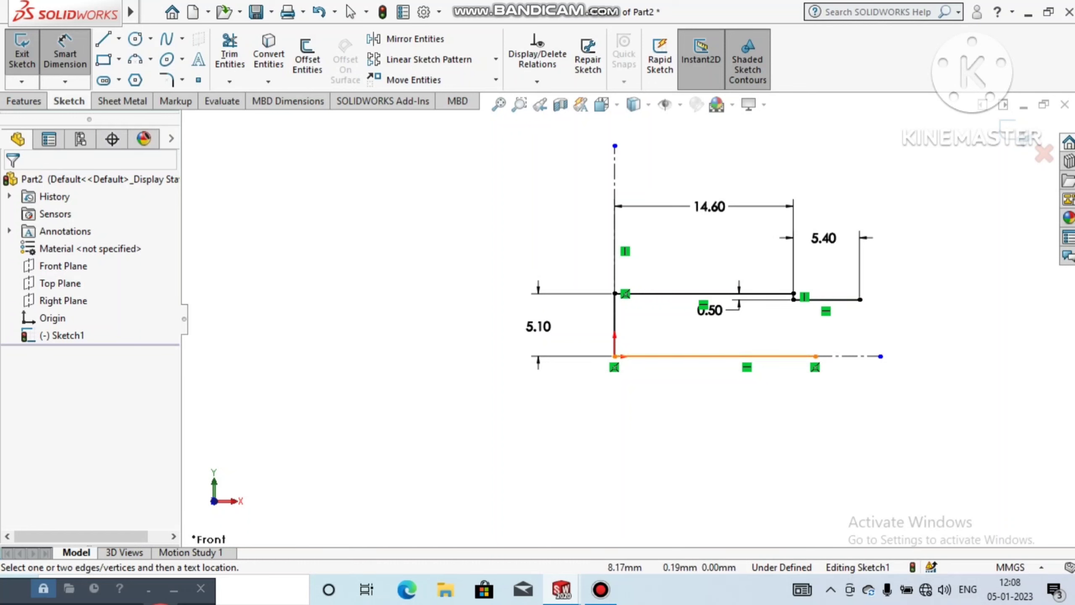
Step: Dimension the solid base line from the origin and set its length to 15.40 mm
click(714, 356)
click(717, 393)
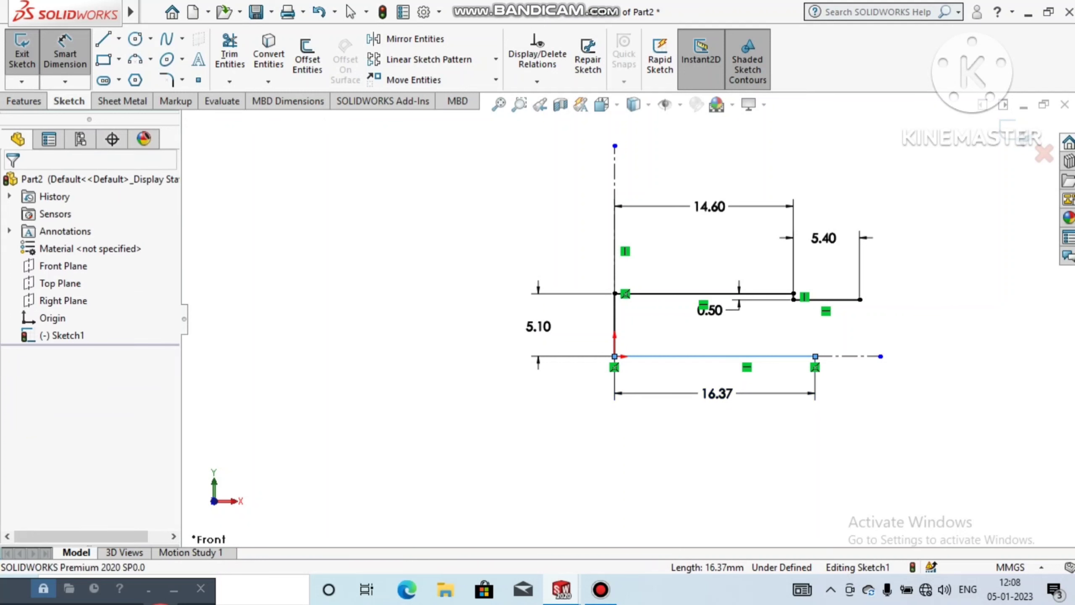
text(1)
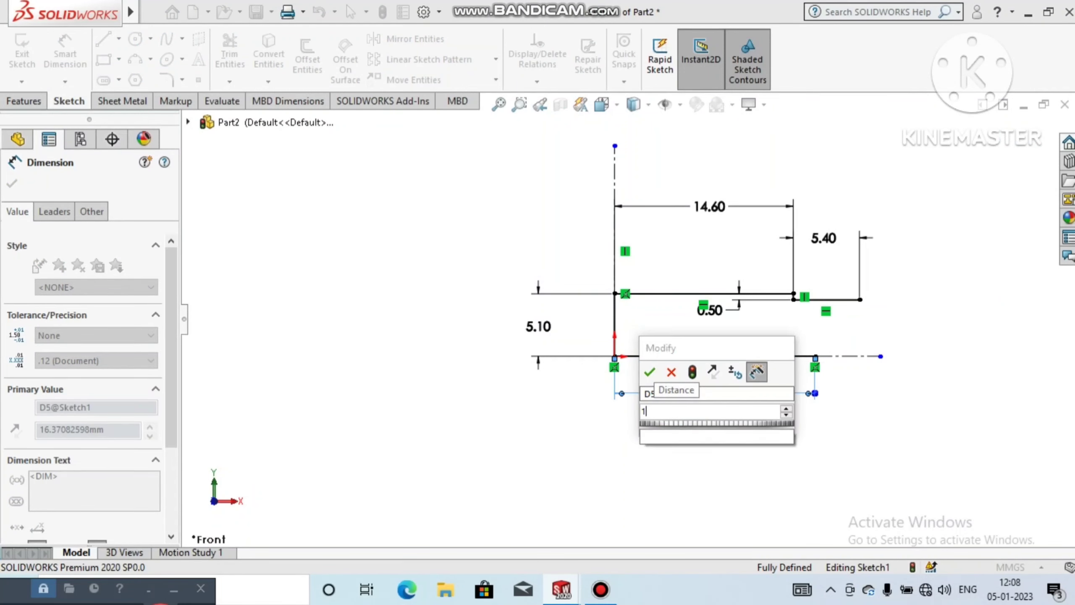
text(5.40)
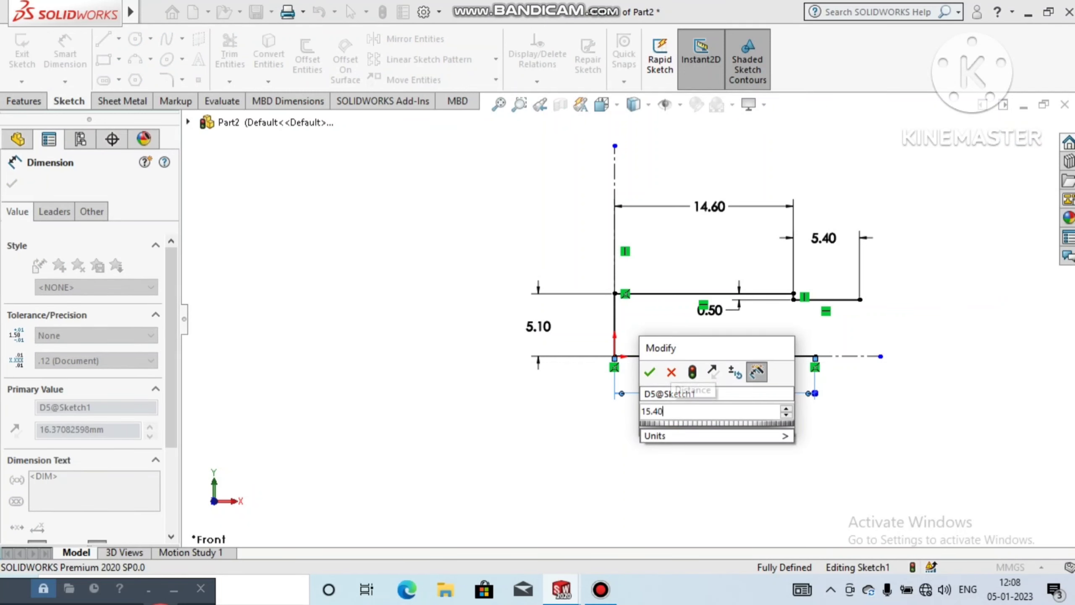
key(Return)
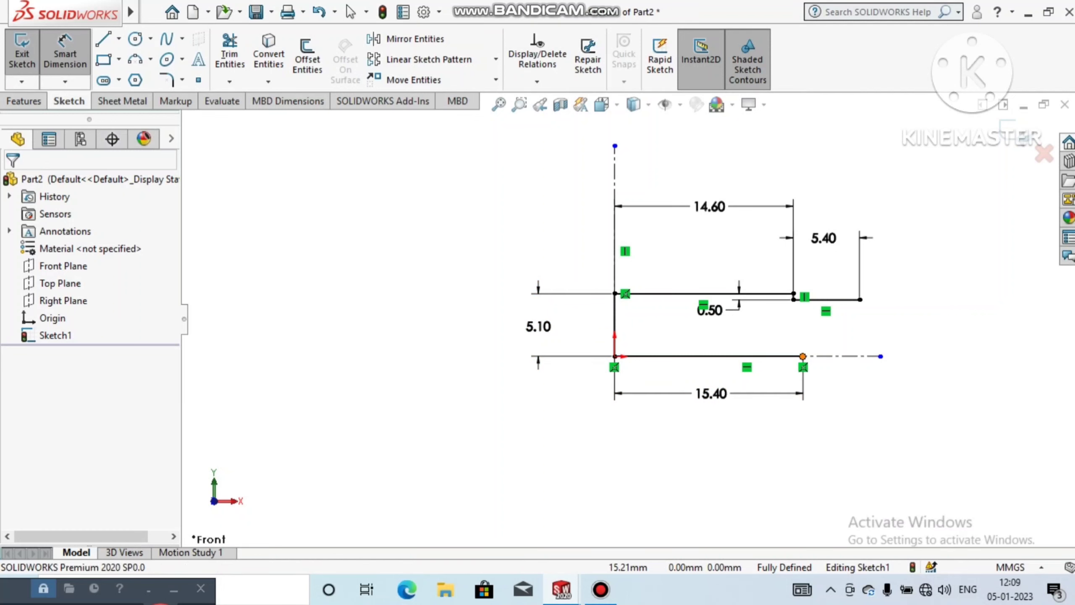
Step: Dimension the distance from the base line's end to the horizontal centerline's far end and set it to 5 mm
click(803, 356)
click(880, 356)
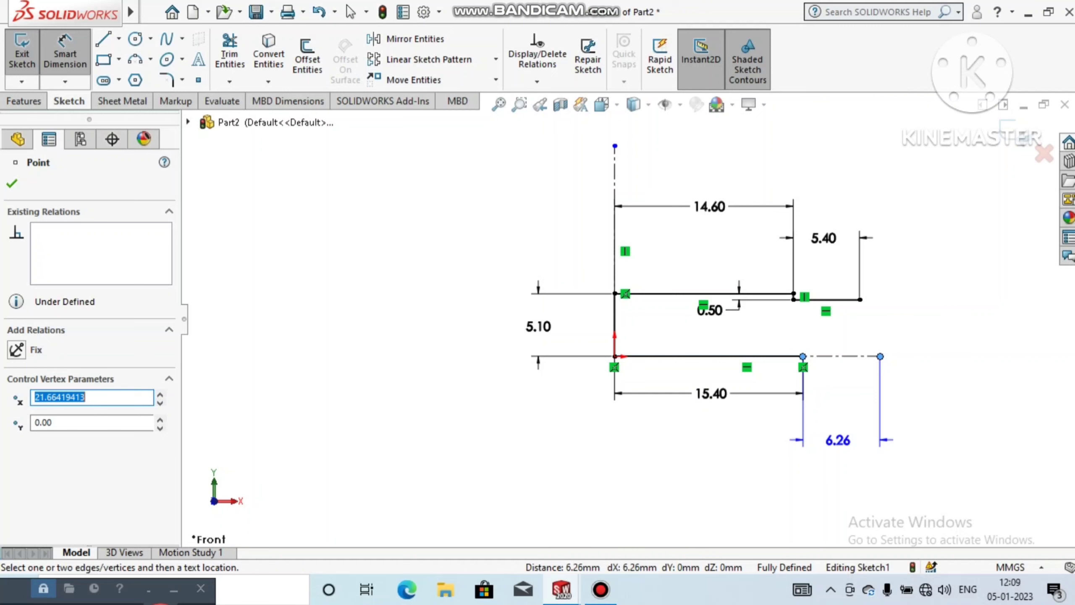
click(845, 430)
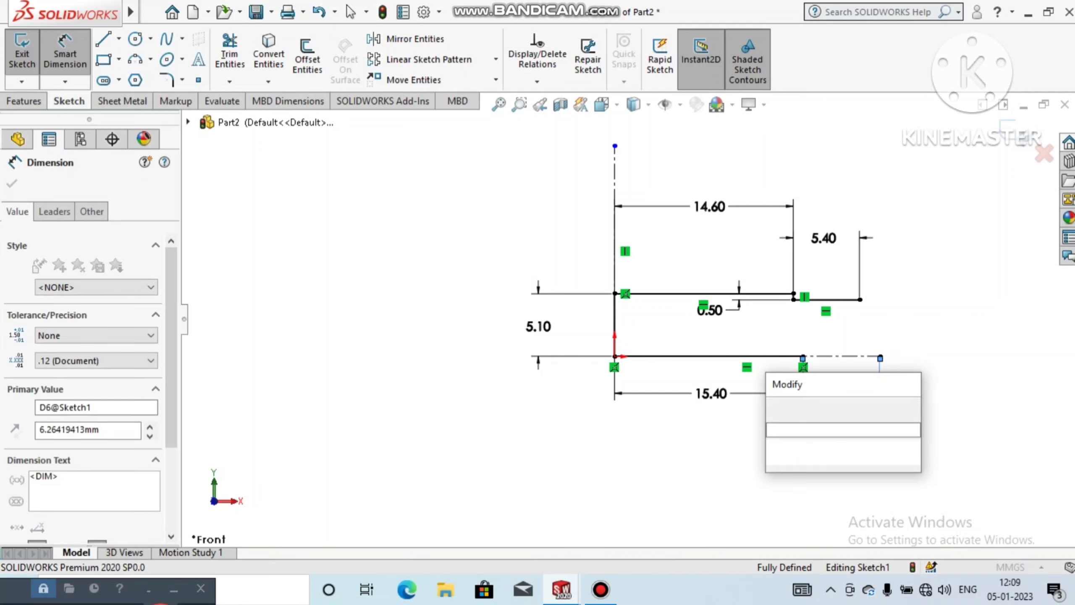
text(5)
key(Return)
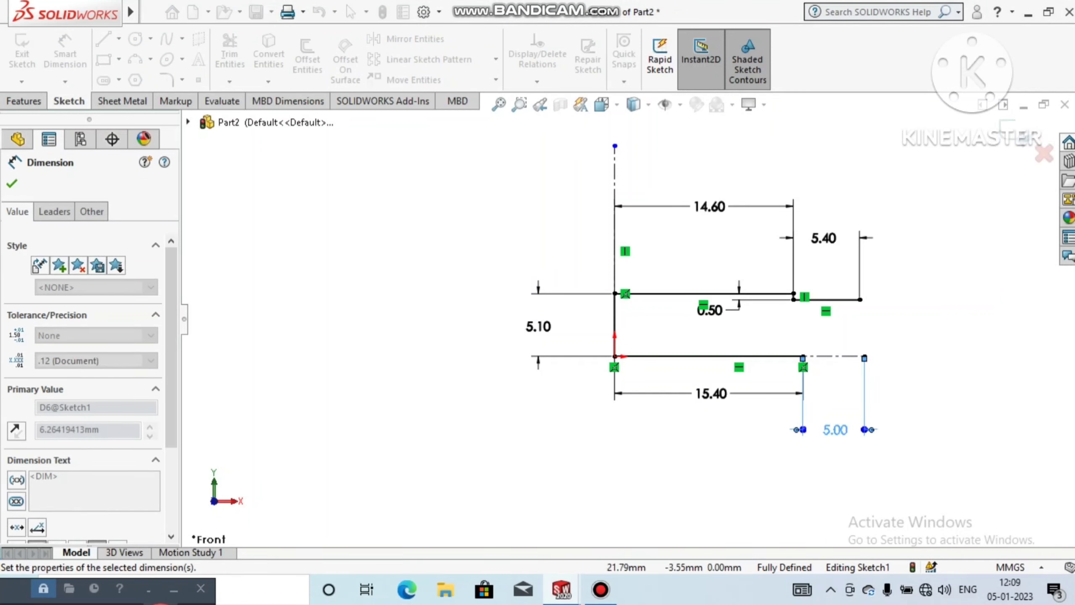
key(Escape)
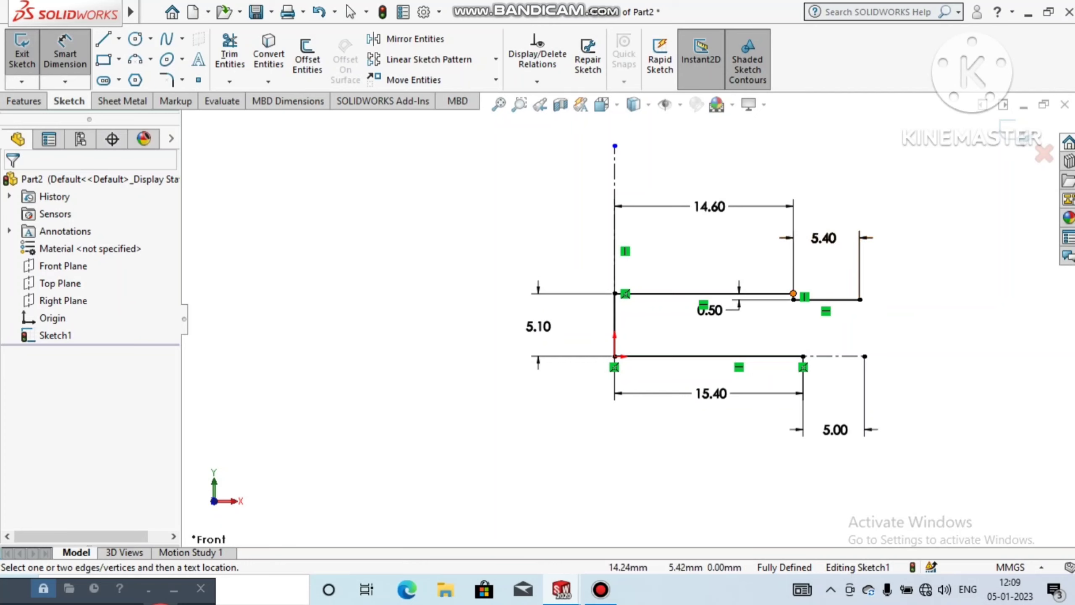
click(793, 293)
click(864, 356)
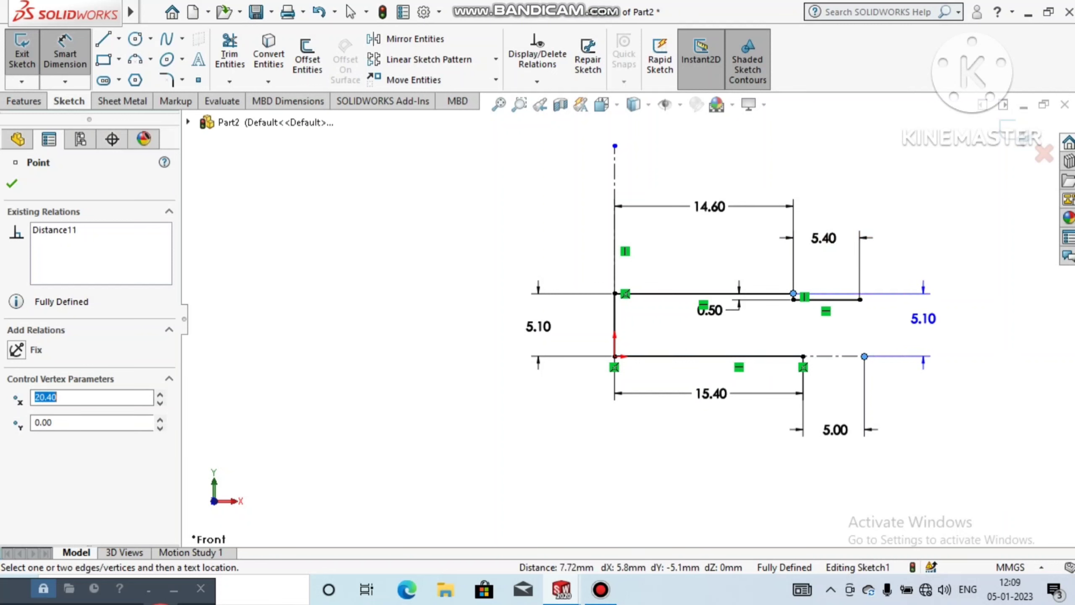
key(Escape)
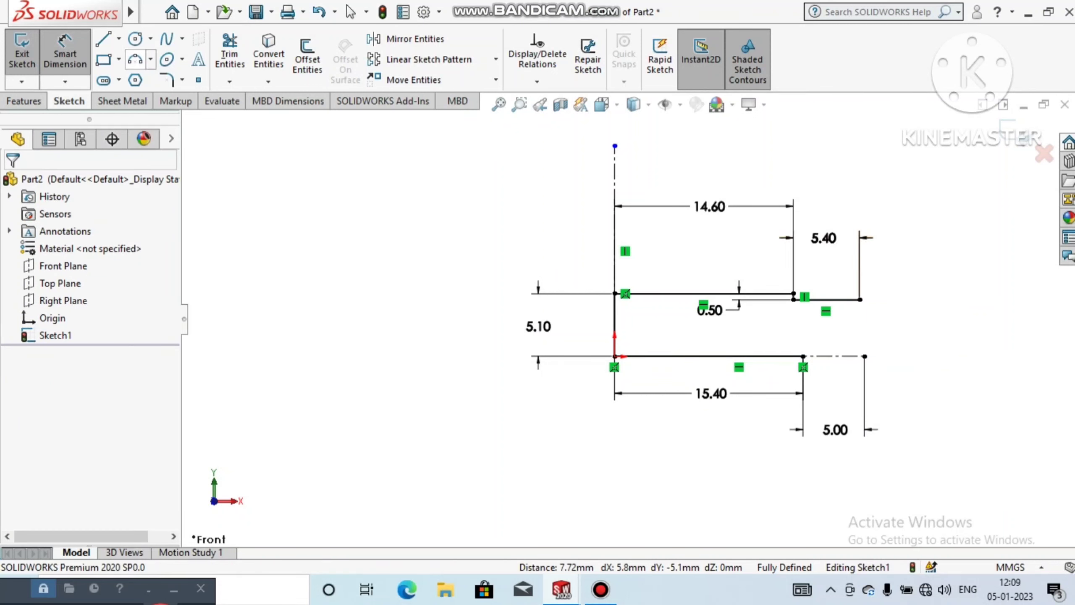
Step: Sketch two concentric circles centered on the horizontal centerline's far end, about 8.3 mm and 4.5 mm in diameter
click(135, 39)
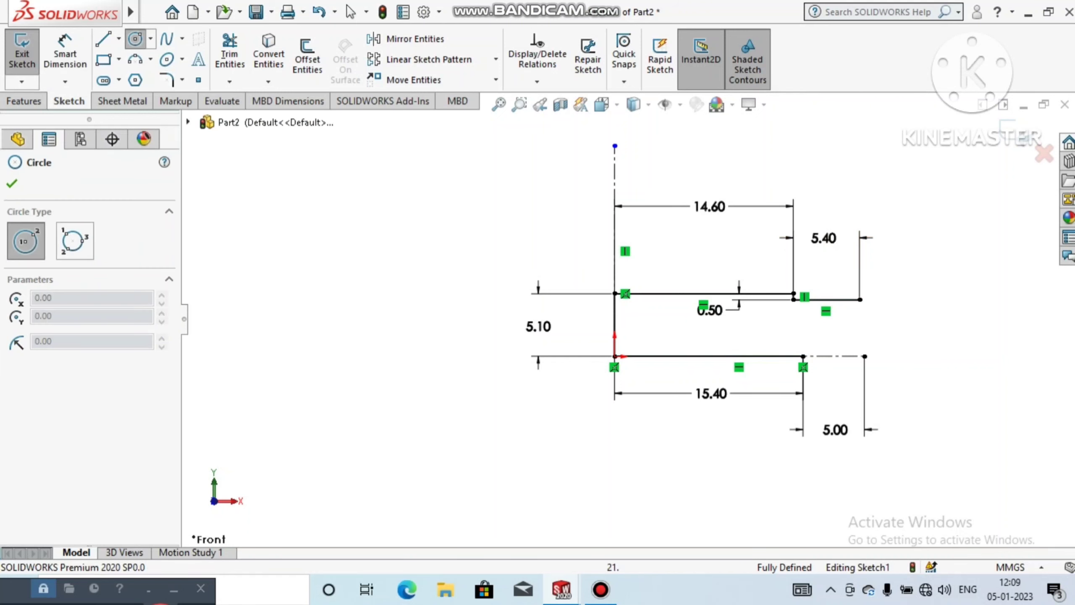
click(865, 356)
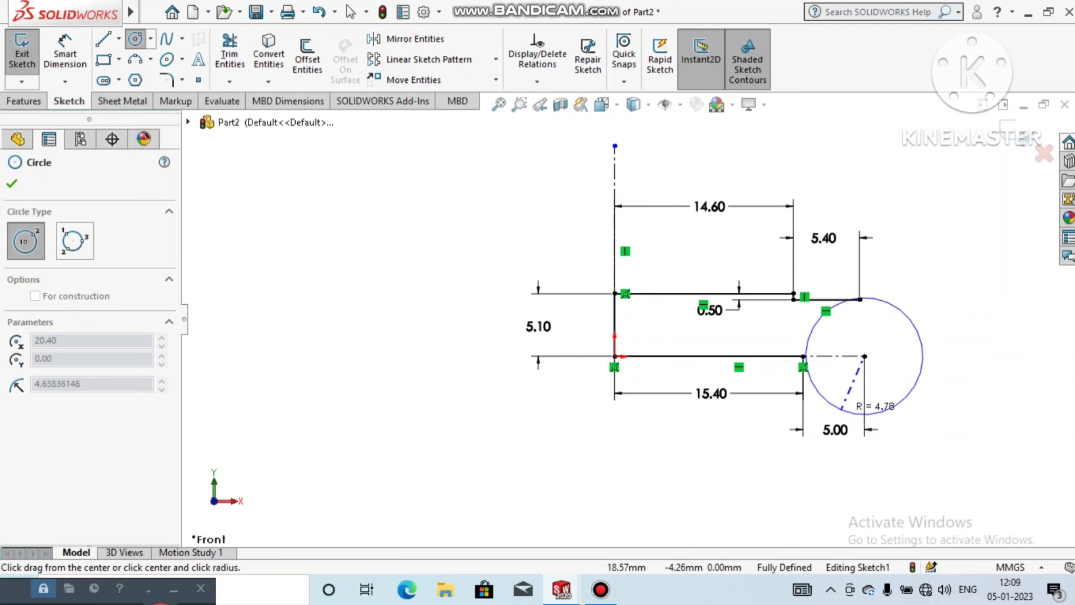
click(845, 403)
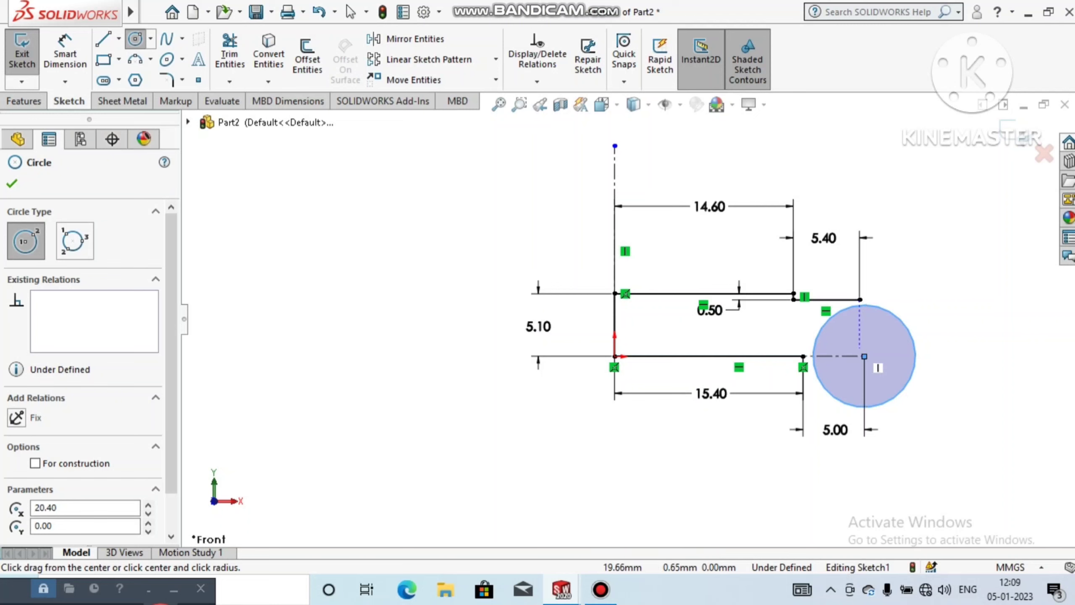
click(864, 356)
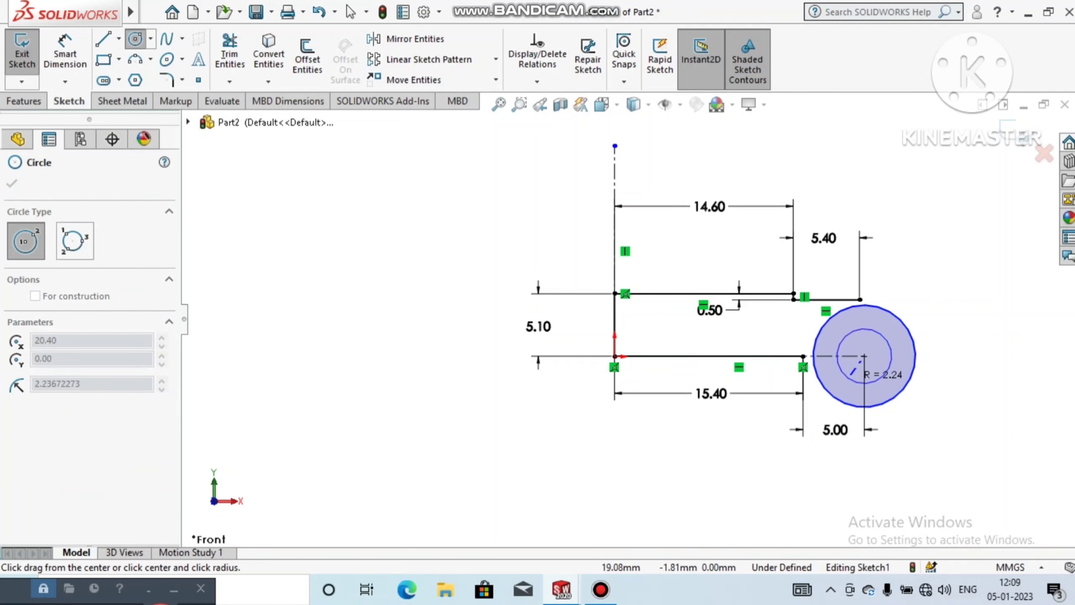
click(853, 372)
key(Escape)
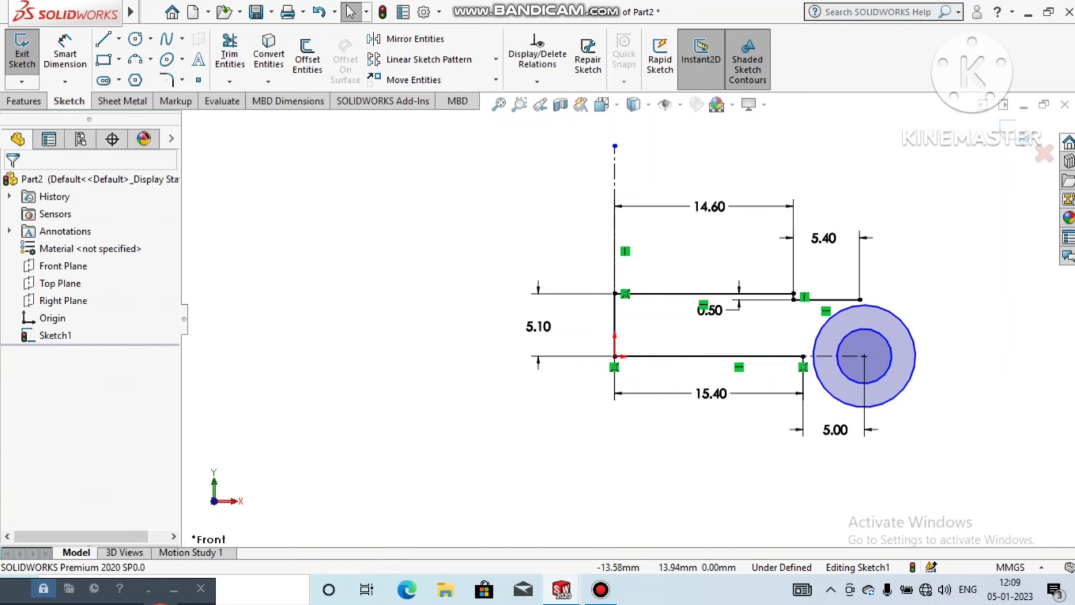
Step: Dimension the inner circle and set its diameter to 4.50 mm
click(65, 54)
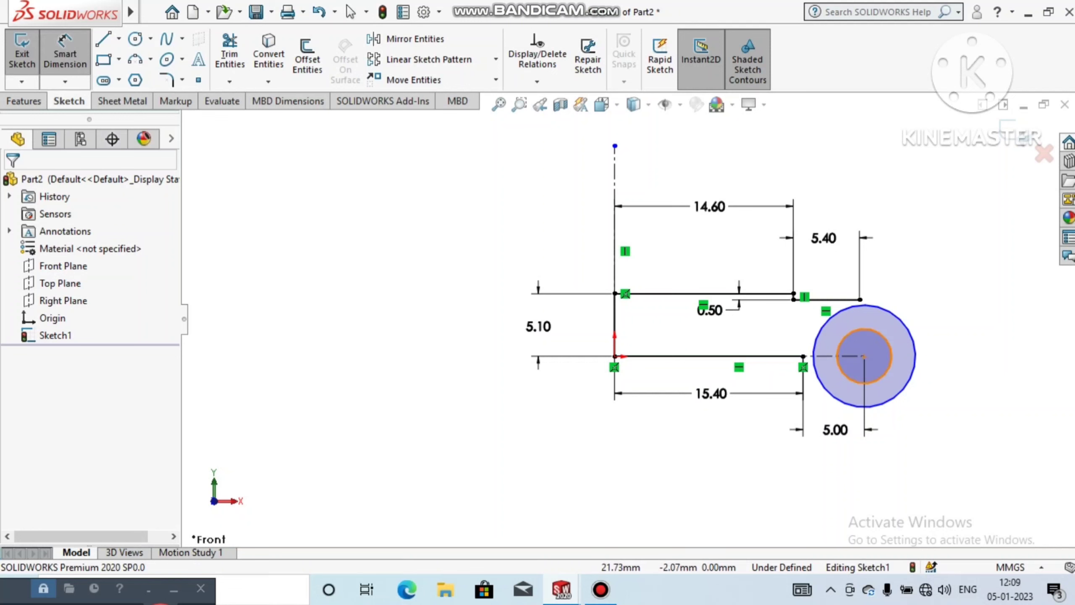
click(883, 377)
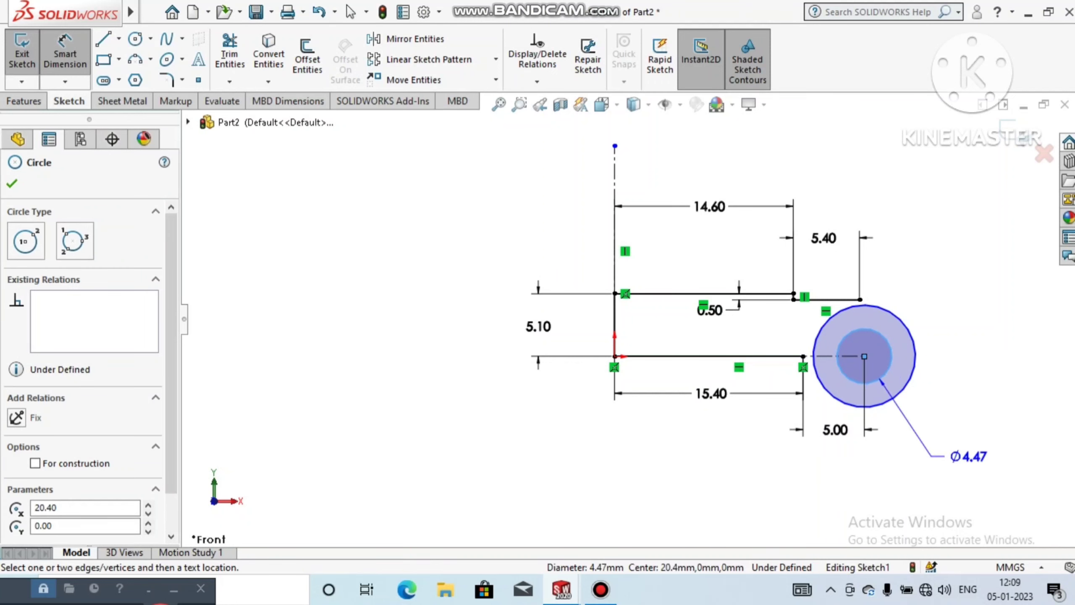
click(973, 465)
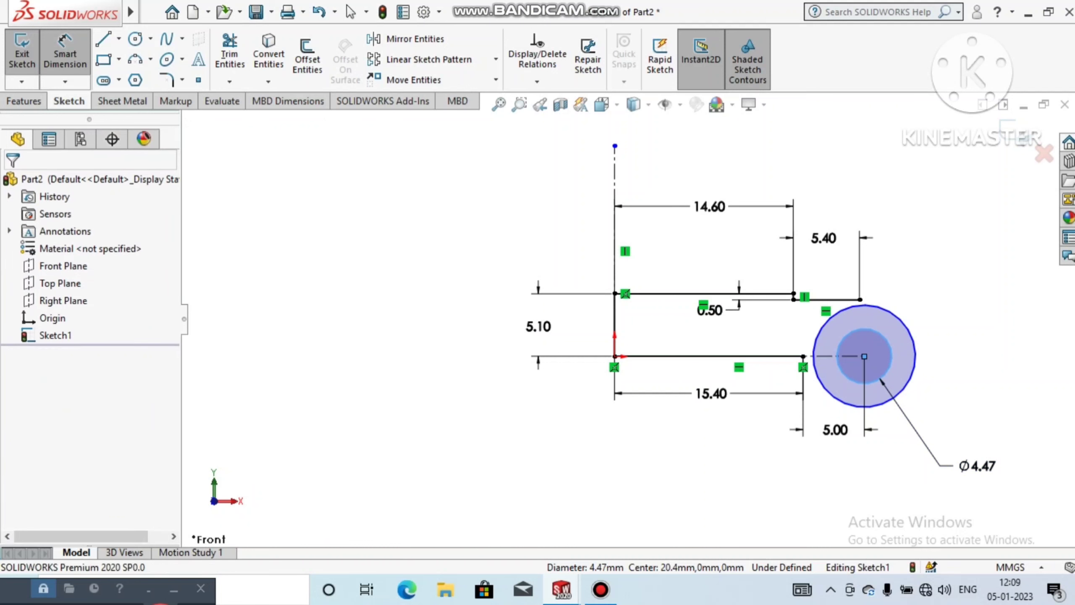
text(4.9)
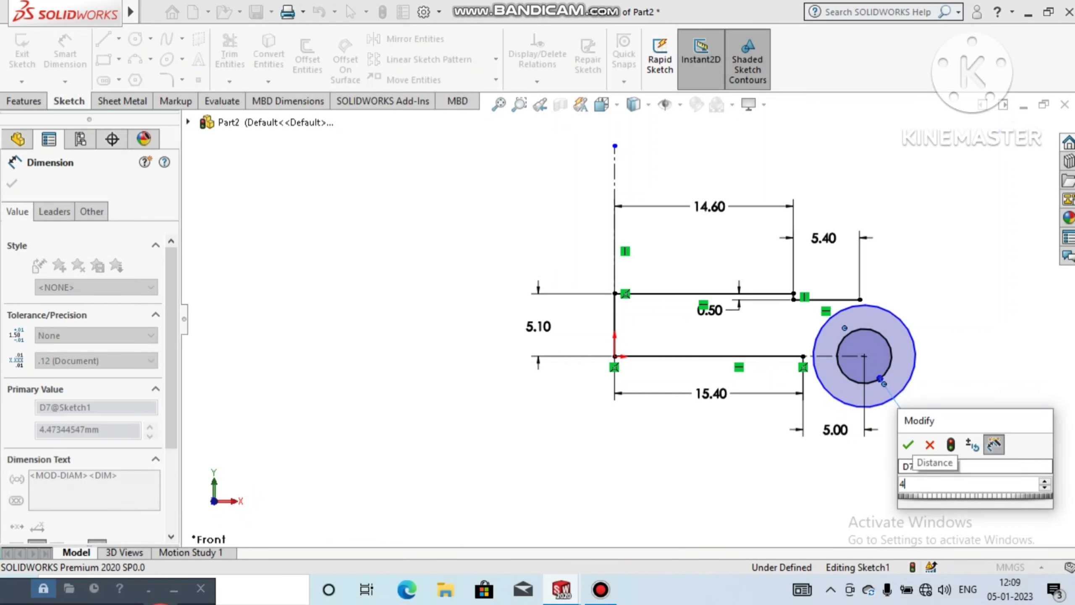
key(Return)
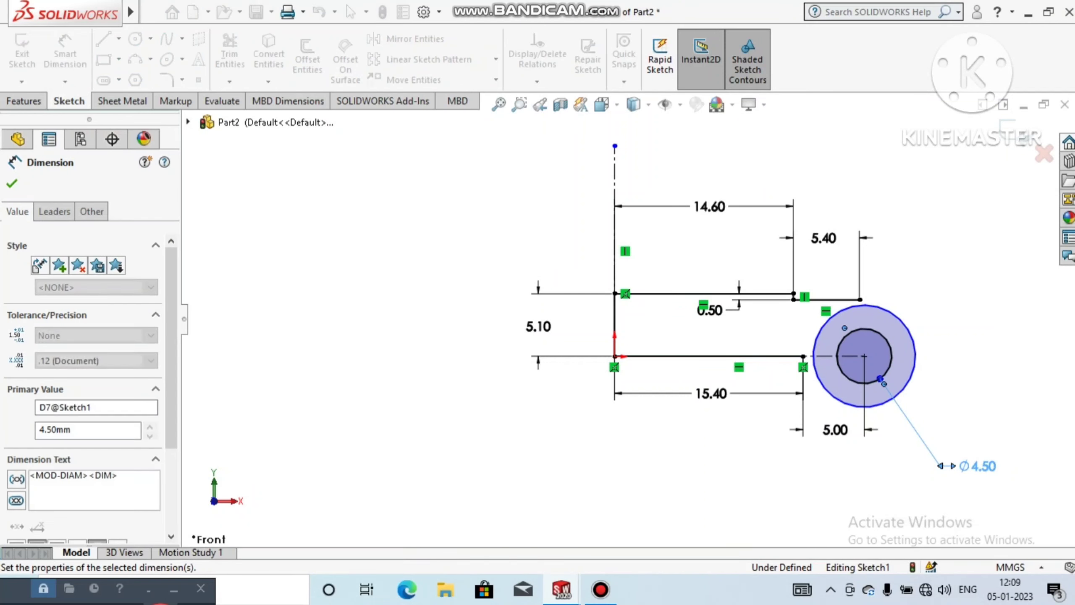
Step: Dimension the outer circle and set its diameter to 9.2 mm
click(905, 386)
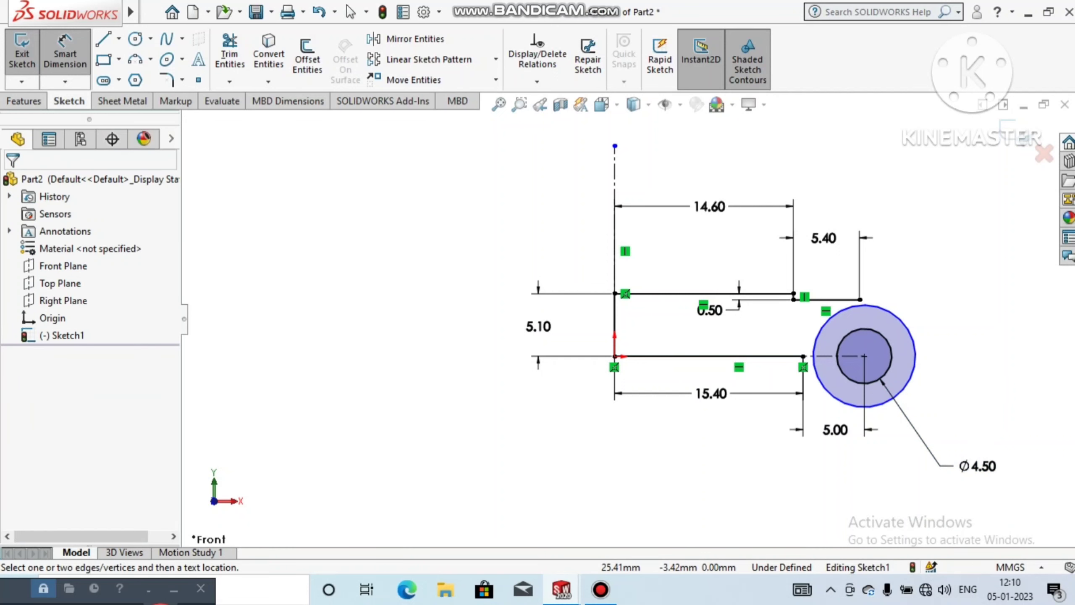
click(911, 382)
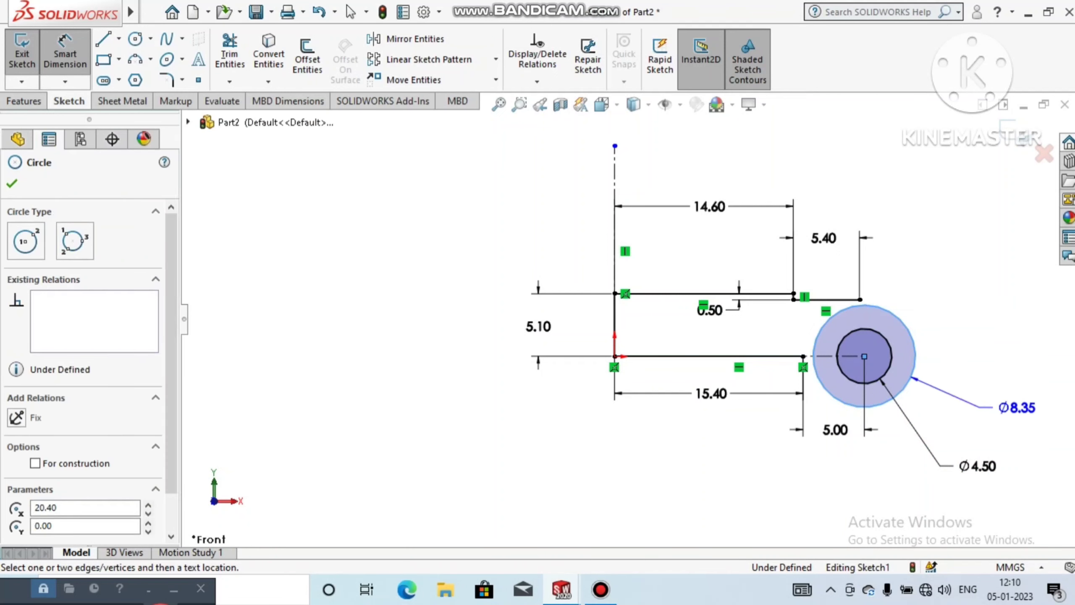
click(1018, 404)
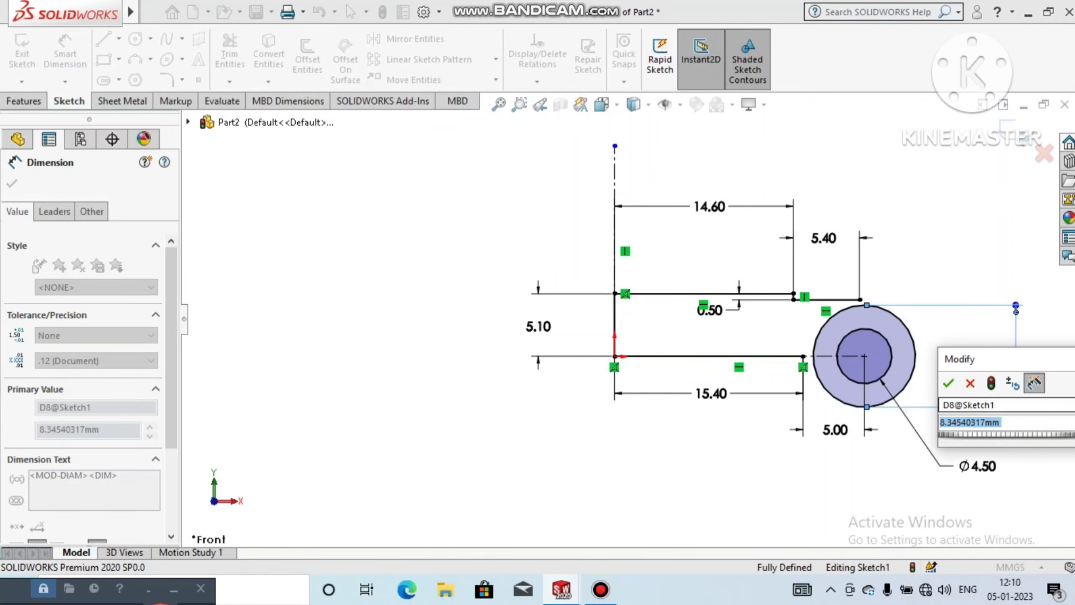
text(9.2)
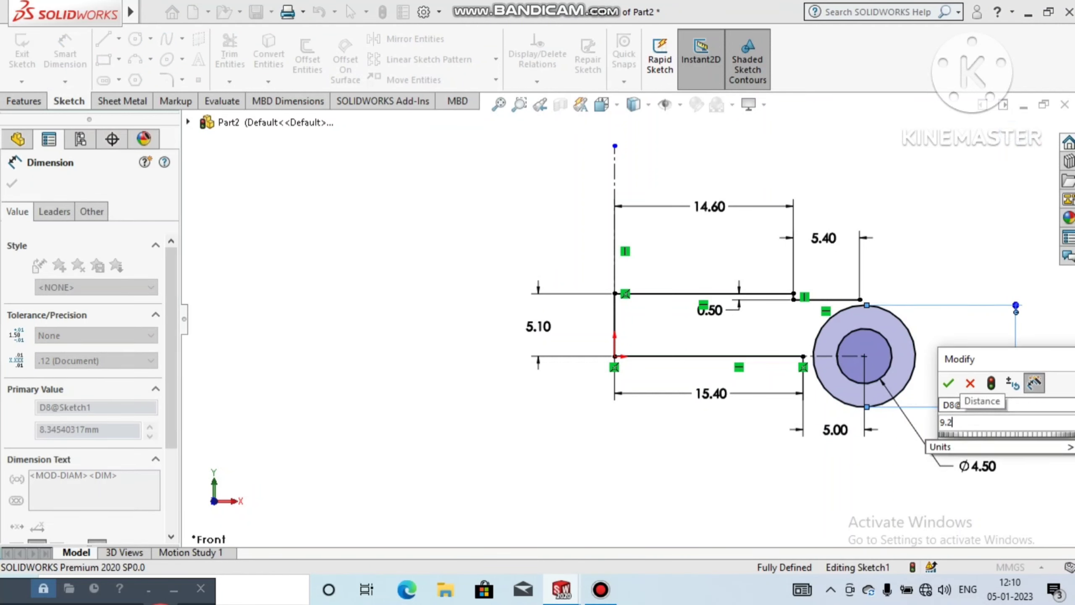
key(Return)
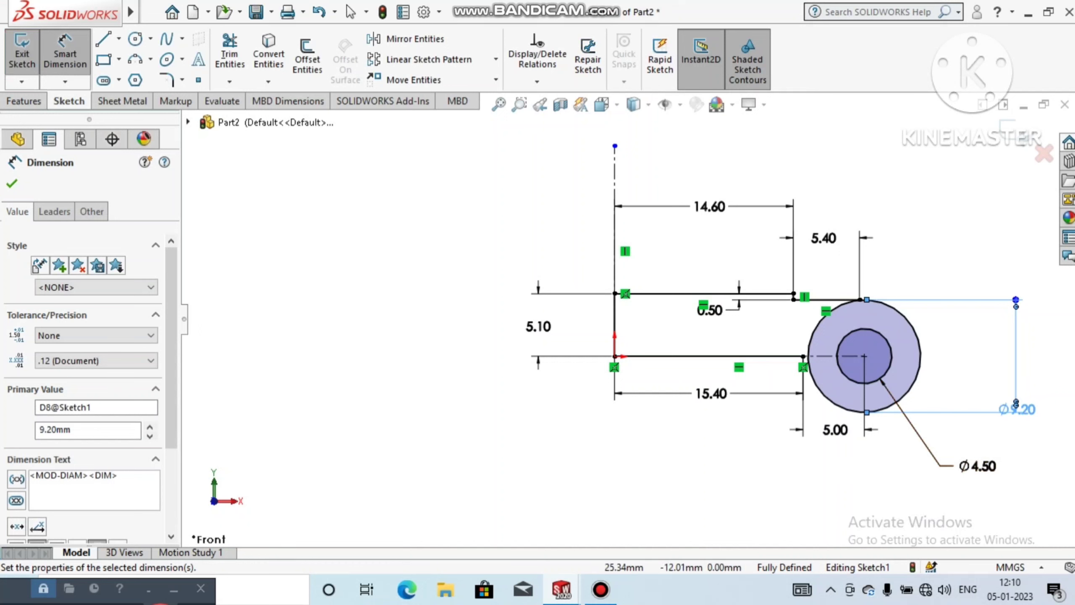
key(Escape)
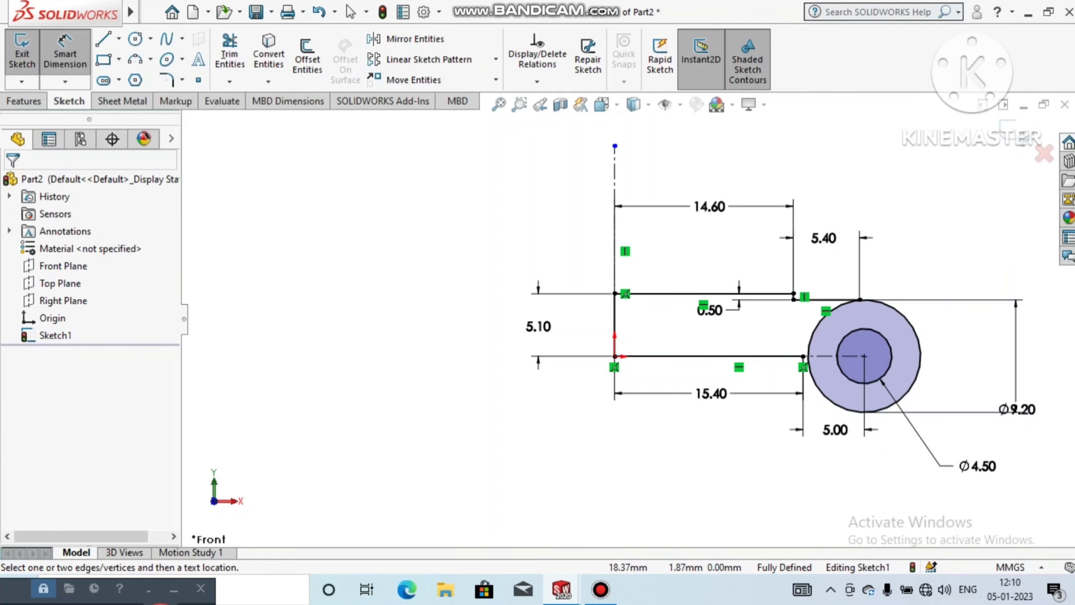
Step: Set the distance from the base line's end to the circle centers to 4.6 mm
scroll(887, 337, down, 2)
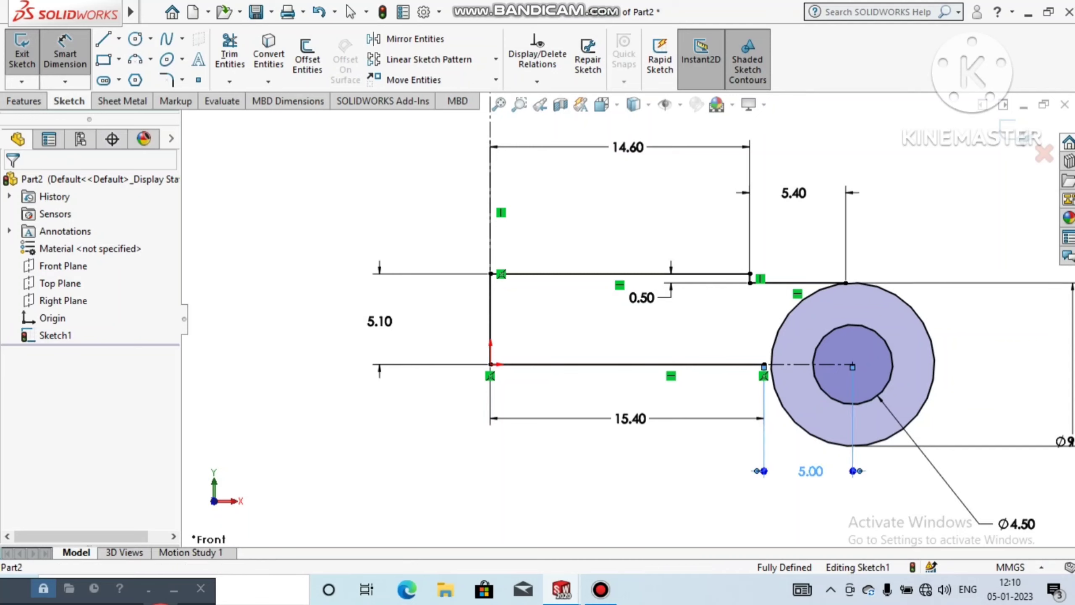
double_click(810, 471)
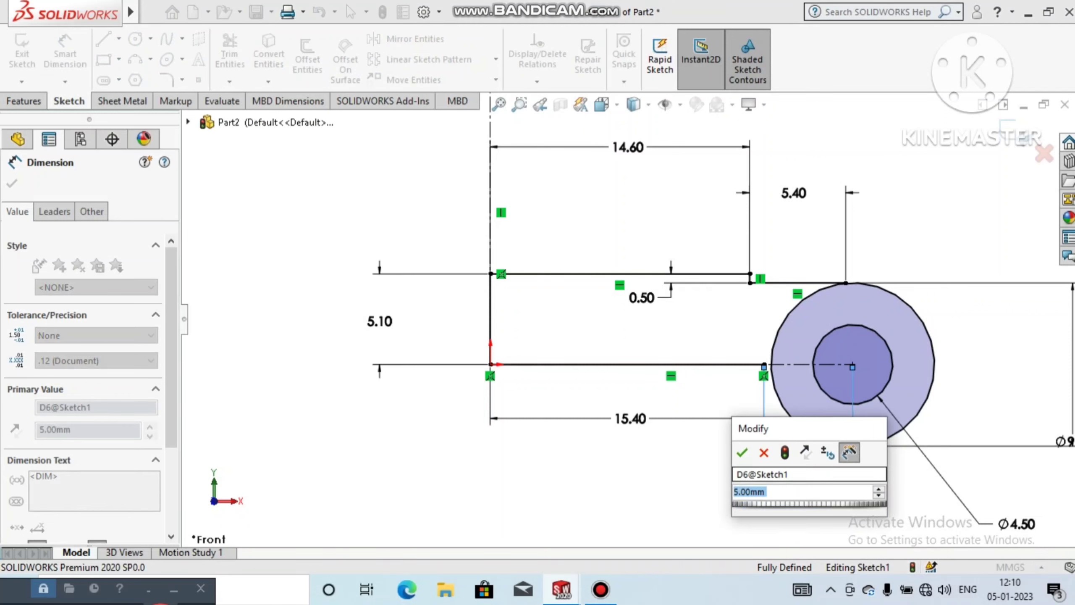
text(4.)
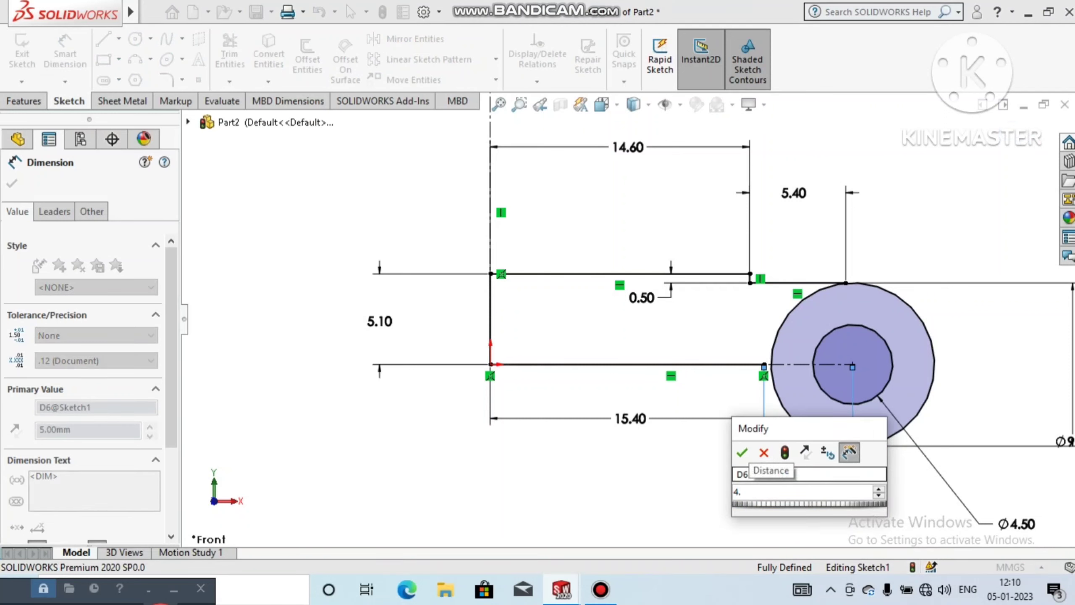
text(60)
key(Return)
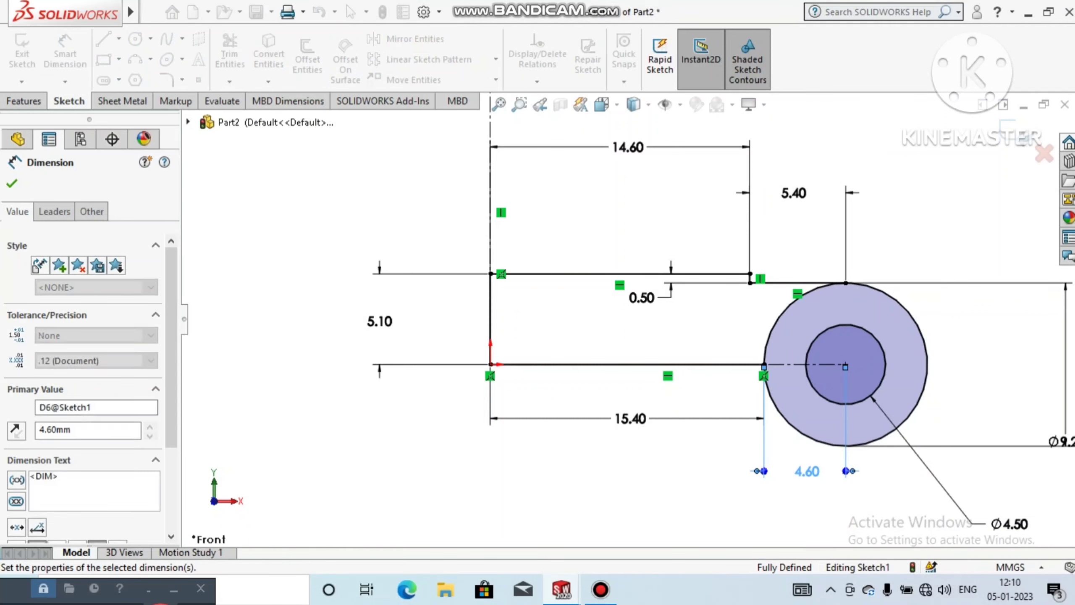
click(988, 329)
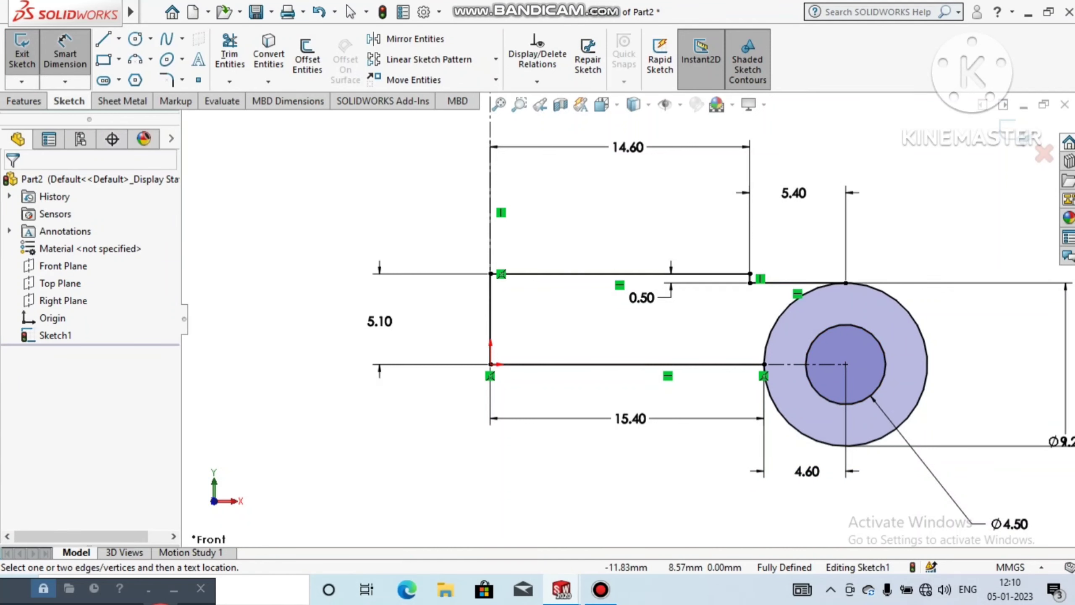
Step: Power trim the outer circle's arc lying inside the stepped profile, between the base line's end and the upper line's end
click(152, 11)
click(372, 169)
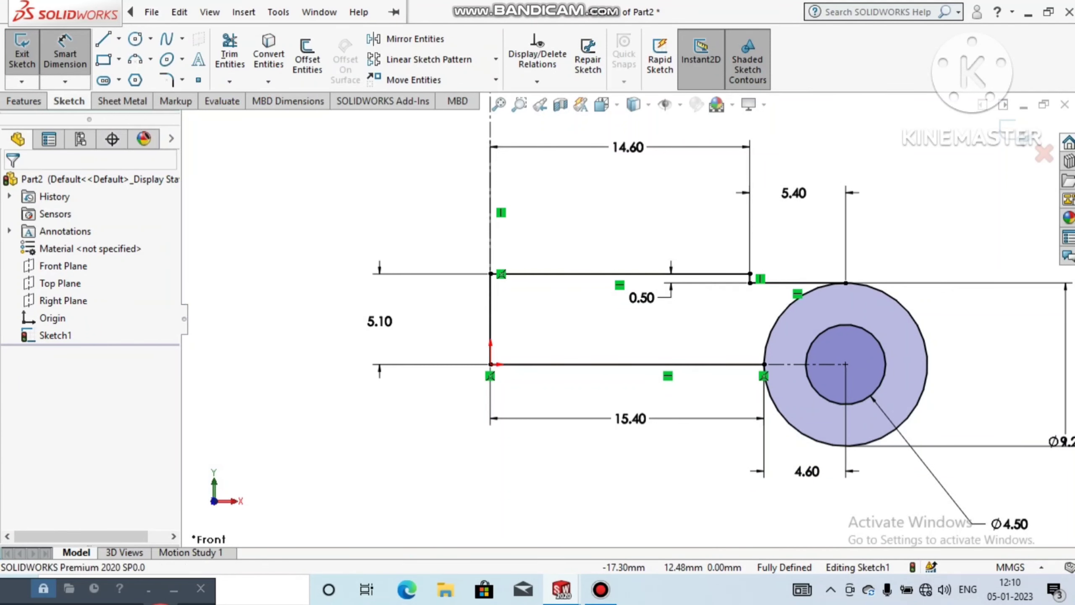
click(229, 51)
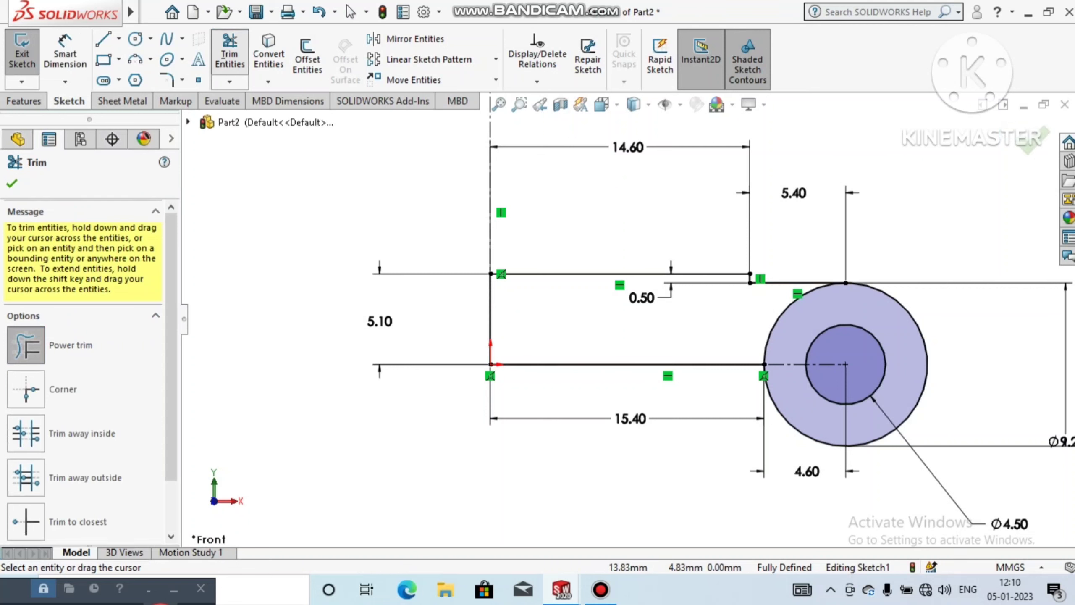
drag(763, 322, 776, 324)
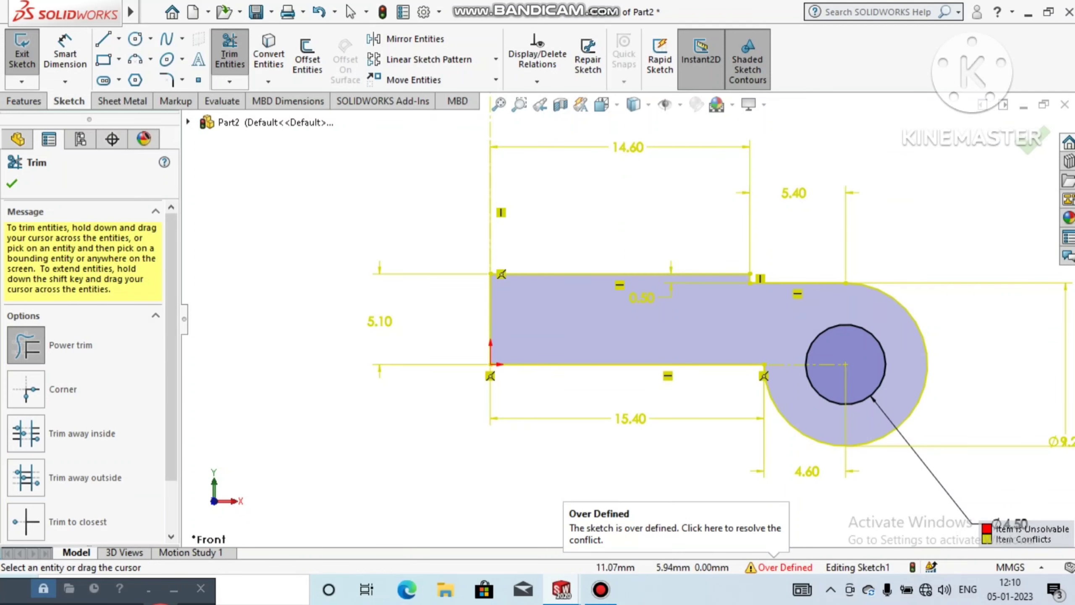
click(499, 104)
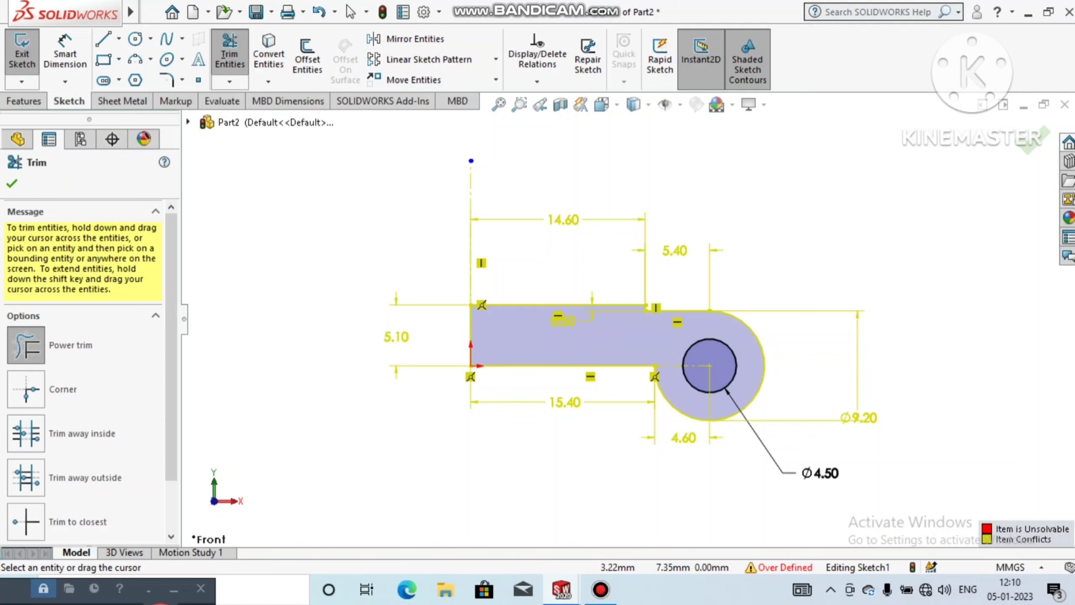
click(11, 184)
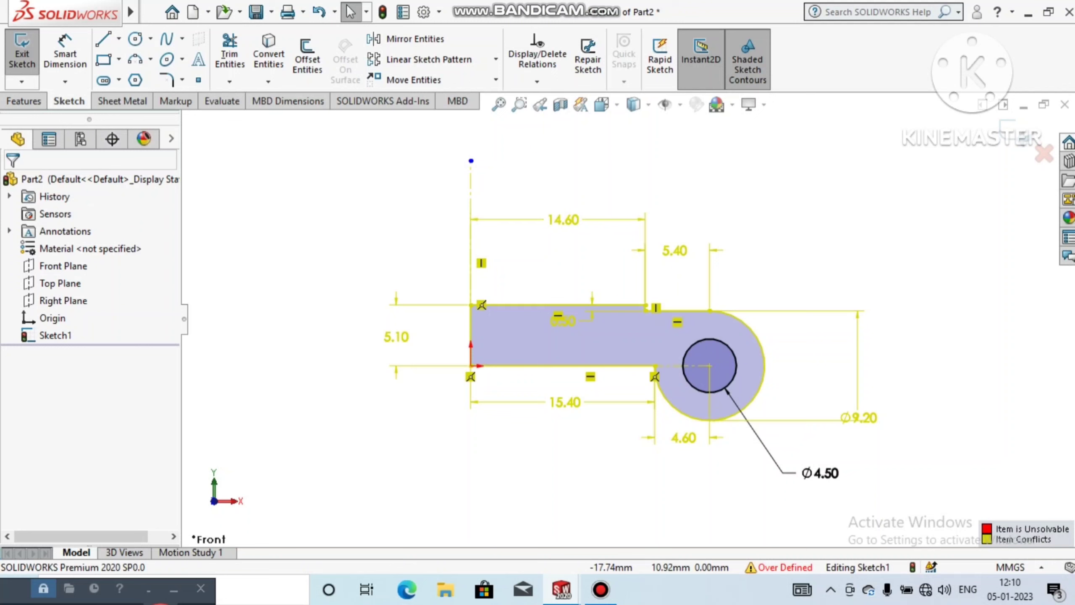
Step: Extrude the hinge profile with its knuckle hole as a blind boss 30 mm deep
click(23, 101)
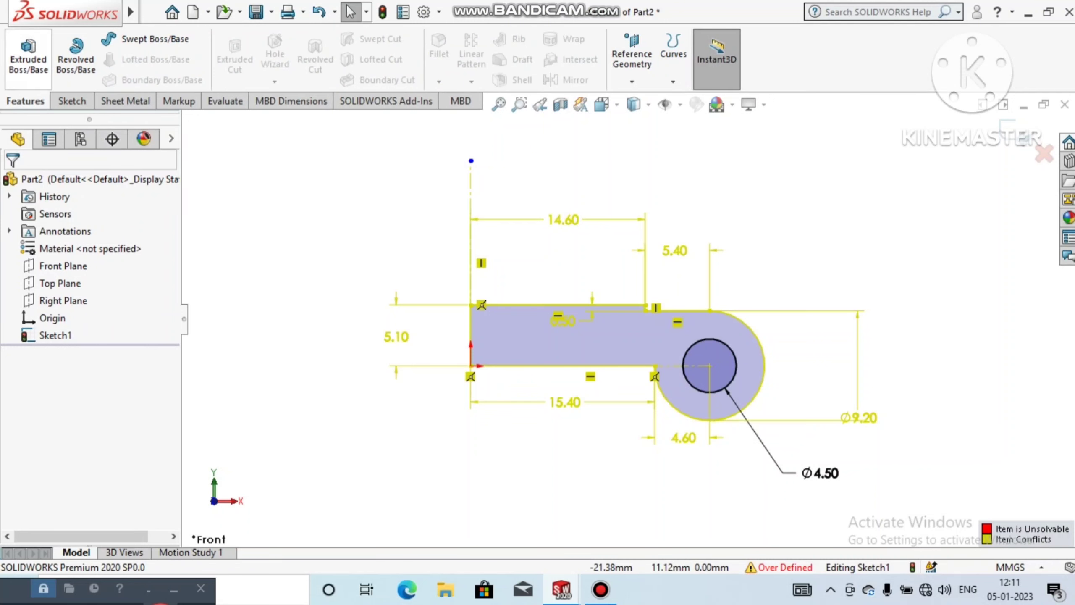
click(29, 55)
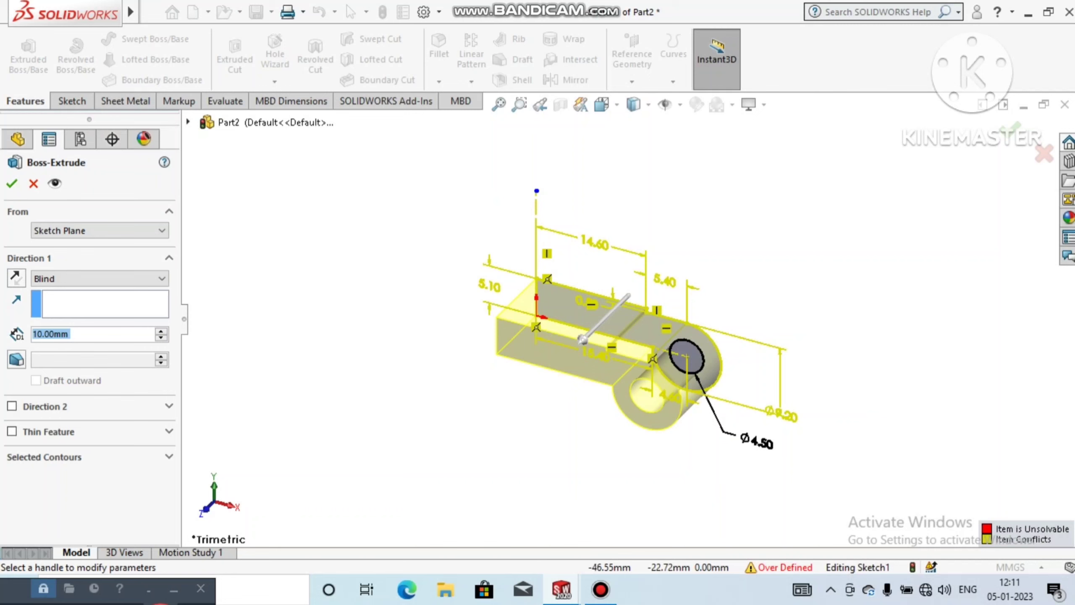
click(161, 331)
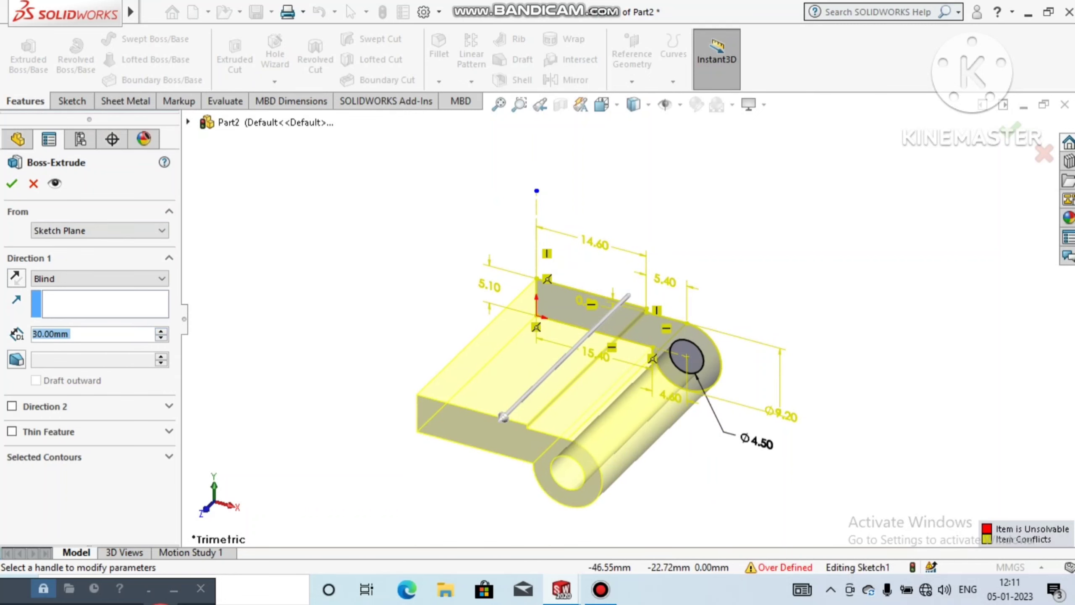
click(11, 184)
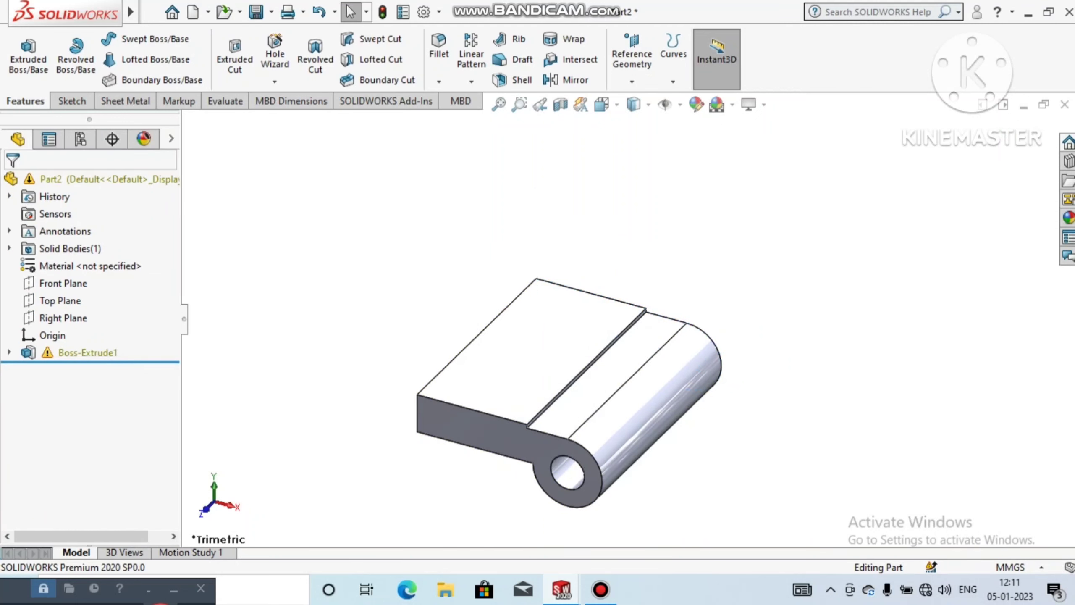
Step: Apply the black high gloss plastic appearance to the hinge part
middle_drag(546, 378, 518, 396)
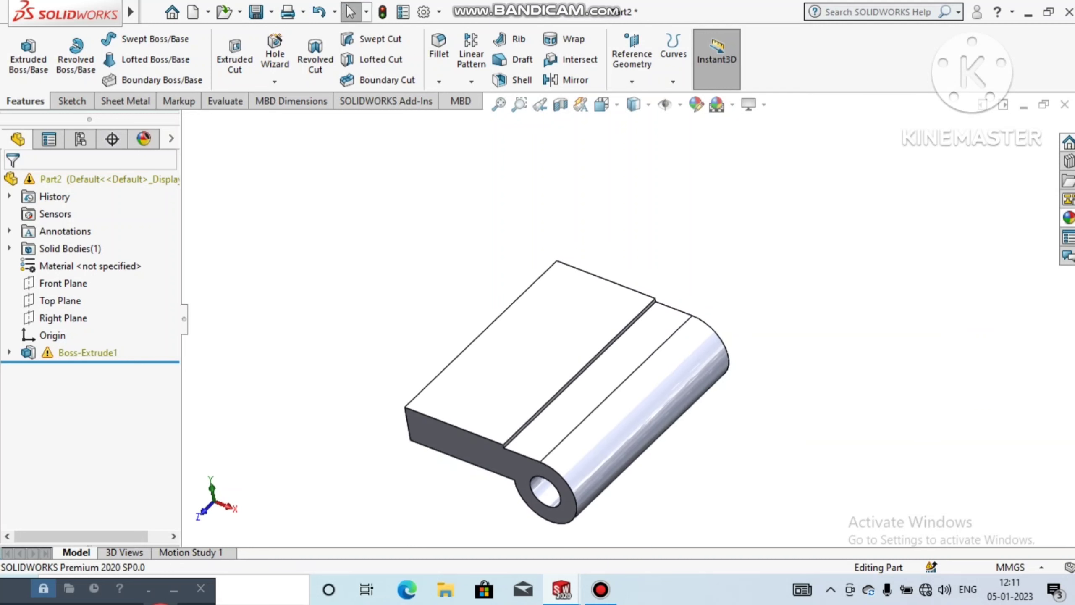
click(1068, 218)
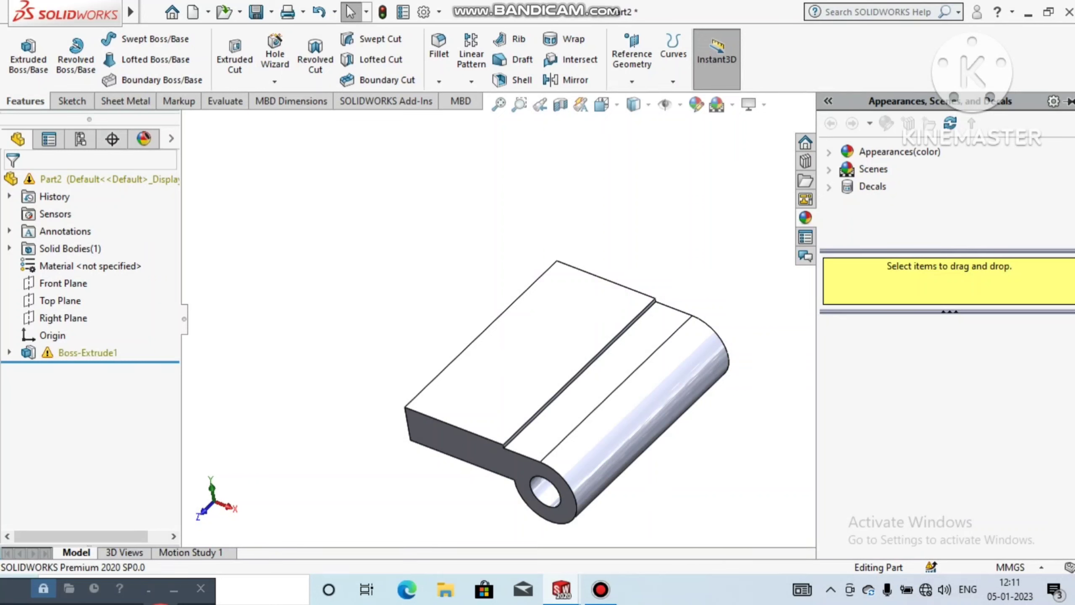
click(829, 152)
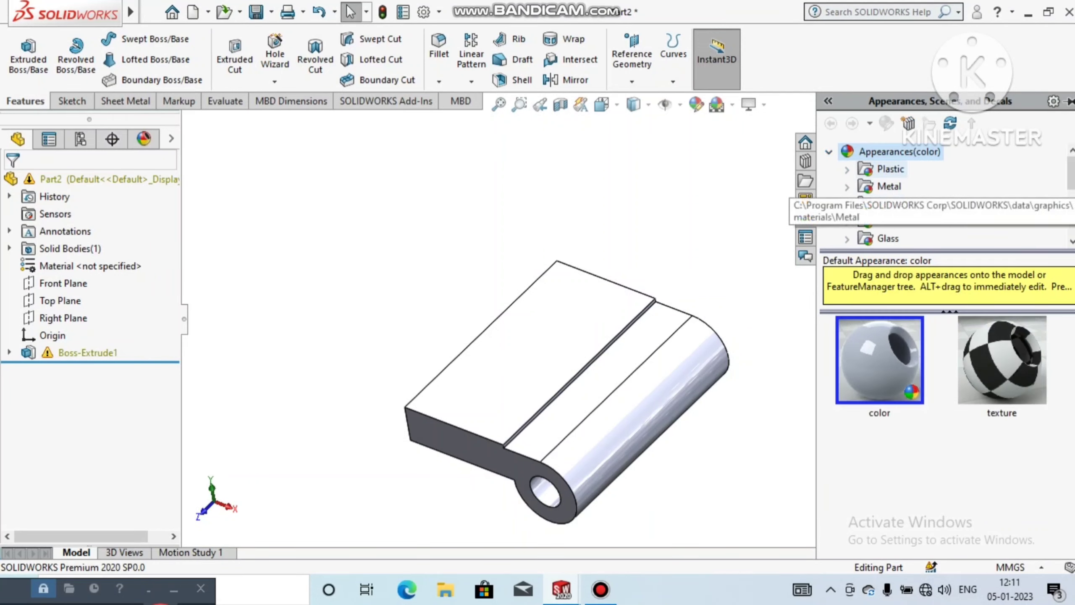
click(847, 169)
click(917, 169)
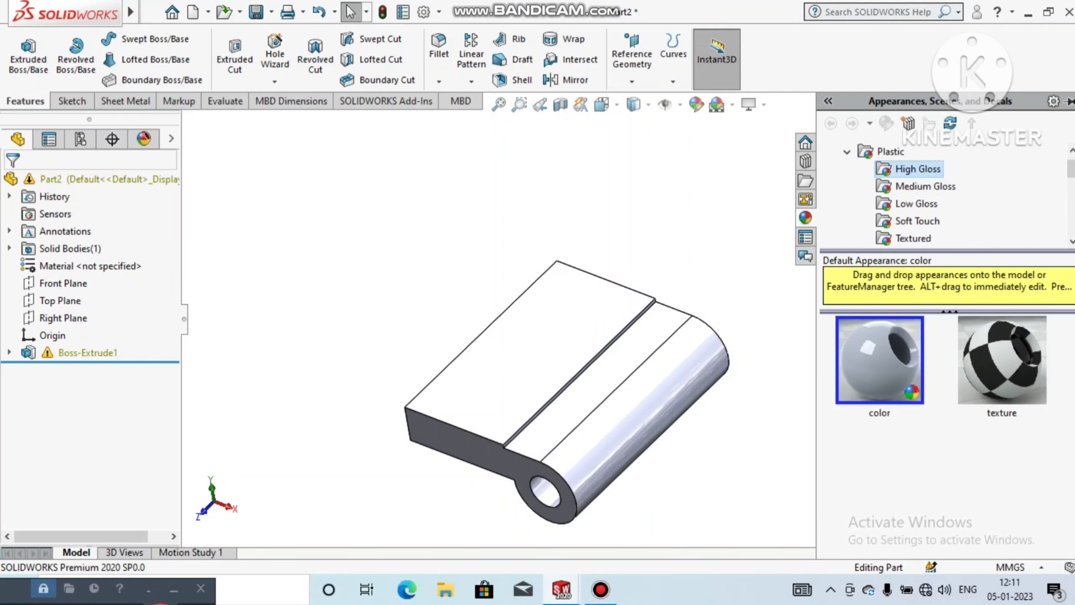
scroll(1003, 483, down, 3)
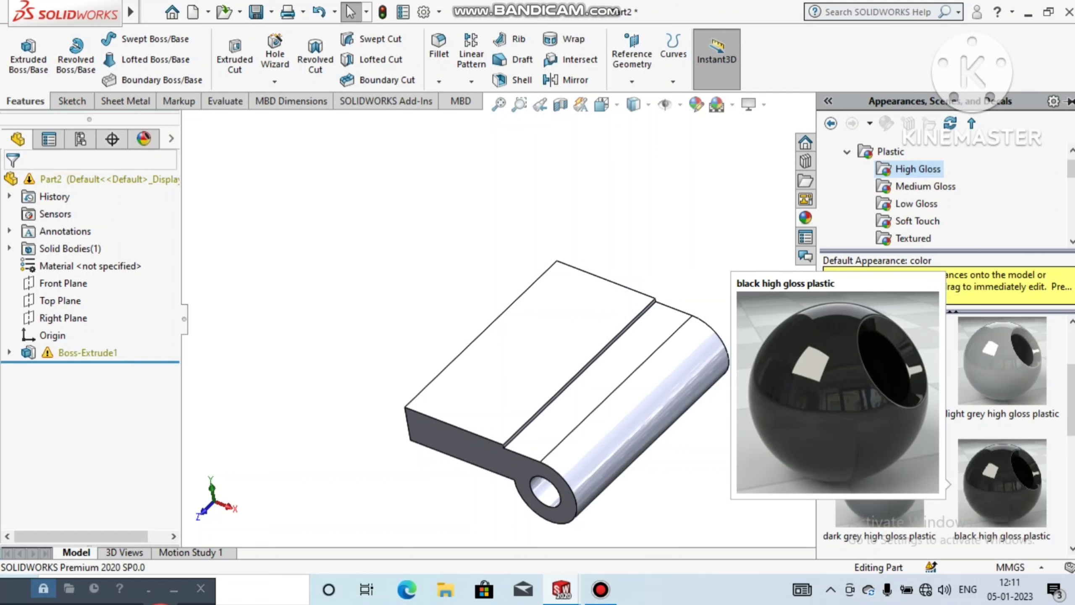
double_click(1002, 483)
click(695, 220)
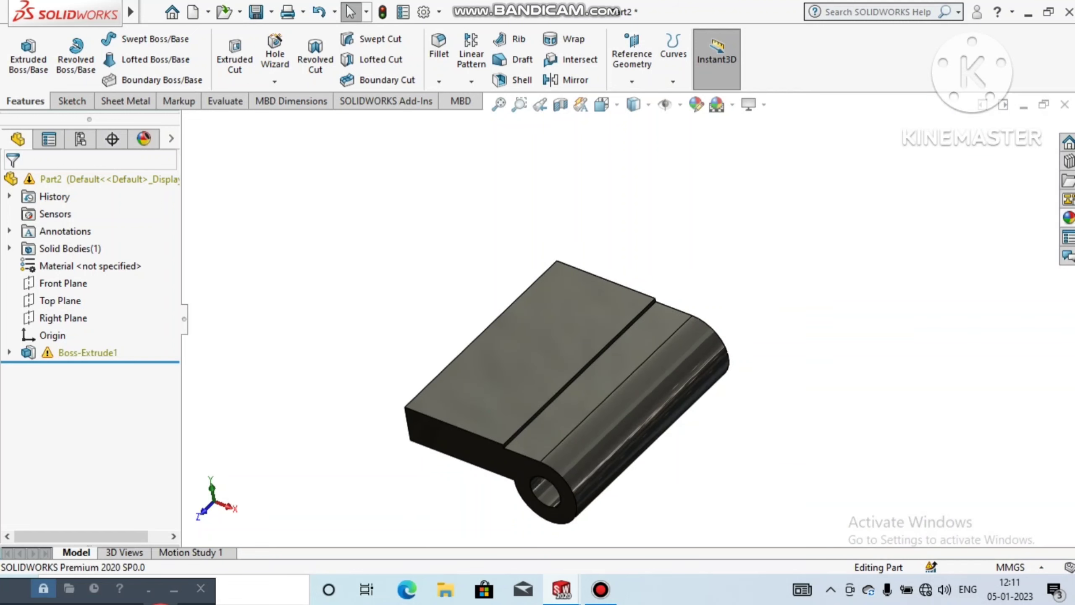
middle_drag(635, 322, 580, 331)
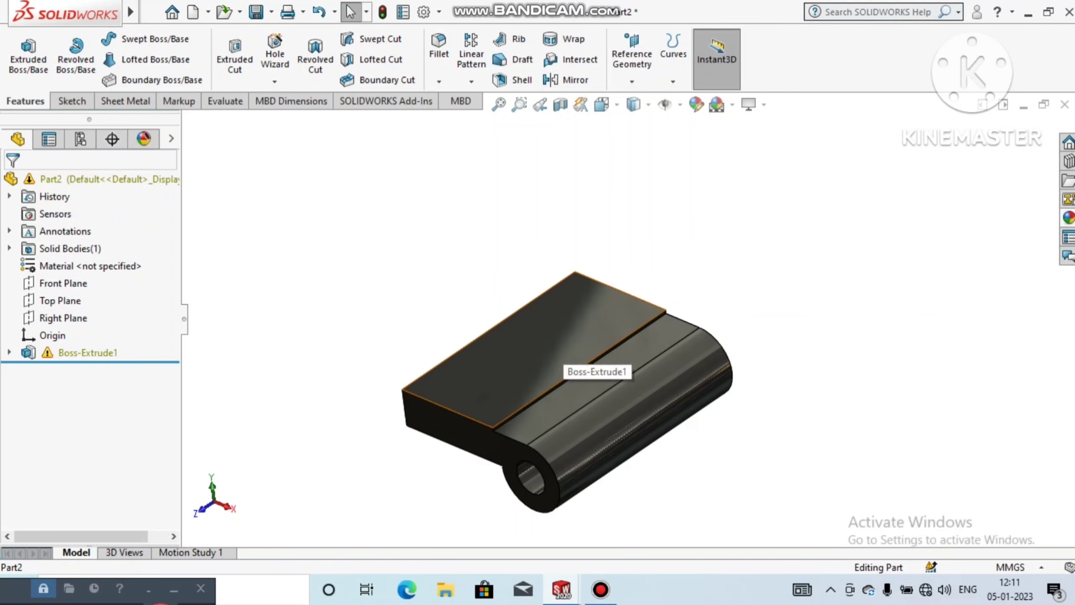
right_click(563, 364)
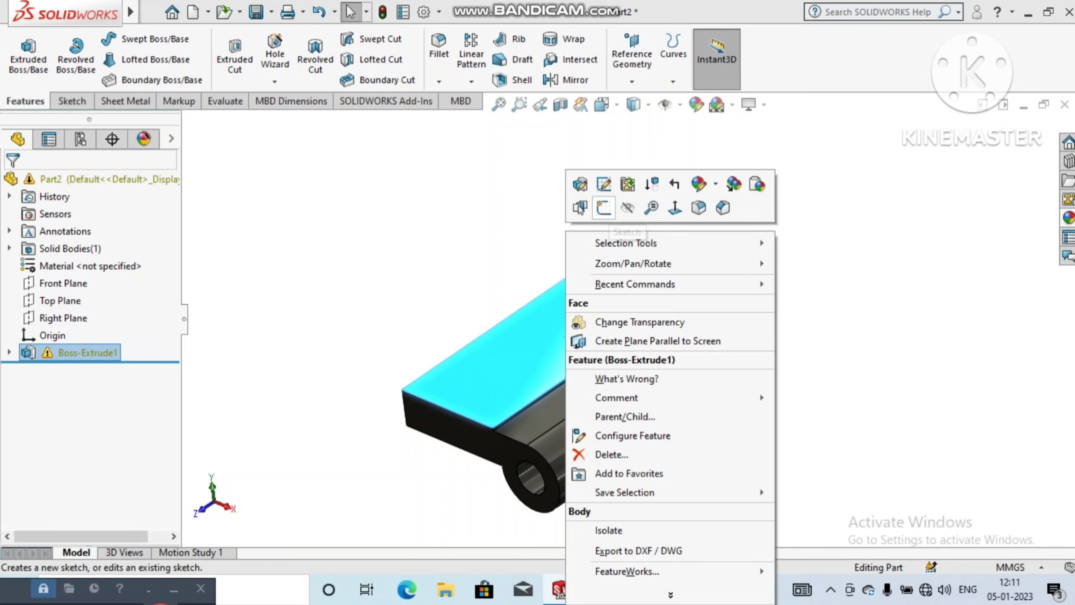
click(604, 207)
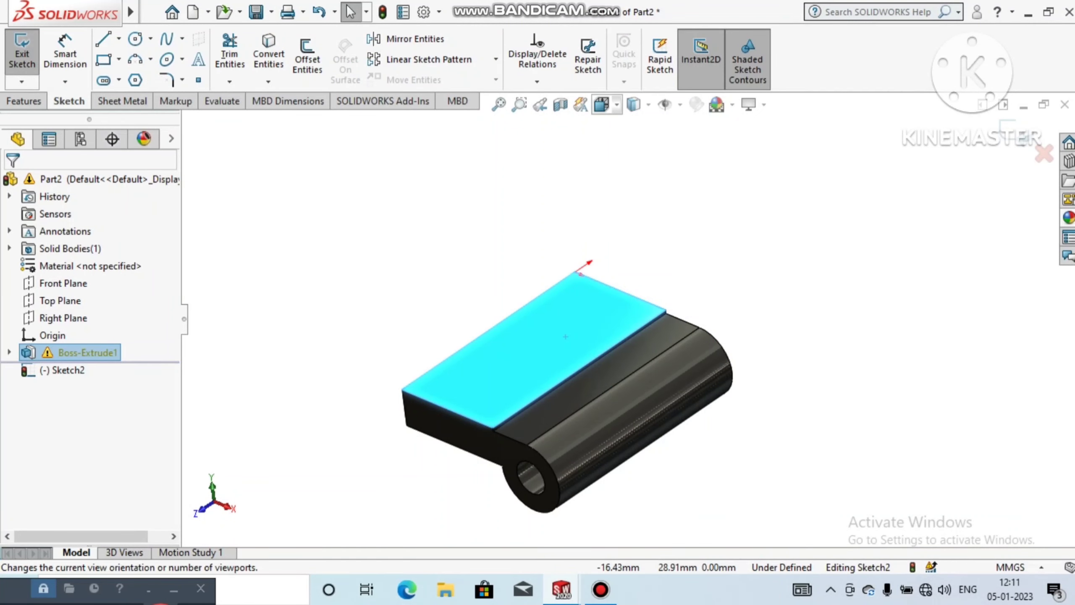
click(601, 104)
click(692, 192)
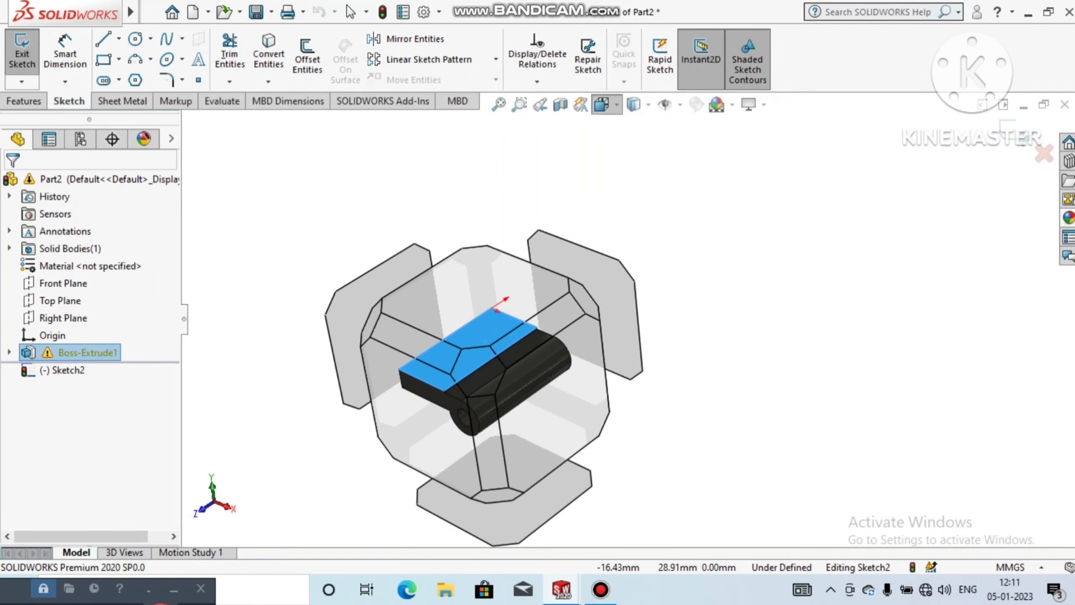
click(813, 285)
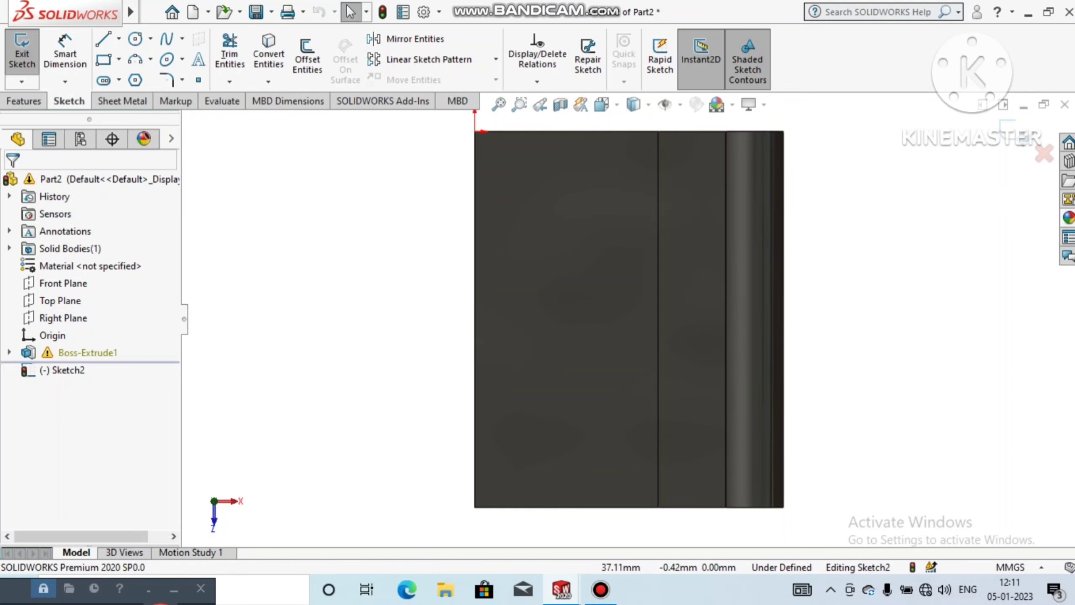
click(1016, 131)
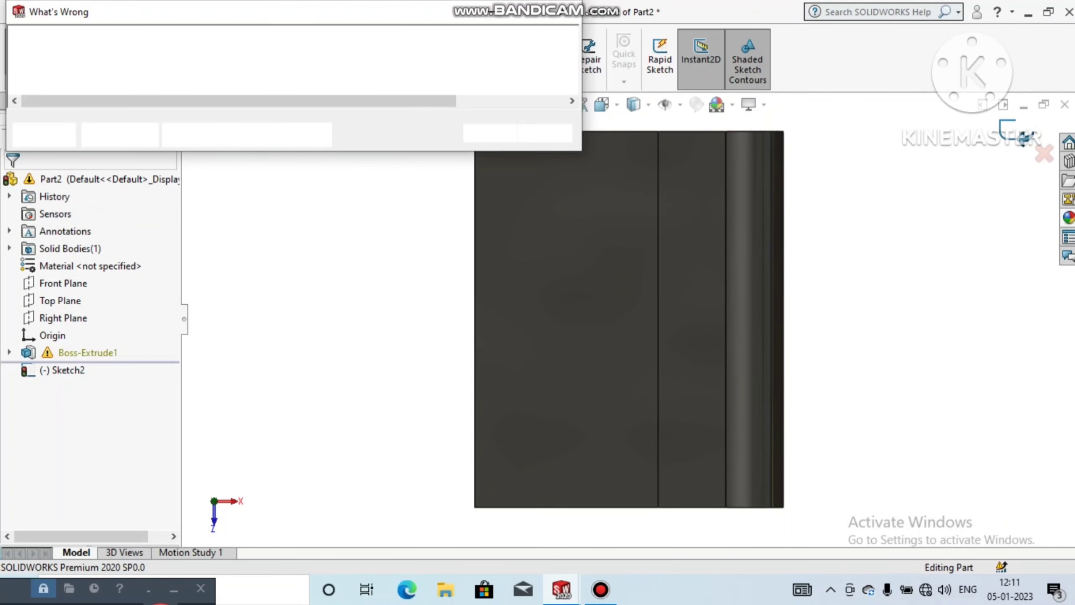
click(563, 11)
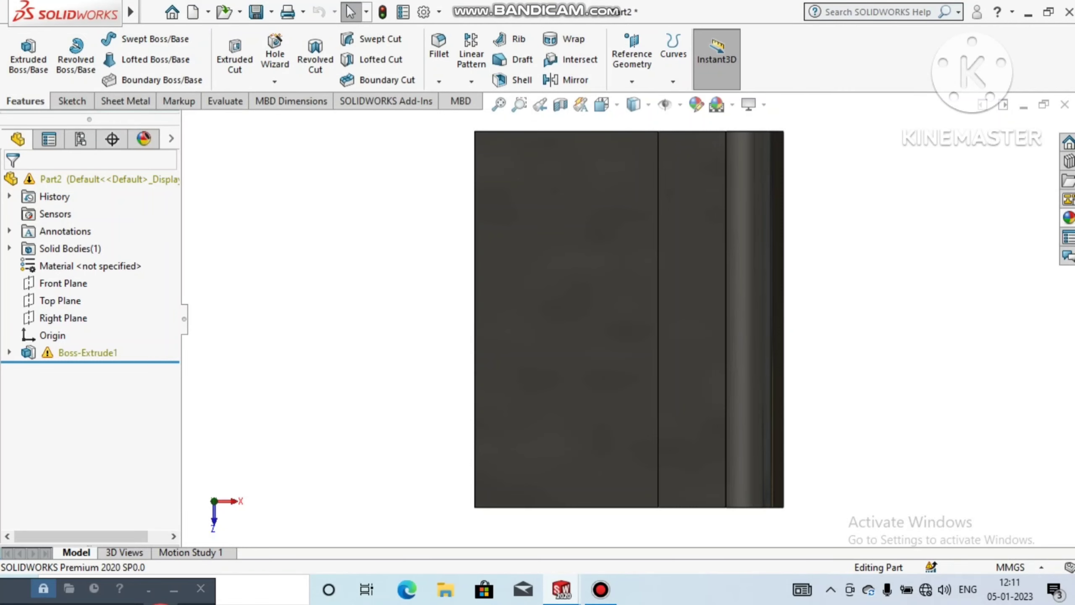
Step: Edit the hinge extrusion to a depth of 40 mm with the Mid Plane end condition
right_click(83, 353)
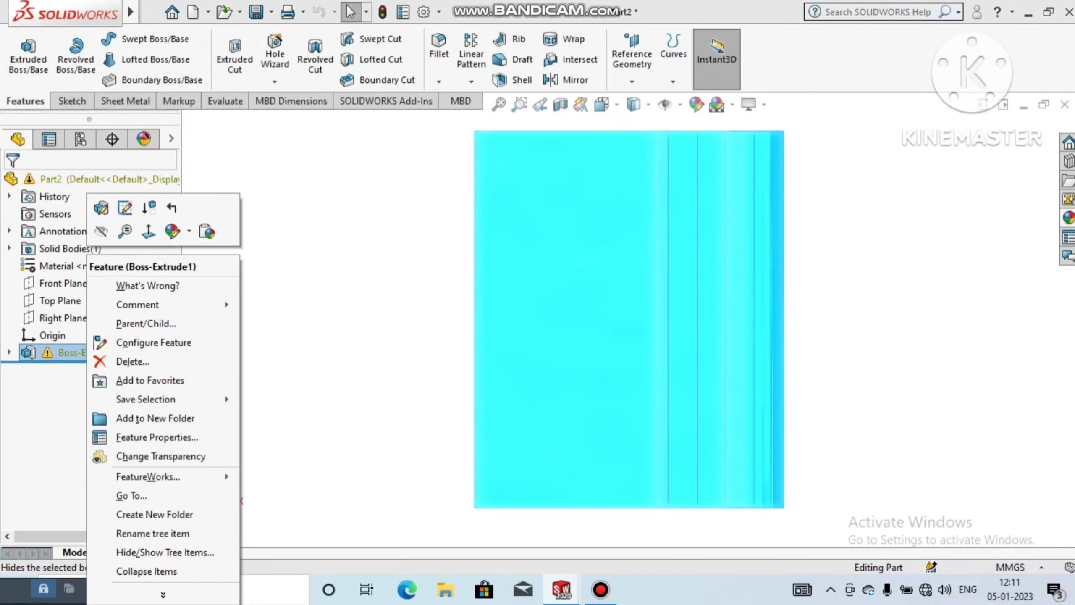
click(125, 208)
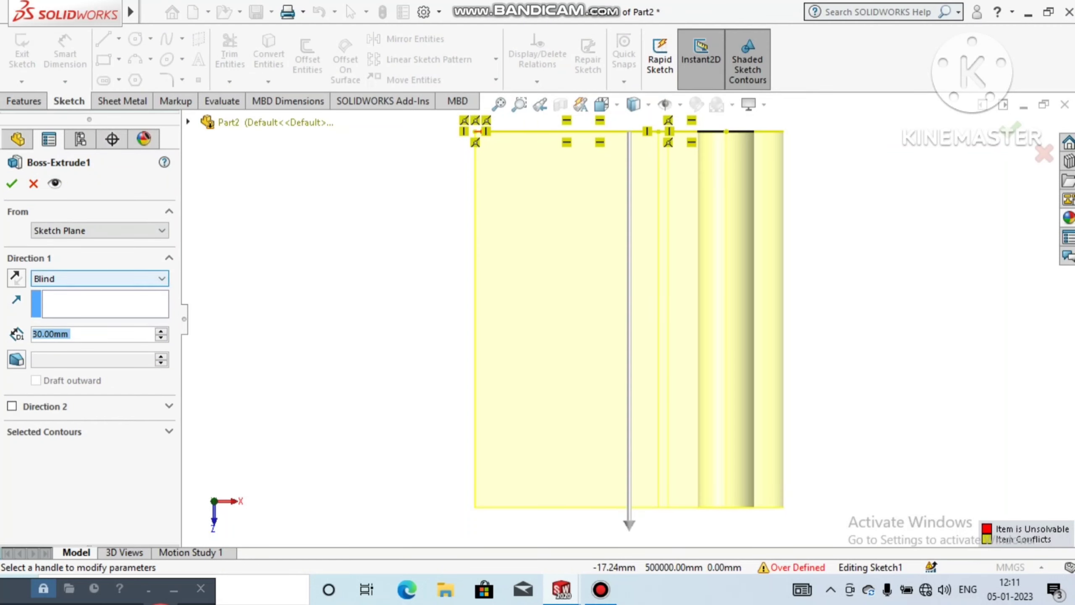
text(40)
key(Return)
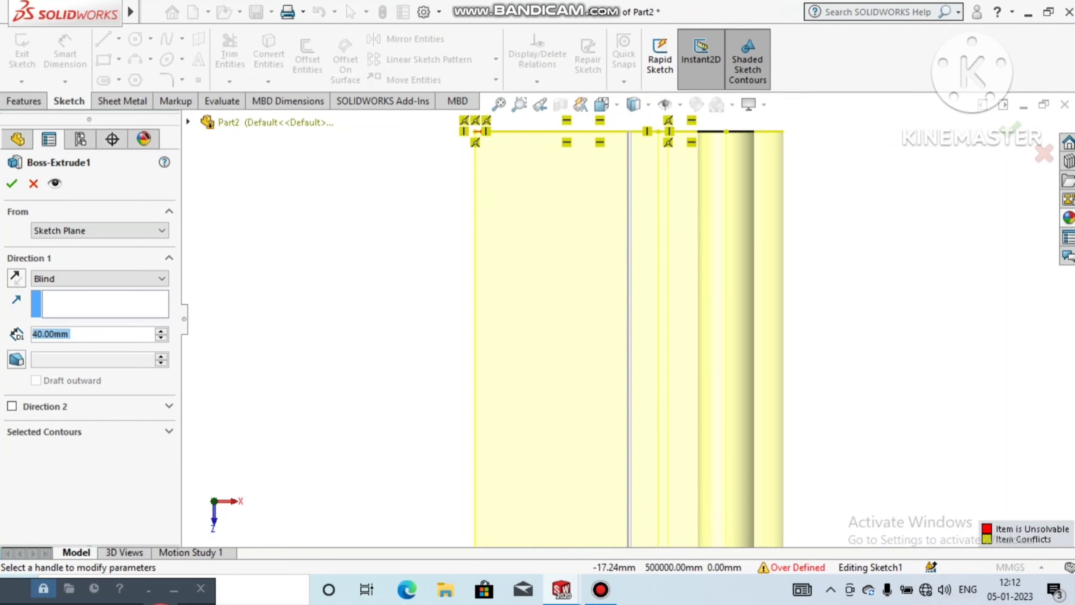
click(100, 279)
click(84, 344)
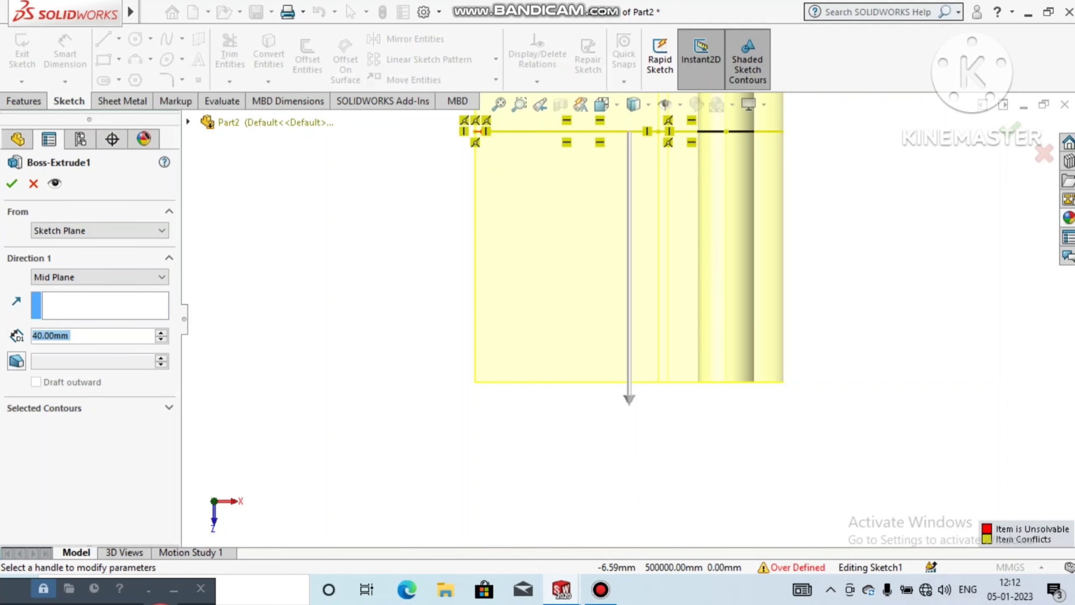
click(12, 183)
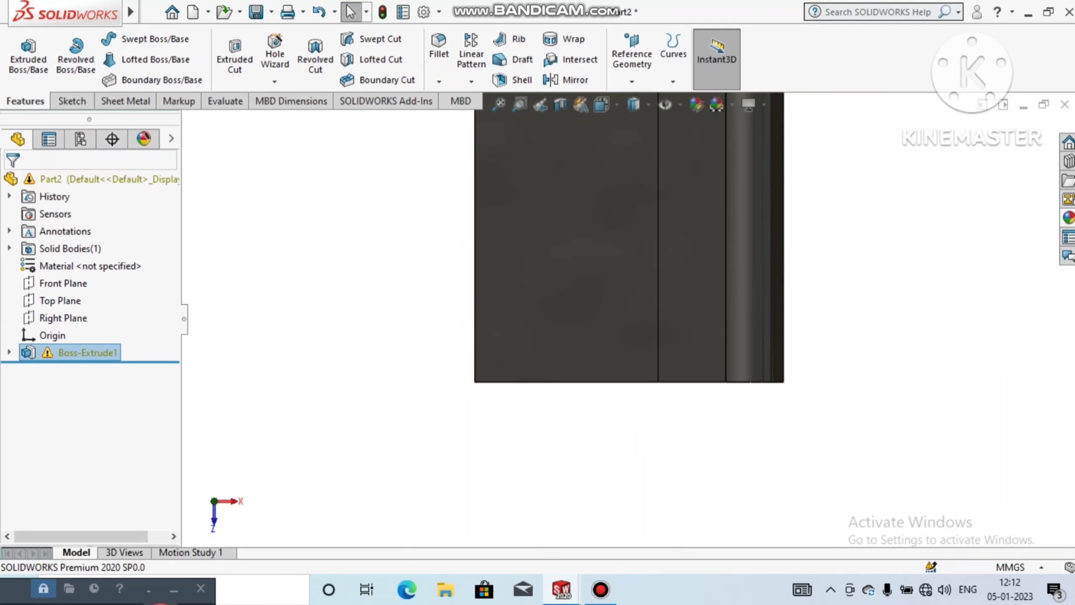
Step: Start a sketch on the leaf's upper flat face and orient the view normal to it
click(499, 104)
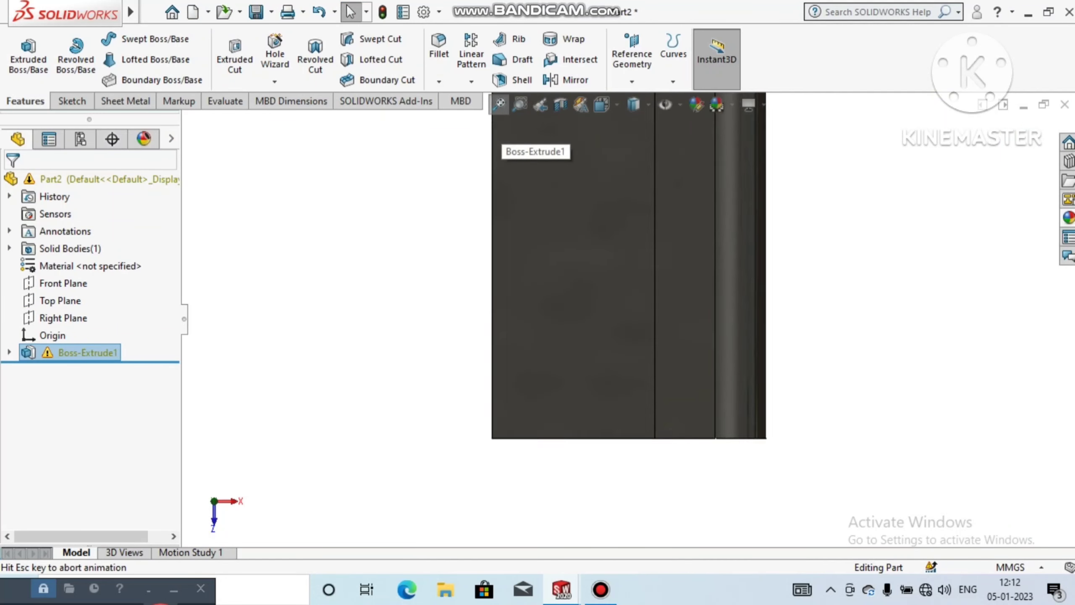
middle_drag(521, 376, 592, 364)
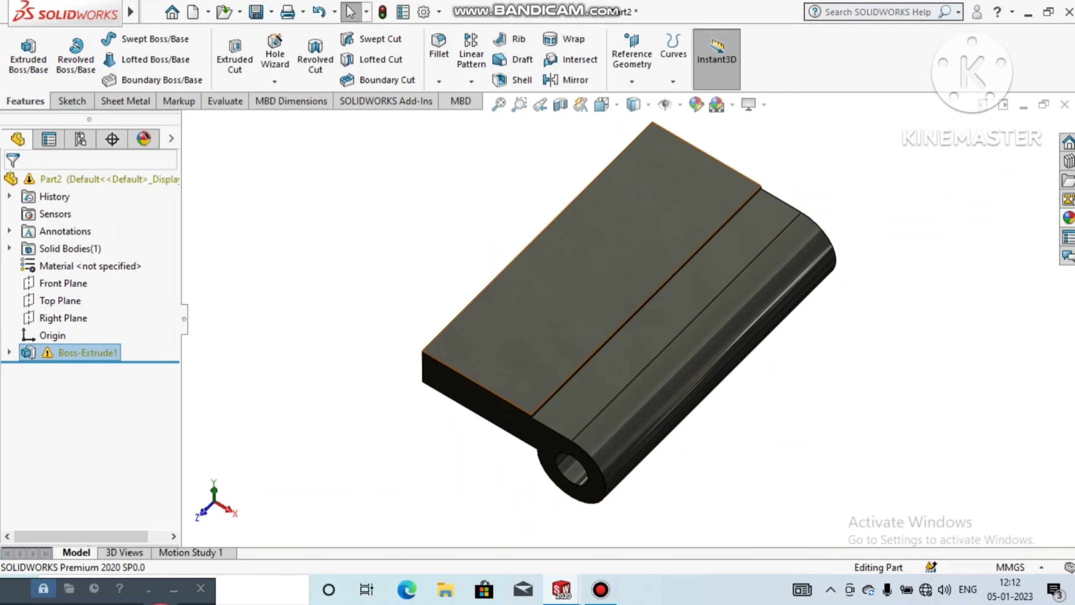
right_click(591, 175)
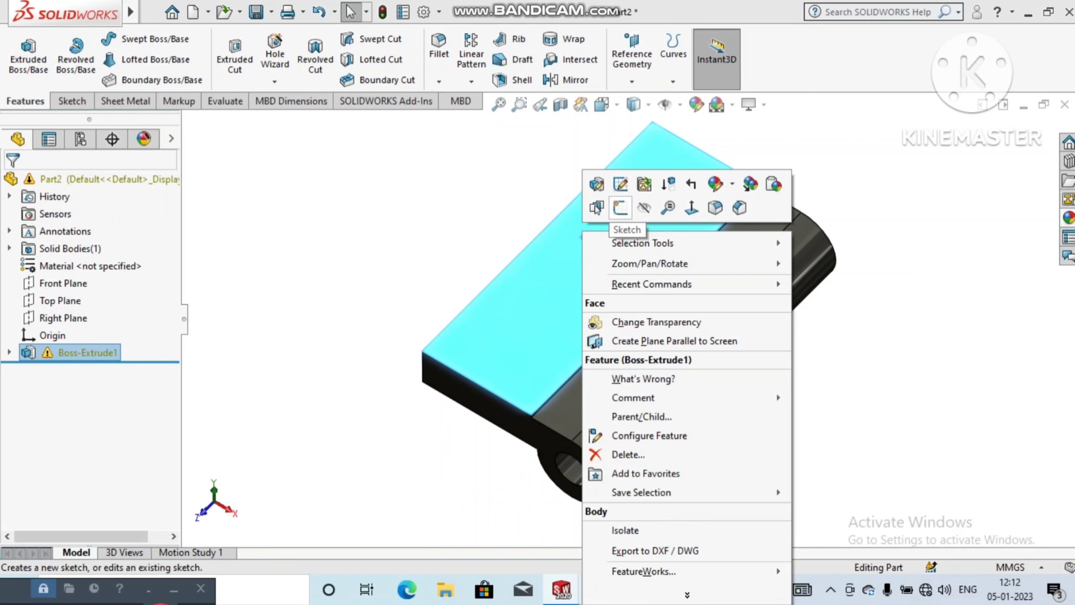
click(619, 208)
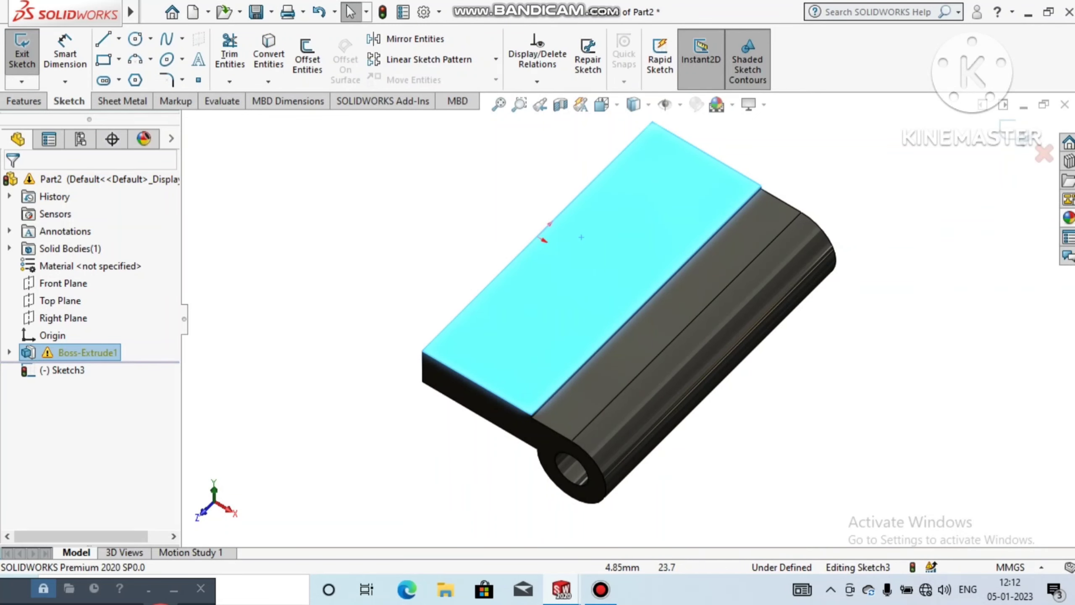
click(603, 104)
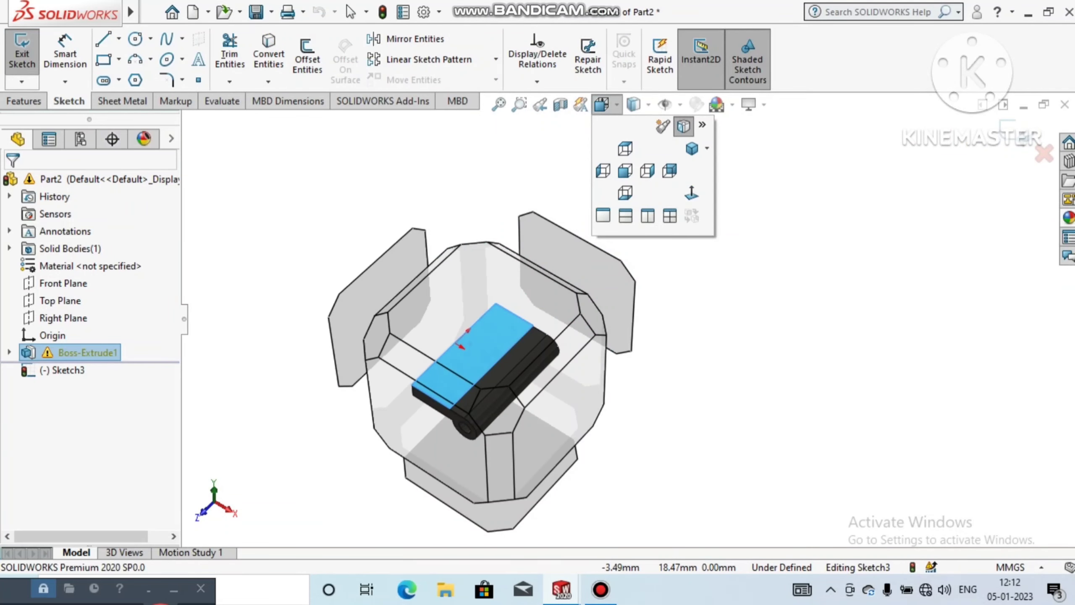
click(691, 193)
key(Escape)
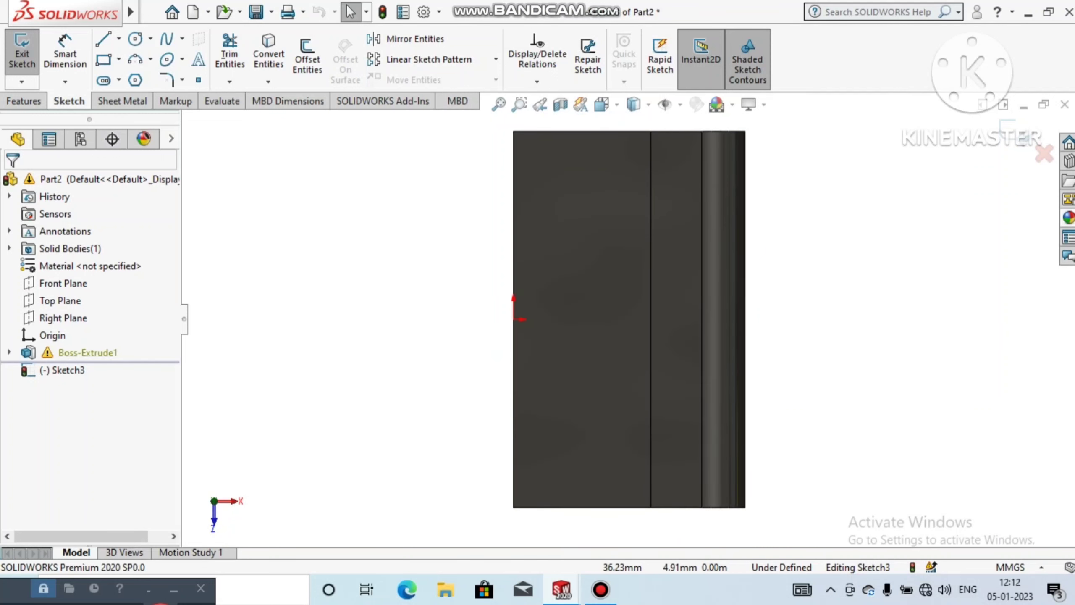
Step: Sketch a horizontal centerline about 34 mm long from the origin across the leaf and past the knuckle
click(119, 38)
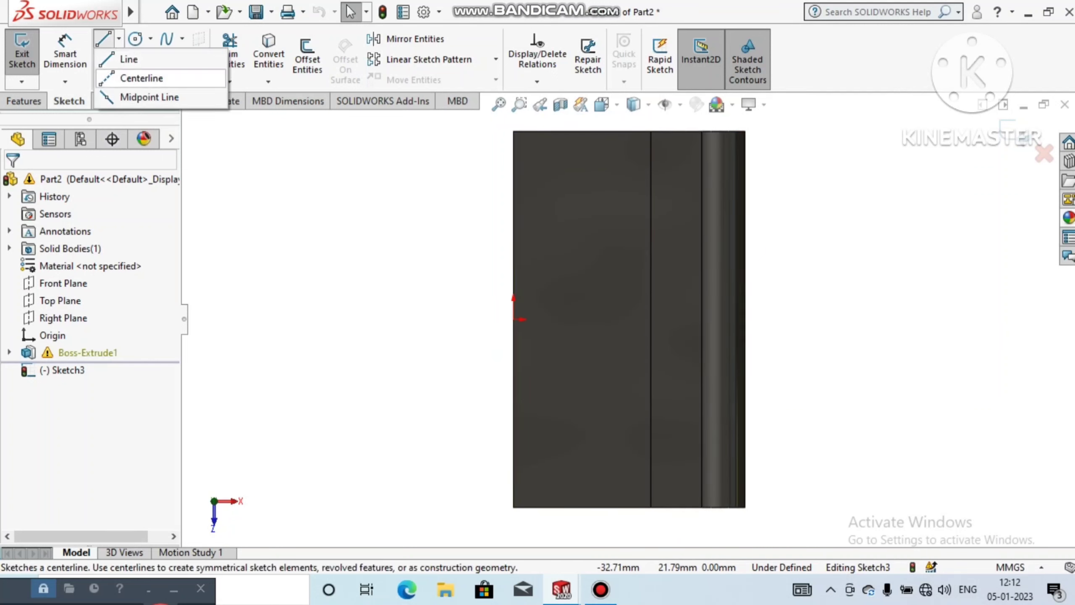
click(142, 74)
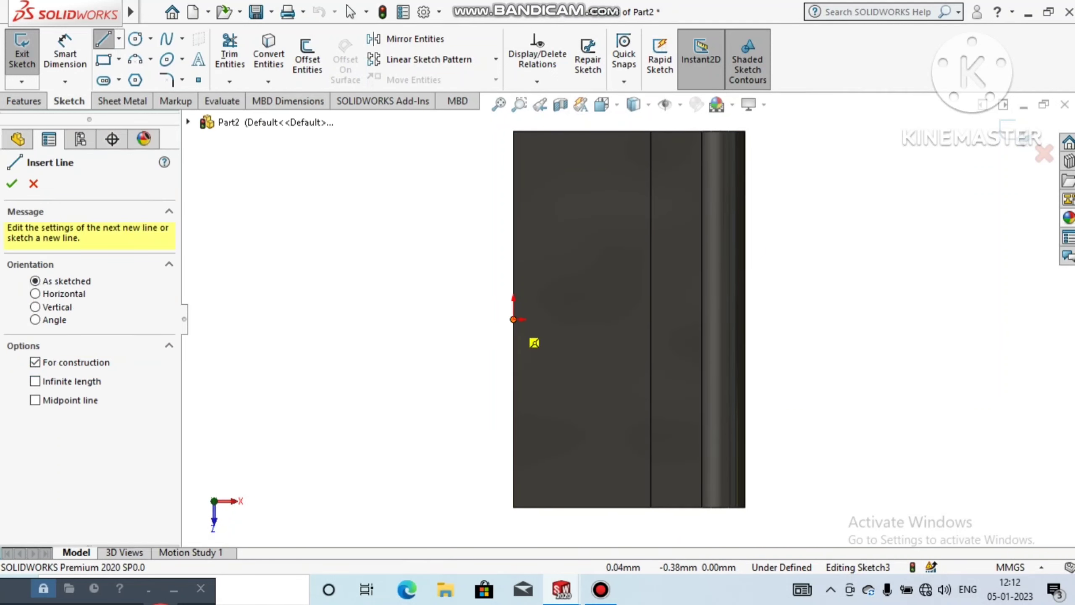
click(513, 318)
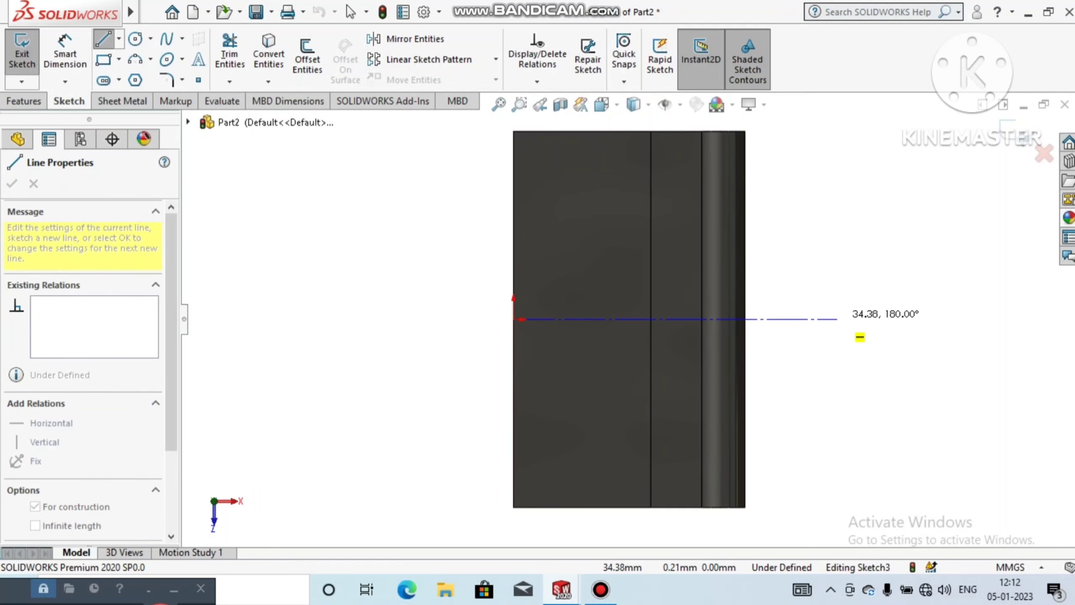
click(837, 319)
key(Escape)
key(Escape)
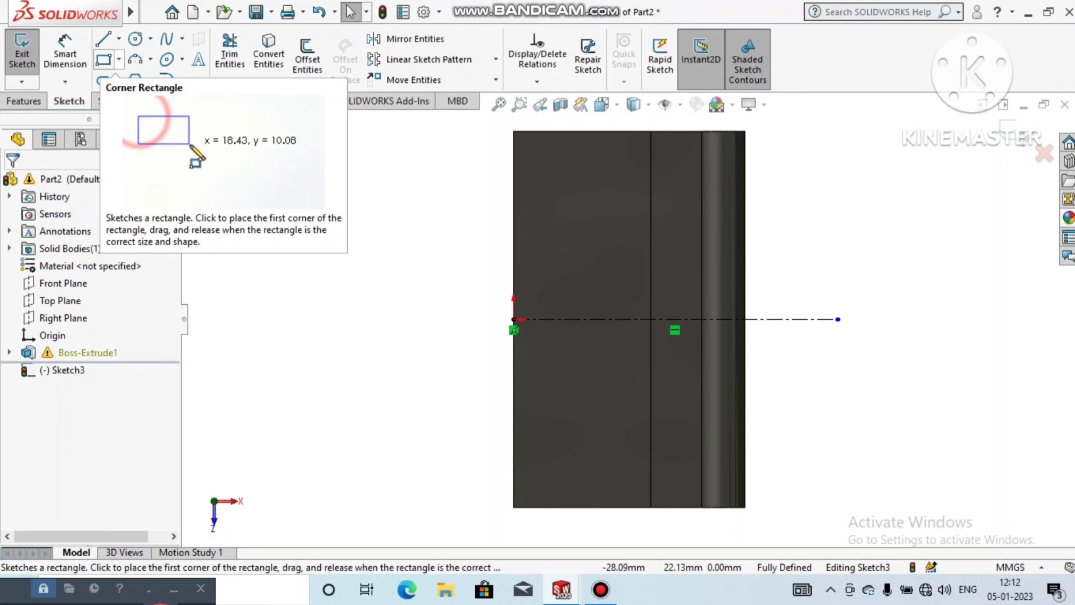
Step: Sketch a corner rectangle about 17.55 by 11.17 mm across the centerline, from the leaf face to beyond the knuckle
click(119, 59)
click(144, 80)
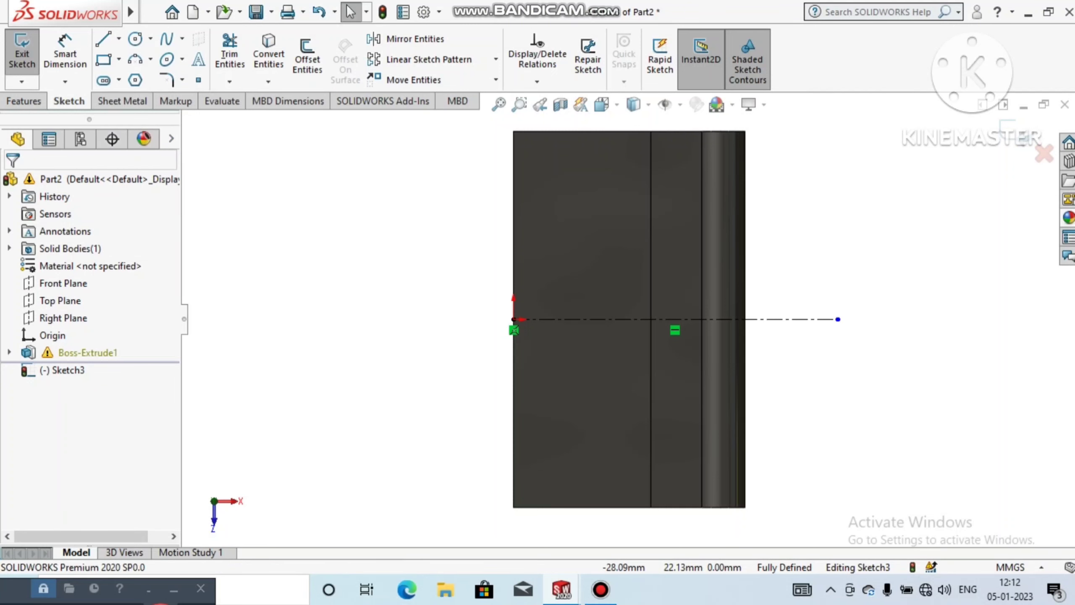
click(625, 274)
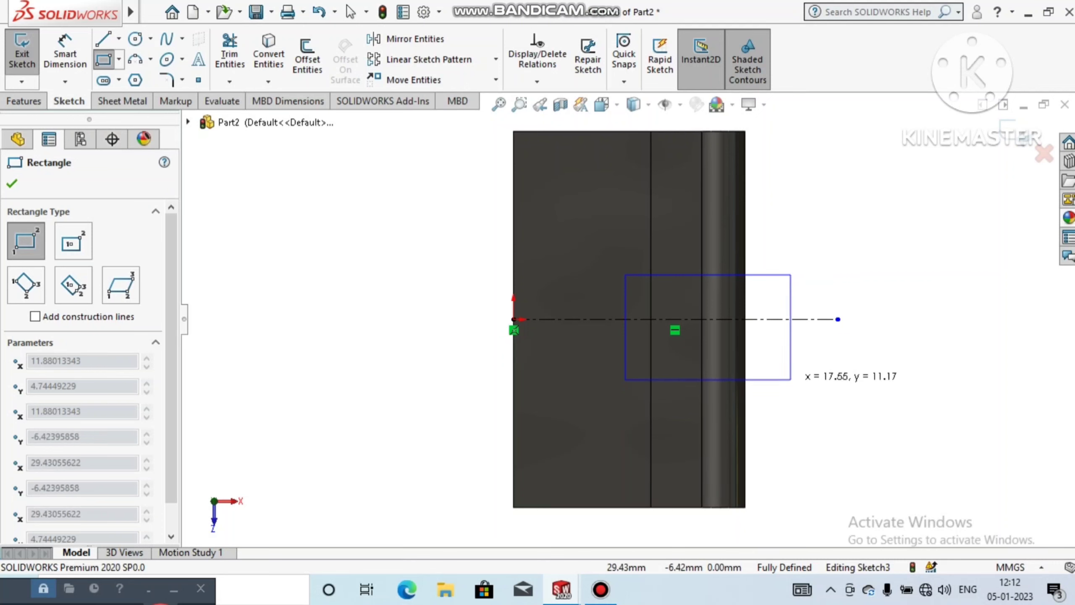
click(791, 379)
key(Escape)
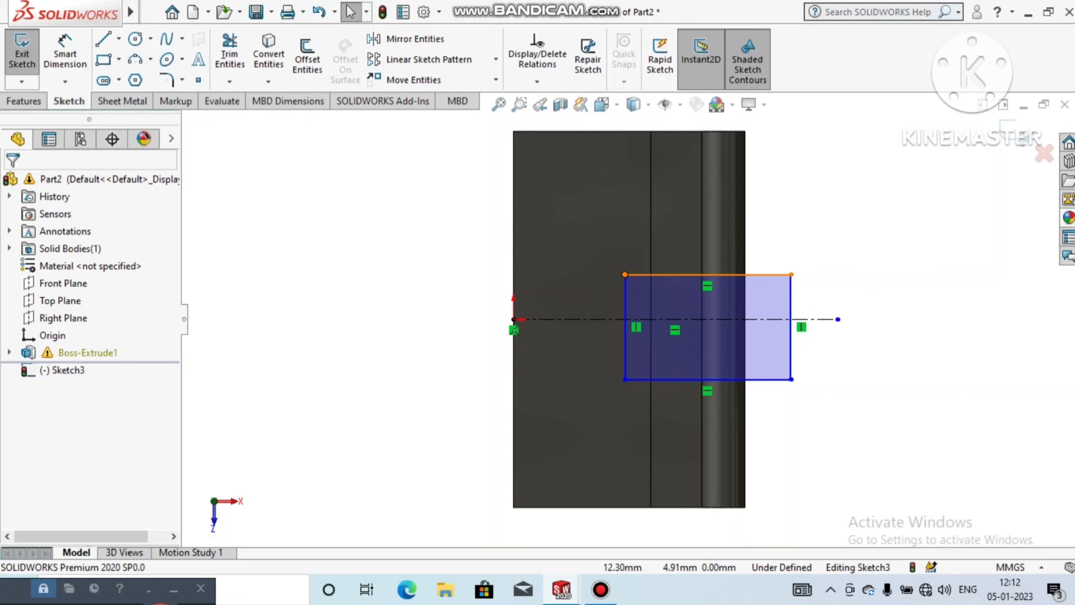
Step: Make the rectangle's two leaf-side corners symmetric about the centerline
click(625, 274)
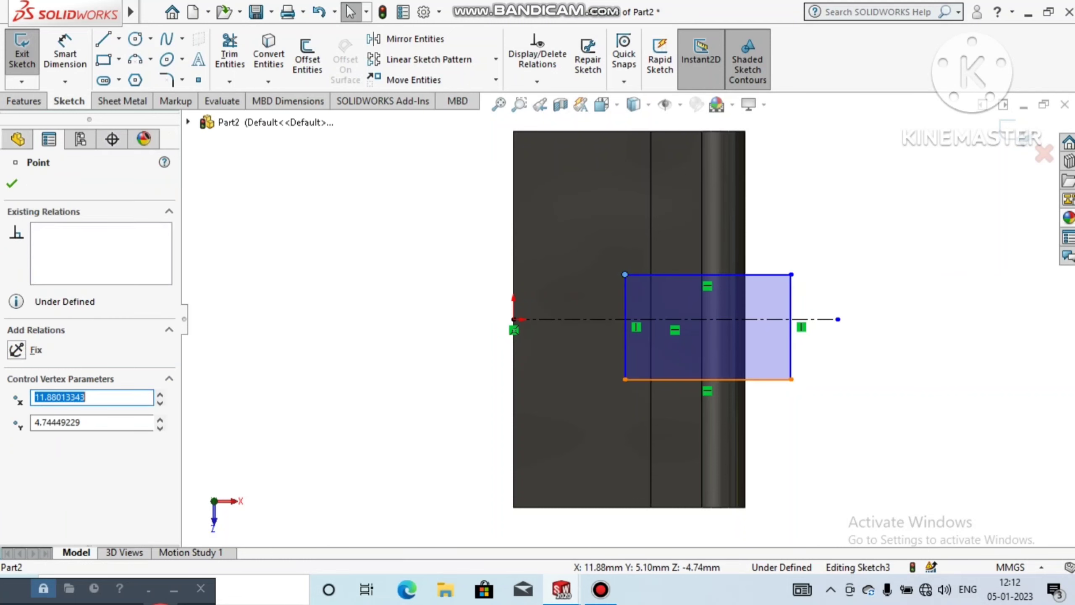
ctrl+click(625, 379)
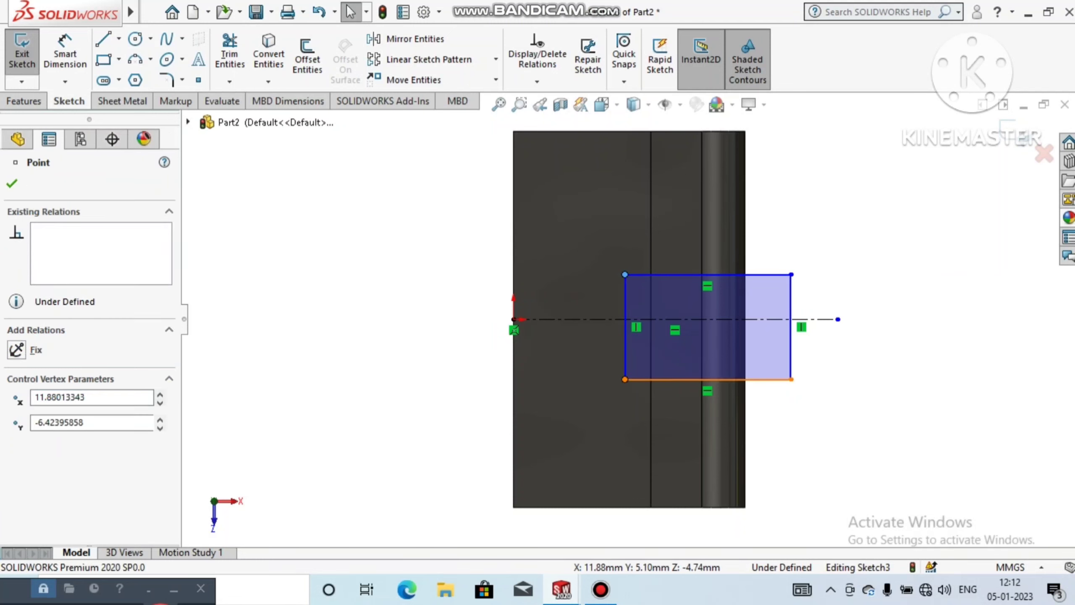
ctrl+click(593, 319)
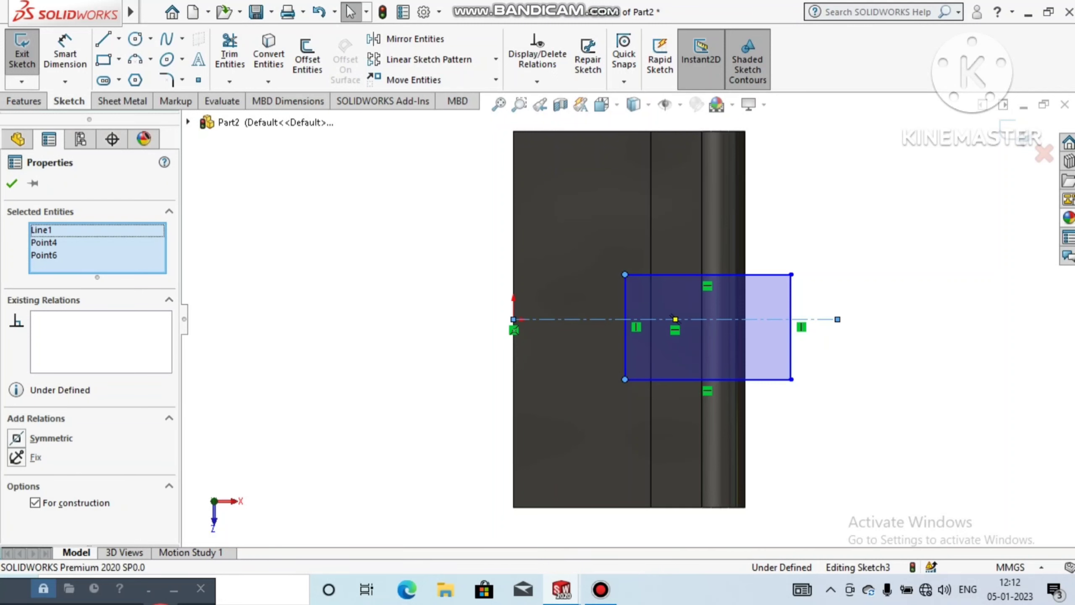
click(16, 438)
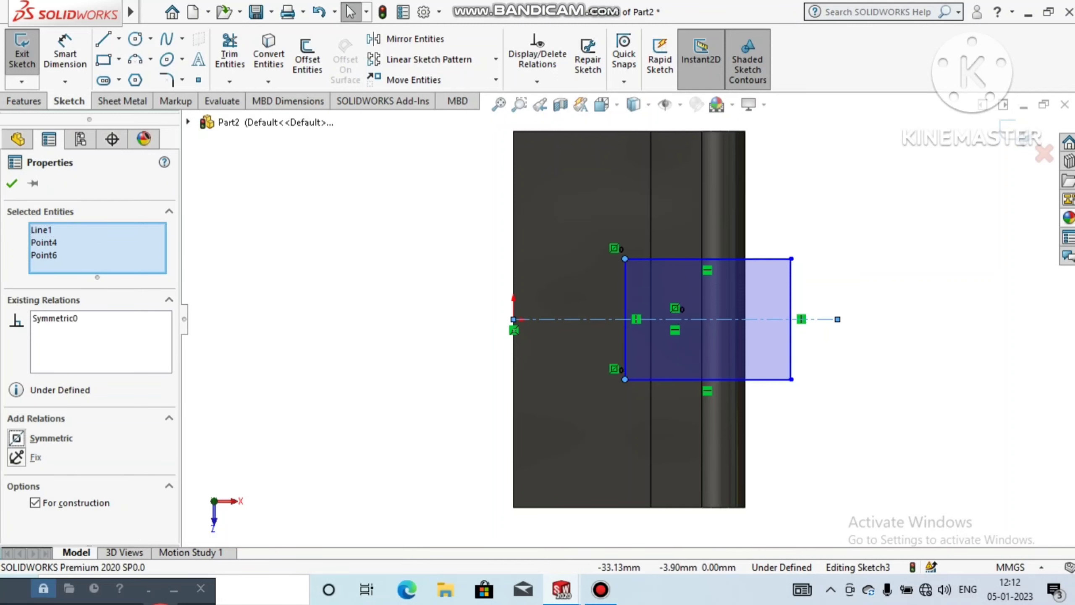
click(12, 184)
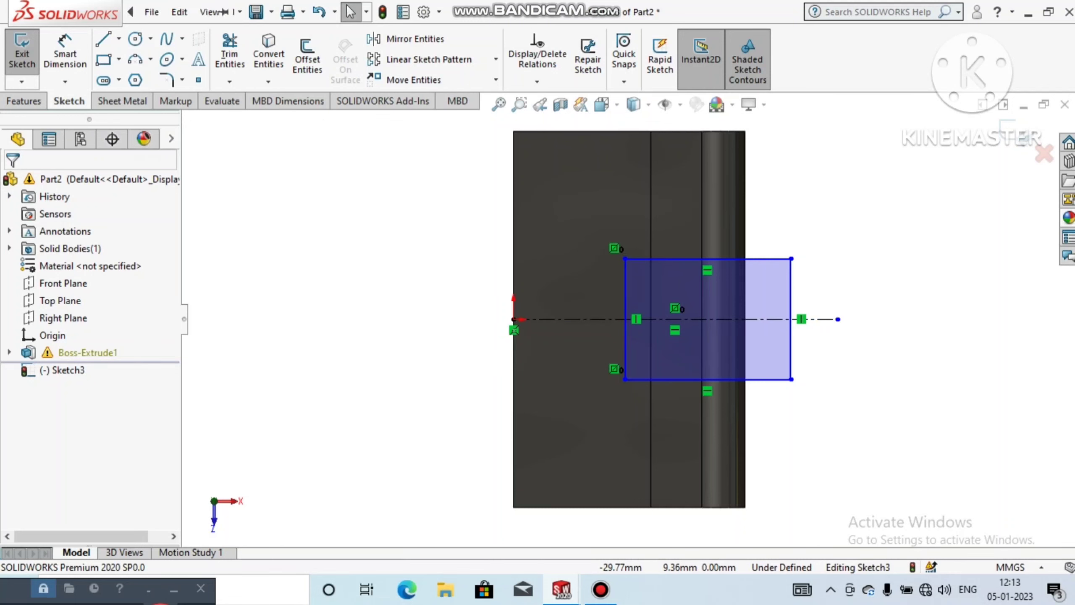
Step: Dimension the rectangle's lower edge 9.9 mm from the lower end edge of the leaf
click(64, 53)
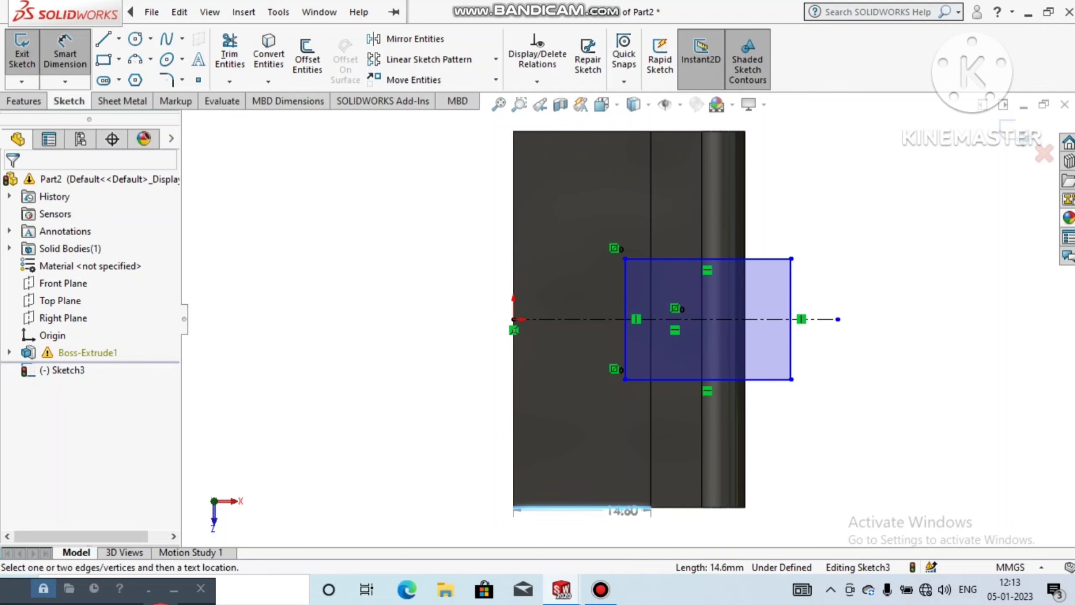
click(622, 507)
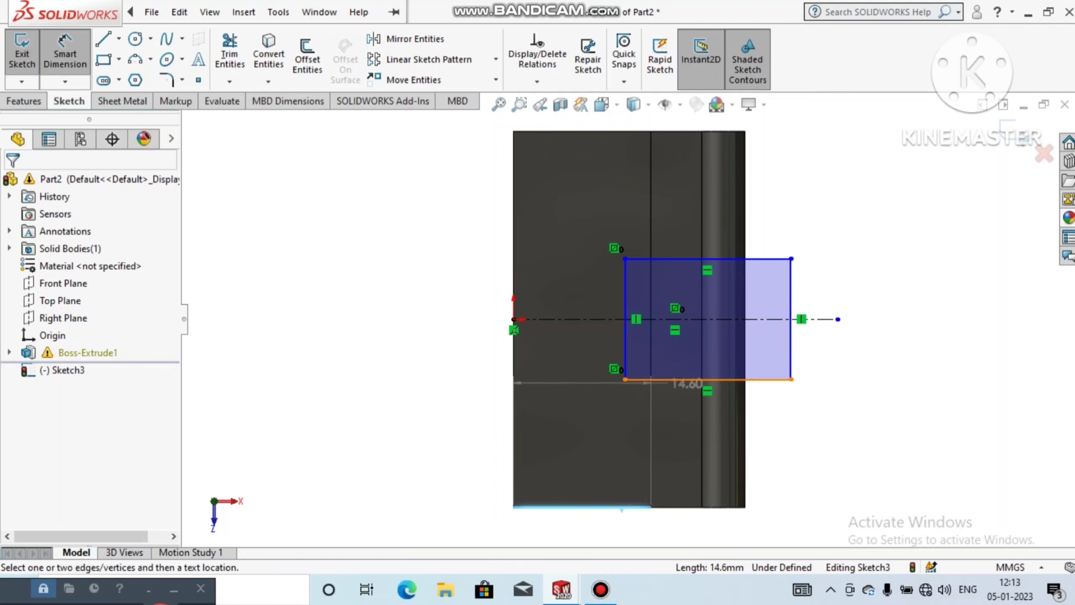
click(682, 379)
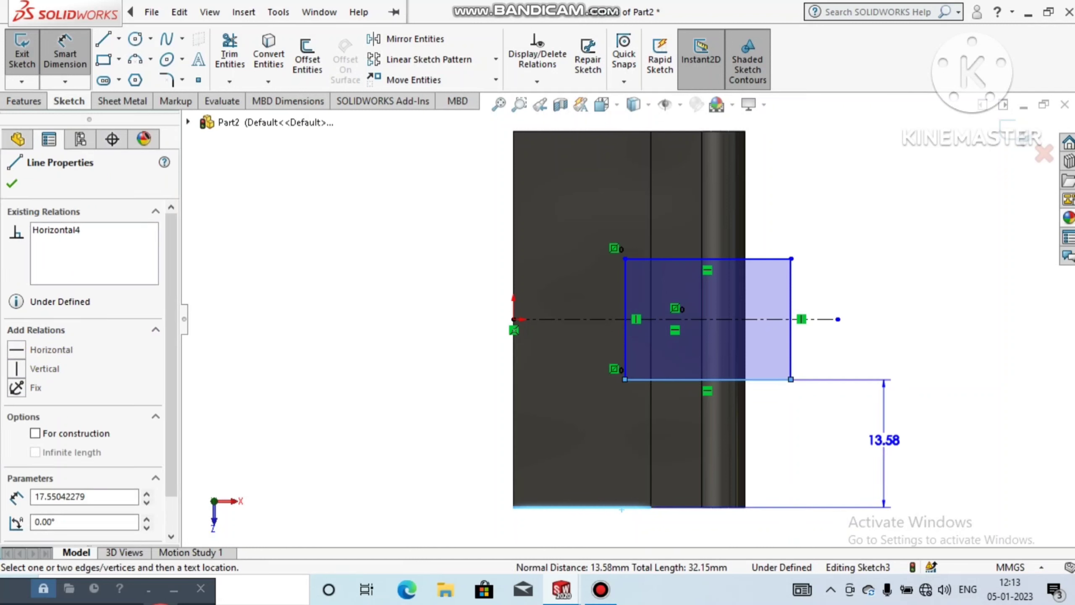
click(882, 440)
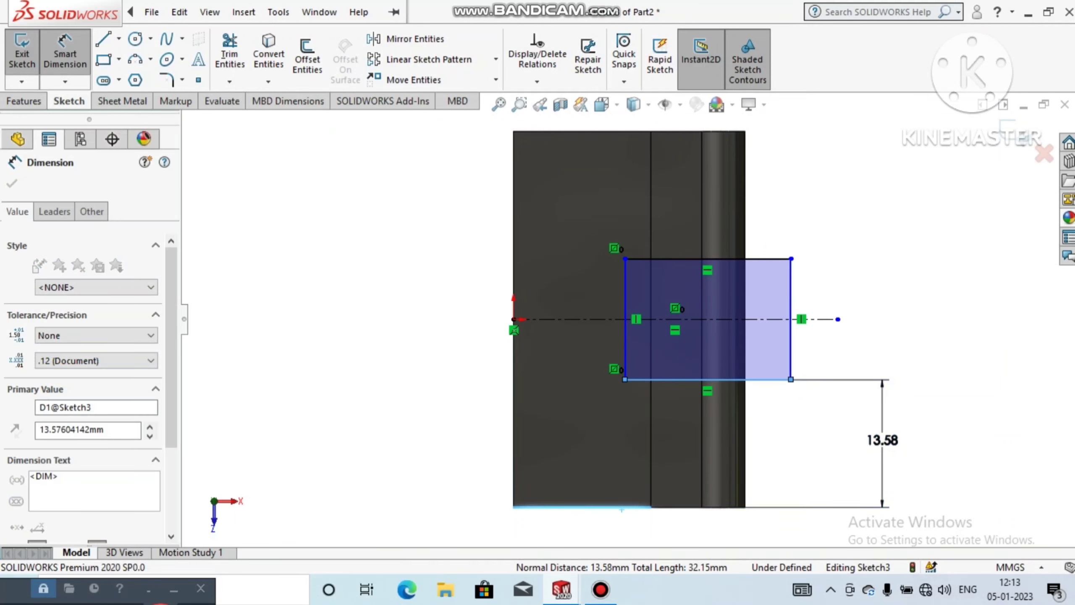
text(9.9)
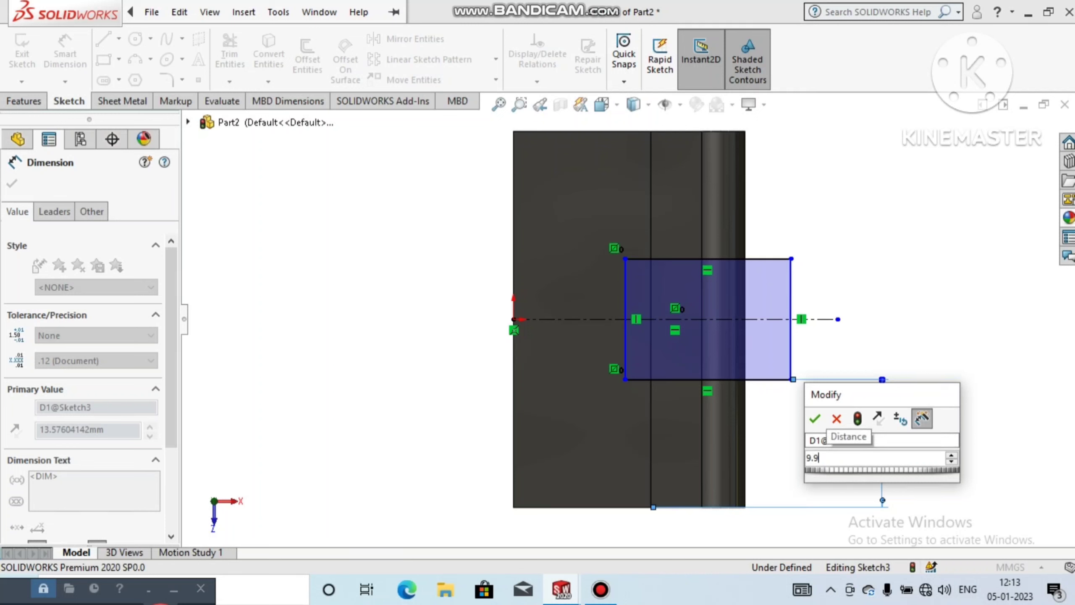
key(Return)
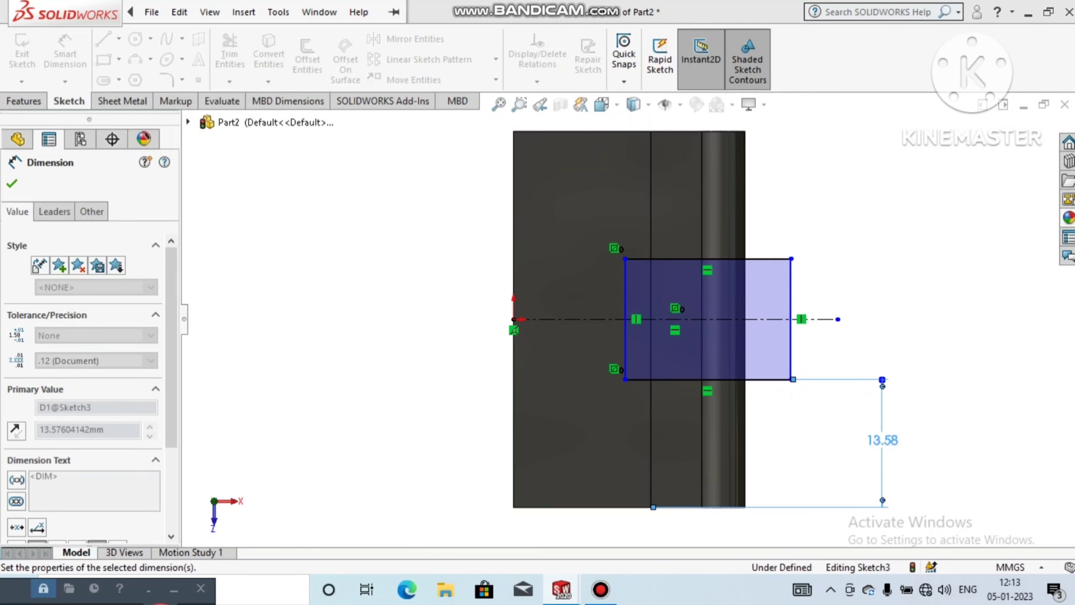
key(Escape)
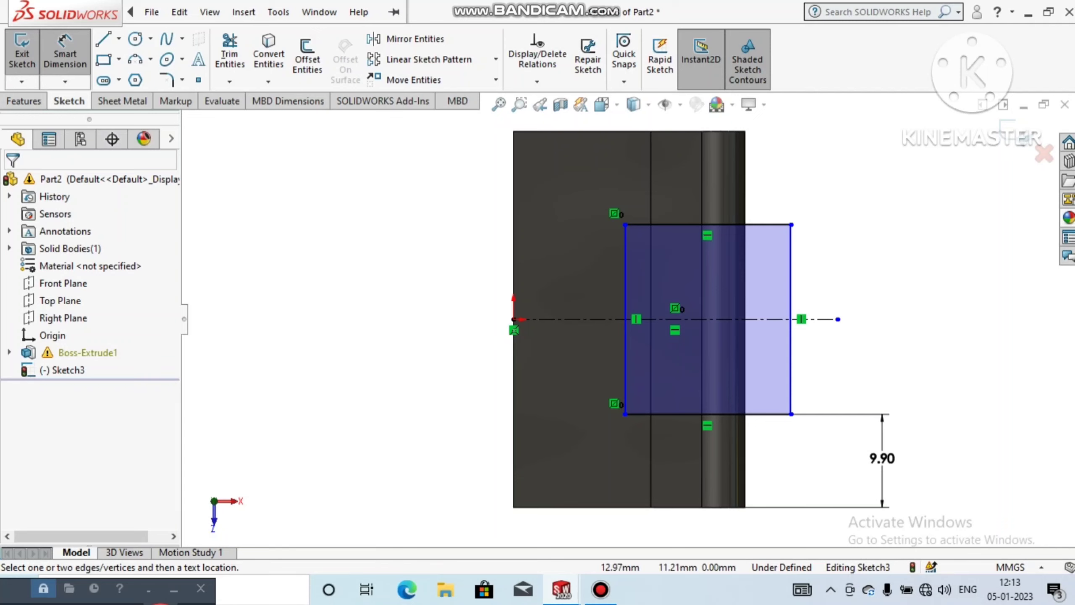
Step: Dimension the rectangle's leaf-side edge 2.22 mm from the leaf's step edge
click(651, 211)
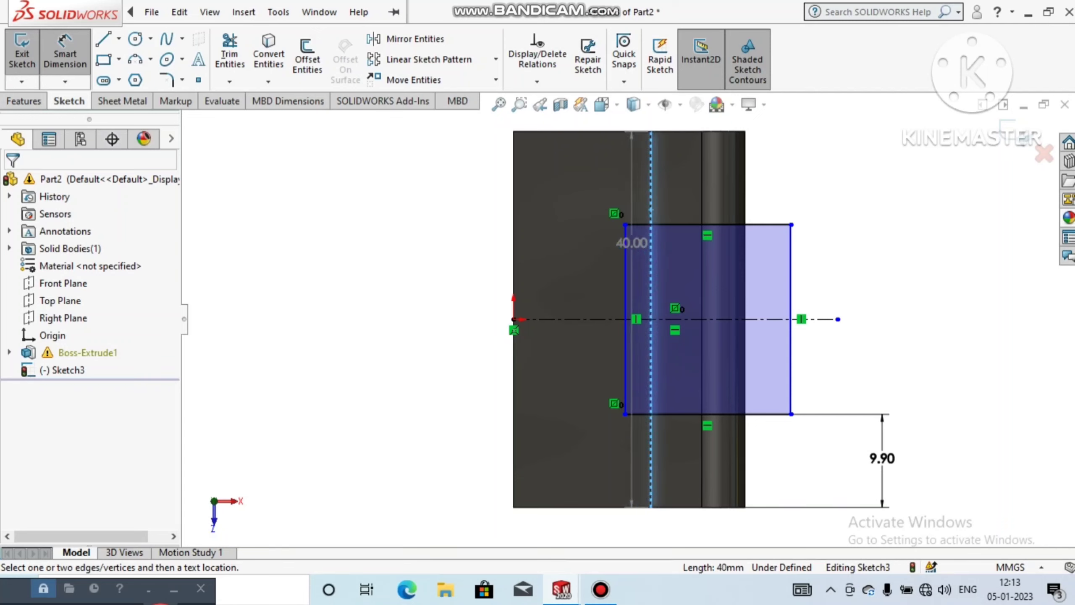
click(651, 264)
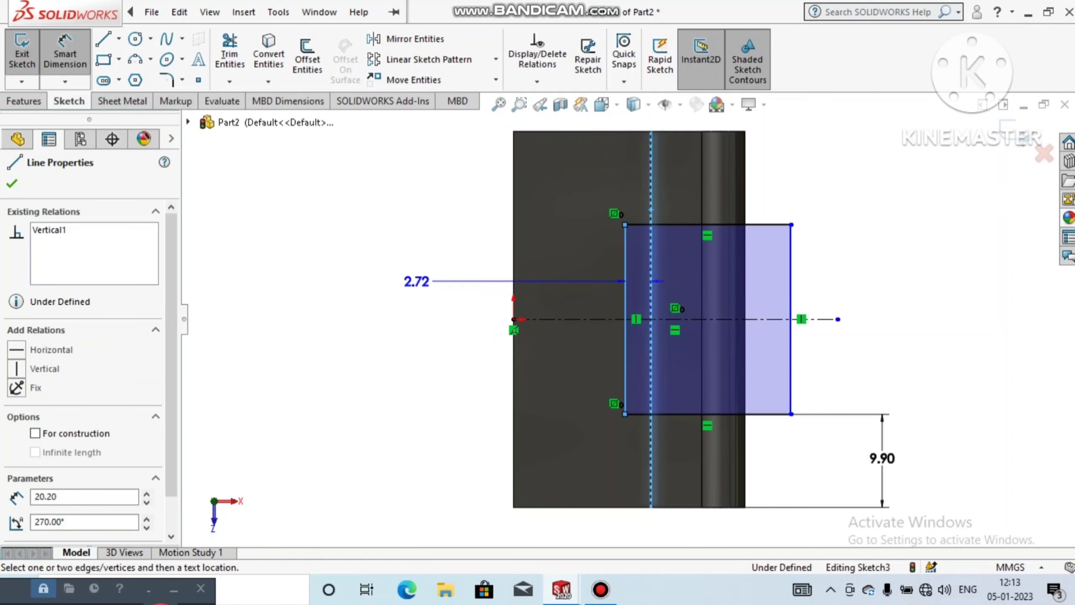
click(407, 264)
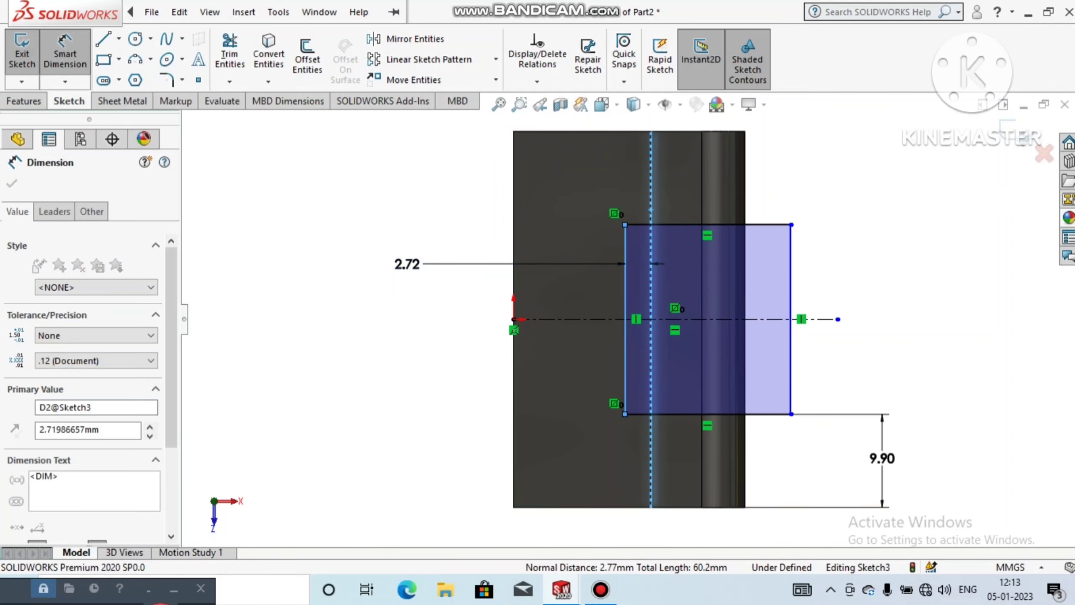
text(2)
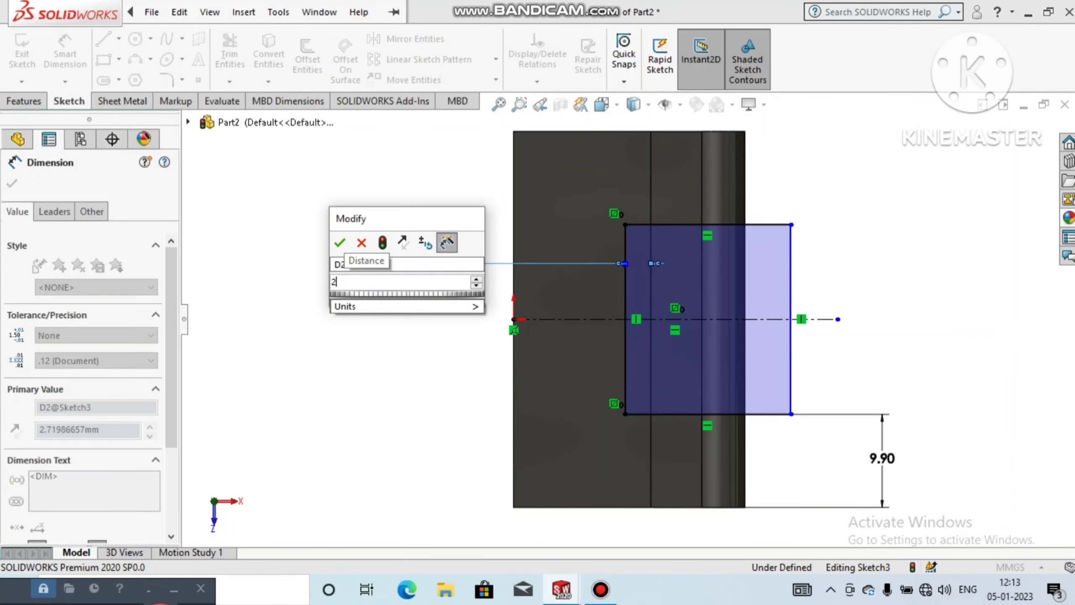
text(.22)
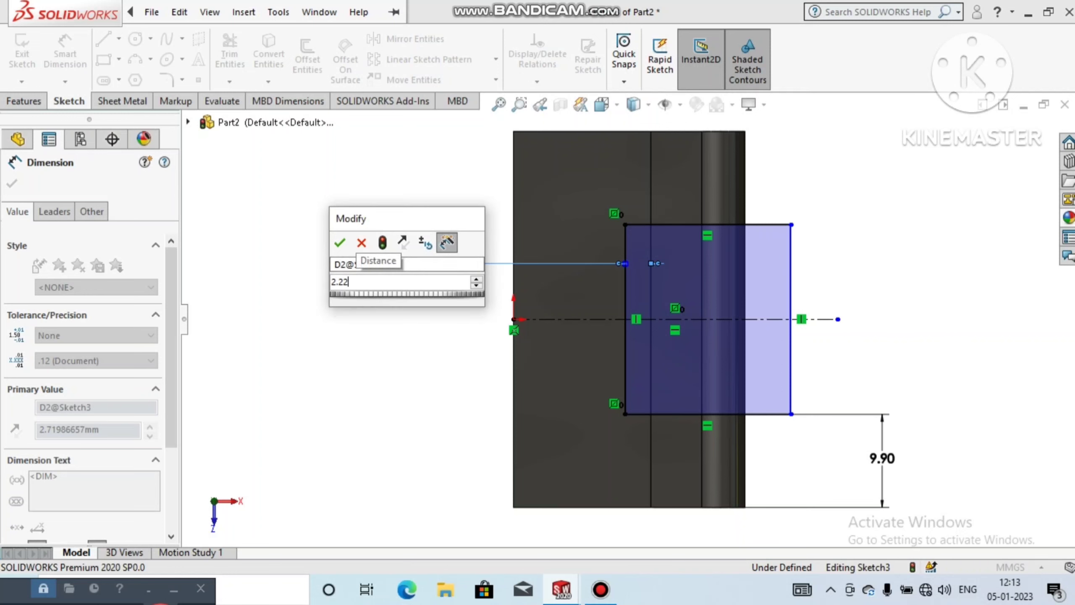
key(Return)
click(411, 301)
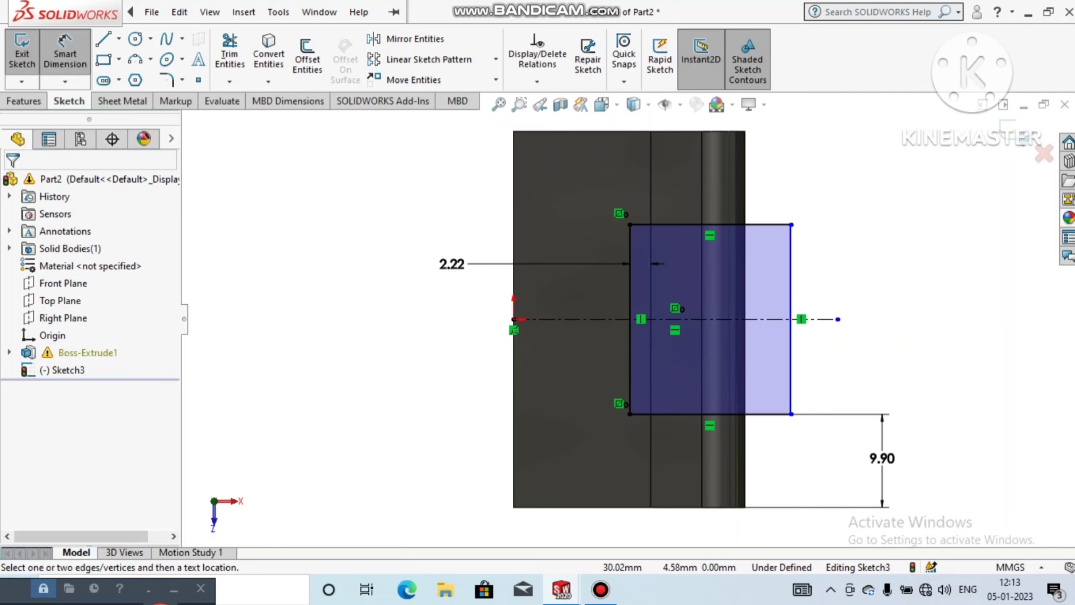
click(790, 319)
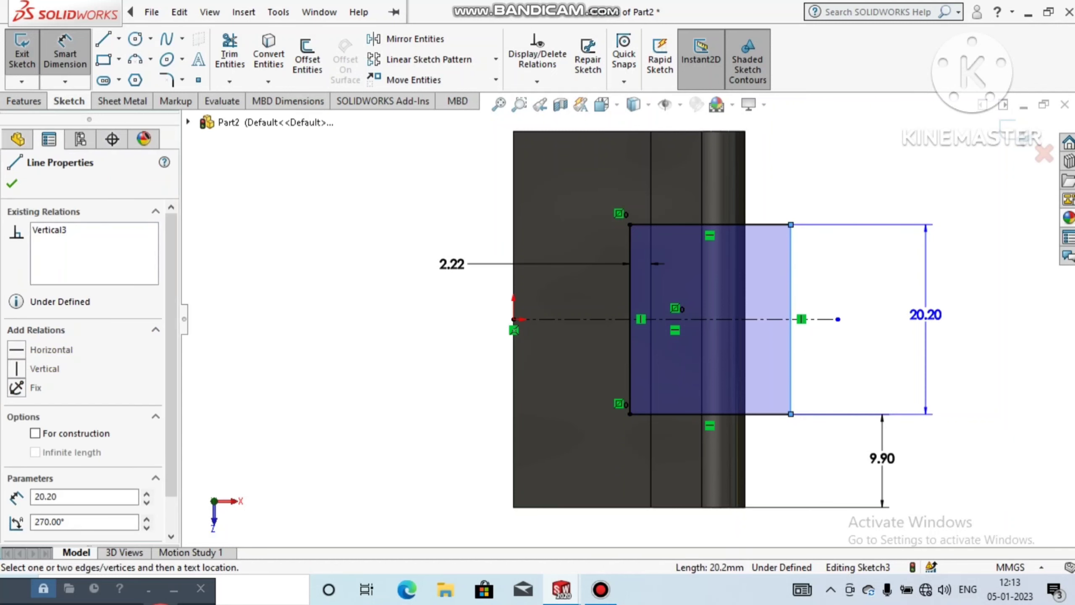
key(Escape)
key(Escape)
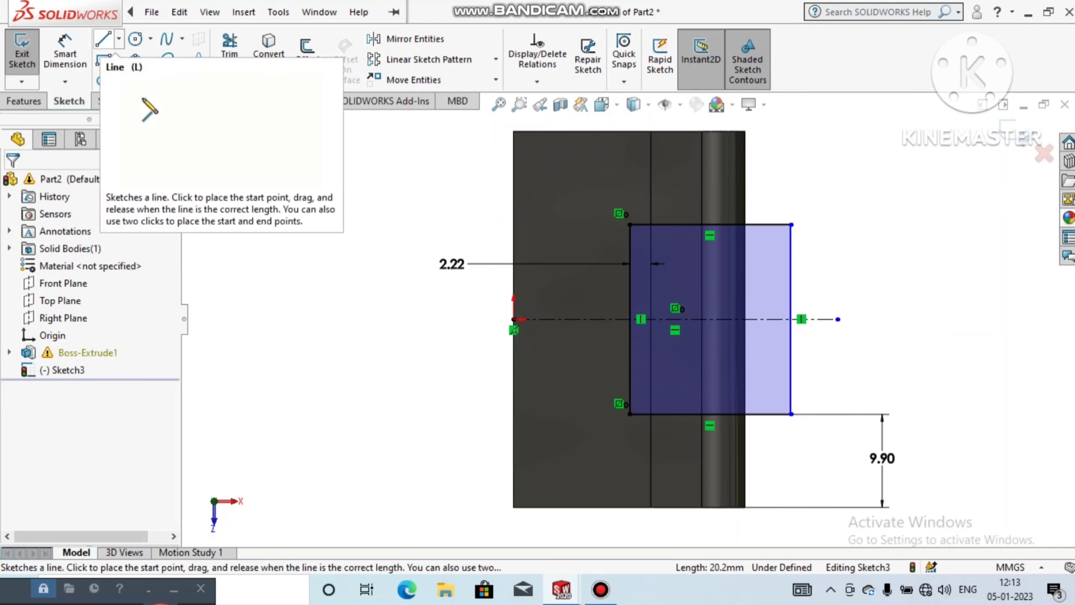
Step: Sketch a horizontal line about 23 mm long on the centerline, crossing the rectangle and extending past both of its sides
click(103, 39)
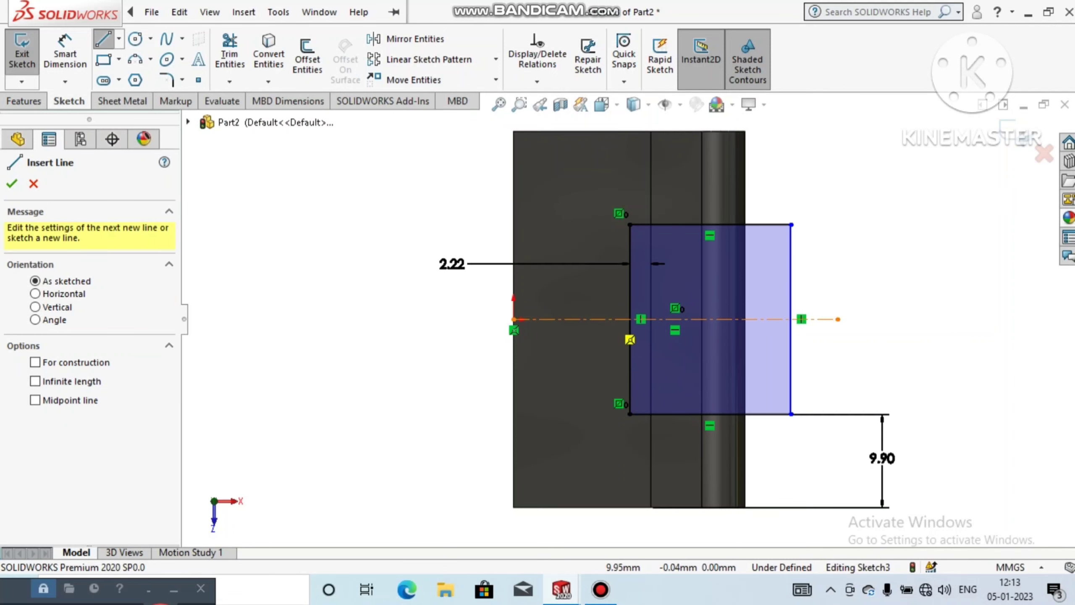
click(605, 319)
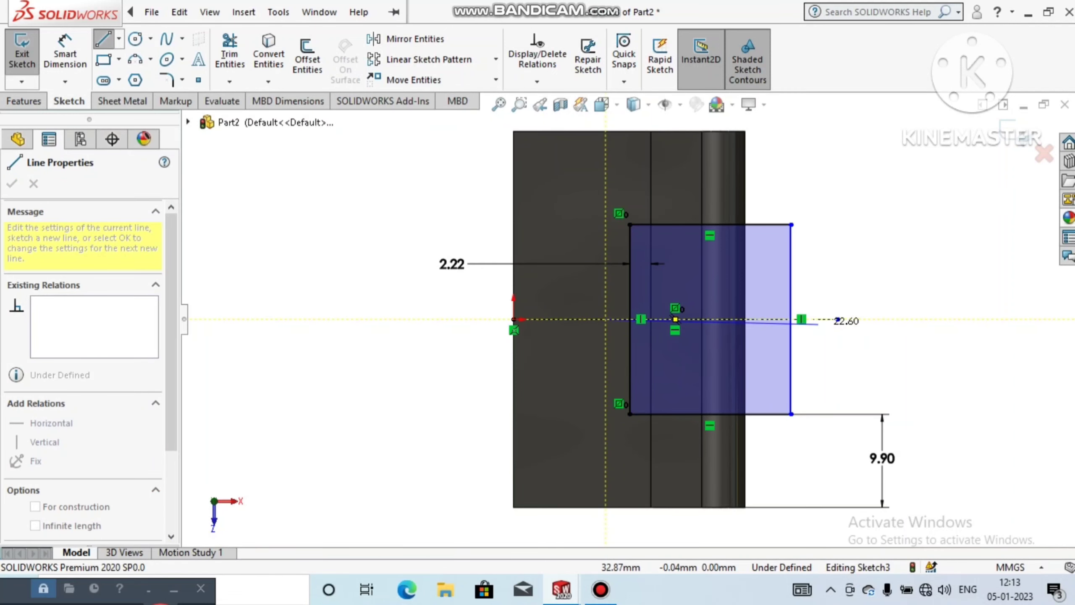
click(826, 319)
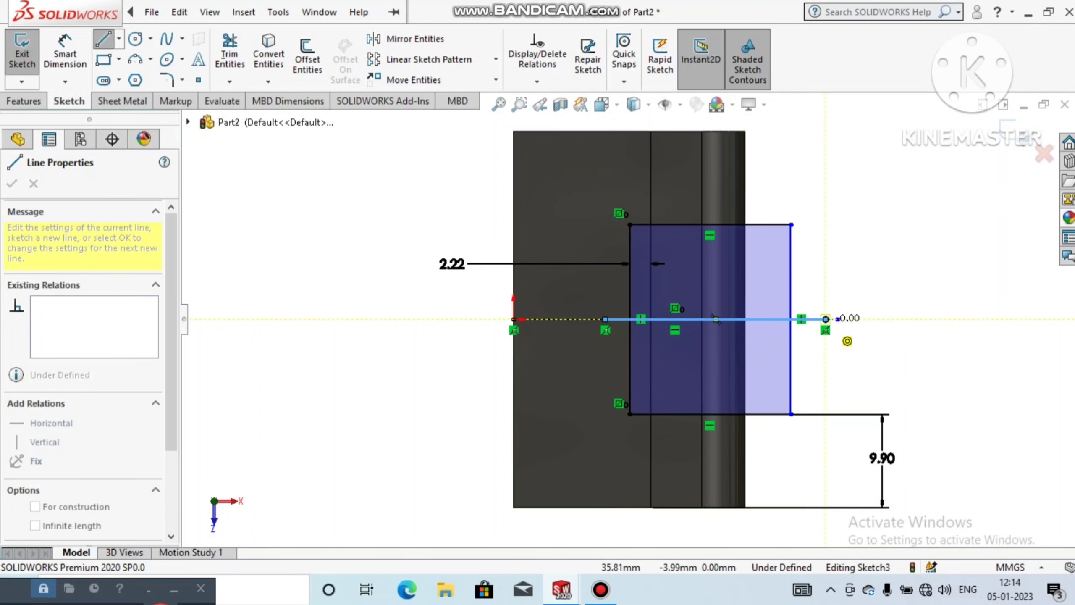
key(Escape)
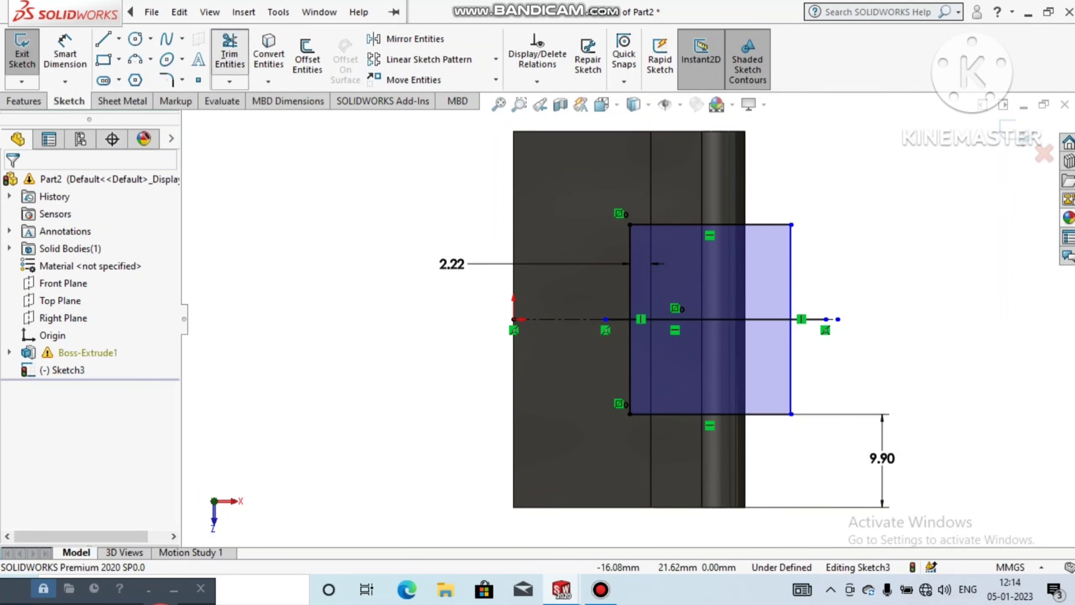
Step: Trim away the rectangle's upper half and the overhanging ends of the dividing line, keeping the closed lower half
click(230, 51)
mouse_move(605, 294)
mouse_down()
mouse_move(789, 271)
mouse_move(783, 246)
mouse_move(758, 220)
mouse_move(627, 292)
mouse_up()
drag(824, 276, 816, 334)
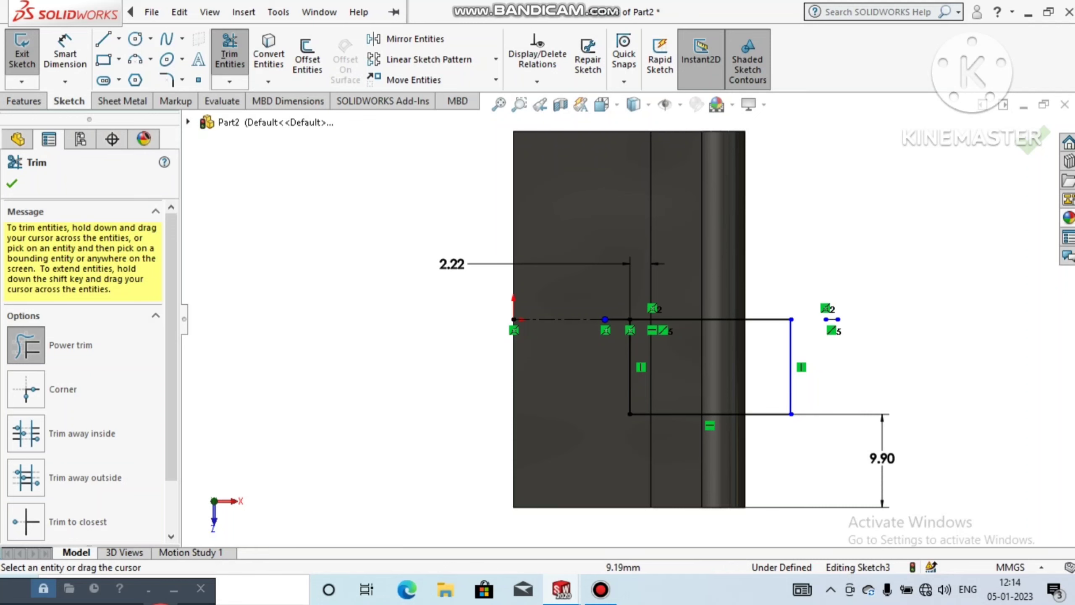
drag(594, 349, 610, 316)
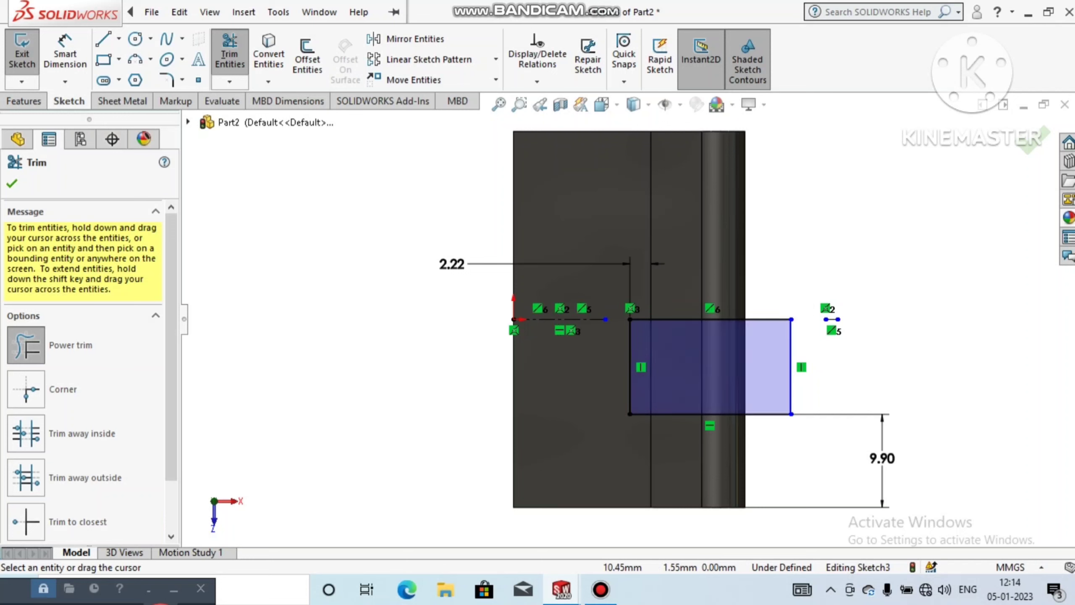
click(12, 184)
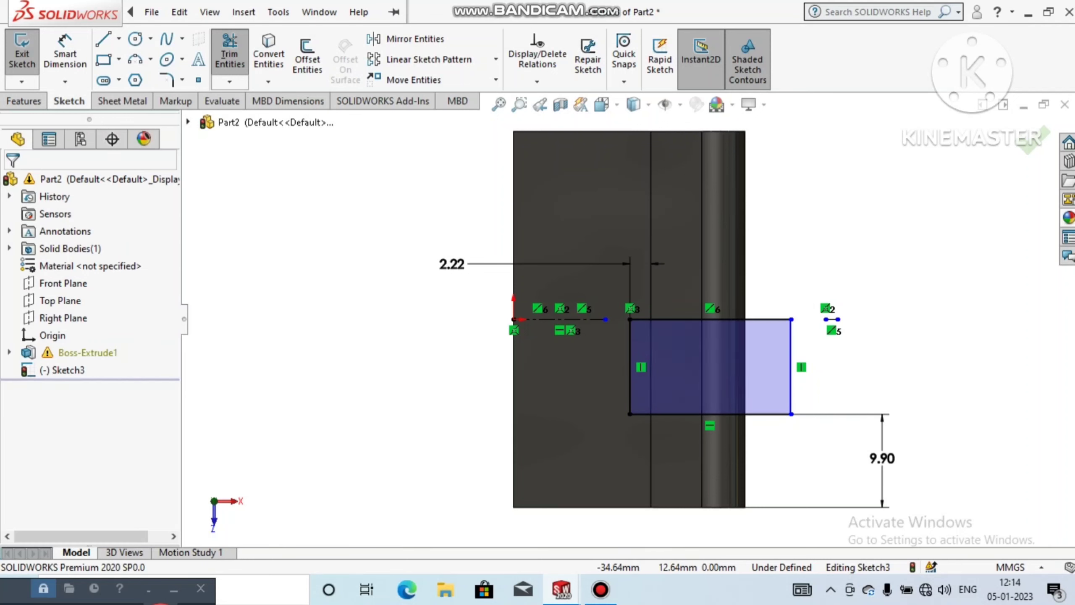
click(24, 101)
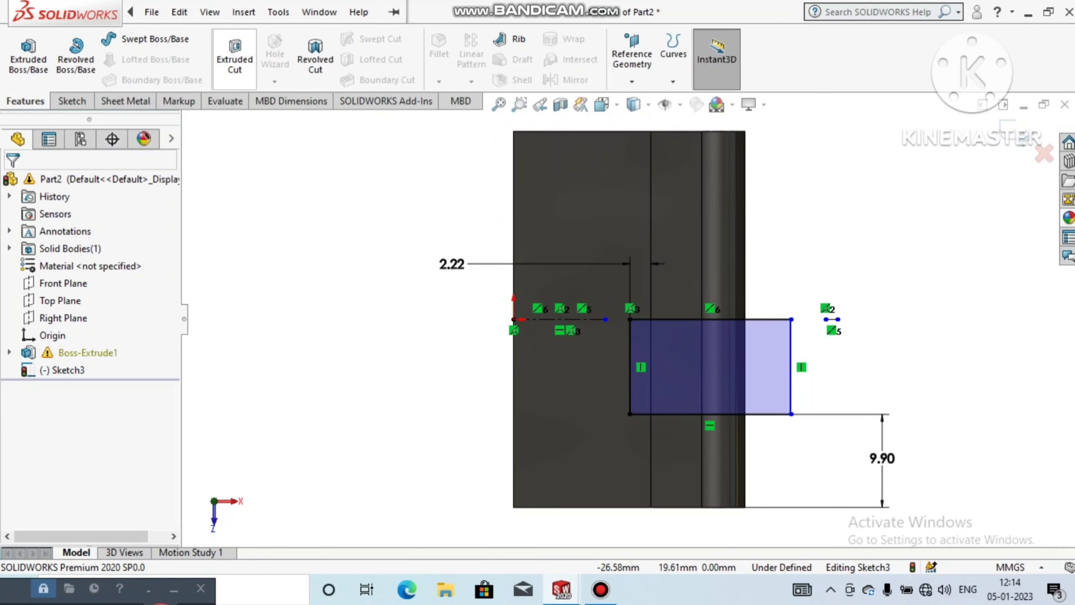
click(234, 55)
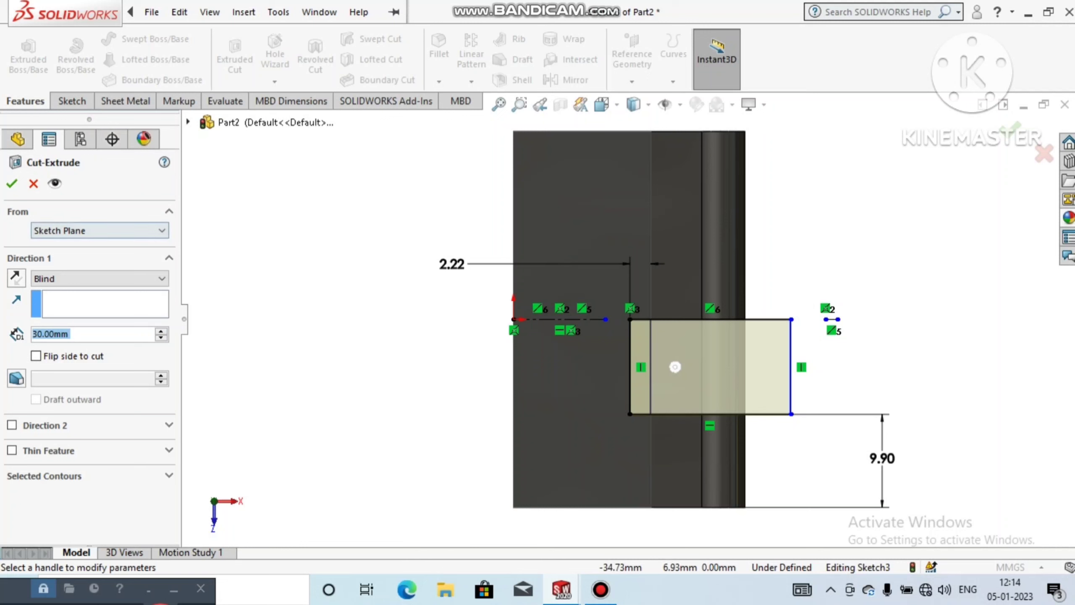
key(Escape)
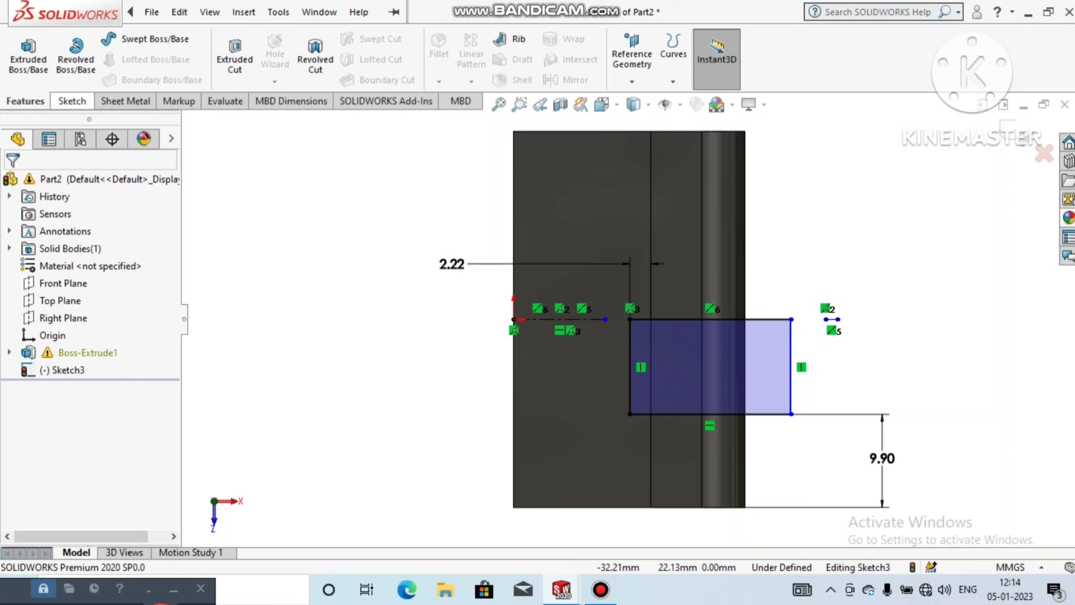
Step: Sketch a vertical centerline about 11.29 mm long upward from the midpoint of the remaining rectangle's upper edge
click(71, 101)
click(119, 38)
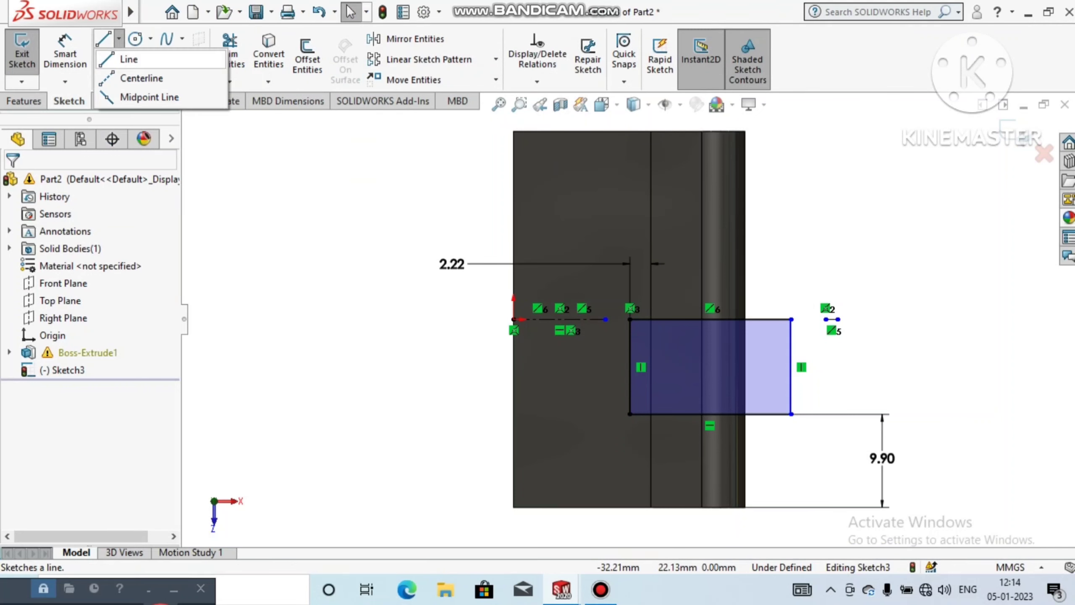
click(139, 77)
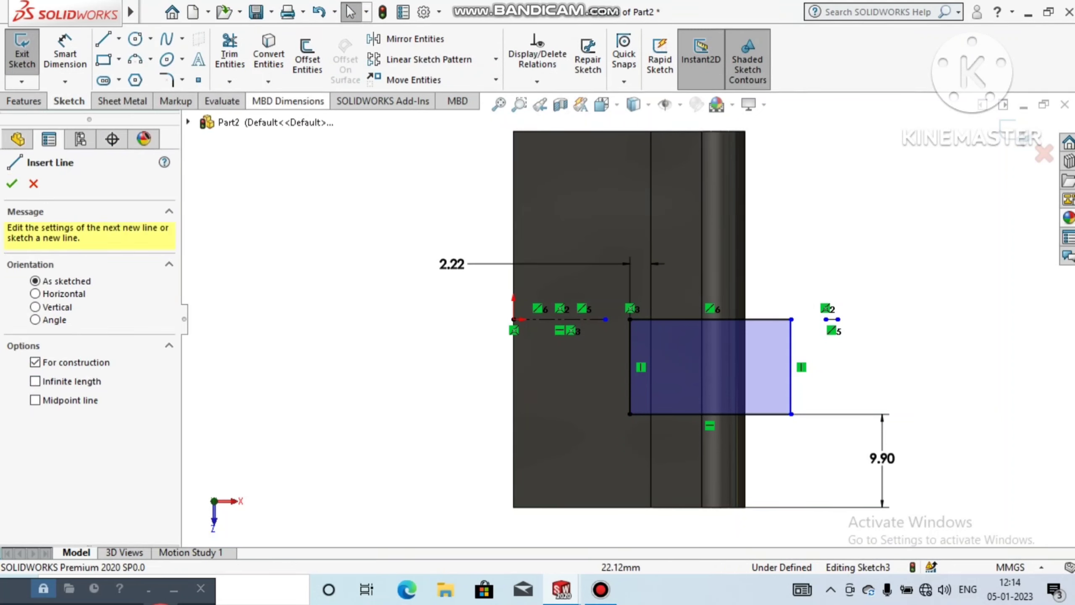
click(710, 319)
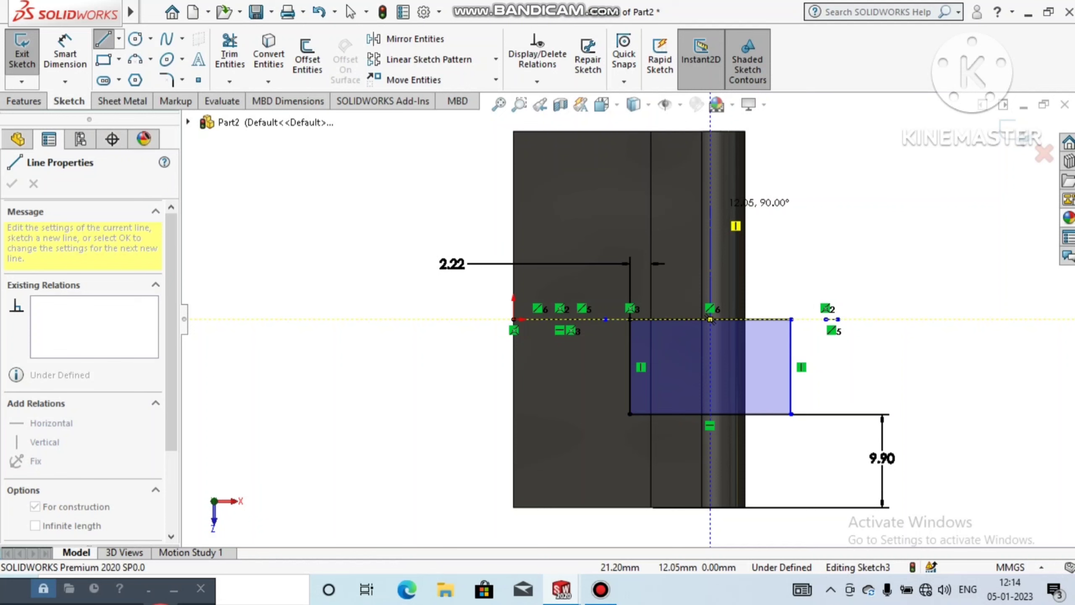
click(710, 213)
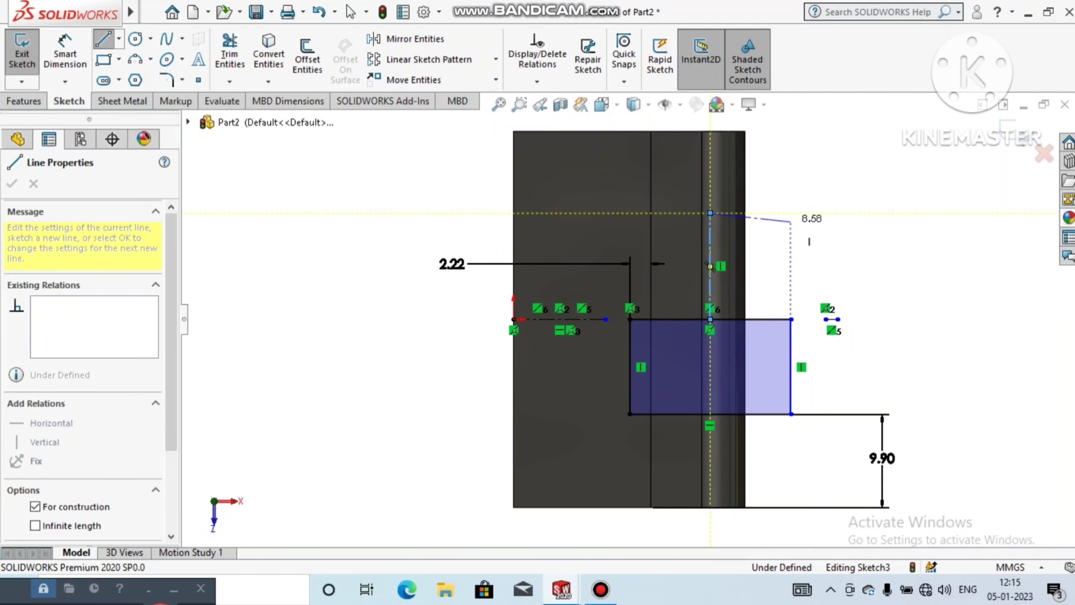
key(Escape)
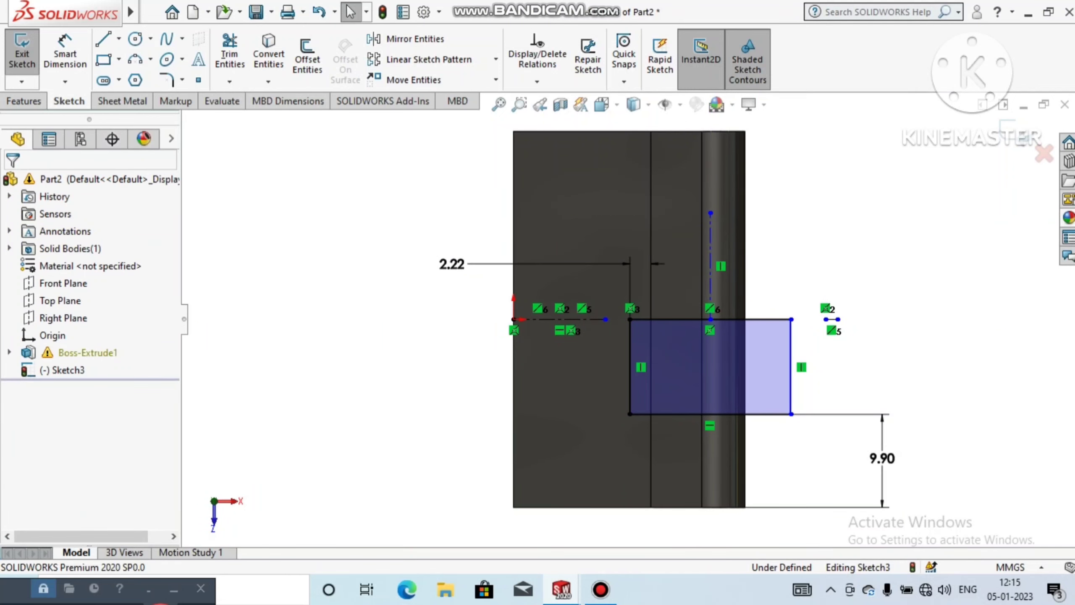
Step: Remove the black high gloss plastic appearance from the part
scroll(419, 419, up, 1)
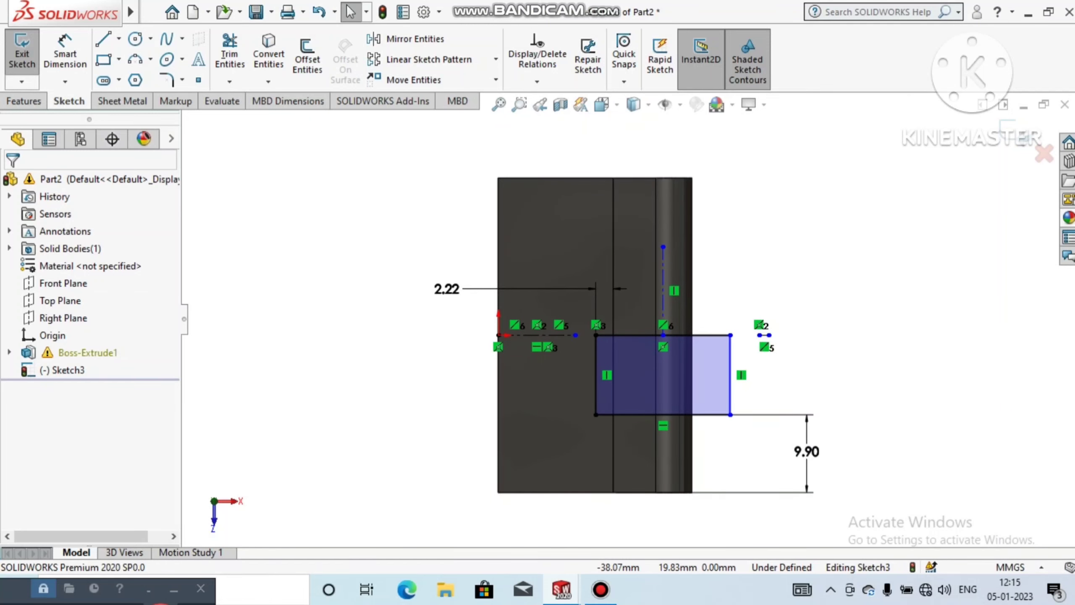
click(144, 139)
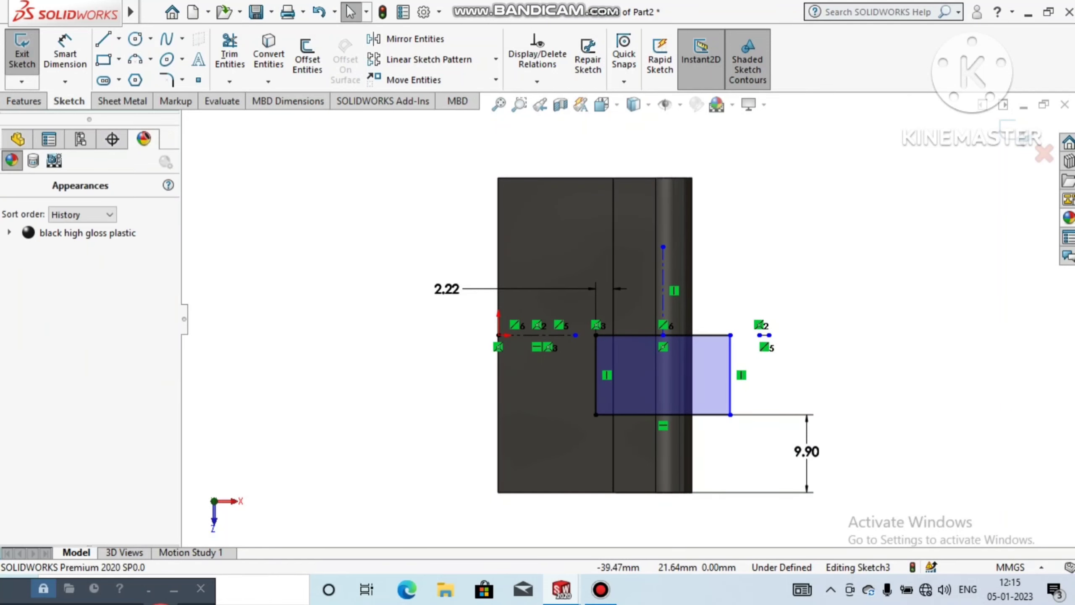
right_click(89, 233)
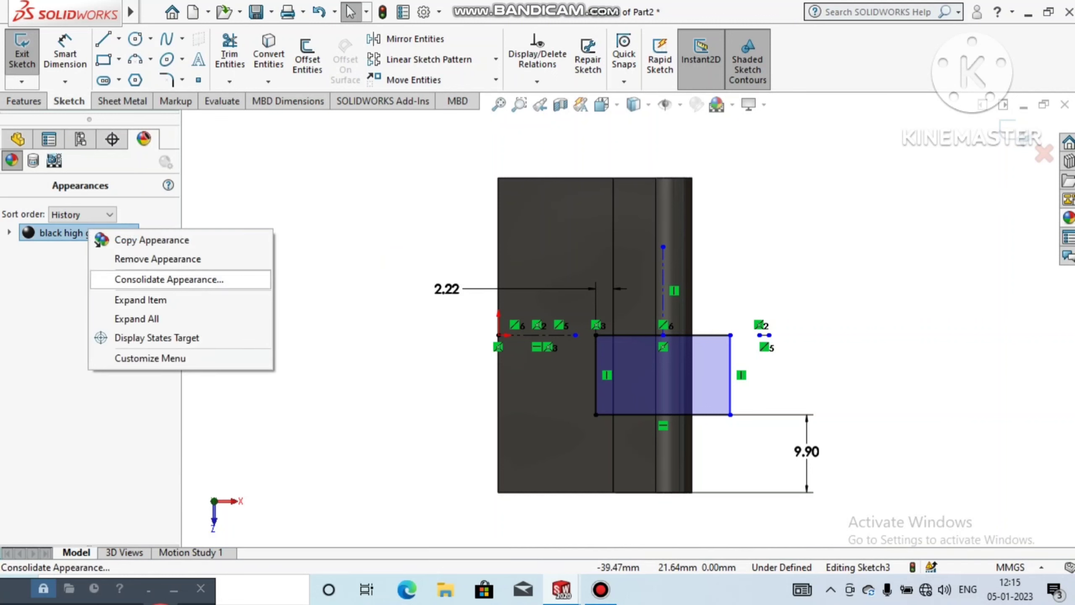
click(157, 259)
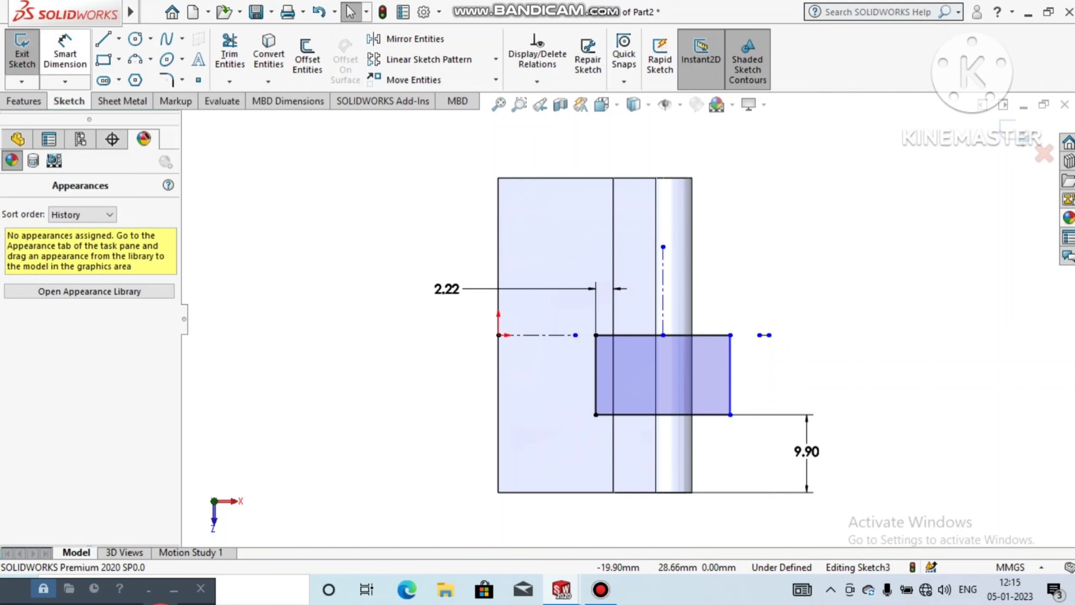
Step: Dimension the vertical centerline's length to 9.9 mm
click(67, 63)
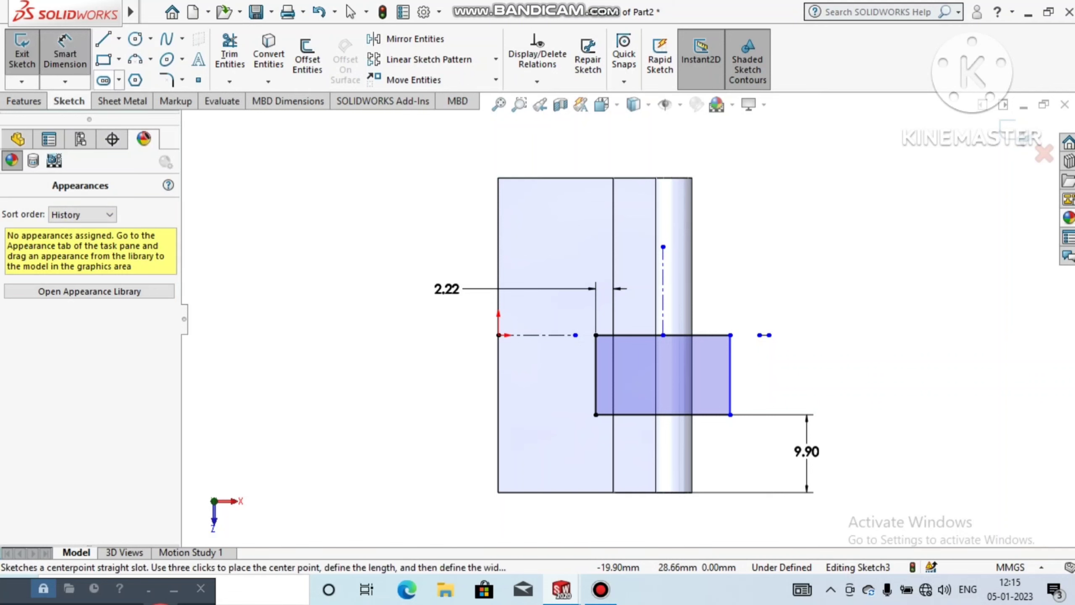
click(663, 283)
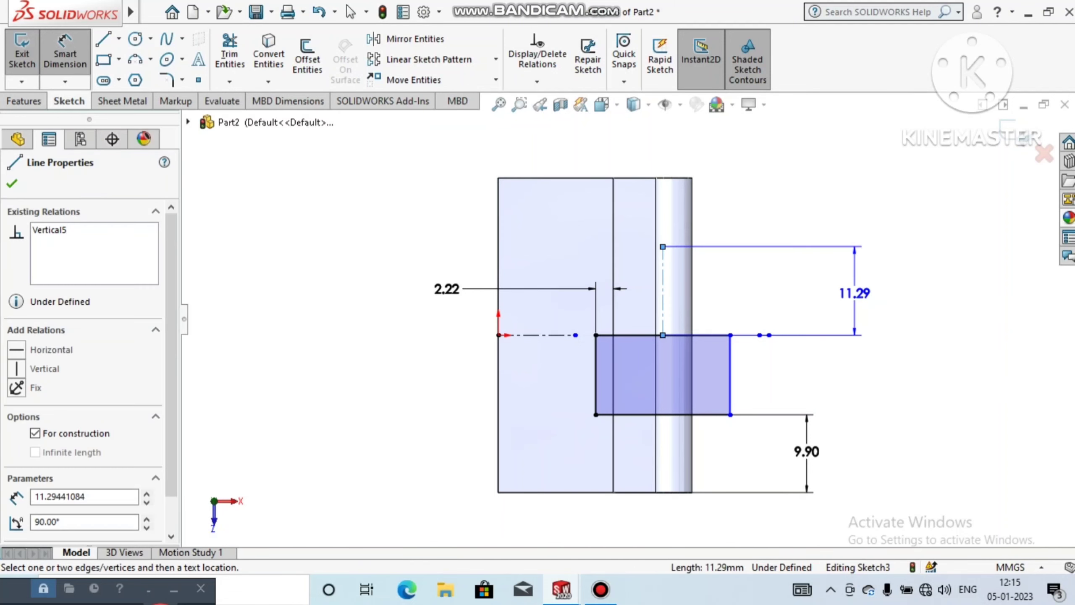
click(854, 293)
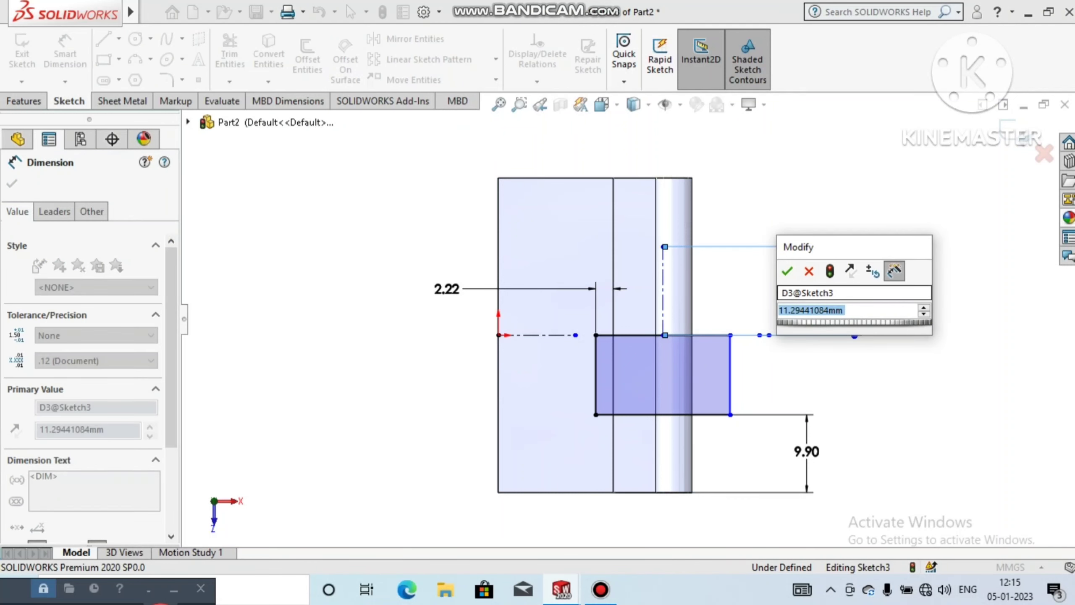
text(9.9)
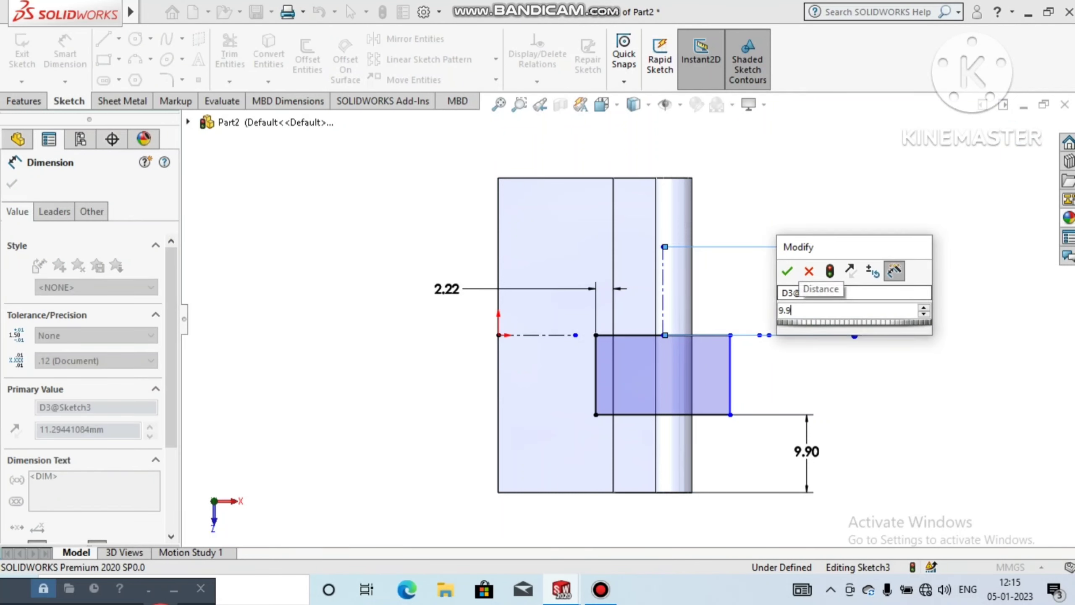
key(Return)
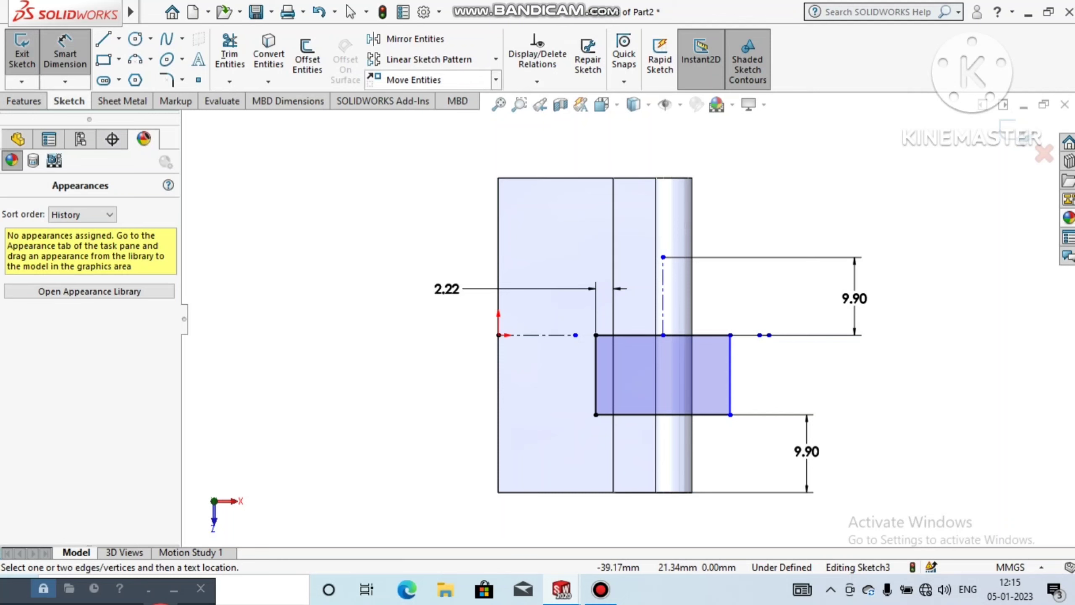
Step: Copy the rectangle's four lines from the midpoint of its lower edge to the upper end of the vertical centerline
click(495, 79)
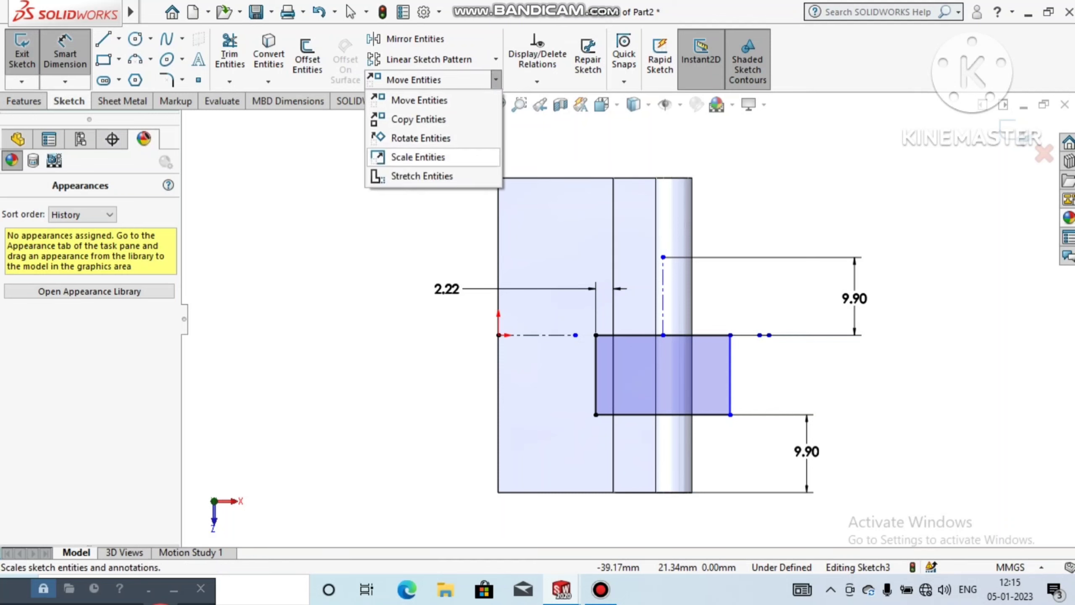
click(419, 118)
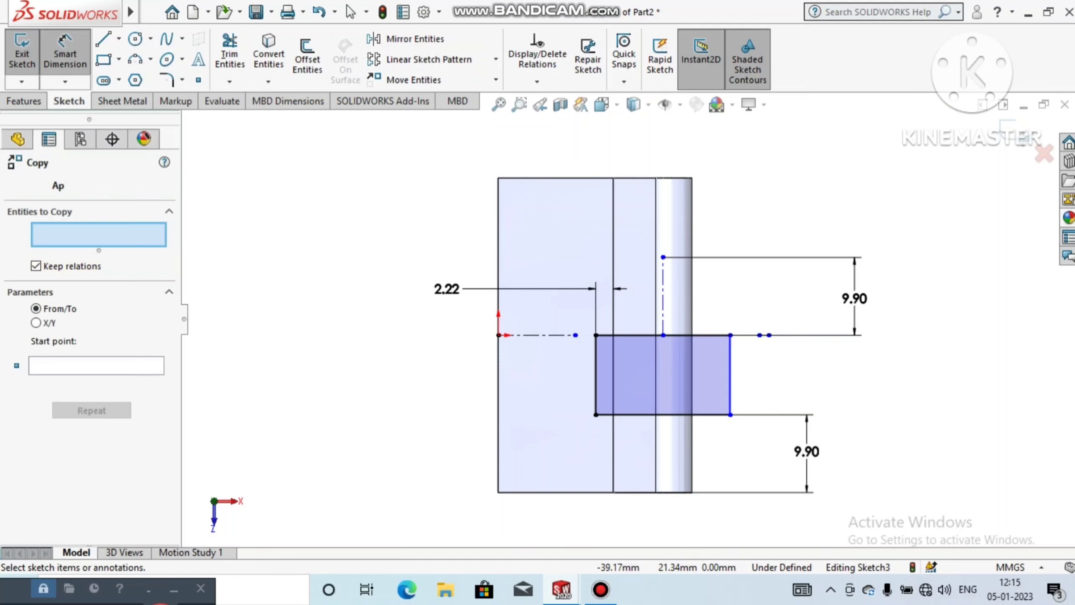
click(730, 367)
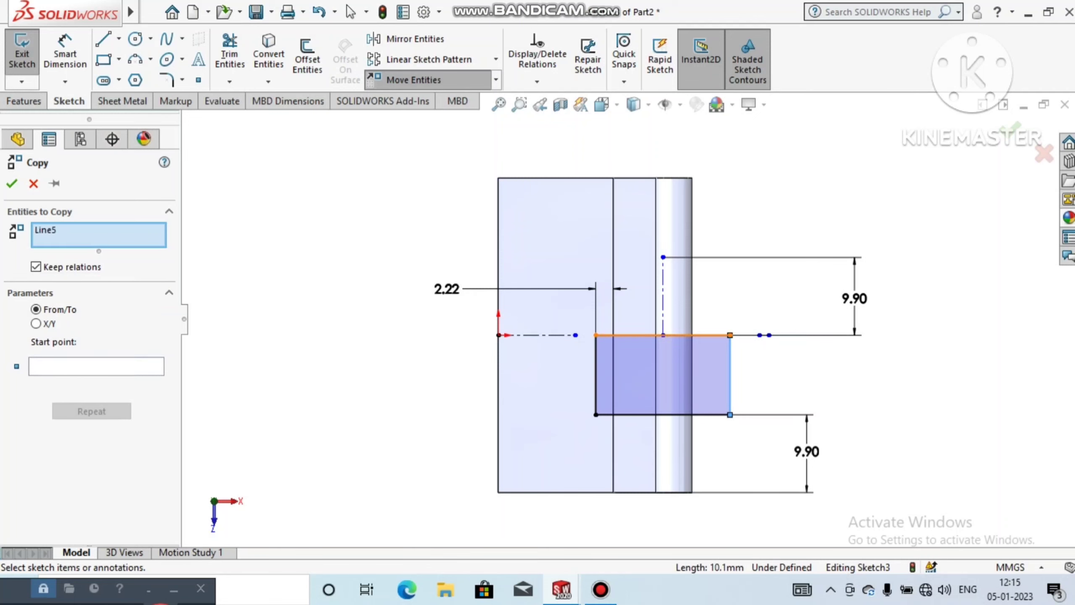
click(694, 335)
click(595, 377)
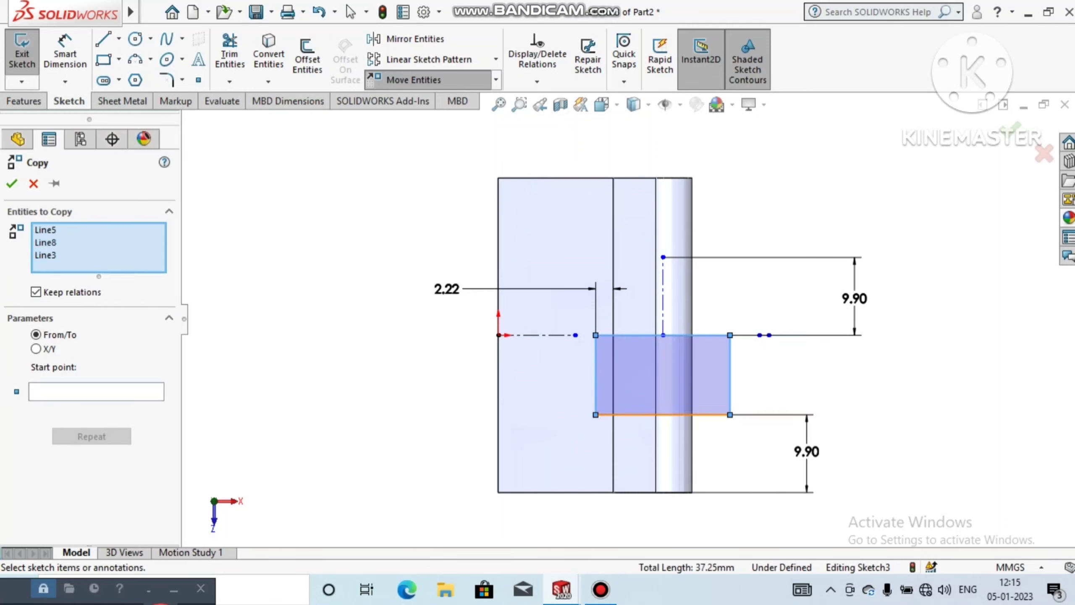
click(636, 414)
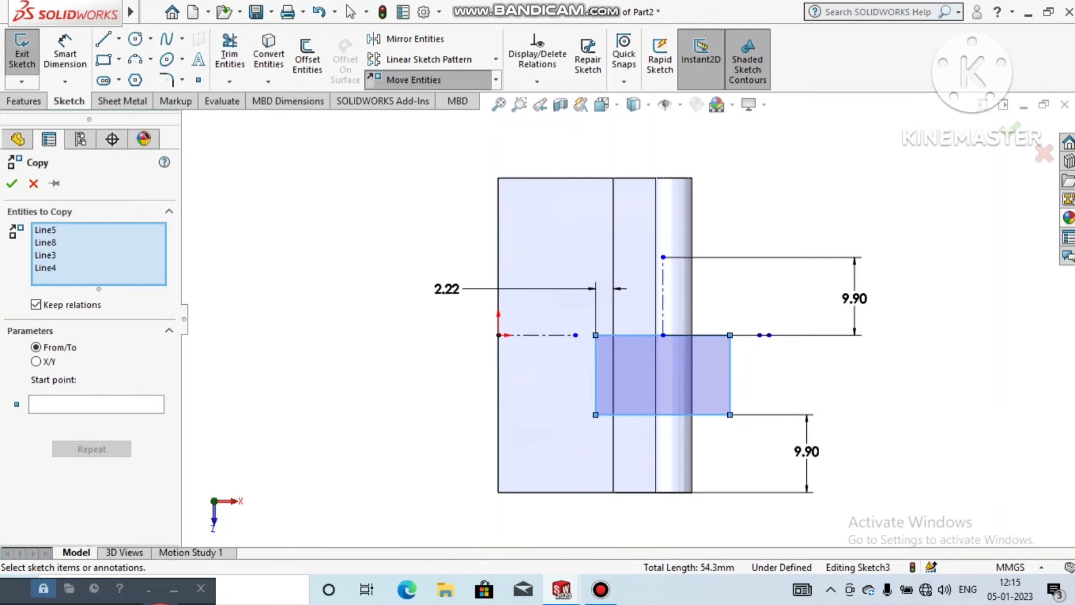
click(96, 404)
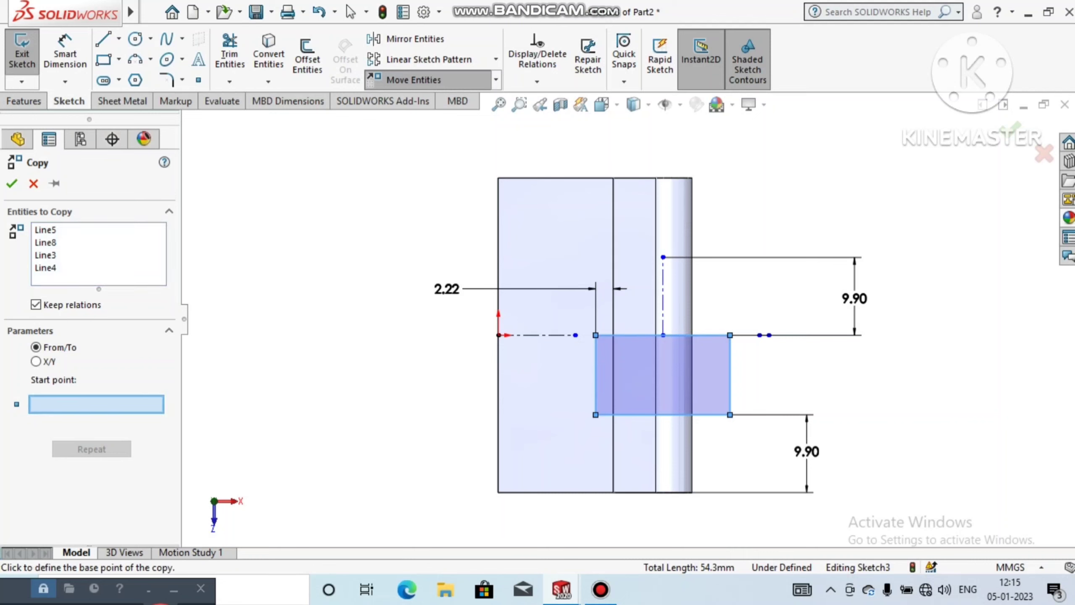
click(663, 415)
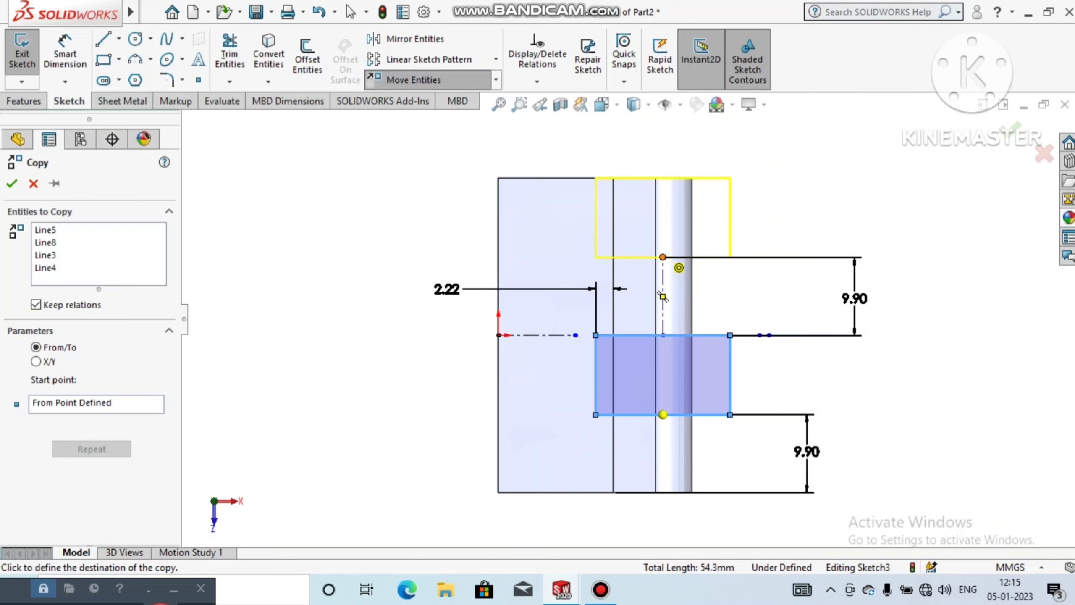
click(663, 258)
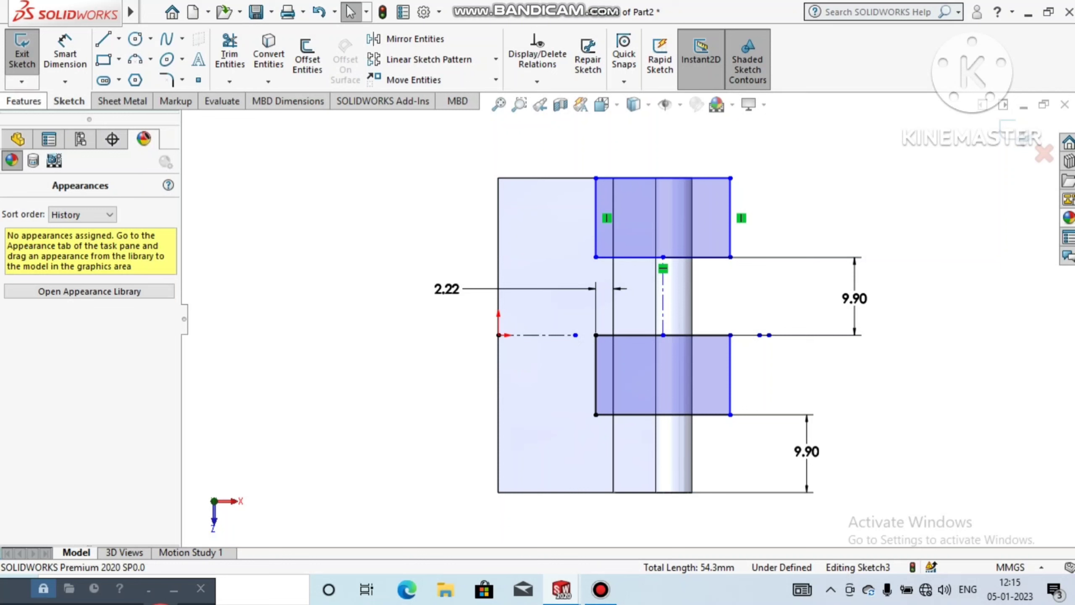
click(23, 101)
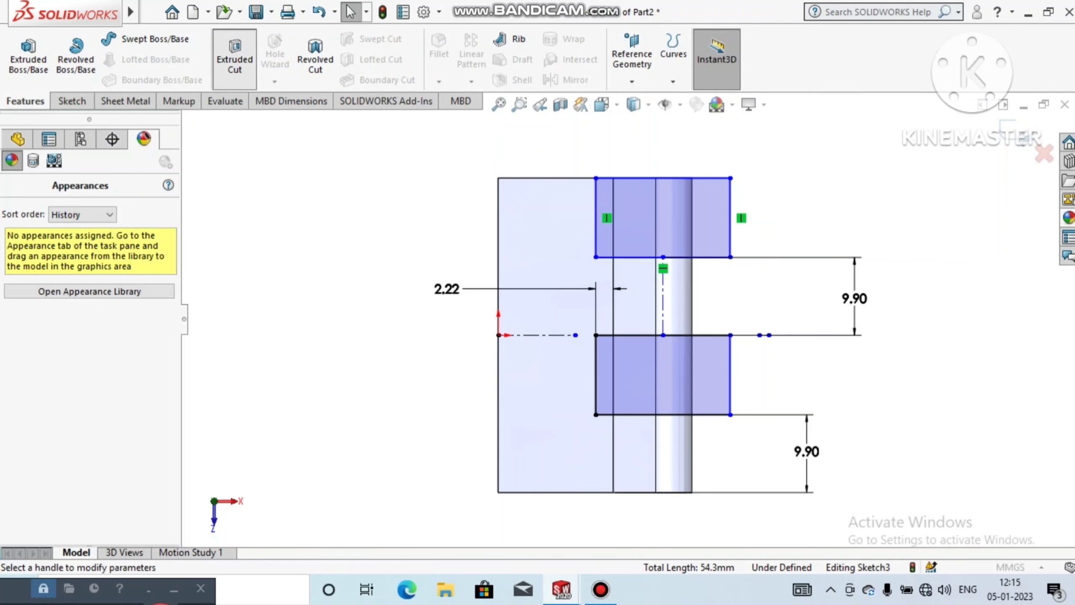
click(234, 57)
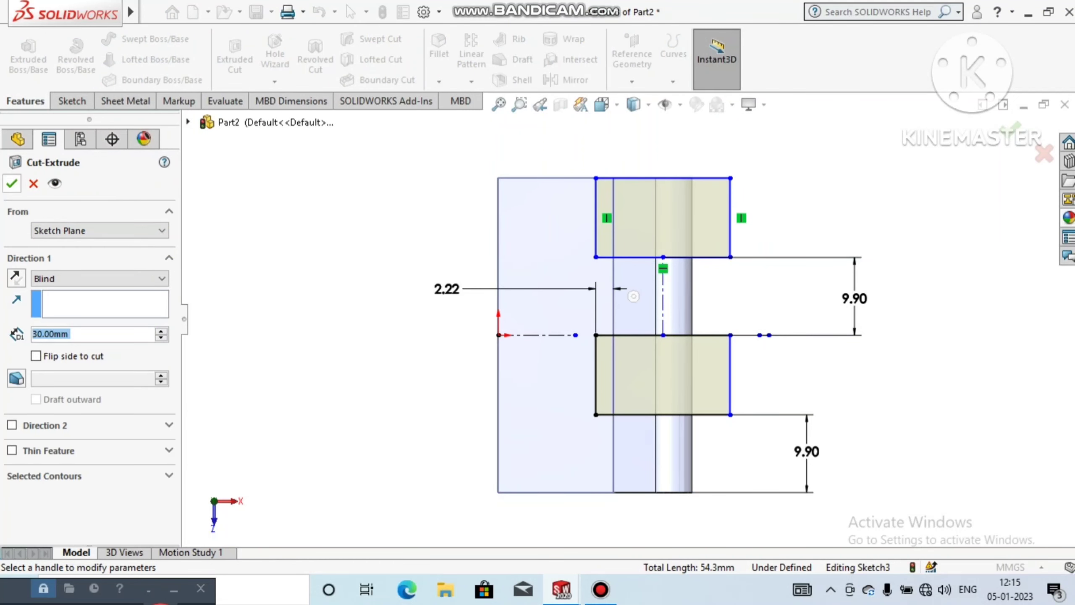
click(100, 278)
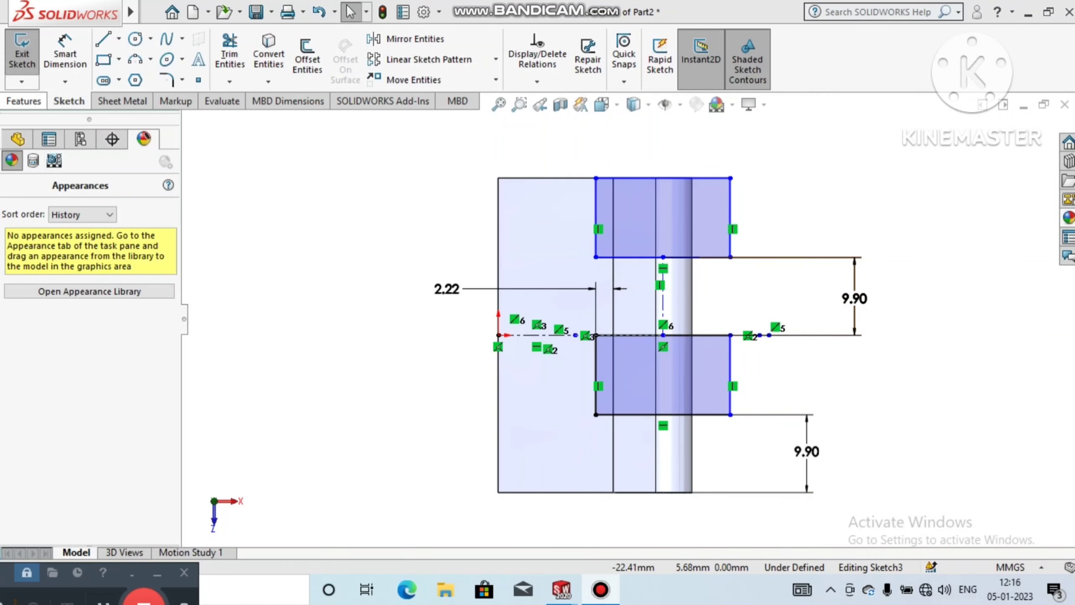
Step: Cut-extrude the two sketched rectangles blind to a depth of 30 mm through the knuckle
click(24, 101)
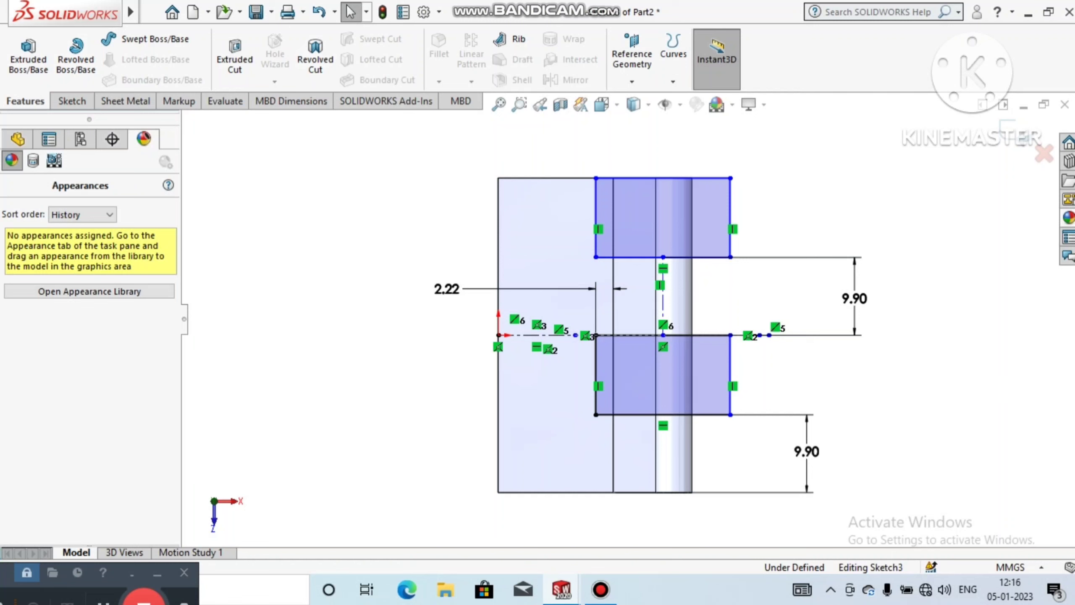
click(234, 60)
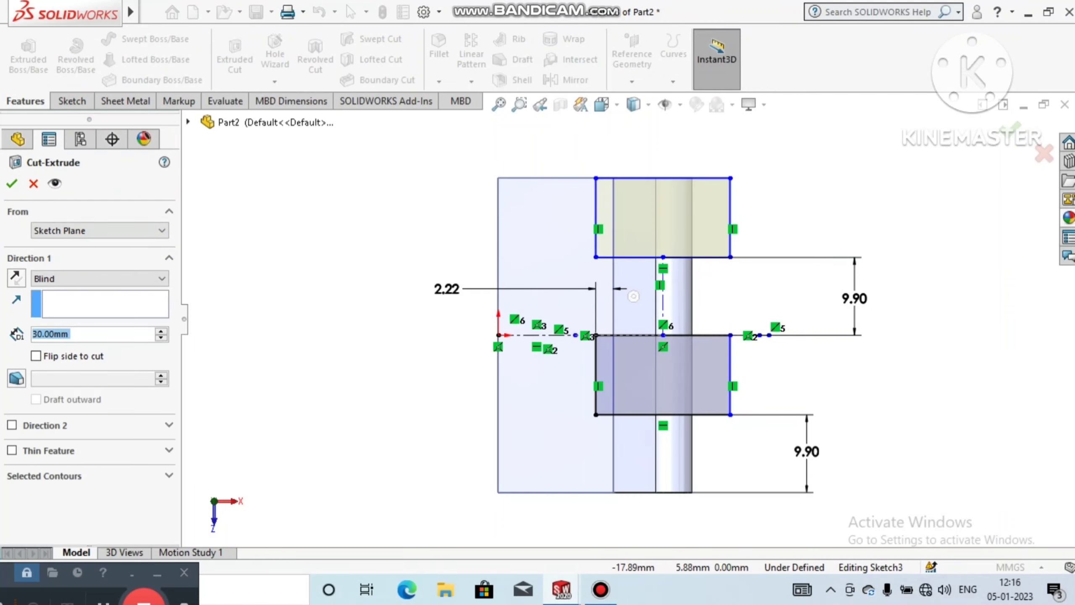
click(12, 183)
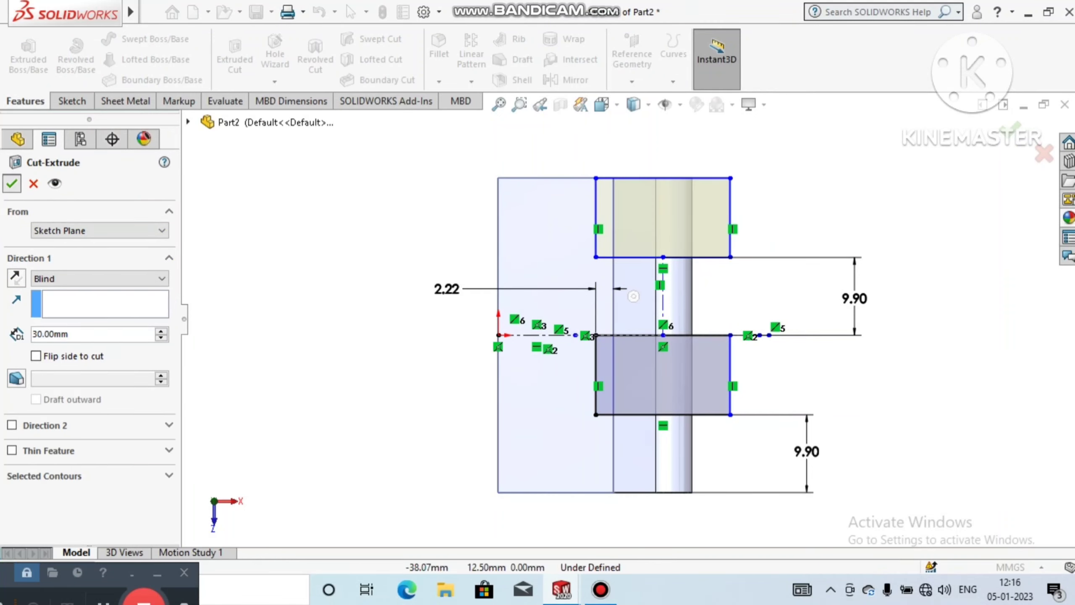
Step: Start a new sketch on the plate's flat upper face, viewed normal to the sketch plane
middle_drag(597, 339, 610, 288)
middle_drag(567, 322, 605, 318)
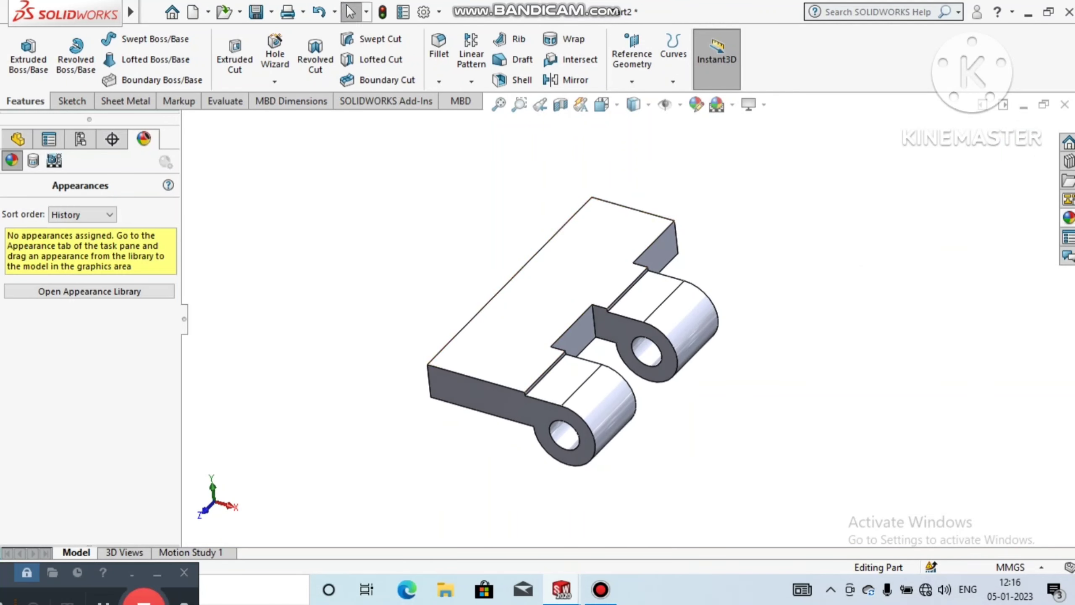
right_click(570, 292)
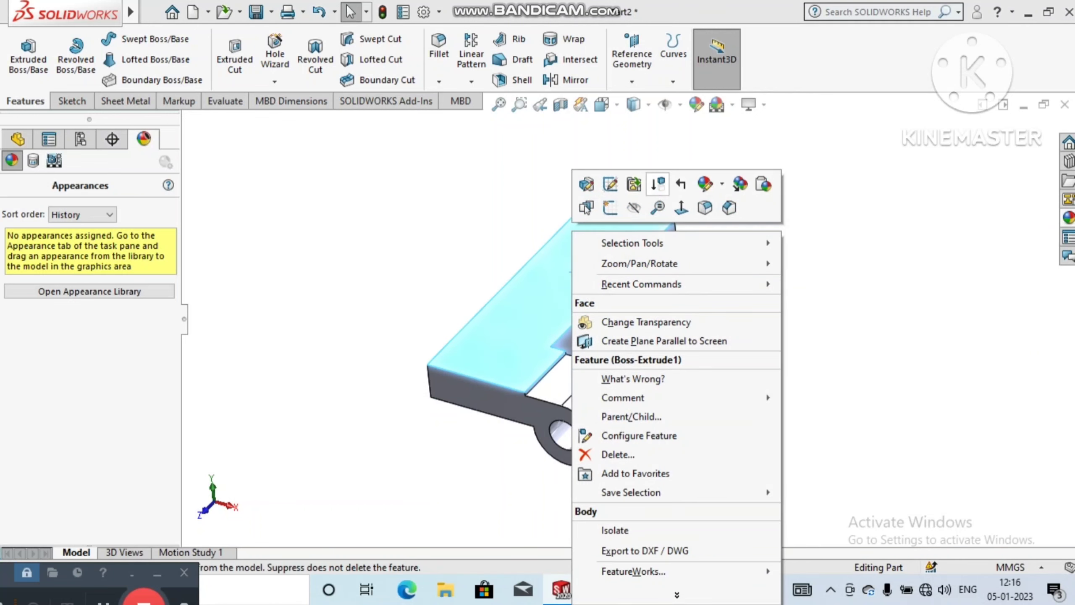
click(610, 208)
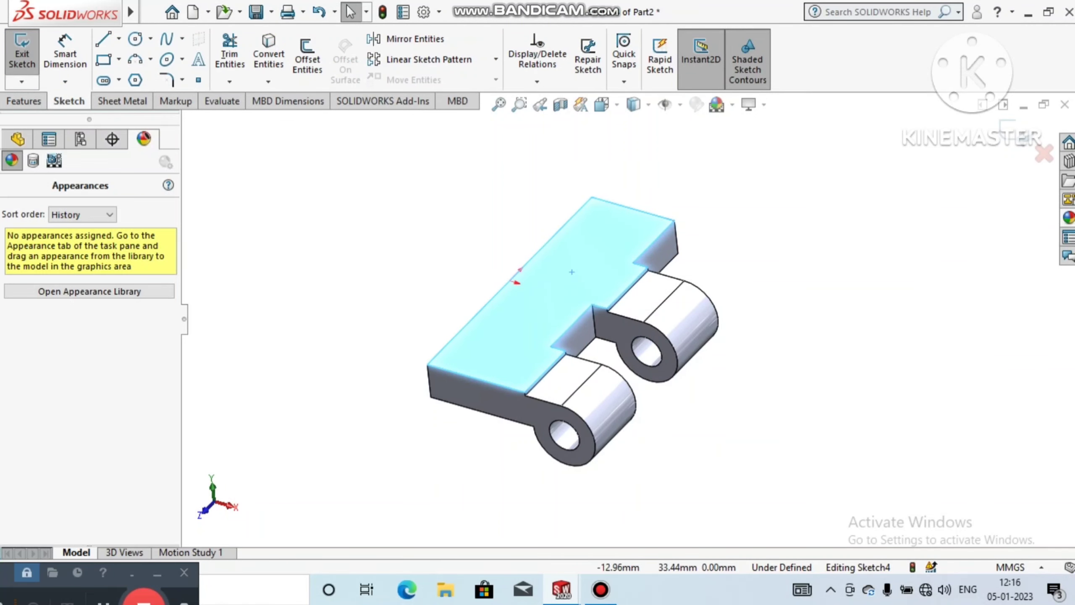
click(602, 104)
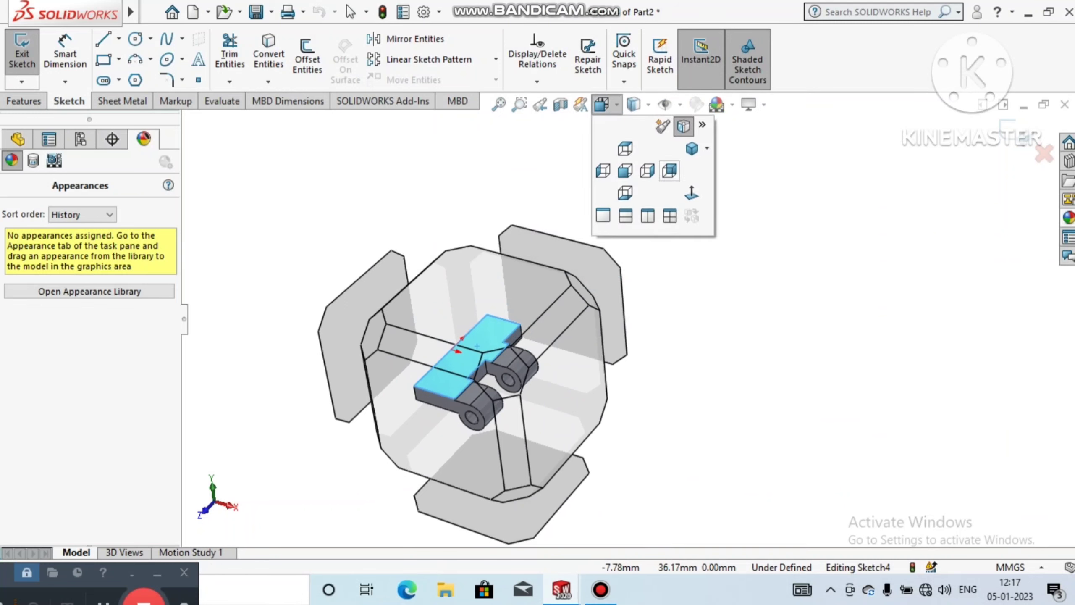
click(692, 192)
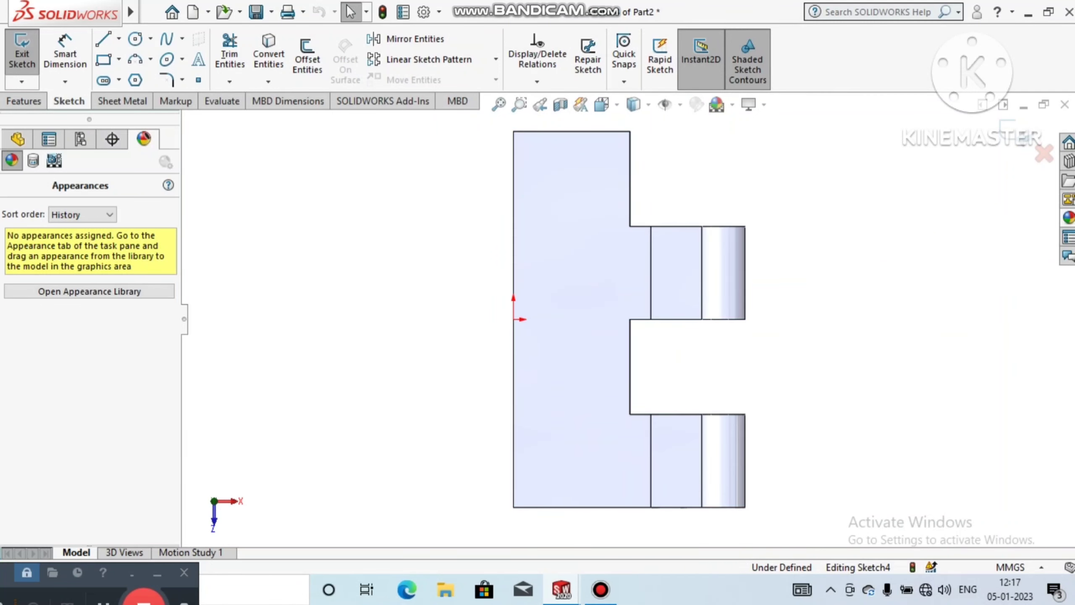
Step: Sketch a vertical 40 mm centerline from the midpoint of the narrow end's upper edge straight to the plate's lower edge
key(l)
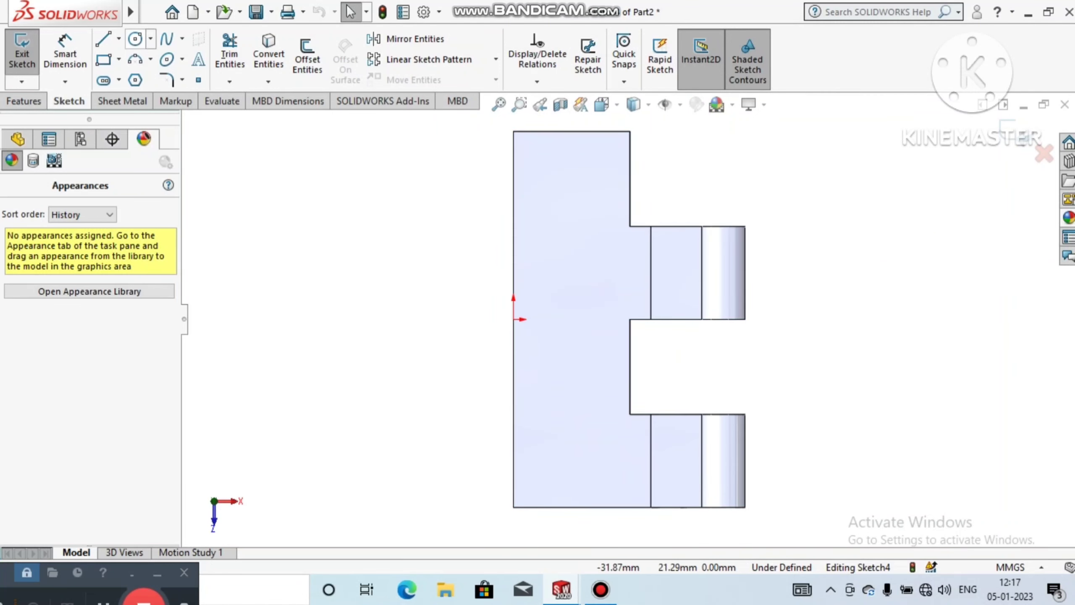
click(118, 39)
click(144, 78)
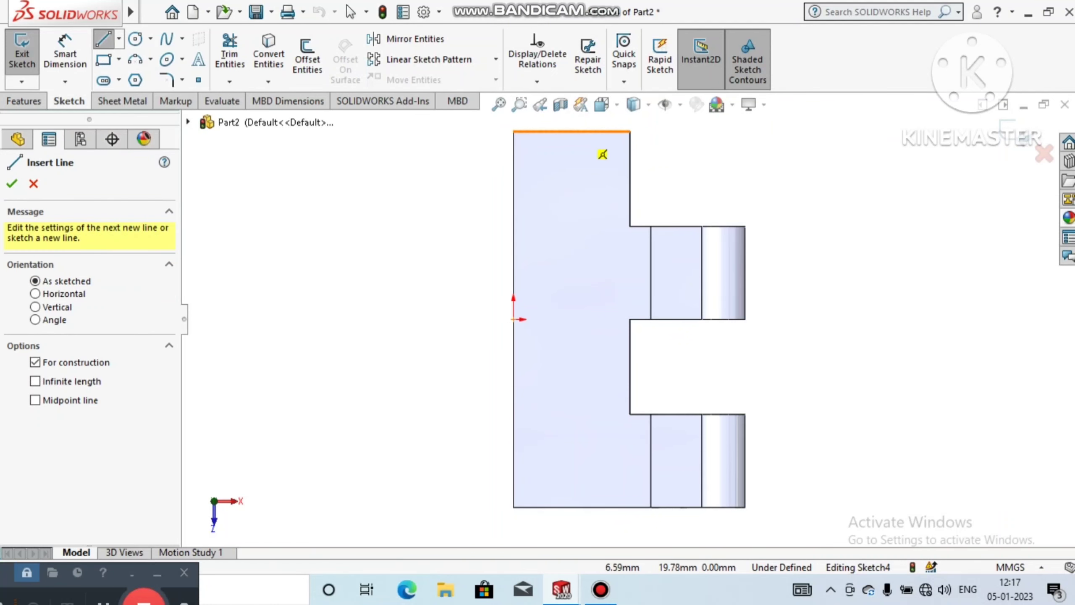
click(571, 131)
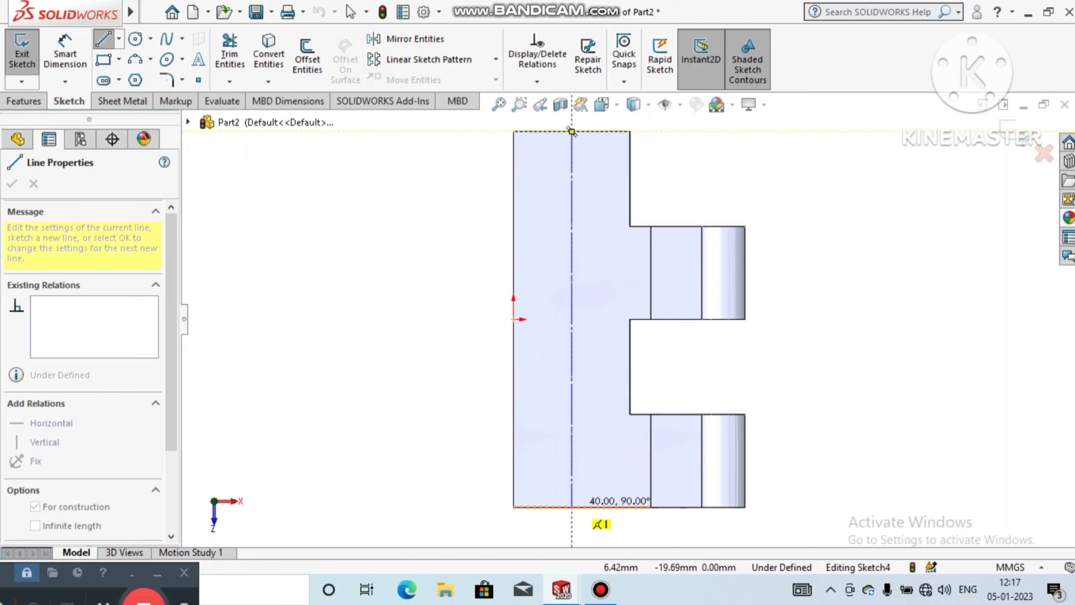
click(571, 506)
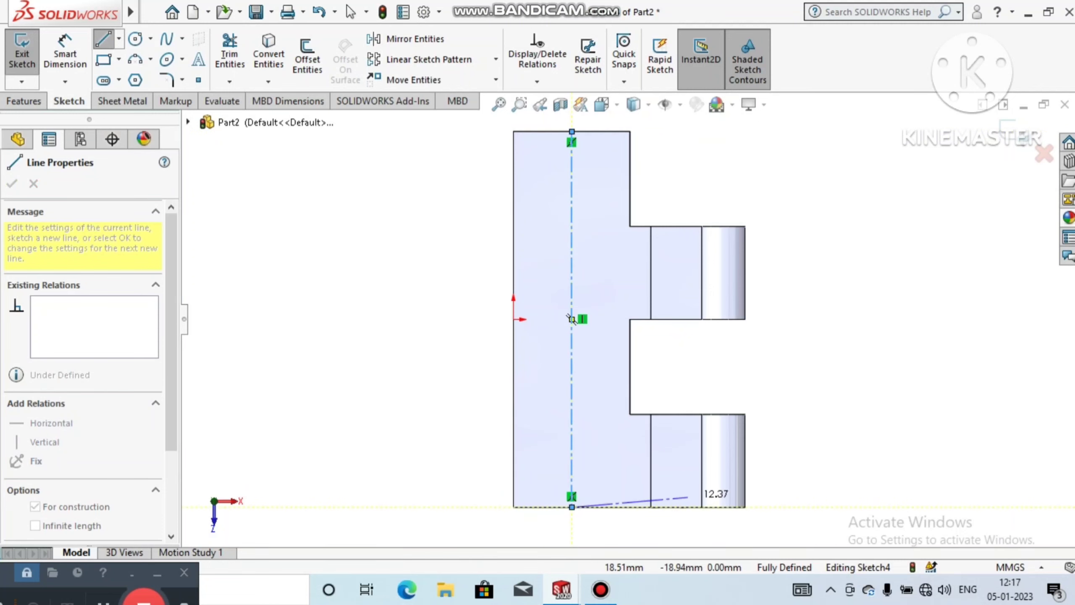
key(Escape)
key(Escape)
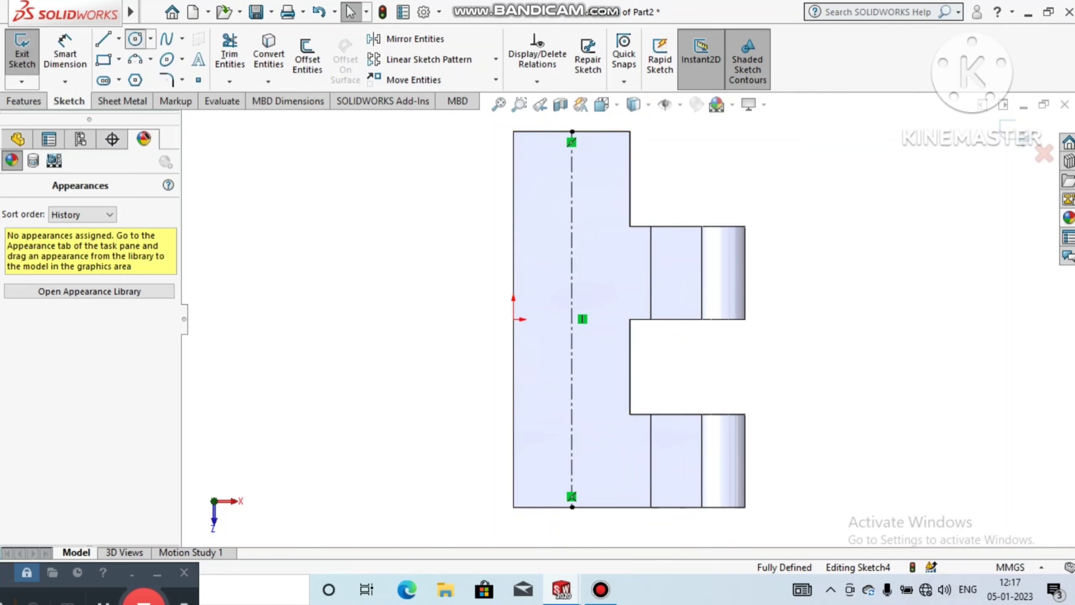
Step: Sketch two circles centred on the centerline, about 5.88 mm in diameter near its upper end and about 5.51 mm near its lower end
click(135, 39)
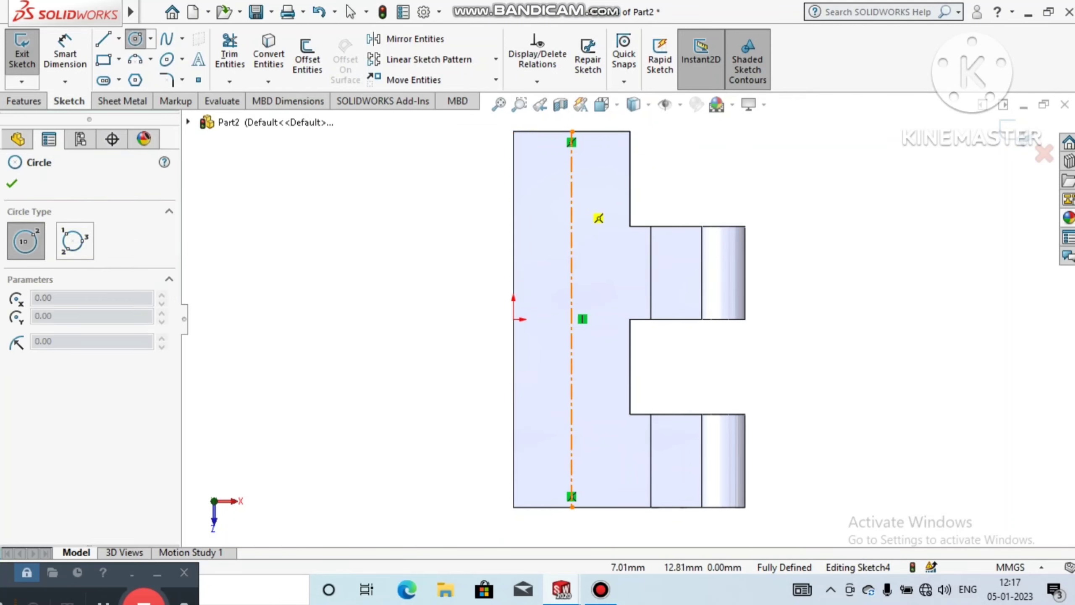
click(572, 204)
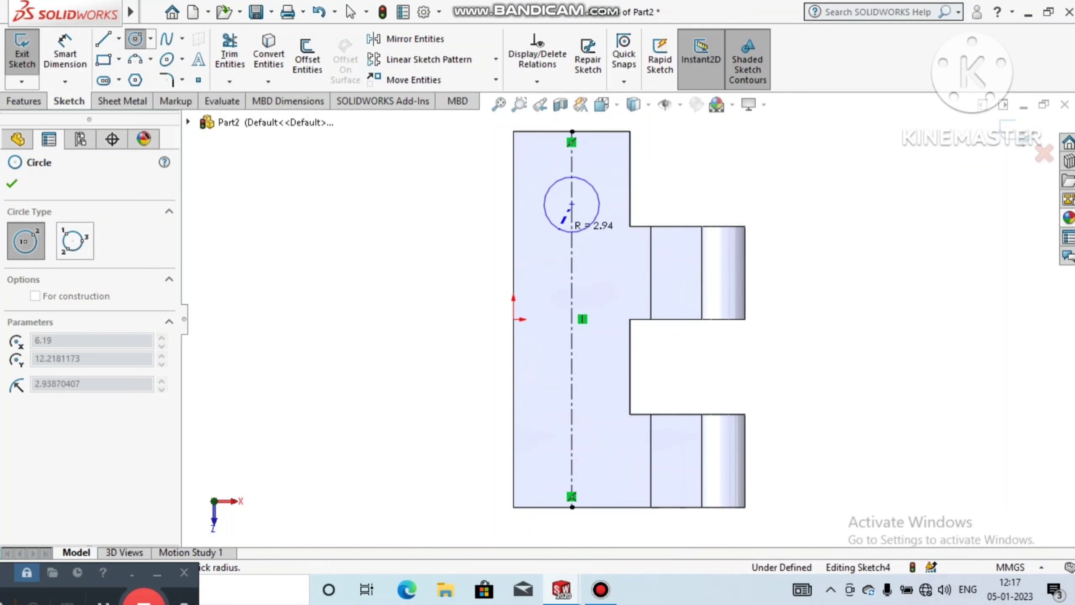
click(592, 224)
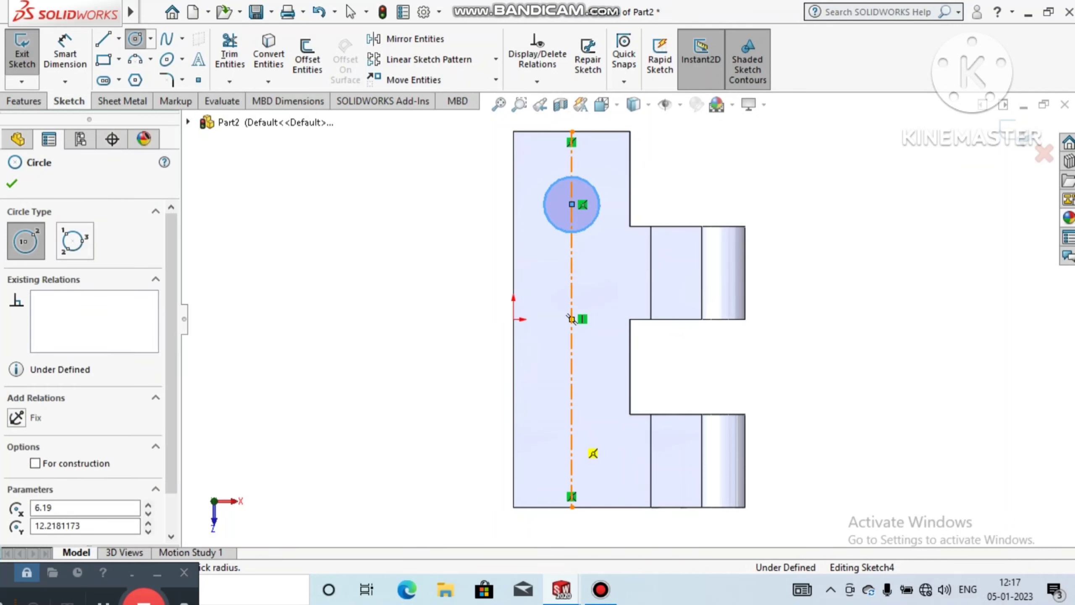
click(571, 433)
click(575, 459)
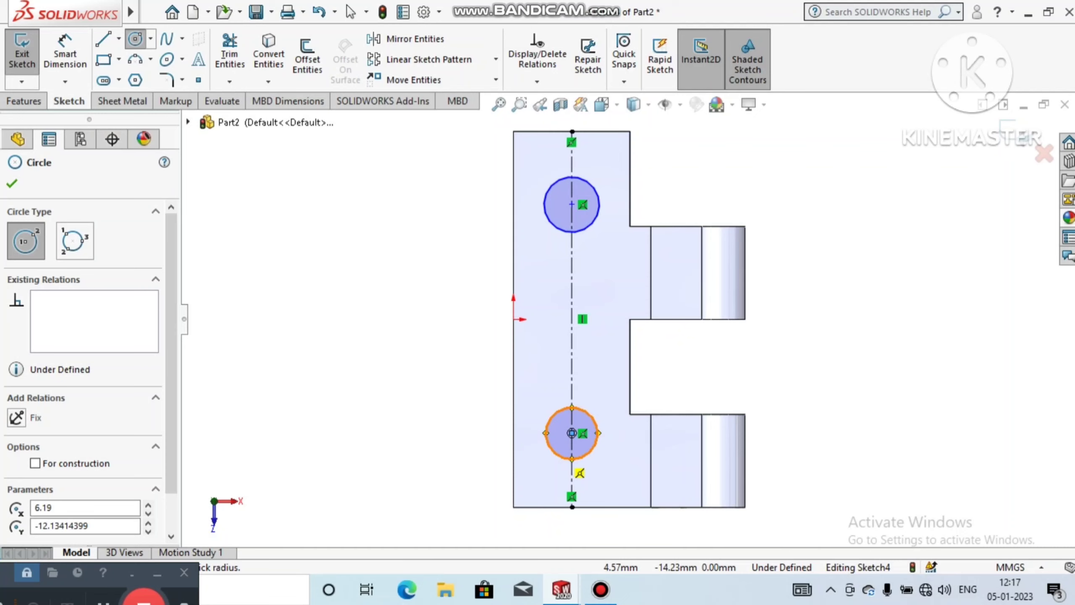
Step: Dimension the upper circle's diameter to 5.5 mm
click(65, 81)
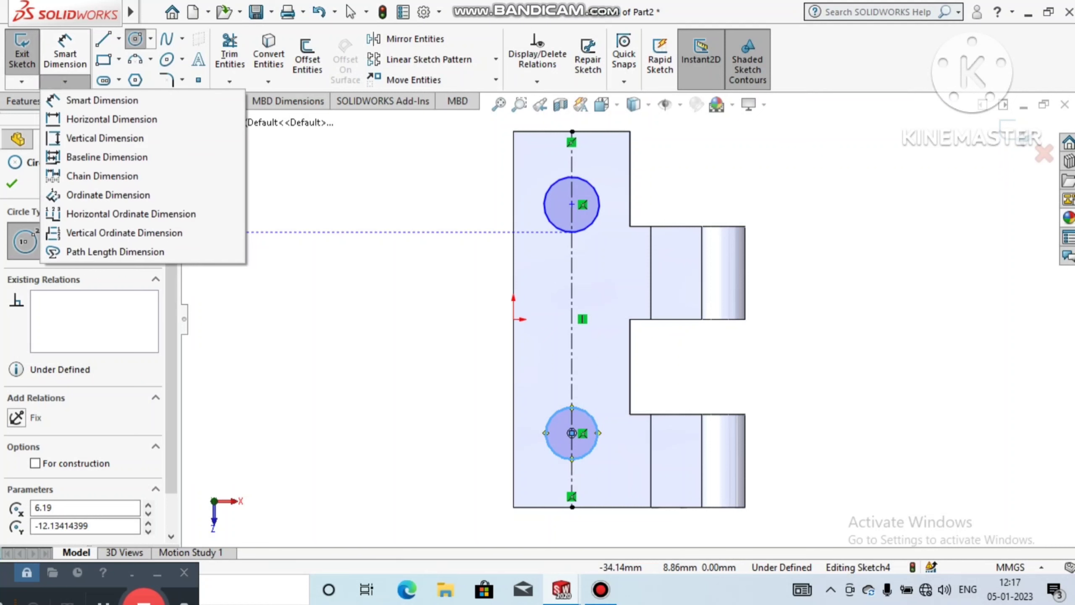
click(64, 52)
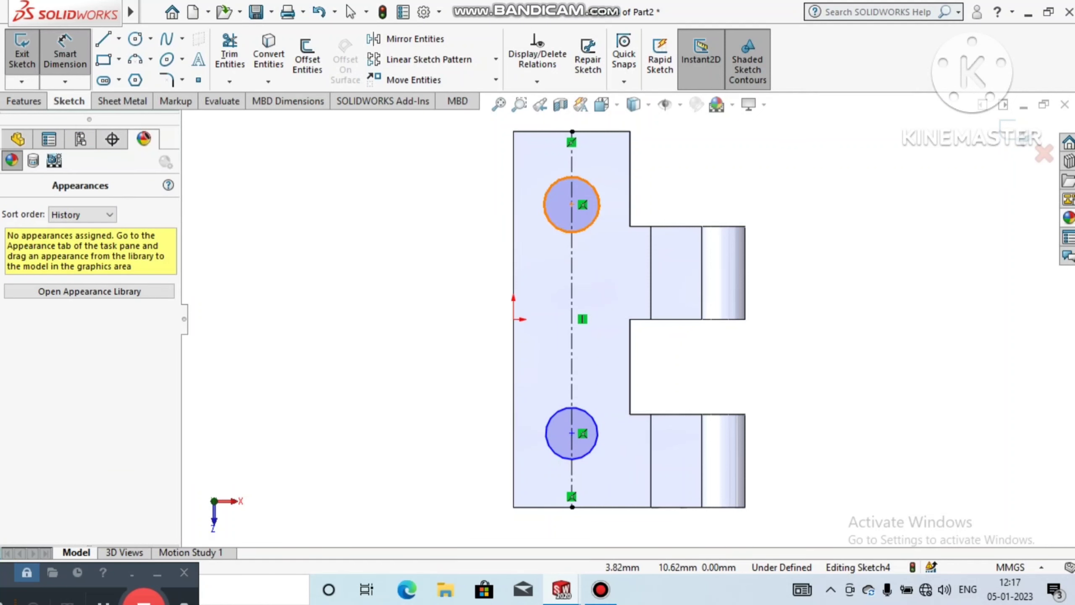
click(550, 219)
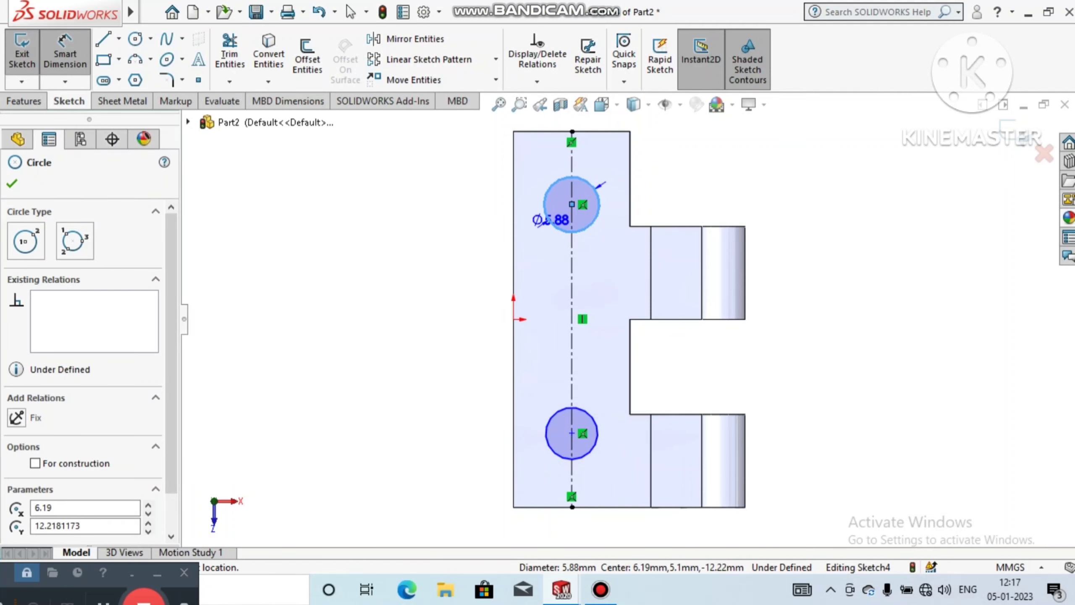
click(415, 303)
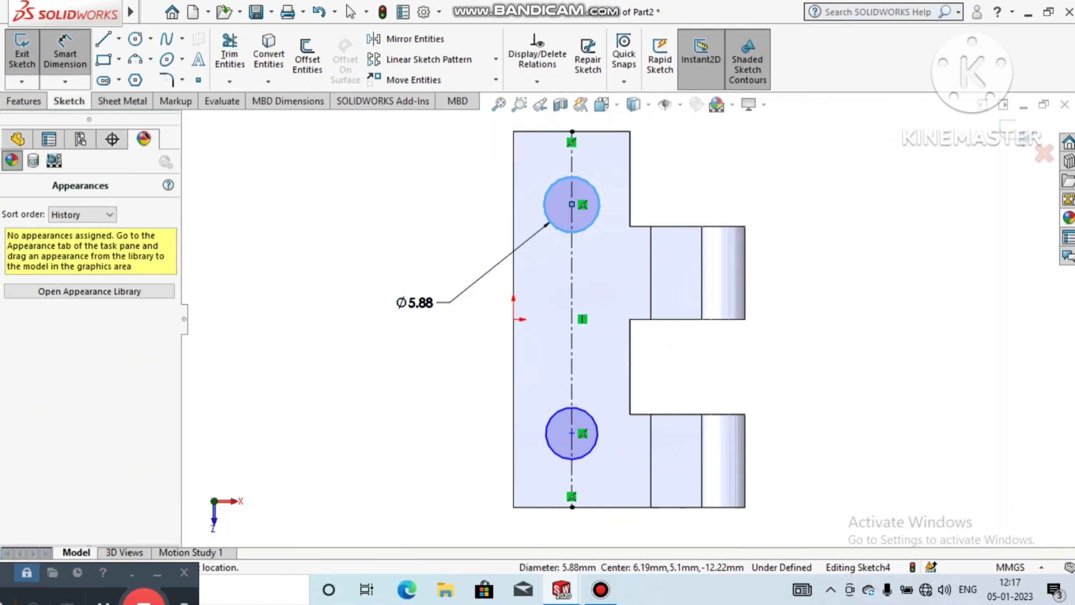
text(5.)
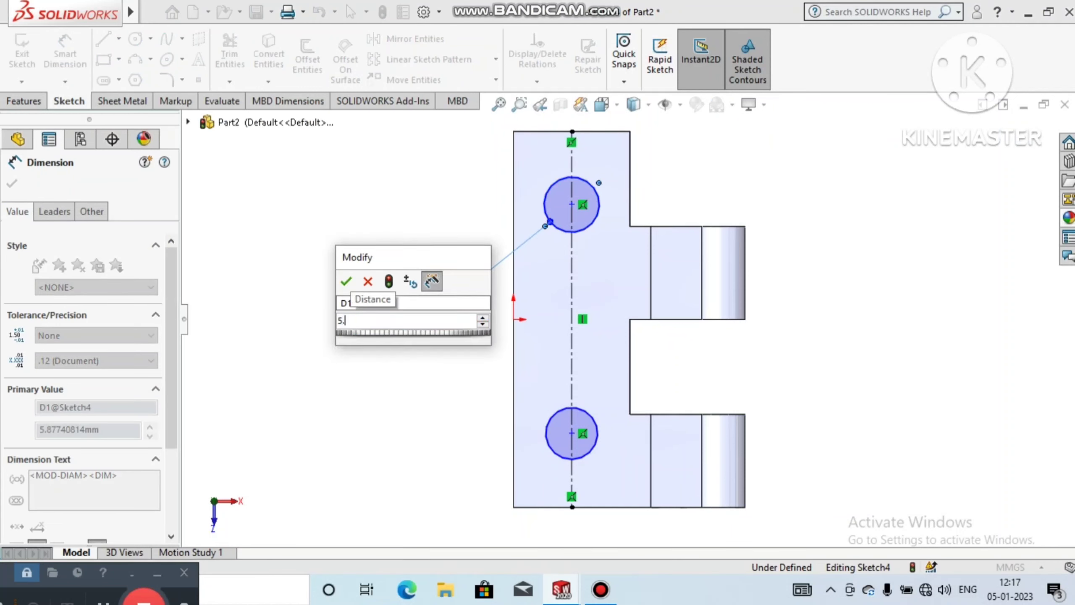
text(5)
key(Return)
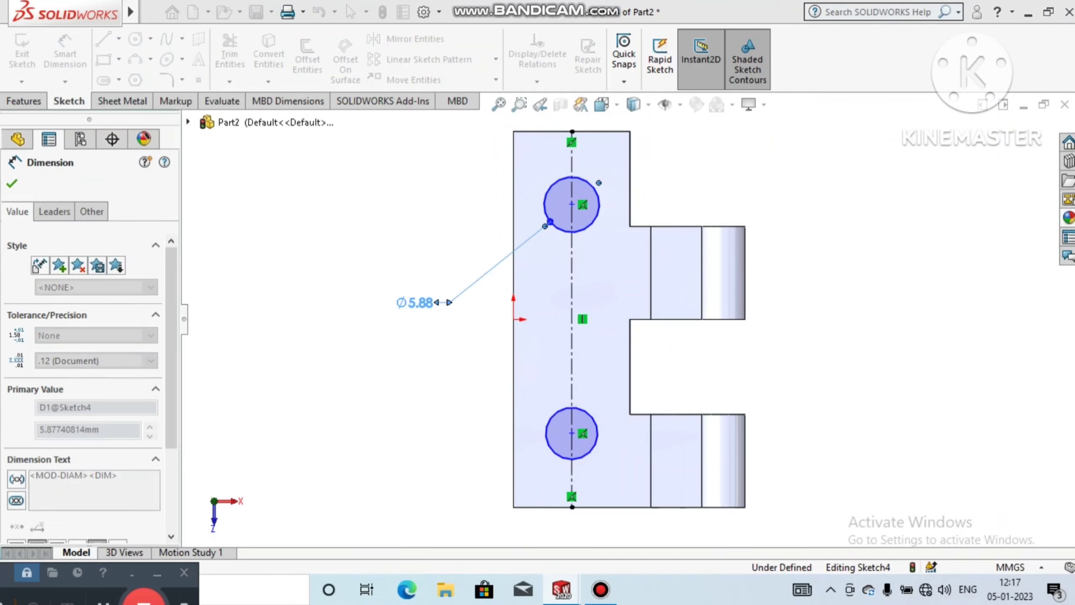
click(472, 419)
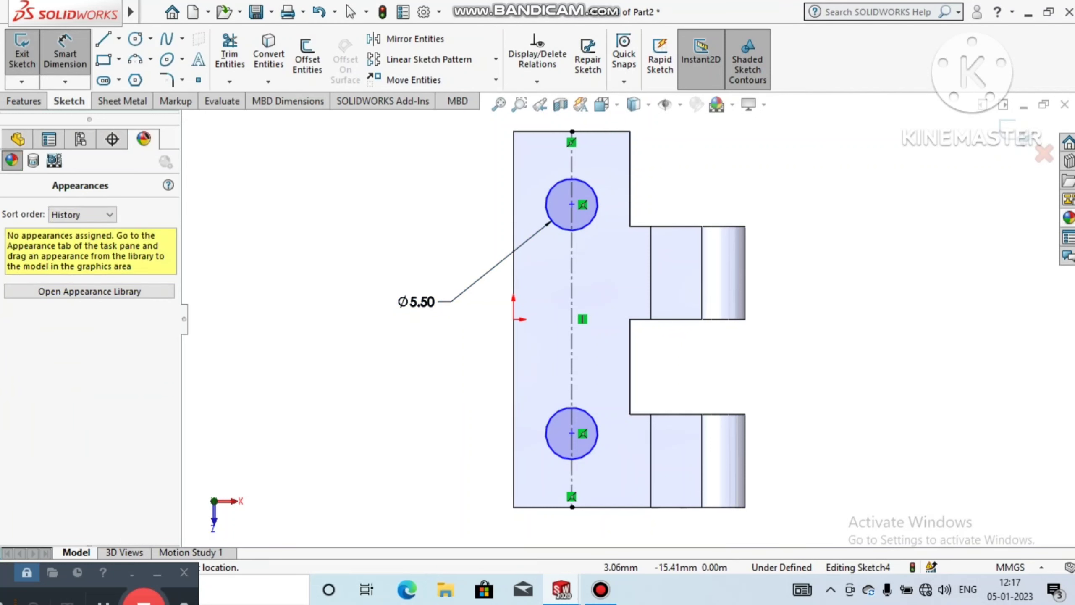
Step: Dimension the lower circle's diameter to 5.5 mm
click(549, 448)
click(409, 495)
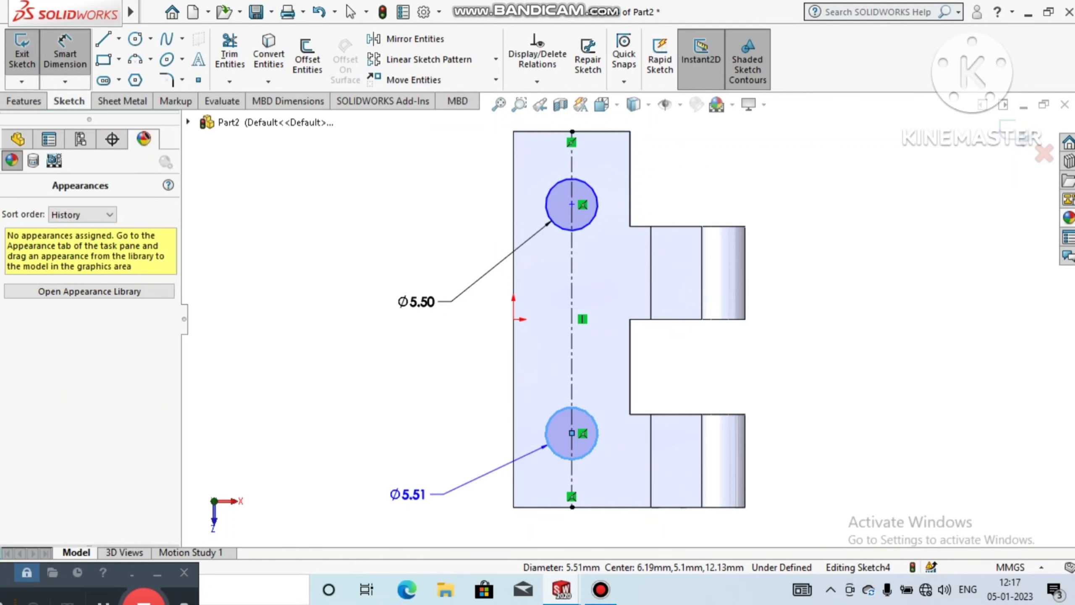
text(5)
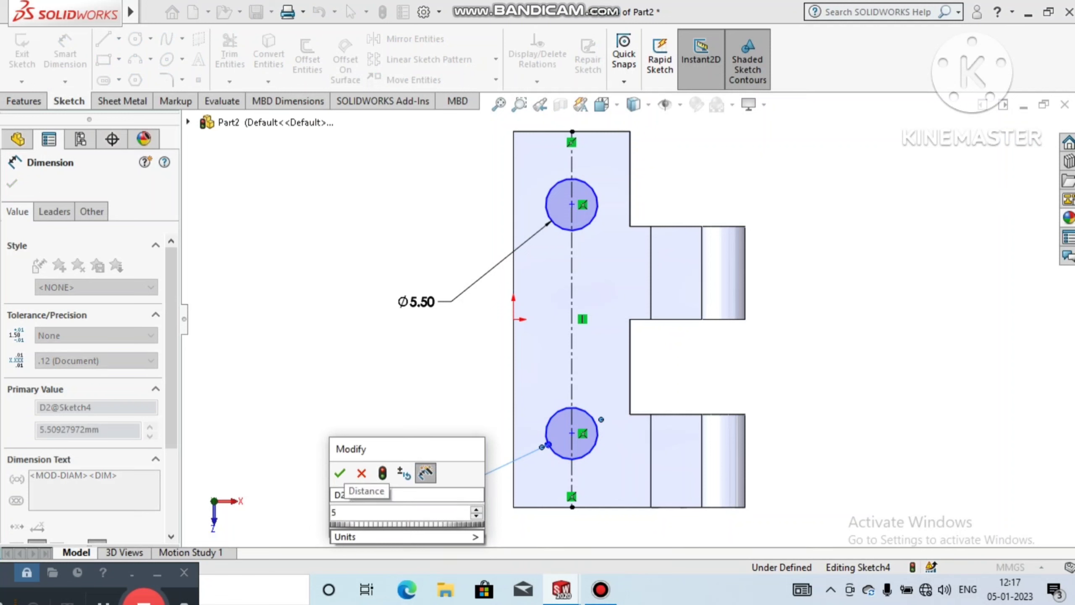
text(.5)
key(Return)
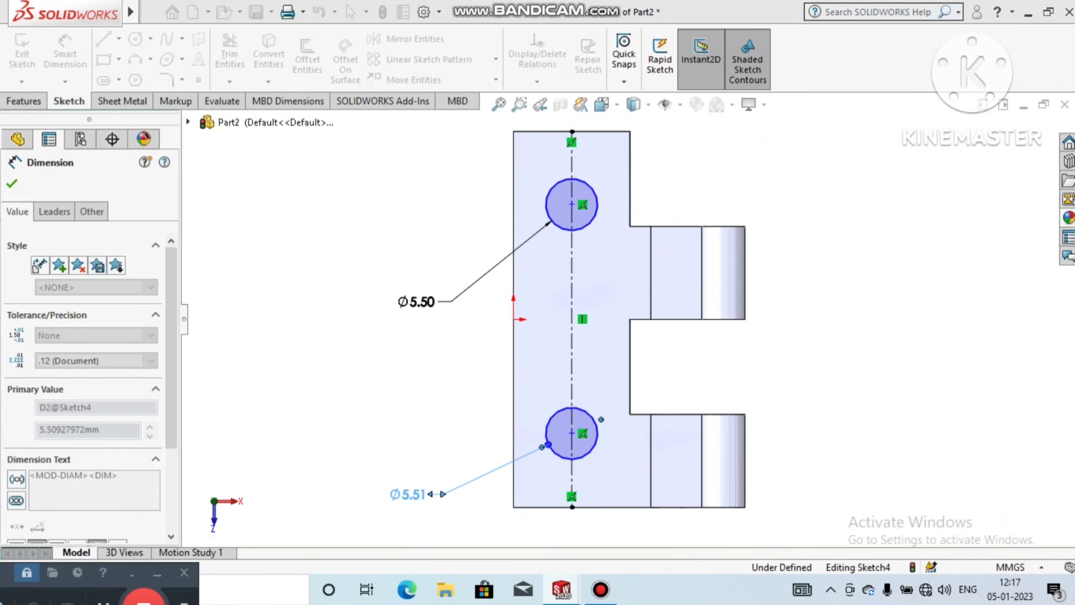
click(349, 464)
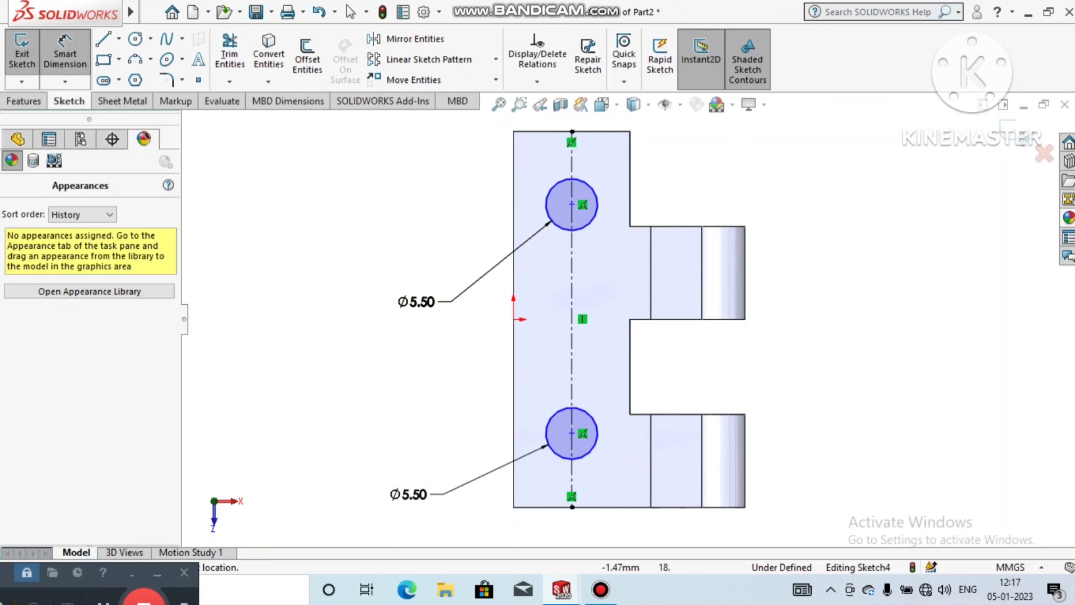
Step: Dimension the distance from the plate's upper edge to the upper circle's centre to 7.5 mm
click(550, 131)
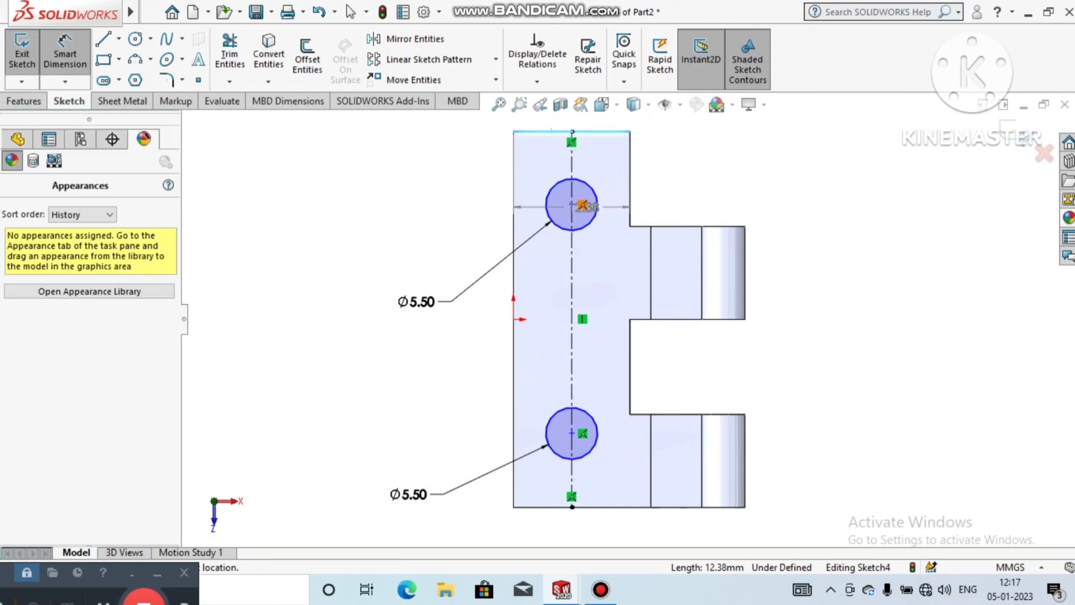
click(572, 205)
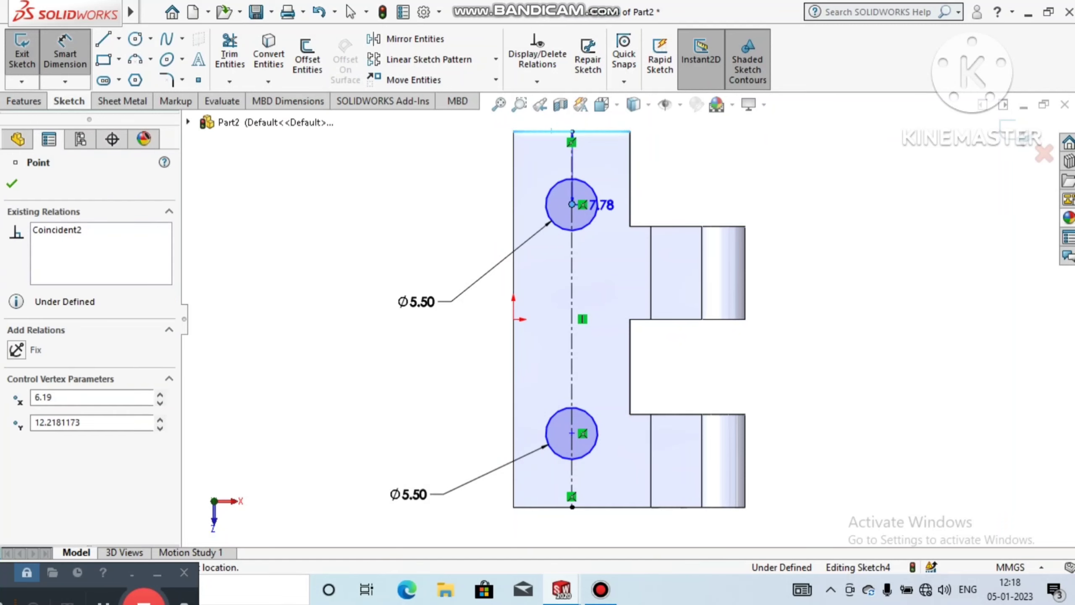
click(396, 174)
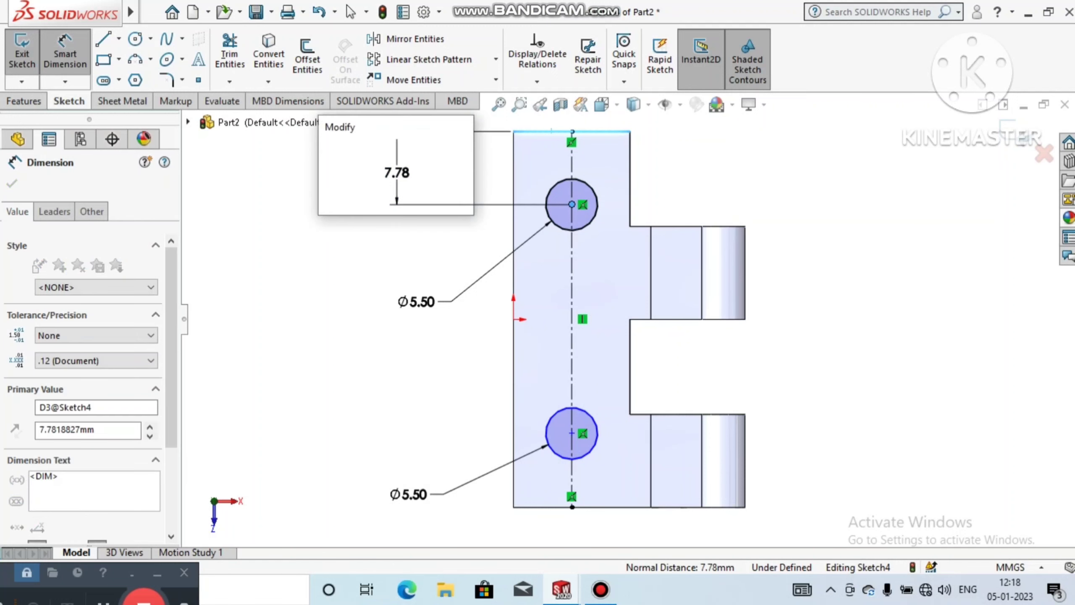
text(7.5)
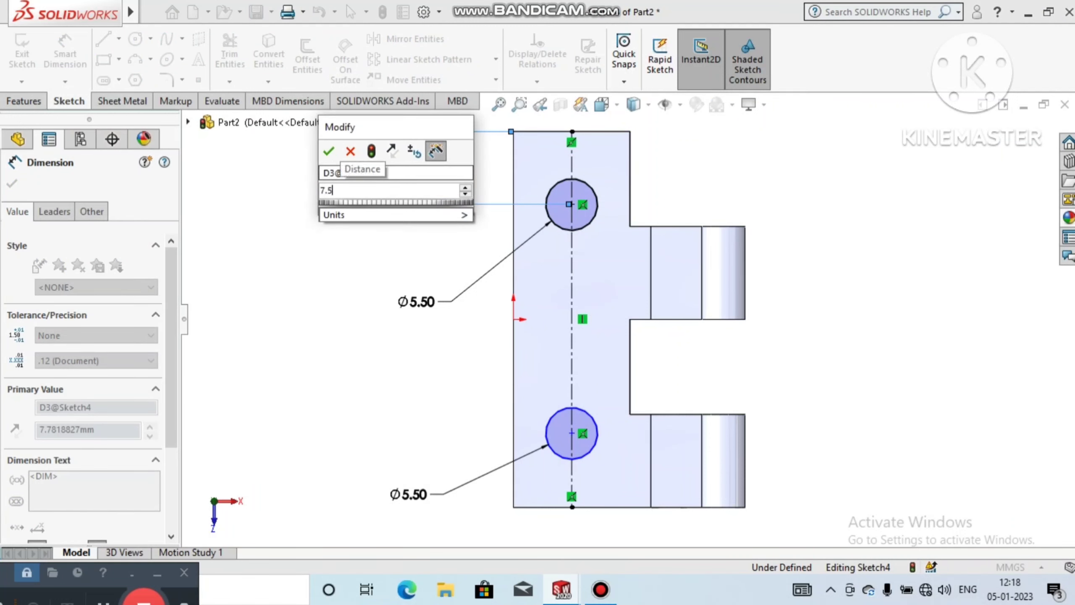
key(Return)
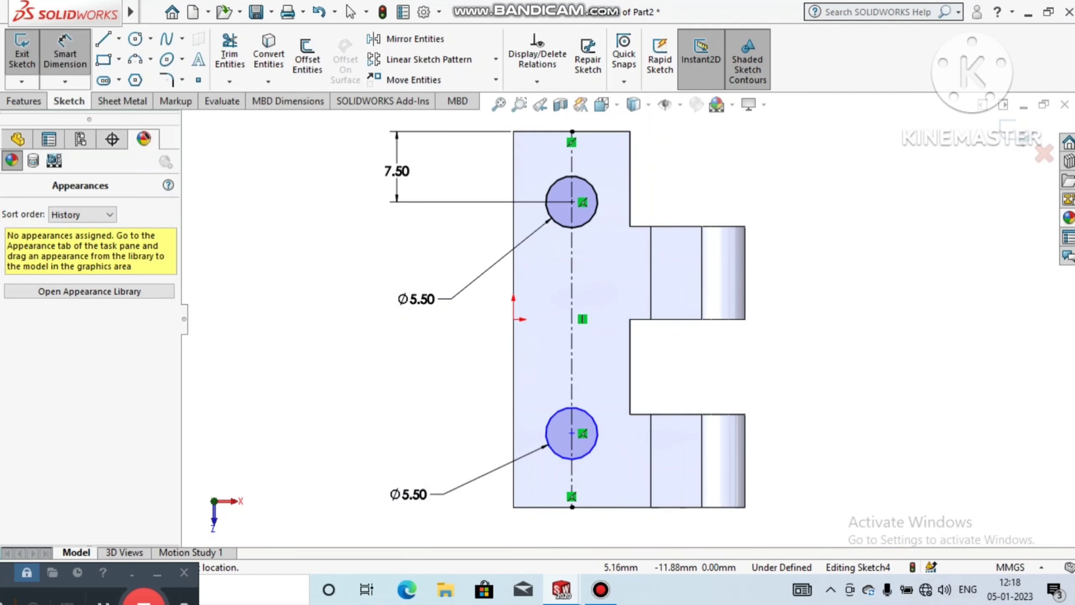
Step: Dimension the distance from the plate's lower edge to the lower circle's centre to 7.5 mm
click(572, 433)
click(554, 506)
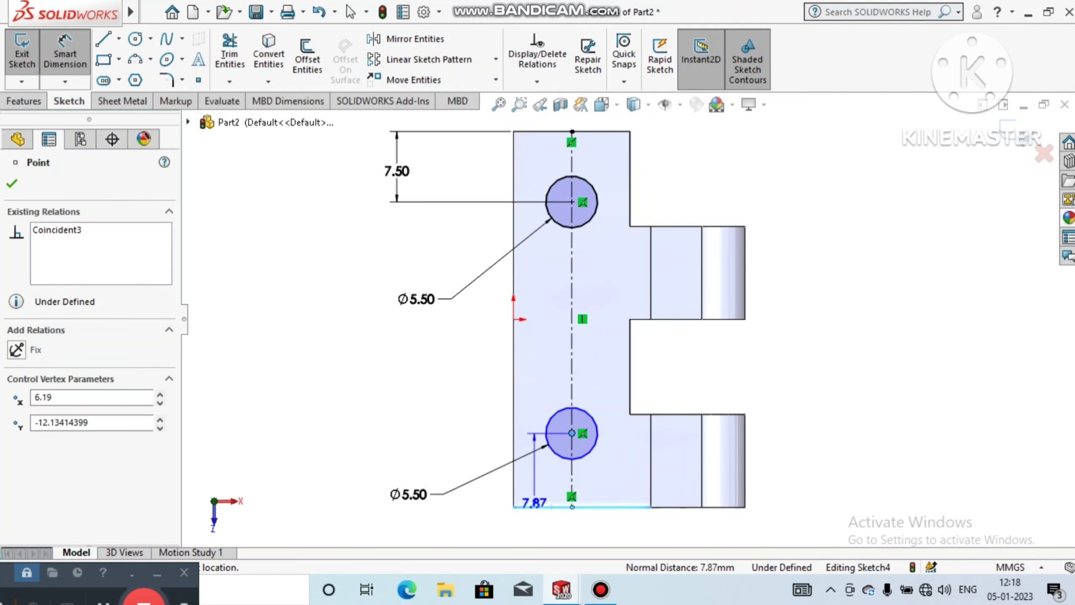
click(316, 468)
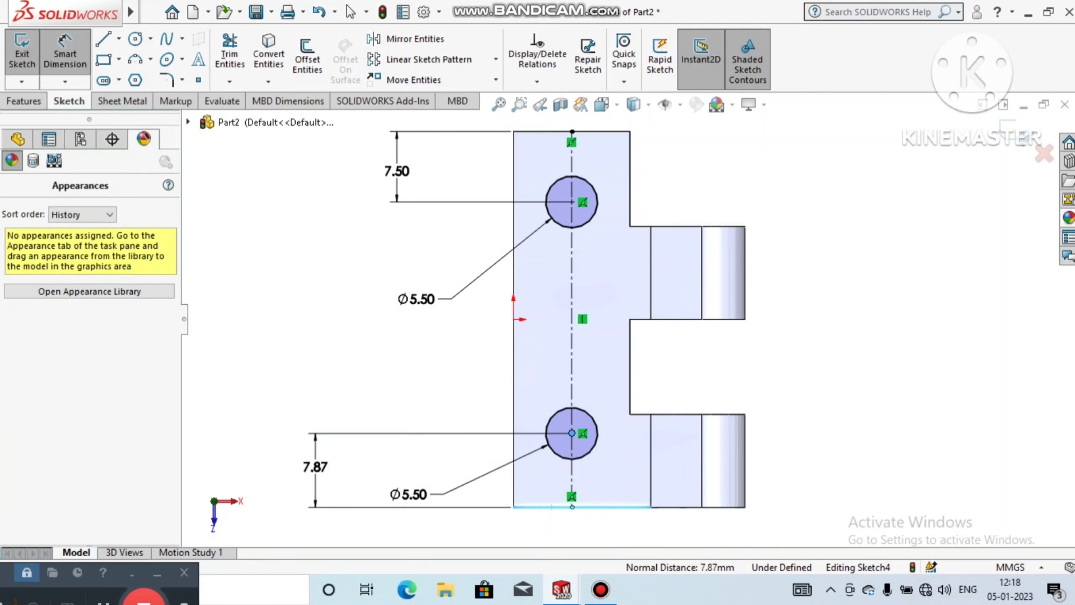
text(7.)
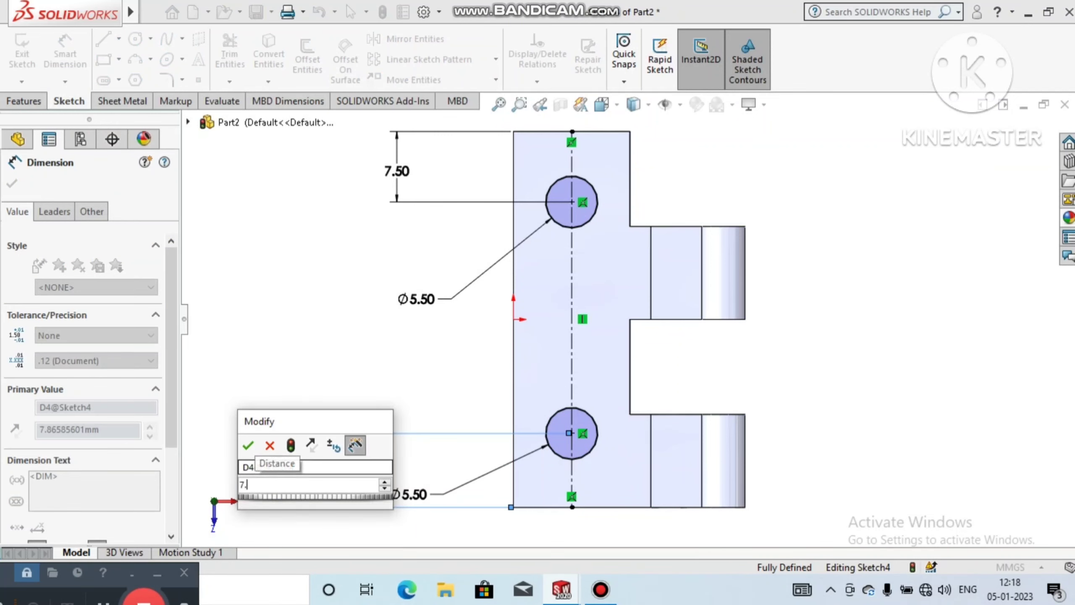
text(5)
key(Return)
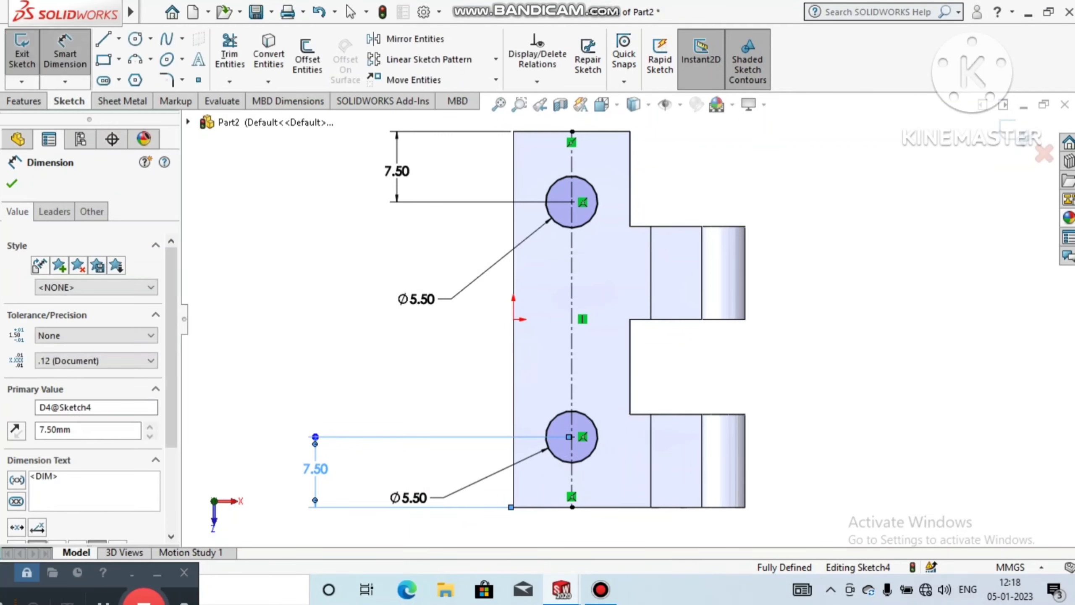
key(Escape)
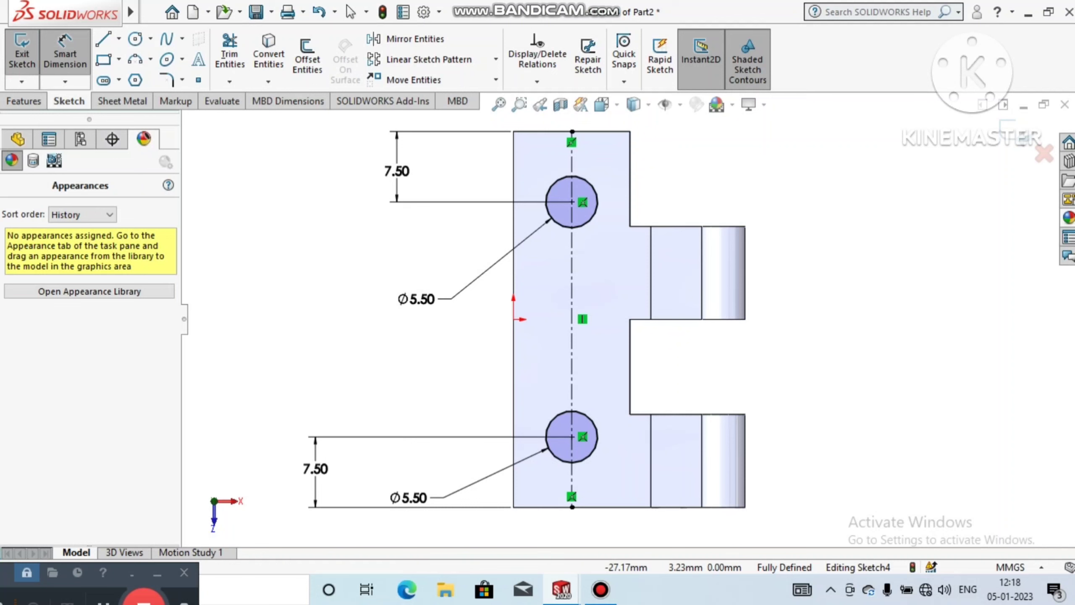
Step: Cut both 5.5 mm circles through the plate using an Extruded Cut with the Up To Next end condition
click(23, 101)
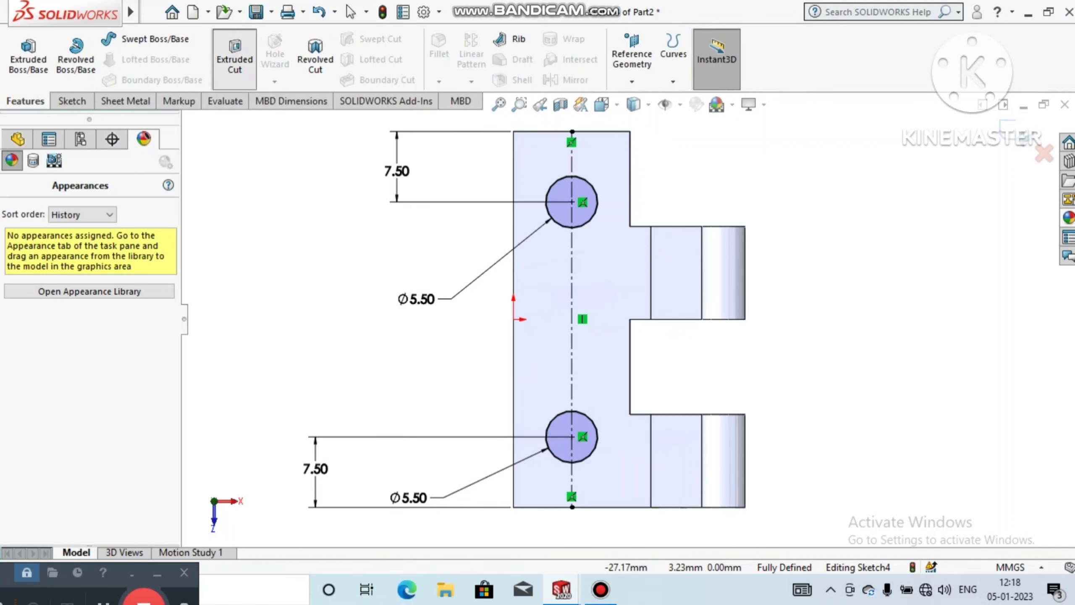
click(234, 57)
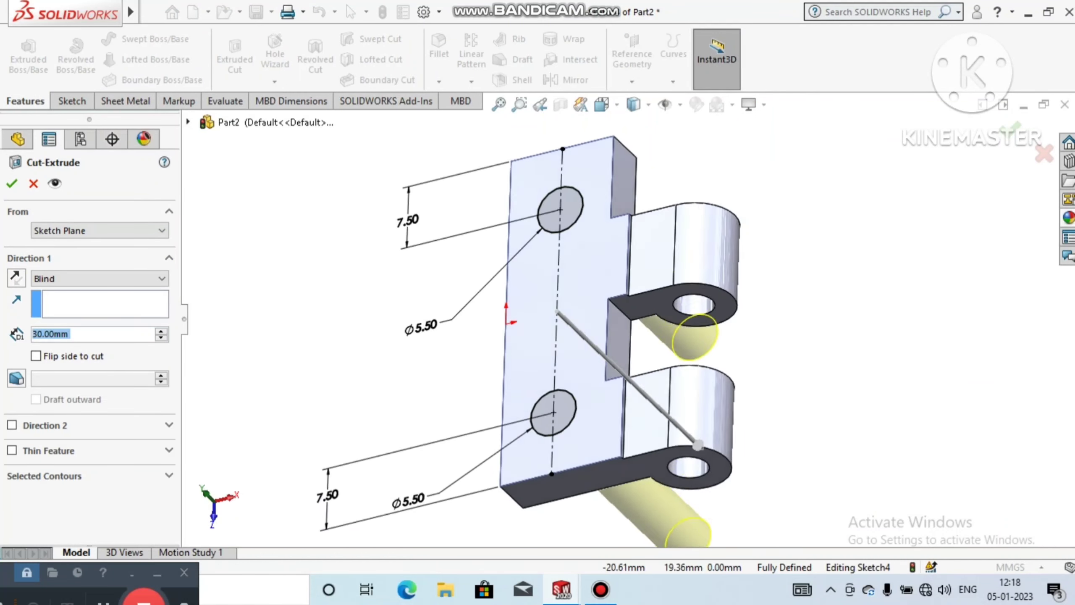
click(100, 278)
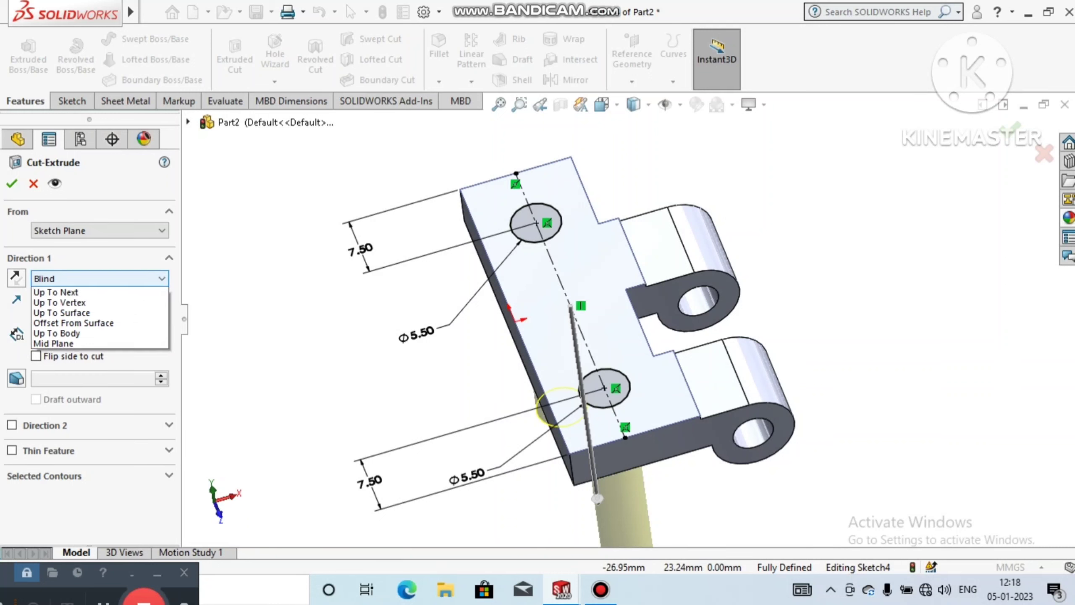
click(56, 324)
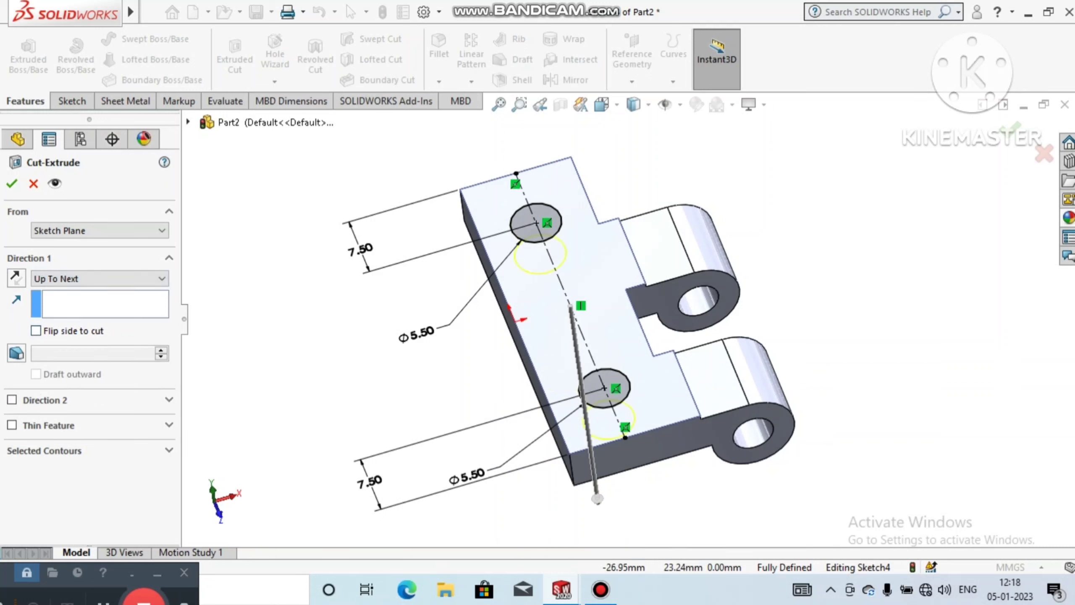
click(12, 184)
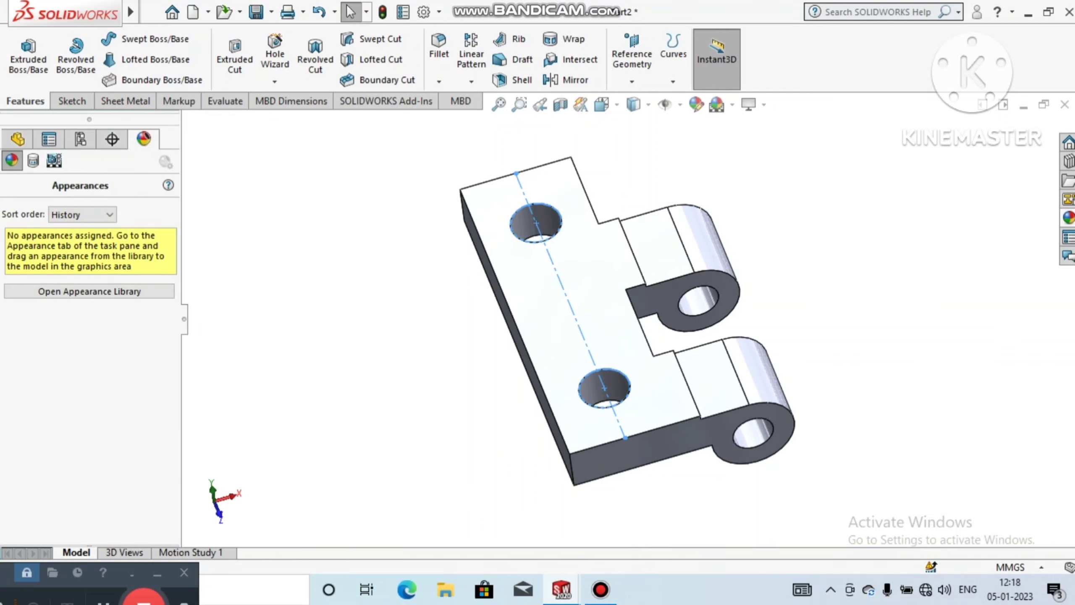
key(Escape)
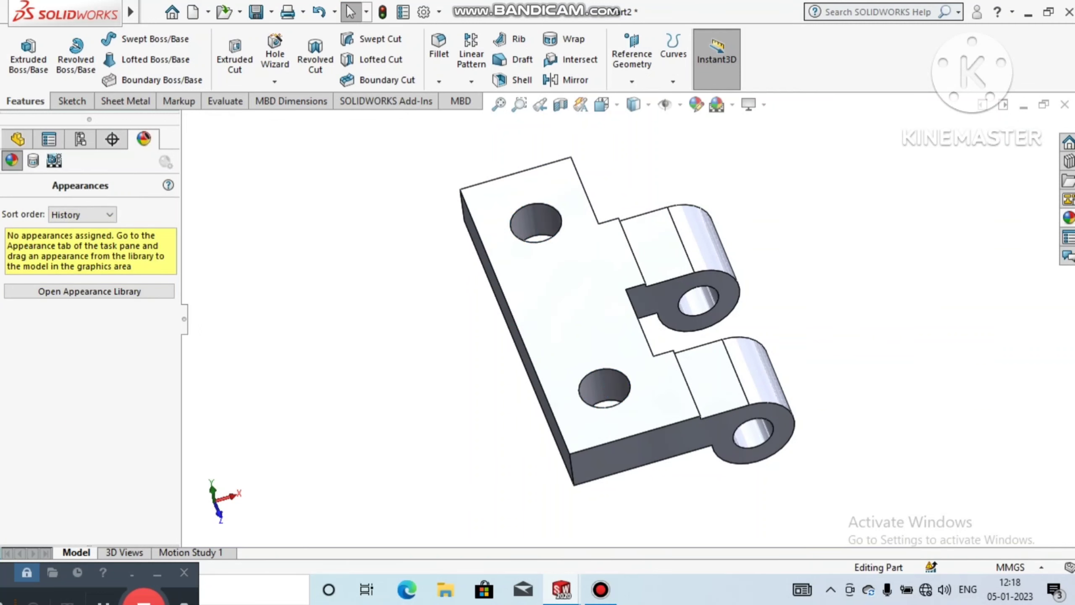
Step: Chamfer the upper edges of both screw holes with a 2.3 mm distance at 45 degrees
middle_drag(626, 347, 661, 319)
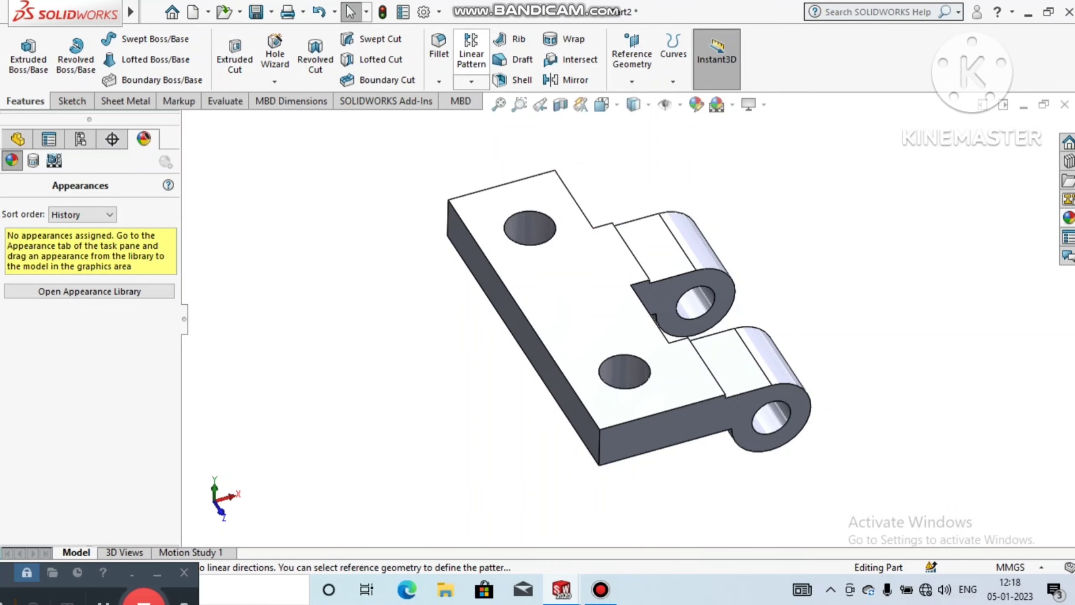
click(439, 82)
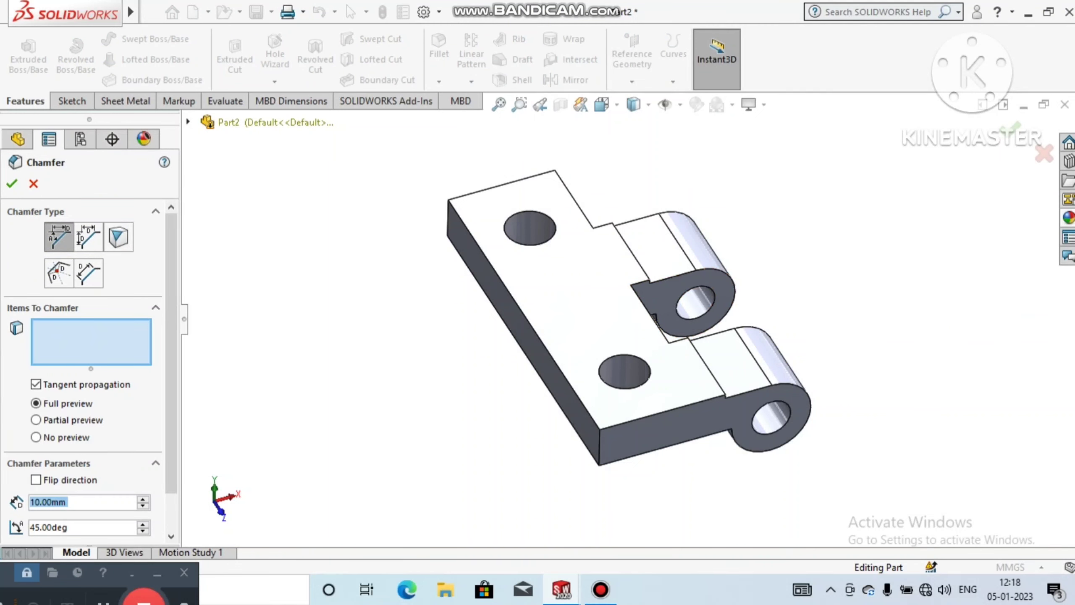
text(2)
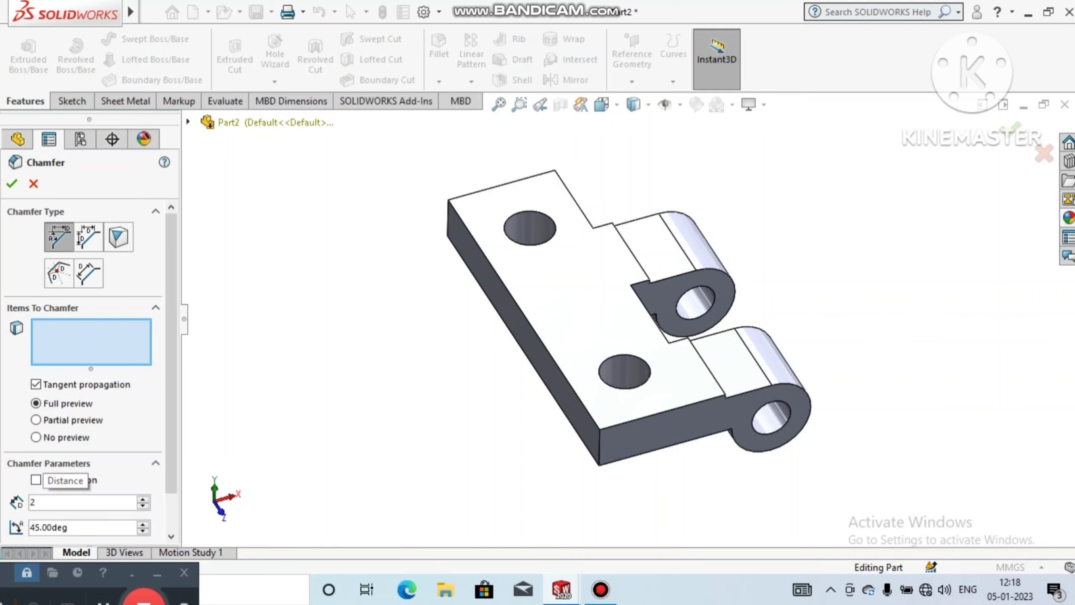
text(.3)
key(Return)
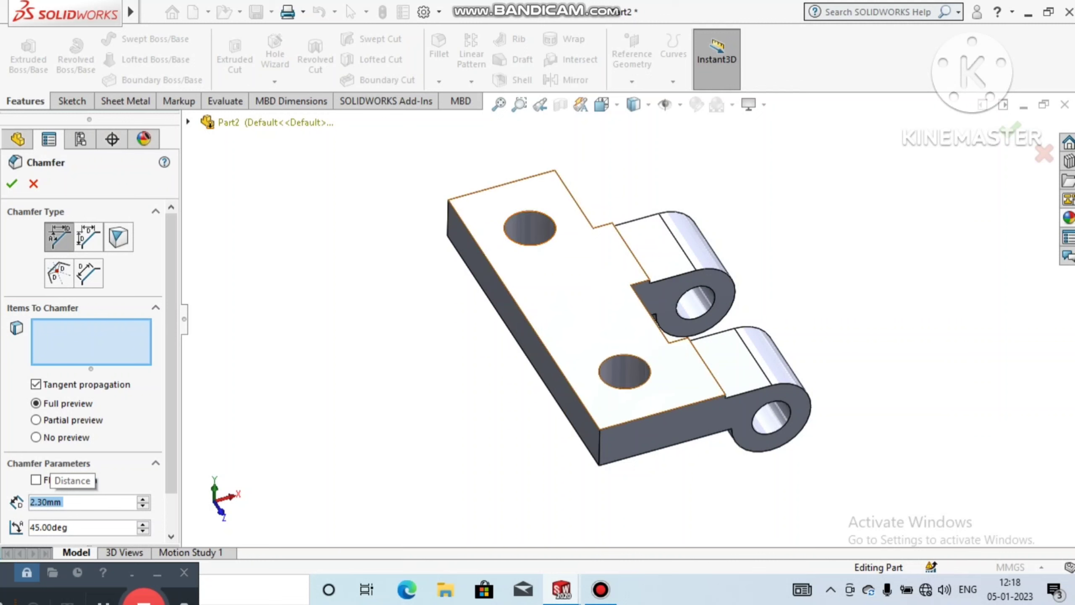
click(546, 243)
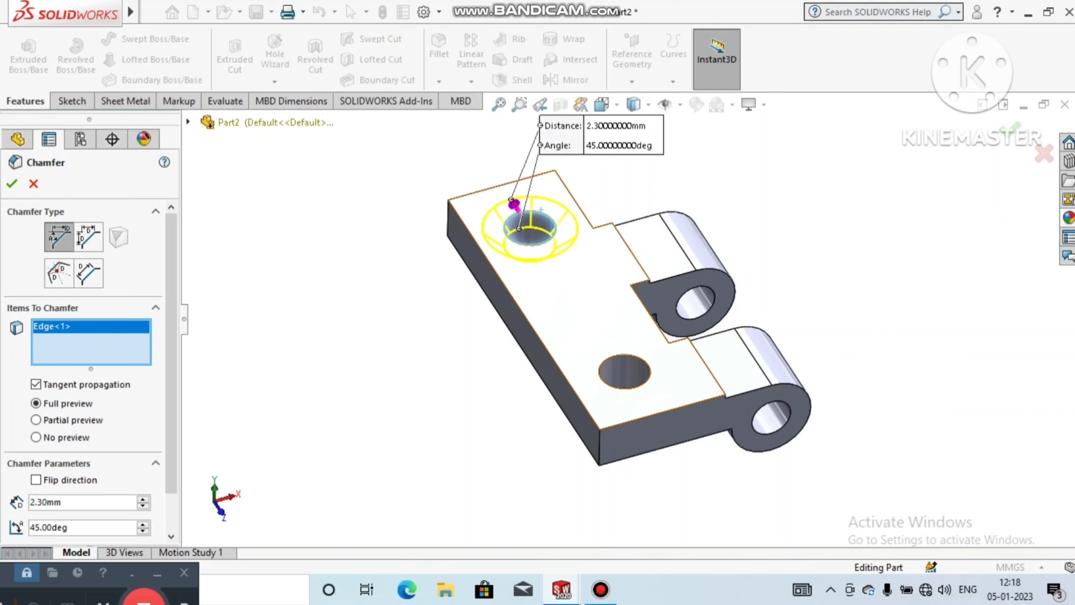
click(624, 354)
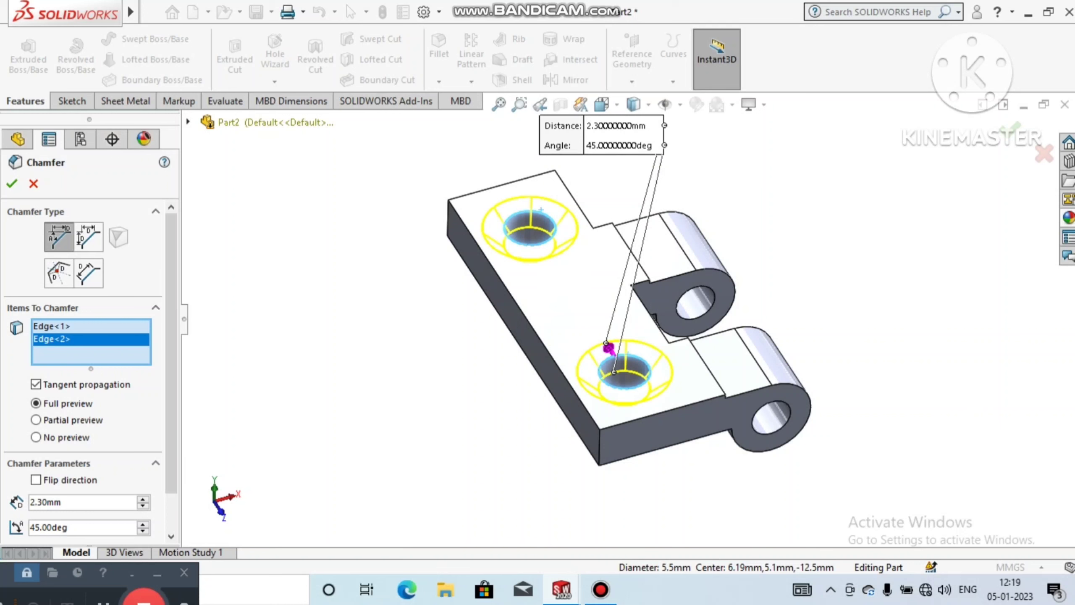
click(12, 184)
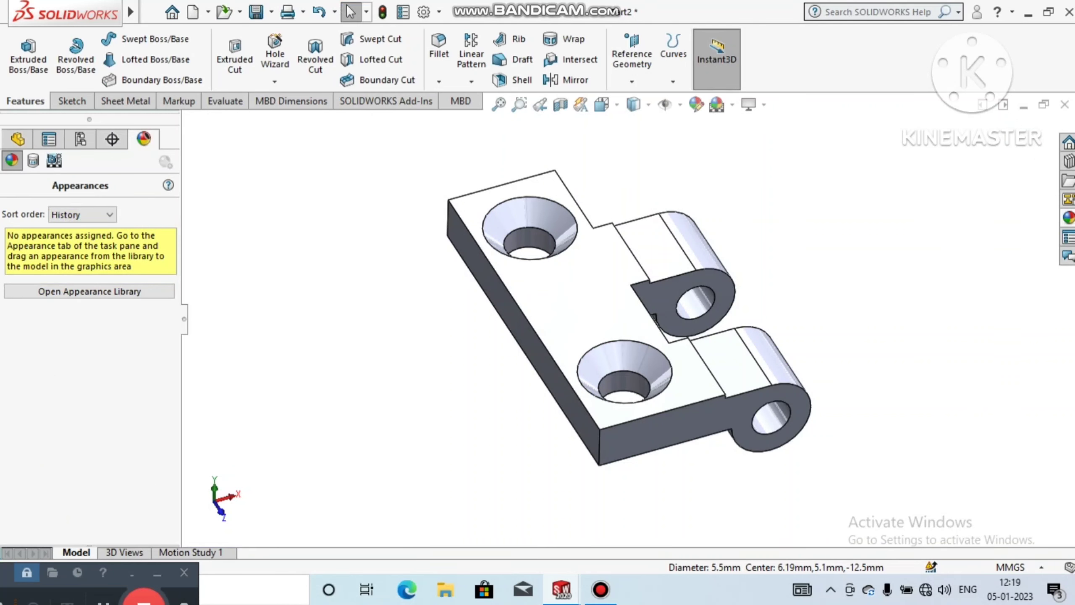
Step: Apply the black high gloss plastic appearance to the whole hinge part
middle_drag(529, 339, 455, 354)
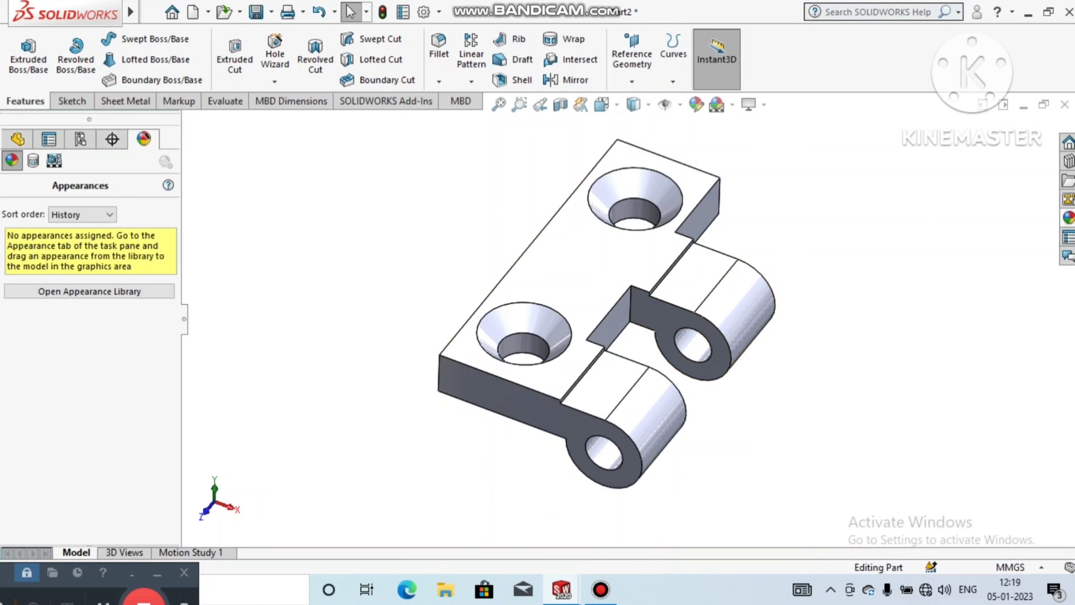
click(1069, 218)
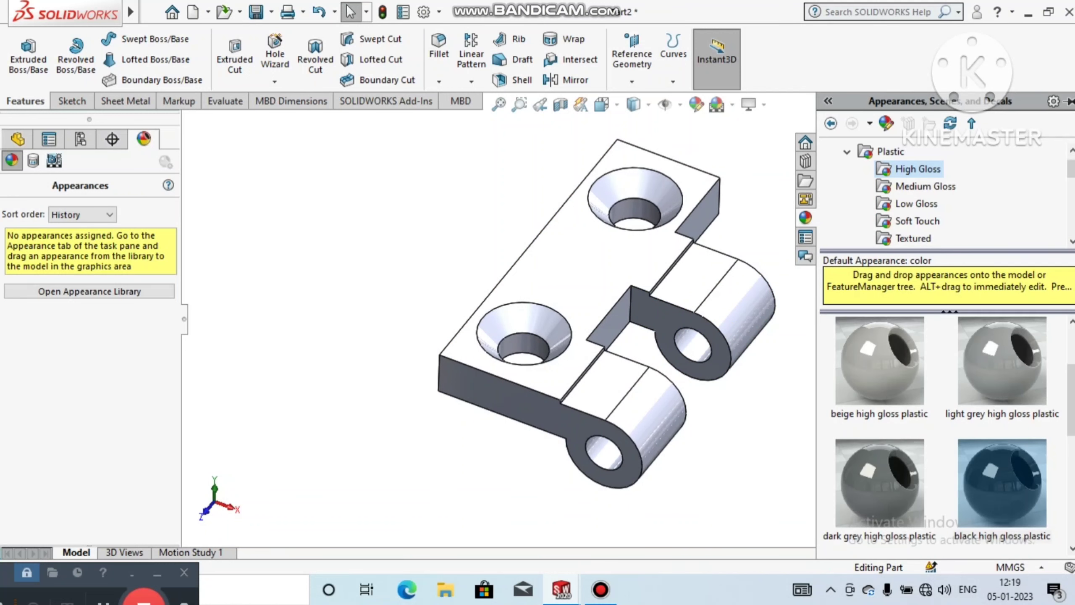
double_click(1002, 483)
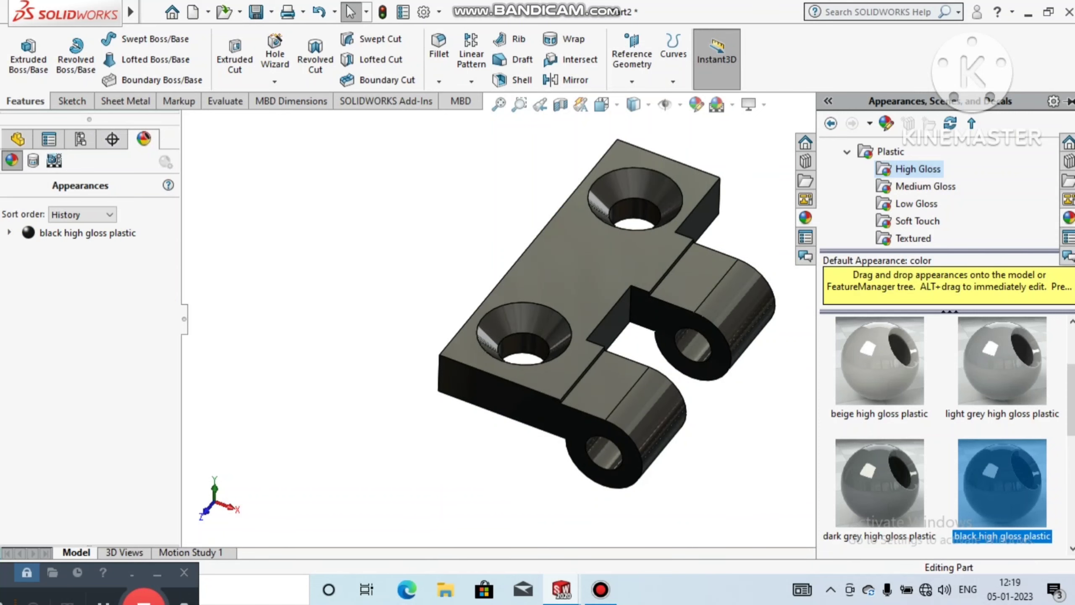
middle_drag(546, 462, 530, 399)
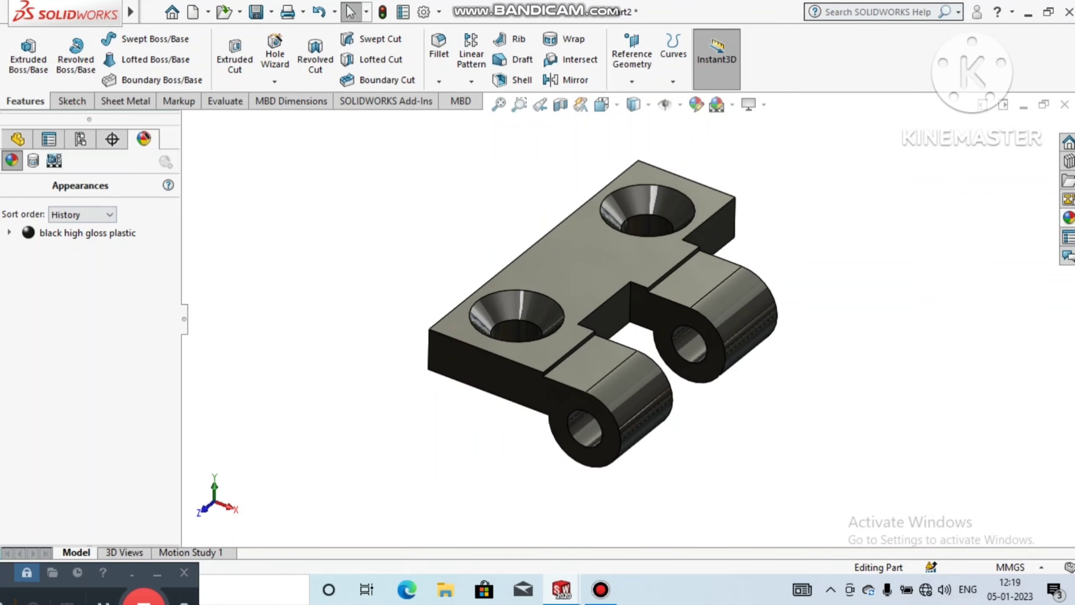
Step: Start saving the part as a new file, creating a Desktop folder named "Hinges new" and opening it as the save location
mouse_move(131, 12)
click(180, 12)
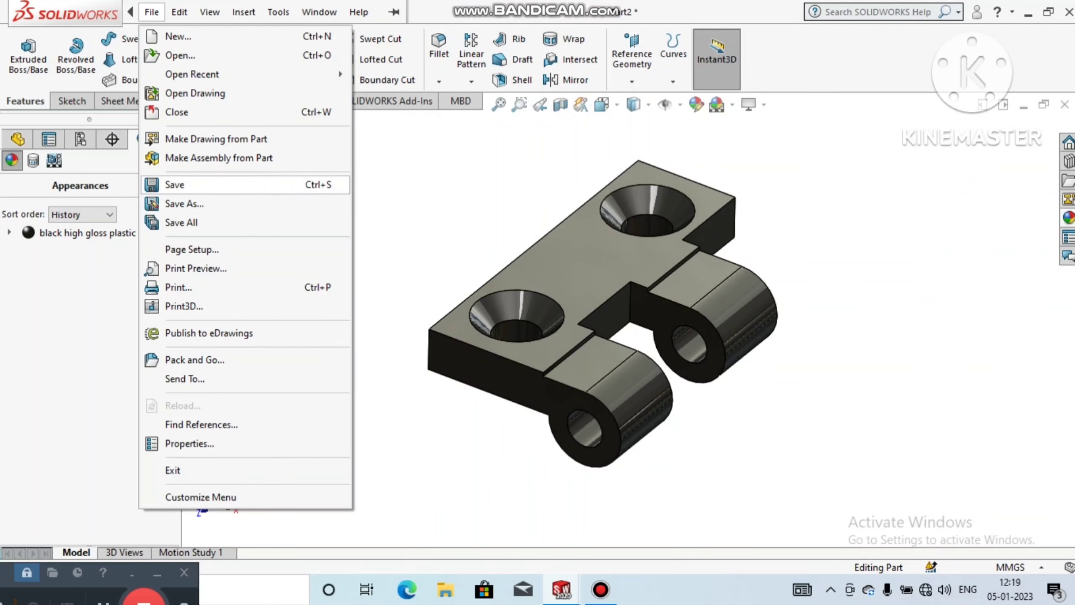
click(184, 204)
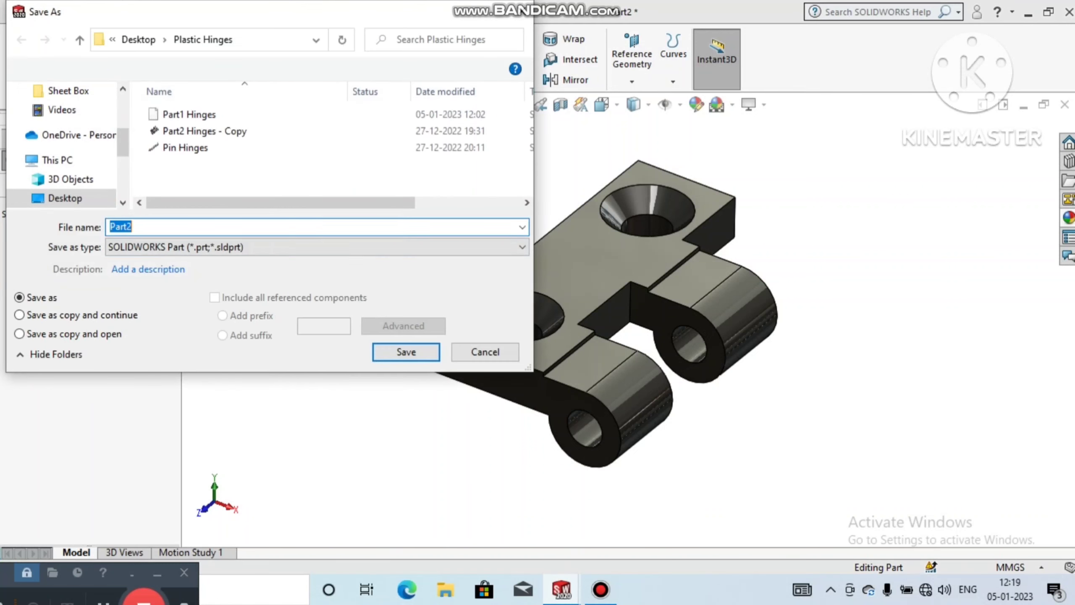
click(79, 40)
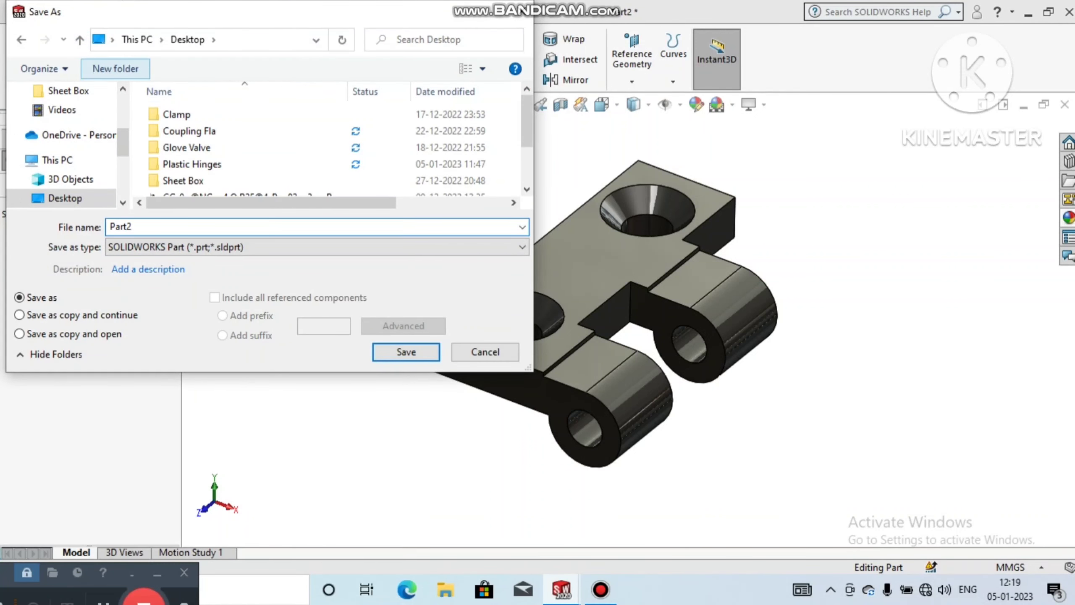
click(115, 68)
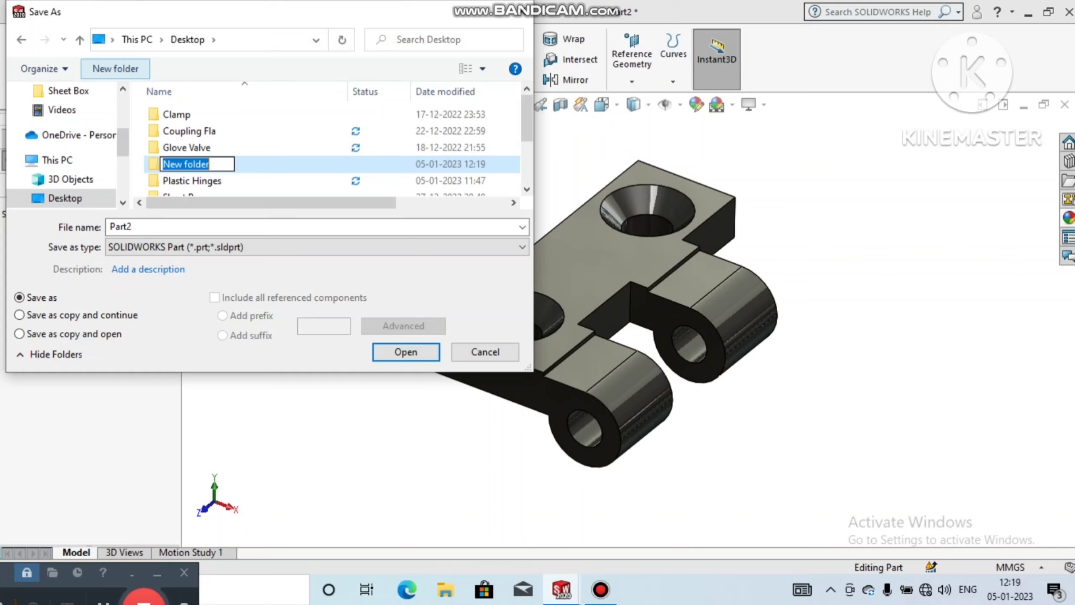
text(Hinges new)
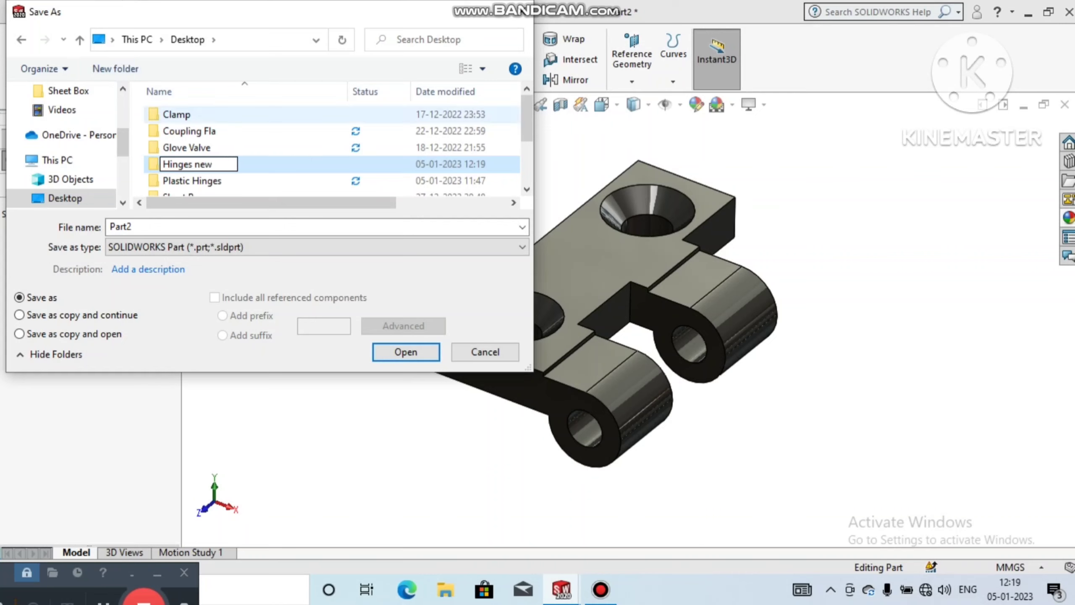
key(Return)
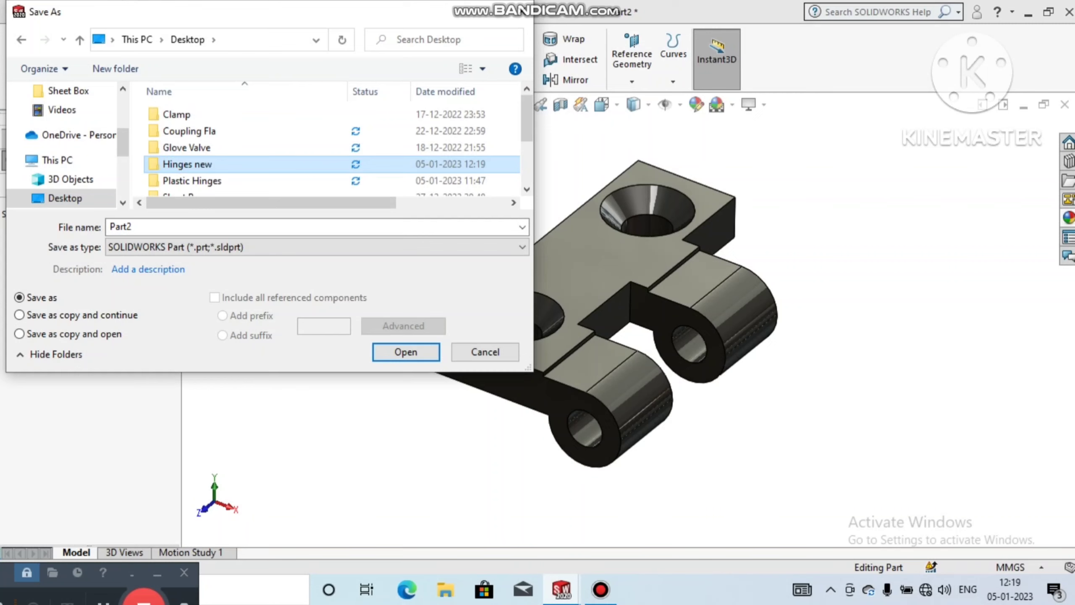
double_click(188, 164)
click(237, 227)
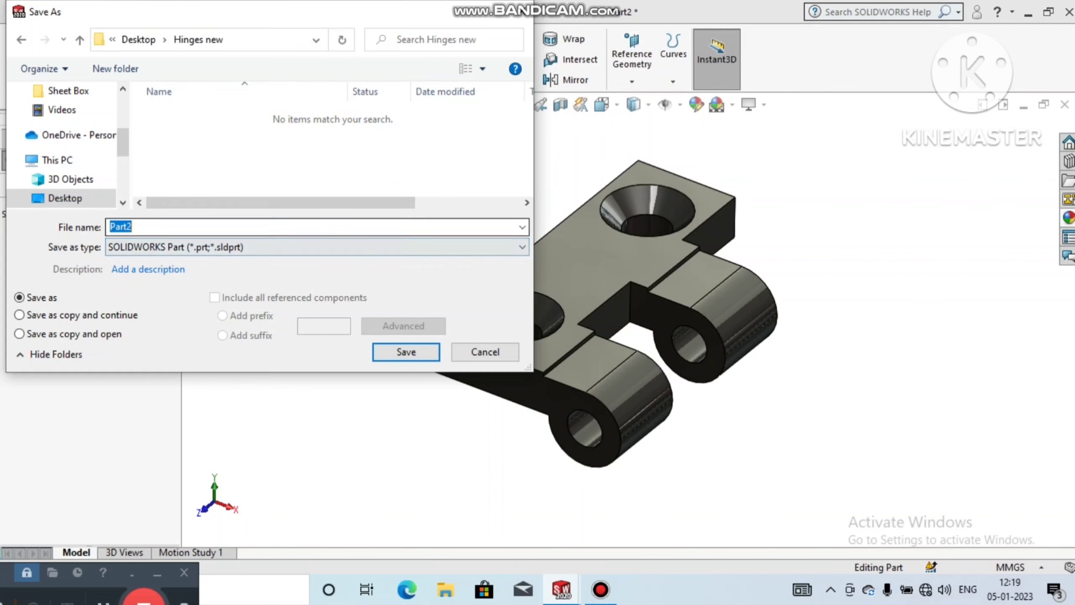
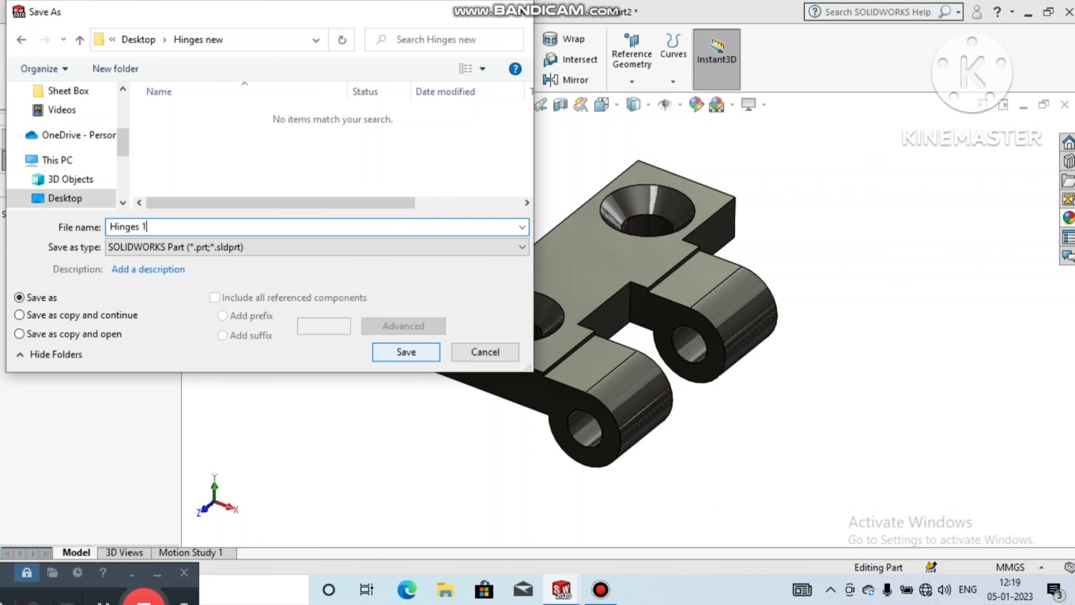
Step: Save the part as "Hinges 1", then switch to the desktop and open the "Hinges new" folder
key(Return)
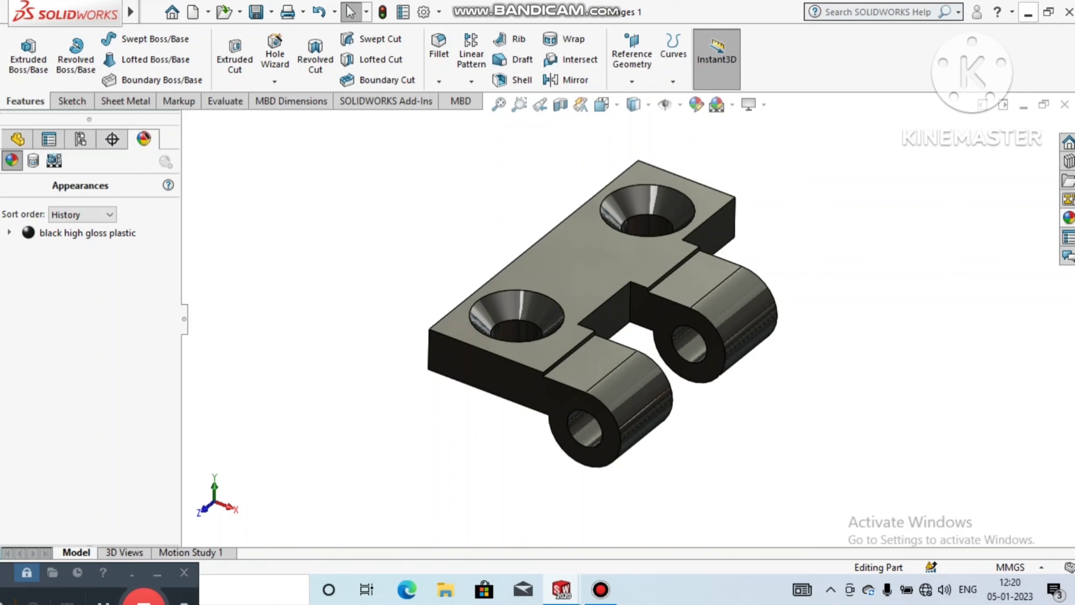
click(1028, 13)
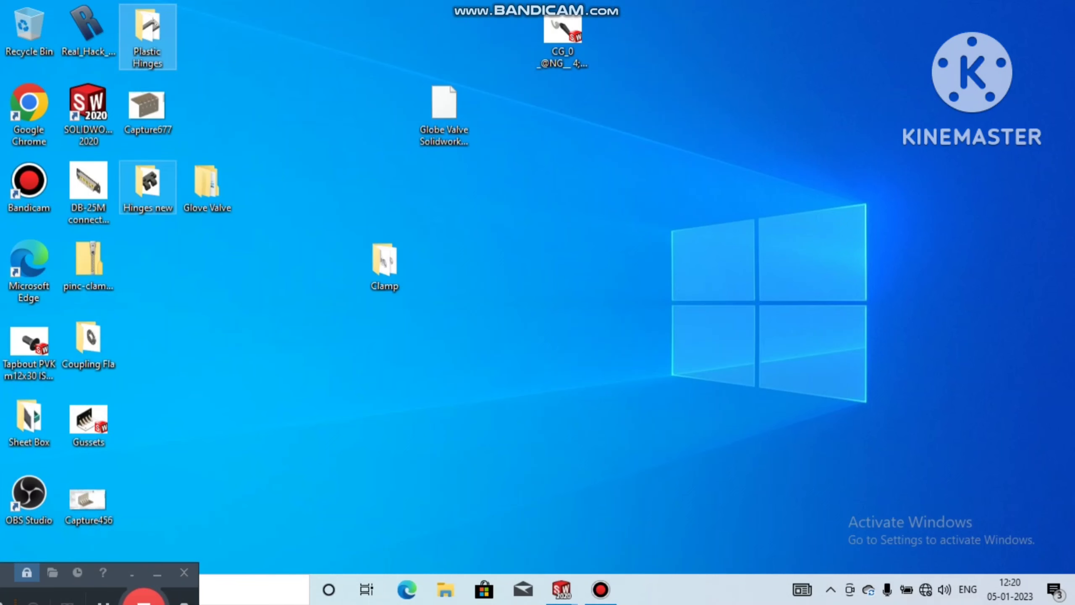
click(148, 187)
double_click(148, 187)
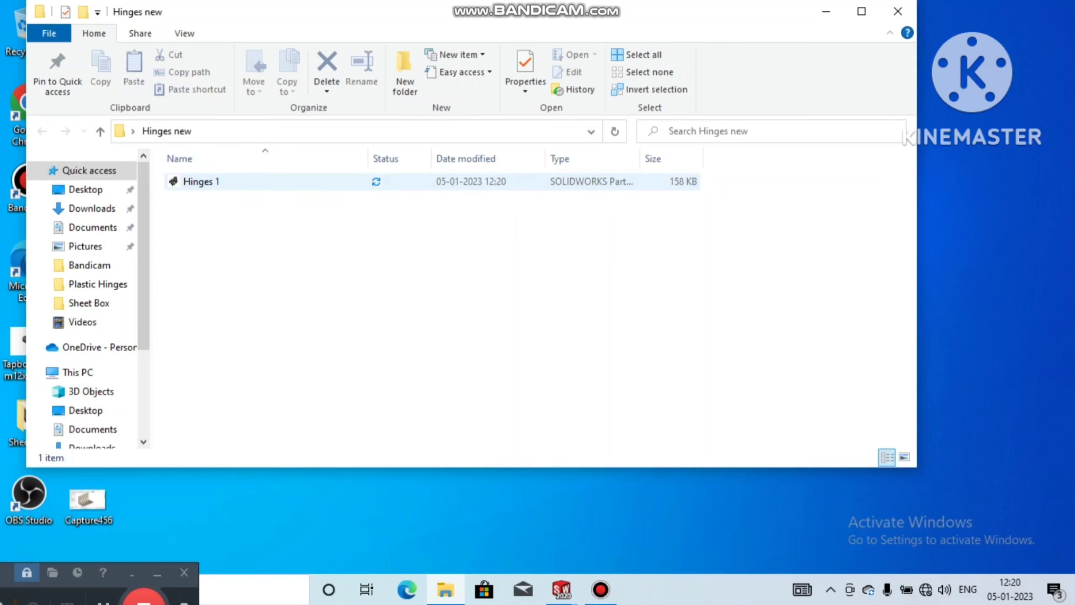
Step: Duplicate the "Hinges 1" part file within the "Hinges new" folder
click(197, 184)
right_click(196, 185)
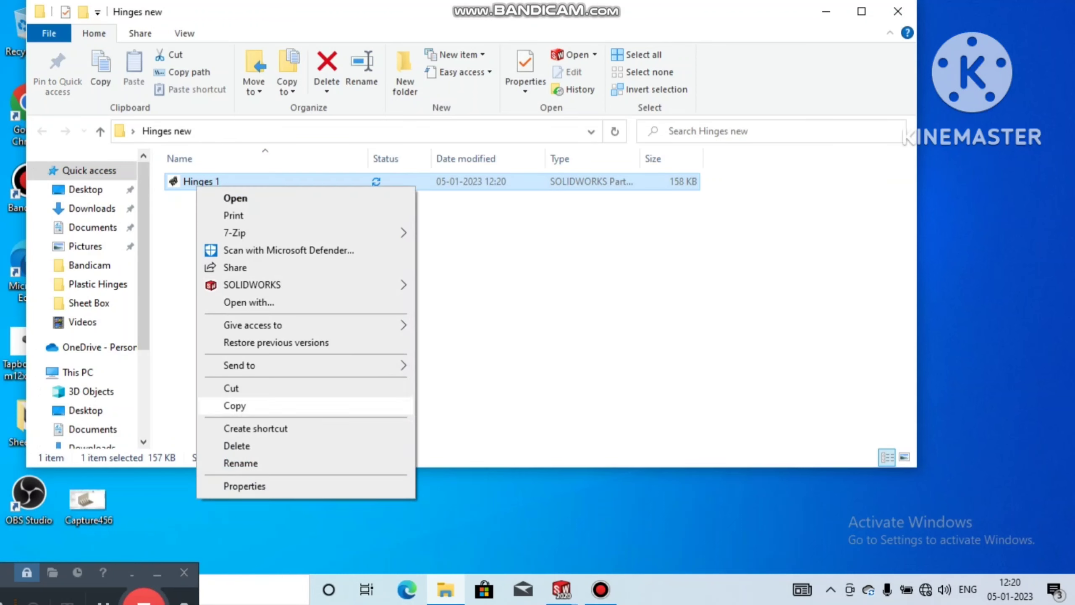
click(233, 406)
click(179, 216)
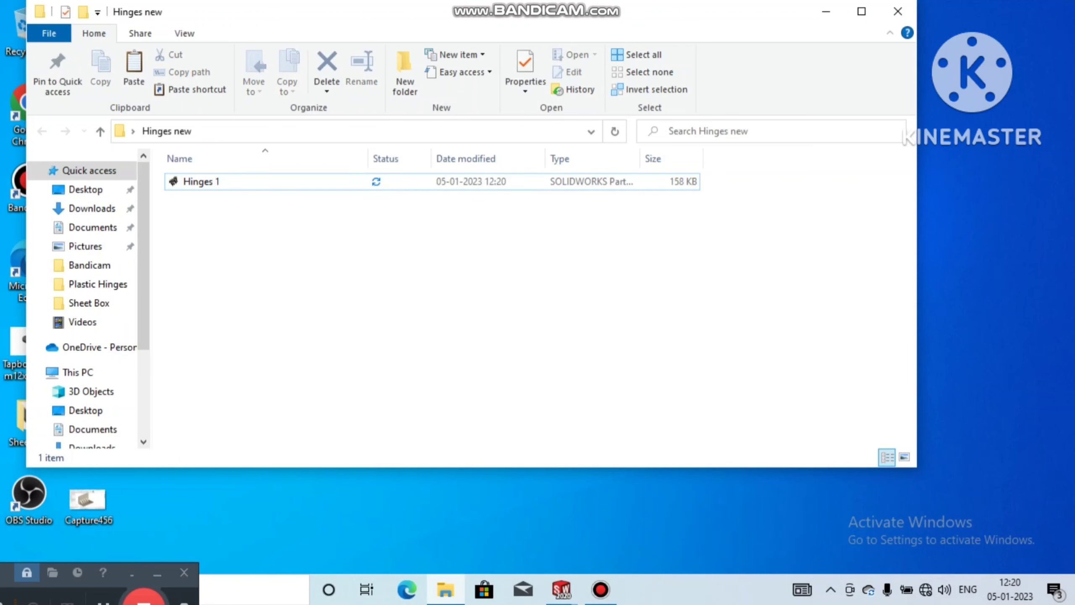
right_click(178, 216)
click(217, 325)
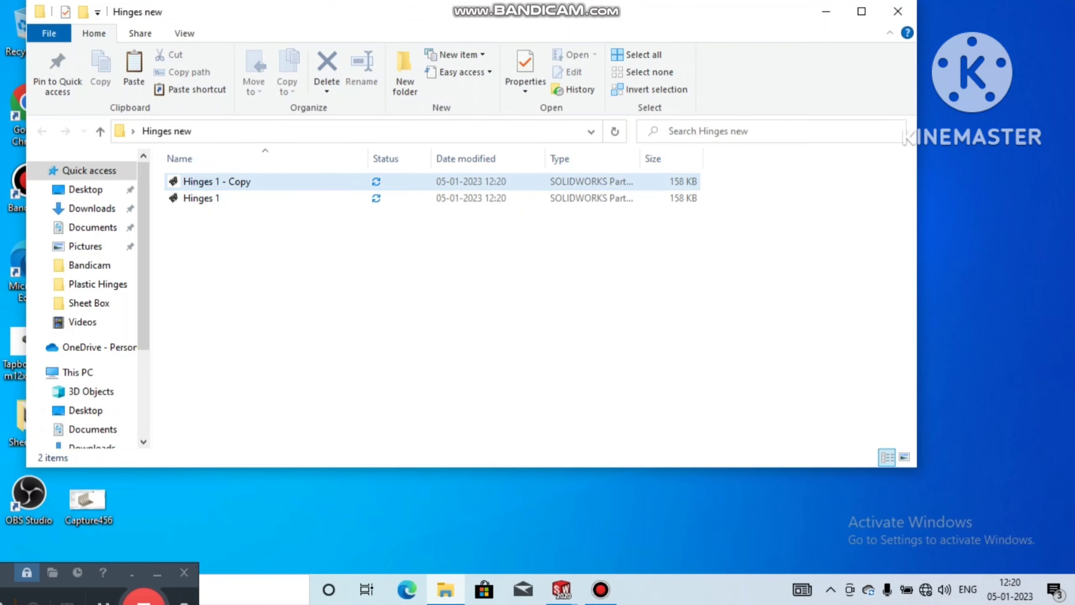
Step: Rename the duplicated part file as "Hinges 1 - Copyn" and minimize the folder window
right_click(230, 183)
click(274, 460)
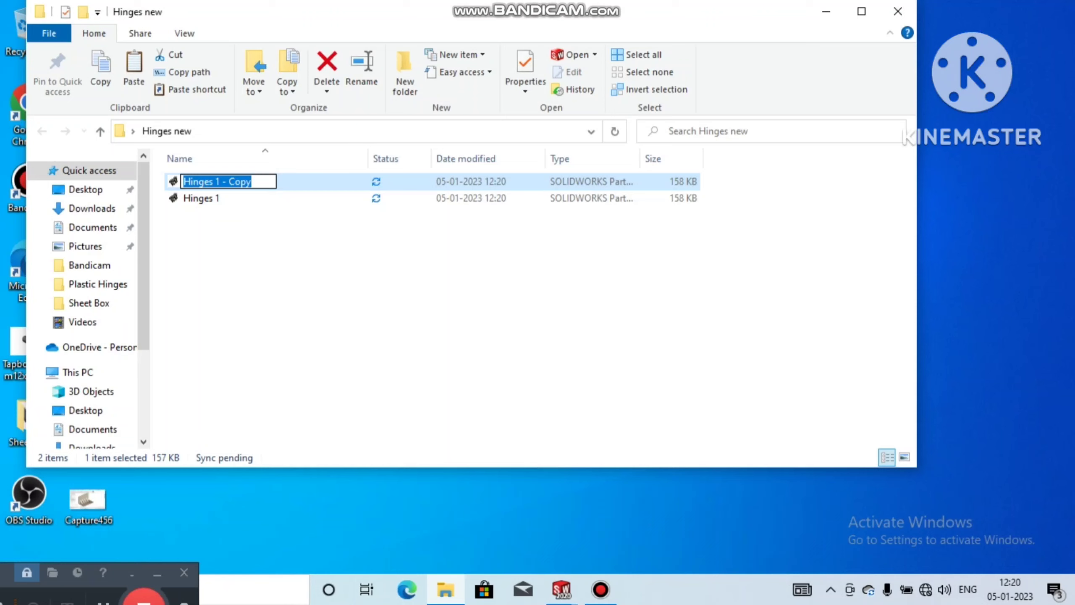
click(253, 182)
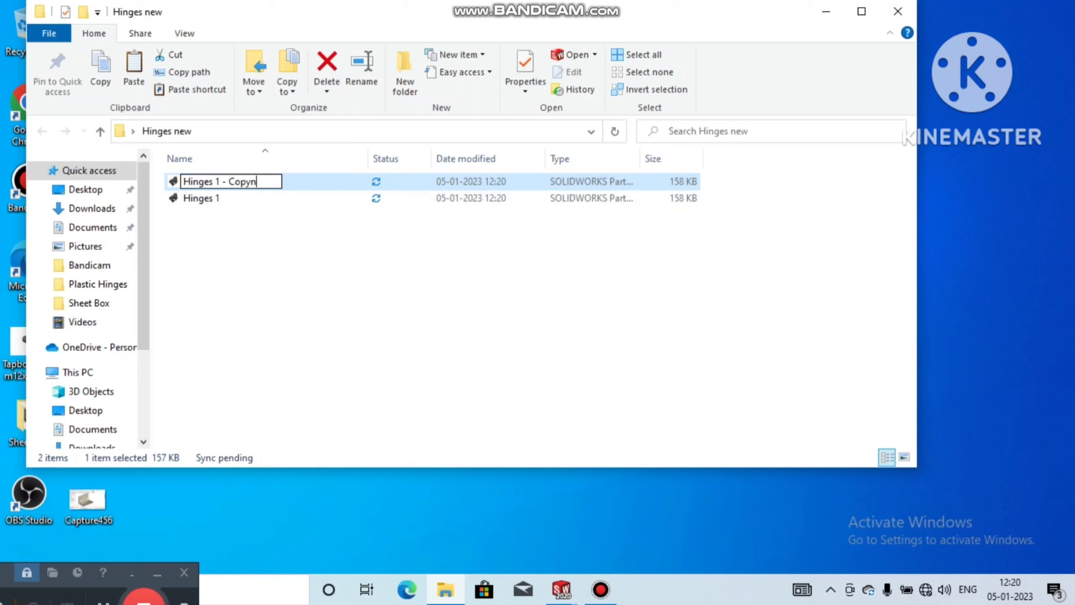
key(Return)
click(826, 12)
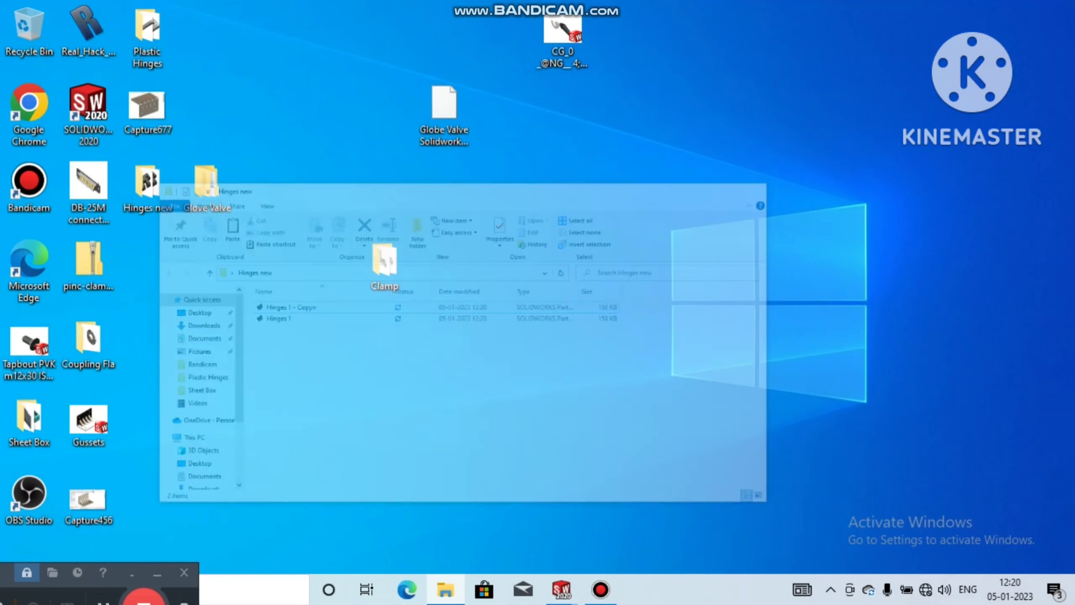
Step: Switch back to SOLIDWORKS and open the "Hinges 1 - Copyn" part from the "Hinges new" folder, dismissing the rebuild warning
mouse_move(561, 589)
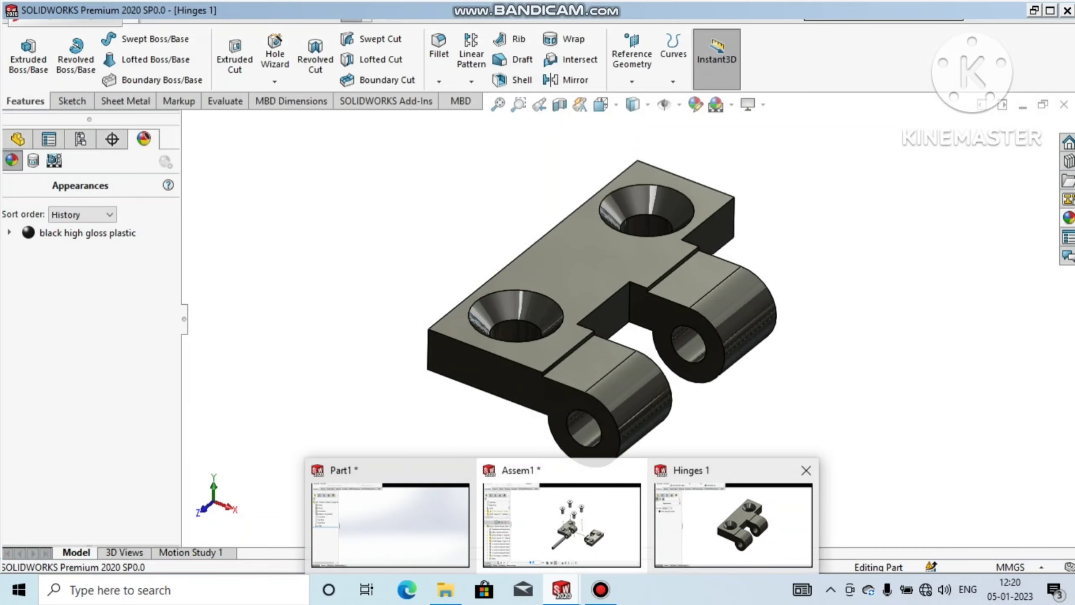
click(733, 525)
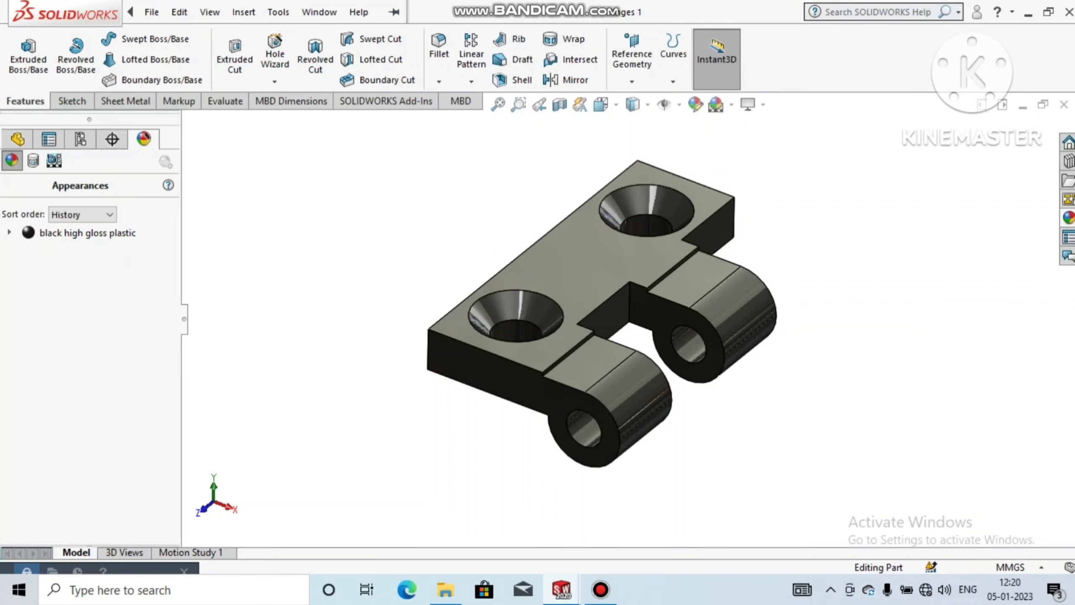
click(151, 12)
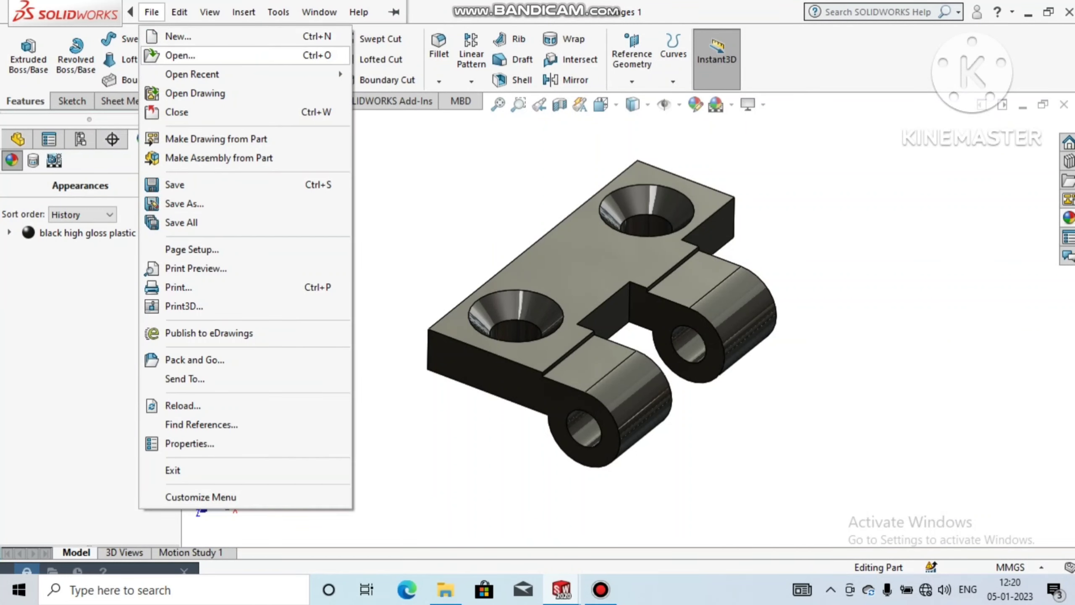
click(180, 56)
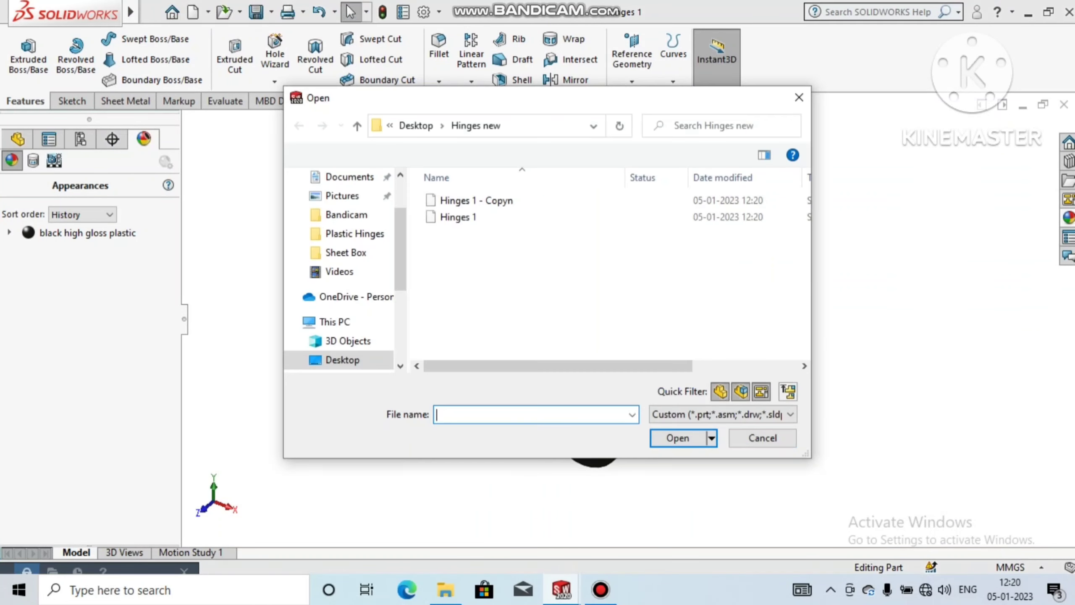
click(477, 201)
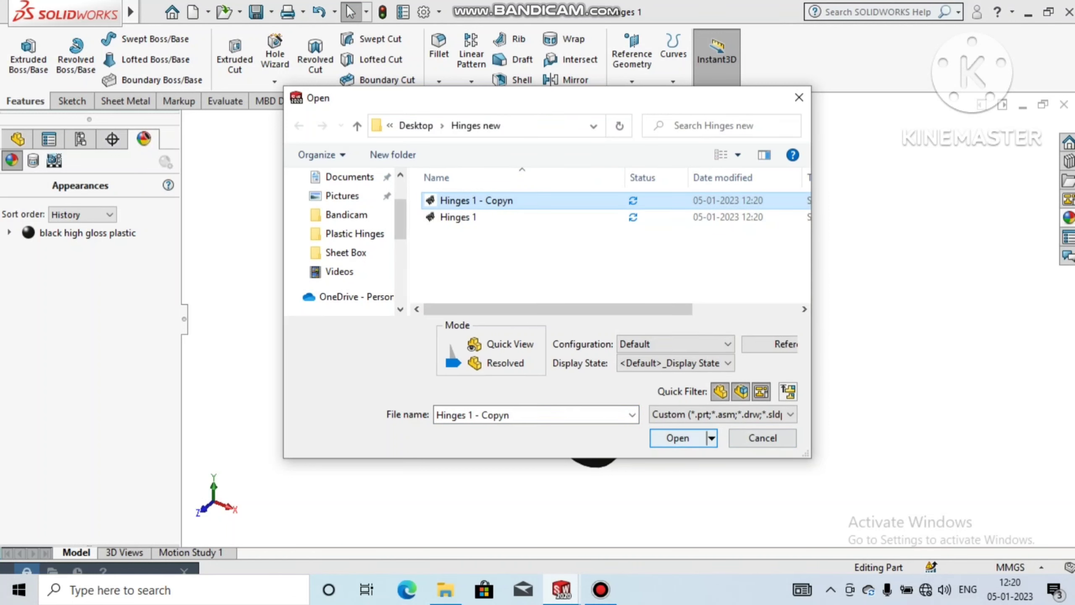
click(678, 438)
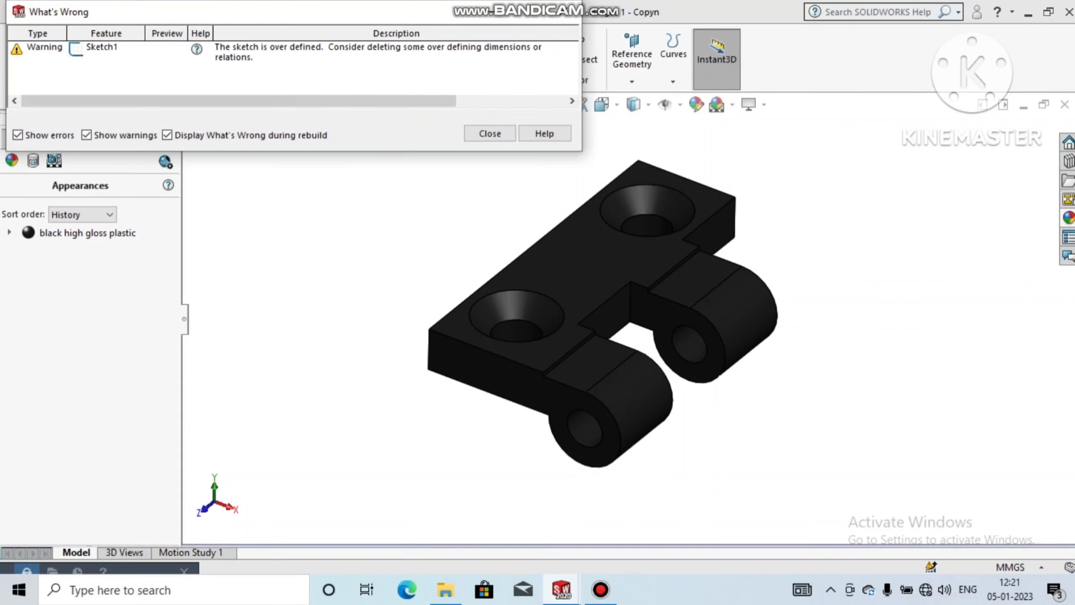
click(564, 11)
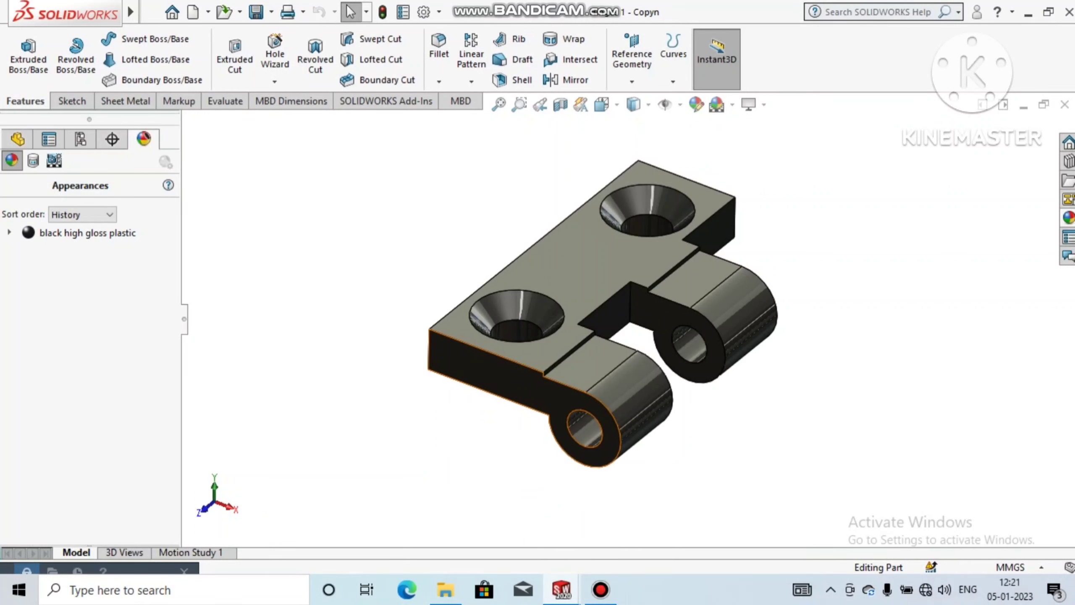
Step: Open Sketch3 of the notch cut Cut-Extrude2 for editing and view it normal to the sketch plane
click(17, 139)
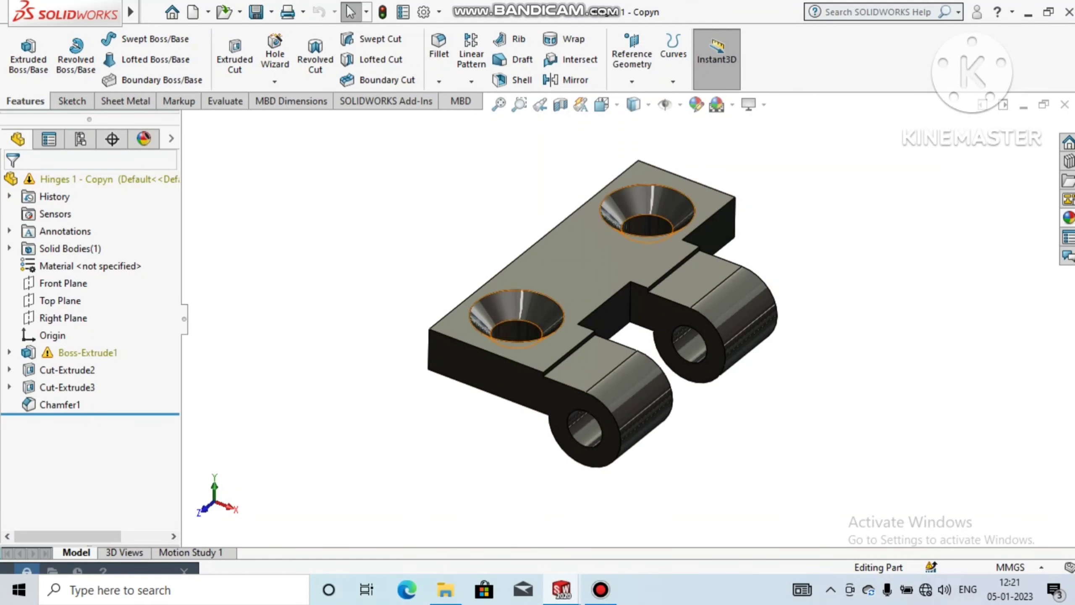
click(9, 352)
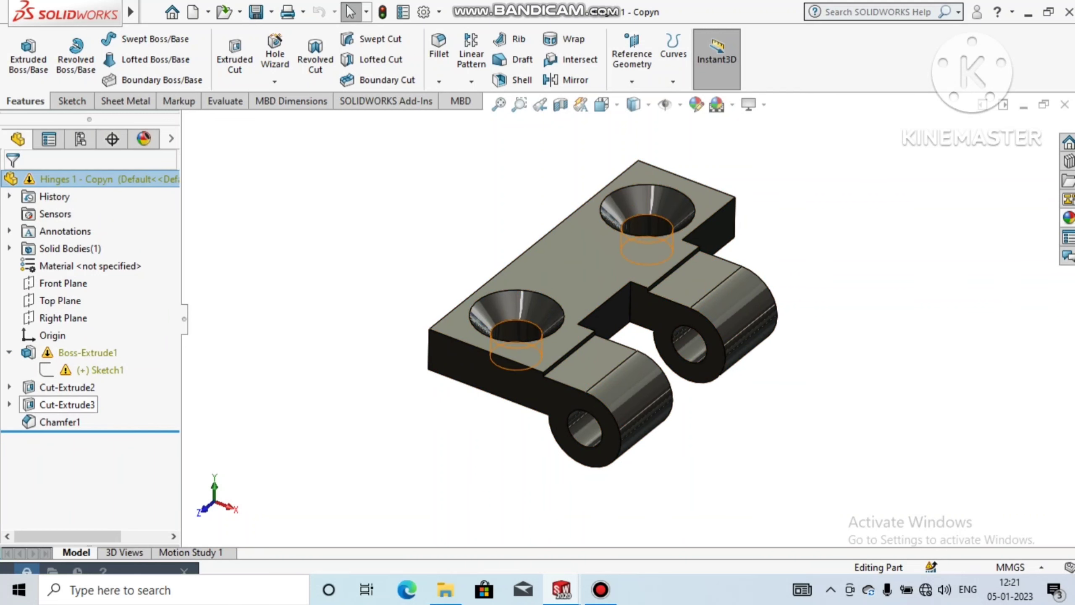
click(9, 387)
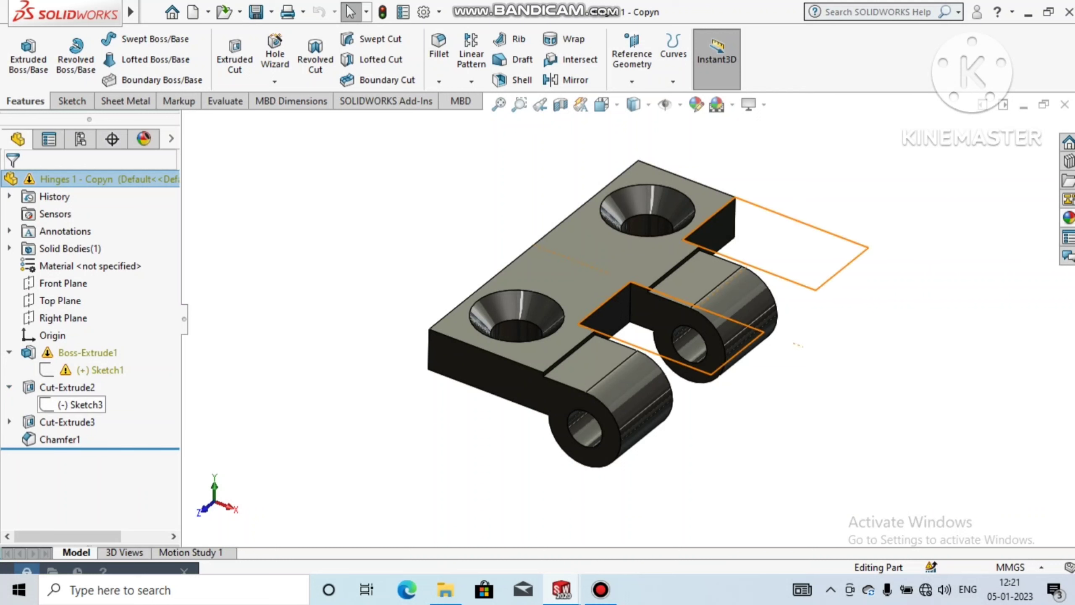
click(80, 405)
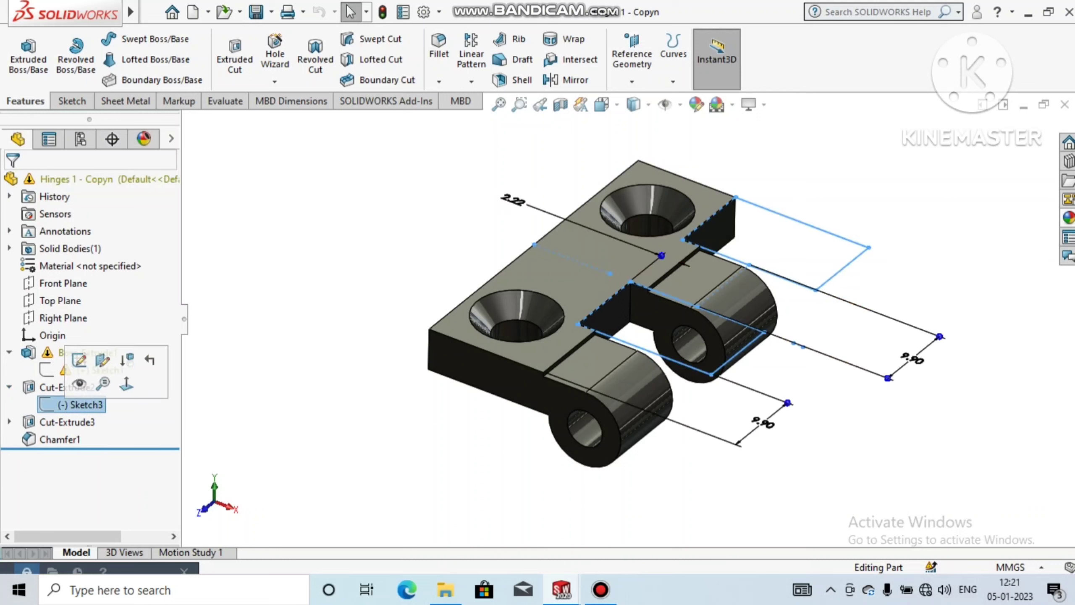
click(78, 360)
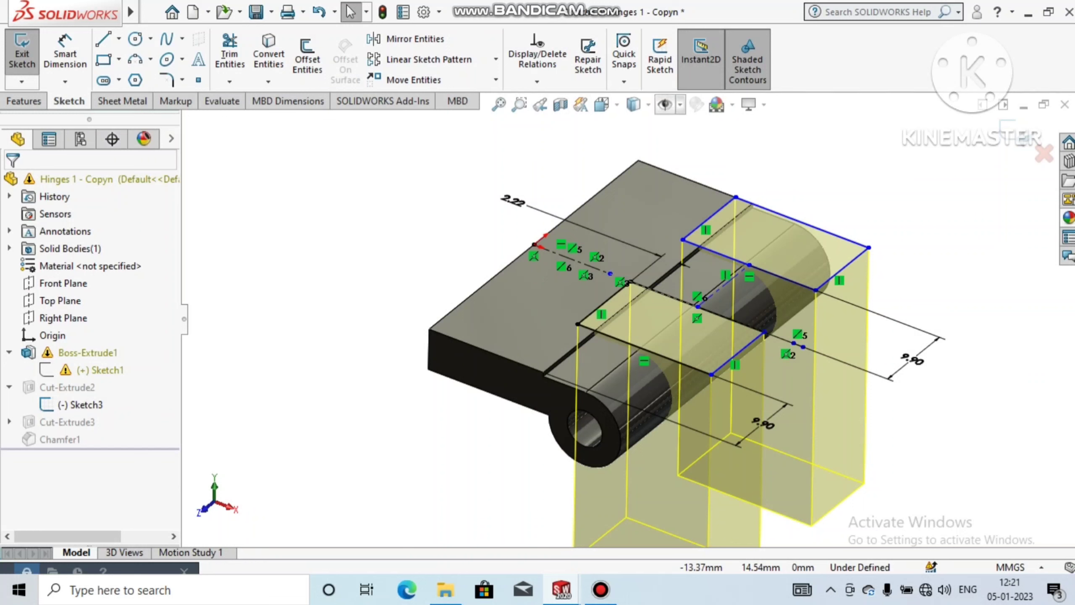
click(602, 104)
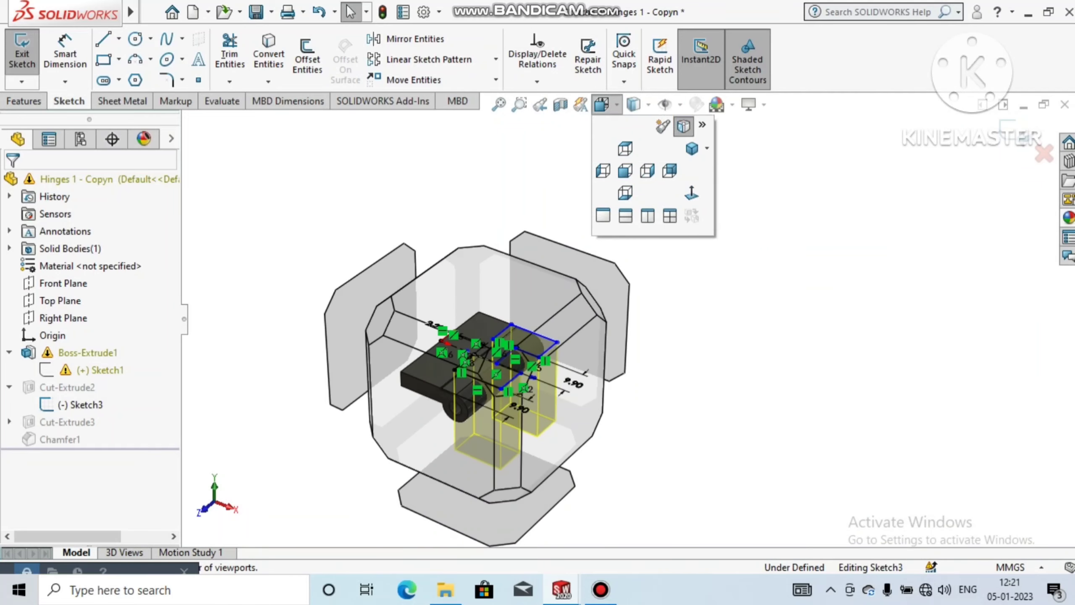
click(691, 193)
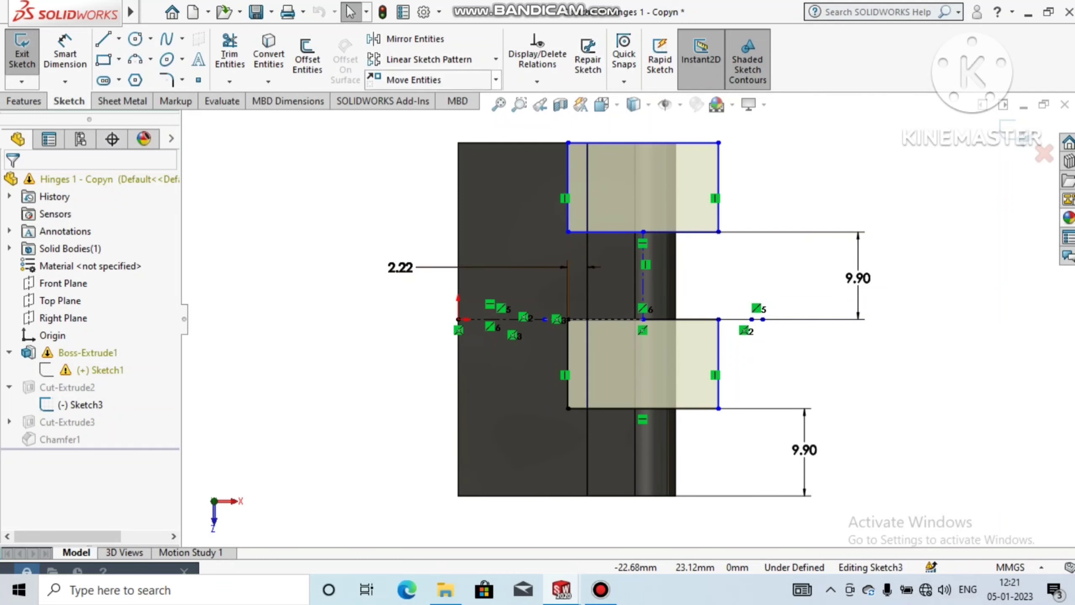
click(407, 80)
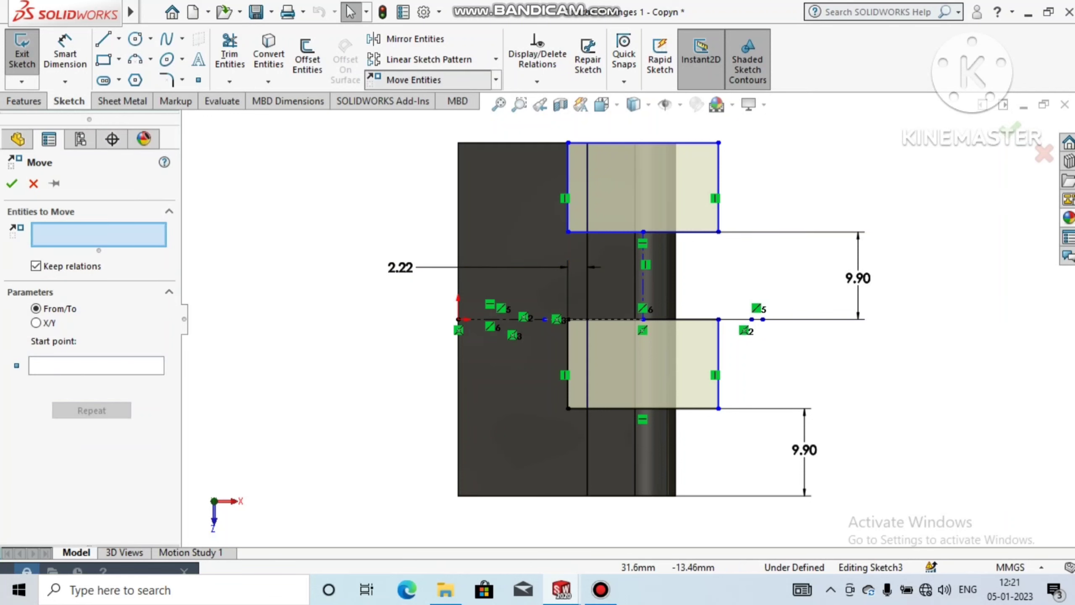
drag(738, 438, 539, 303)
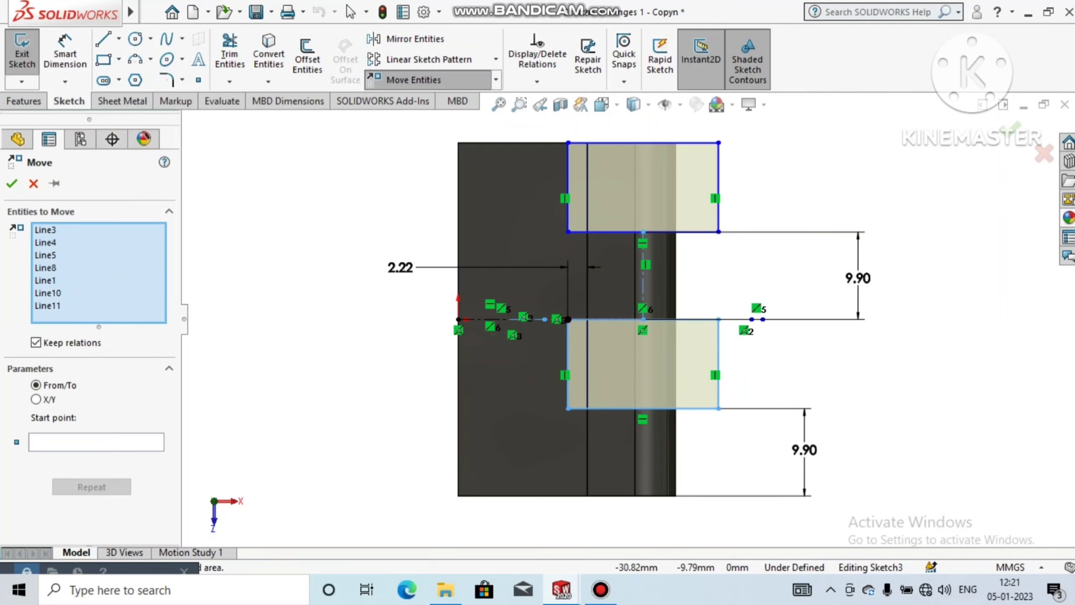
click(36, 399)
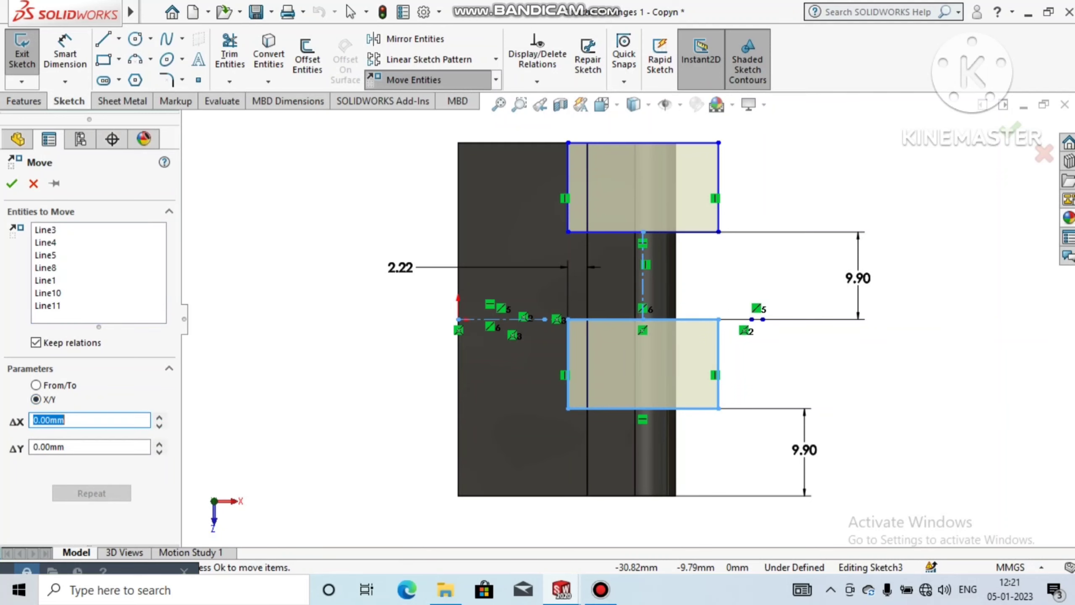
click(36, 385)
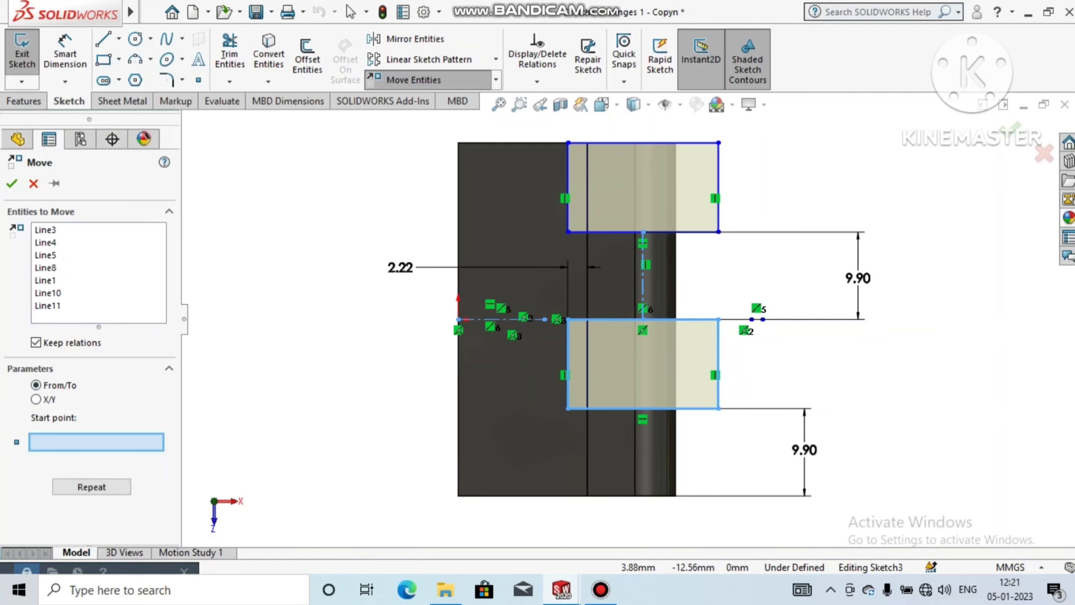
click(643, 408)
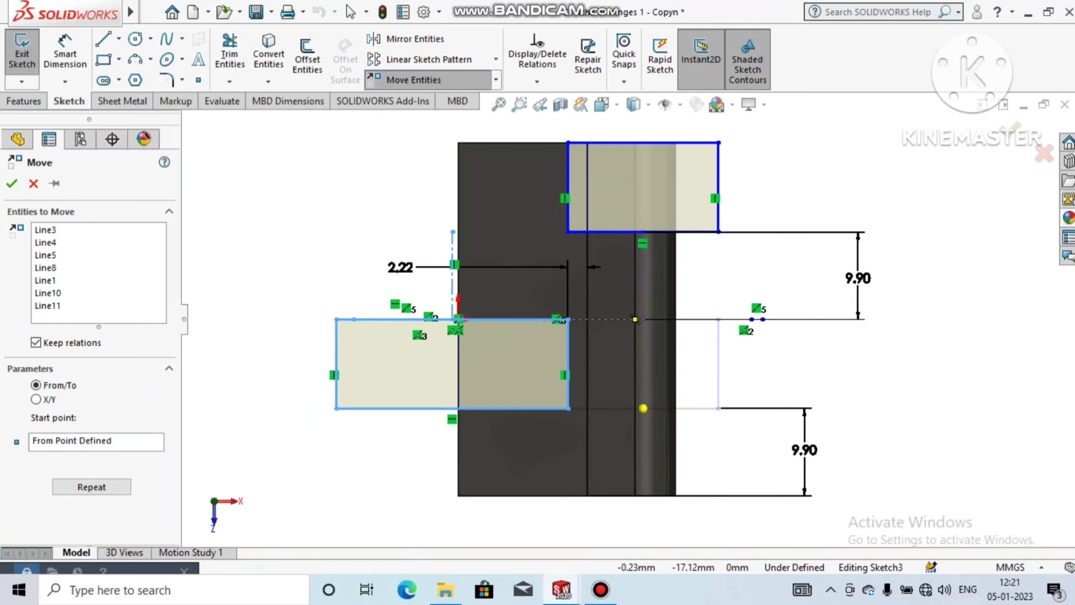
click(643, 408)
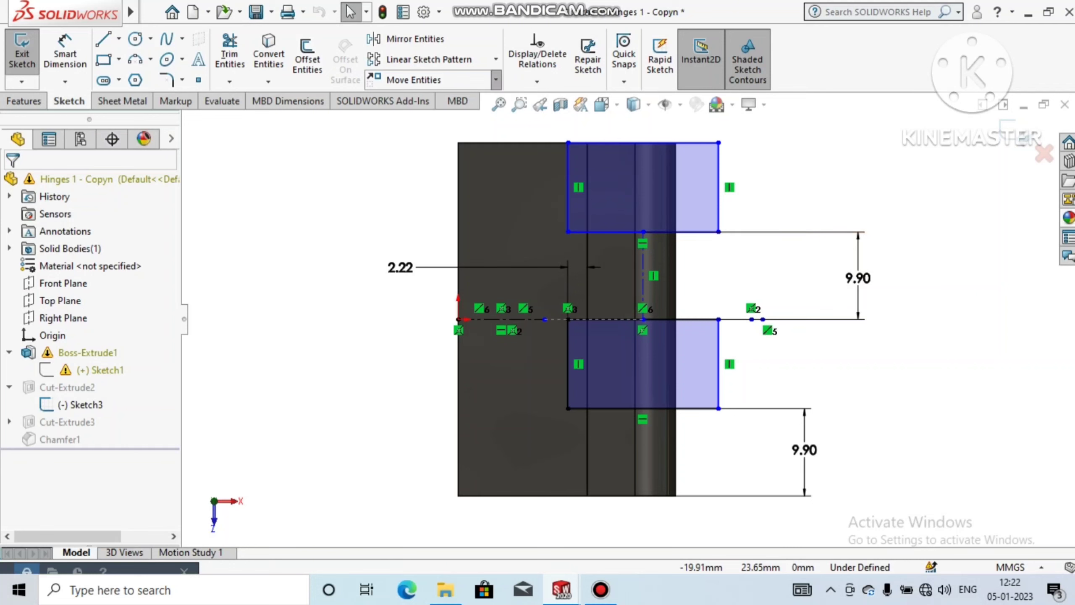
Step: Copy the lower notch rectangle downward, from its bottom edge's midpoint to the plate's lower edge, keeping relations
click(496, 79)
click(389, 119)
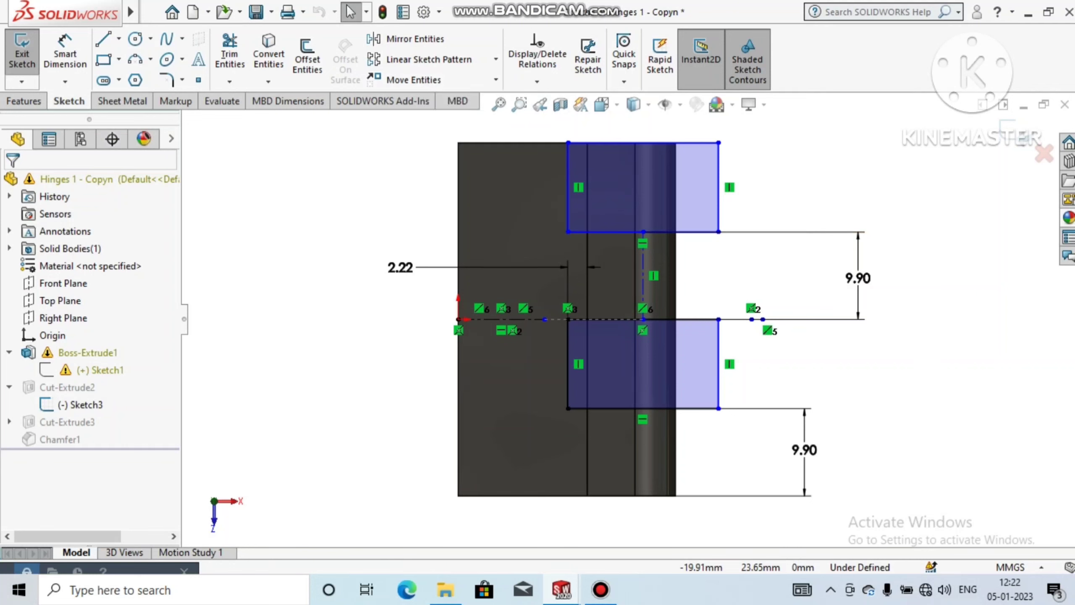
drag(750, 441, 550, 299)
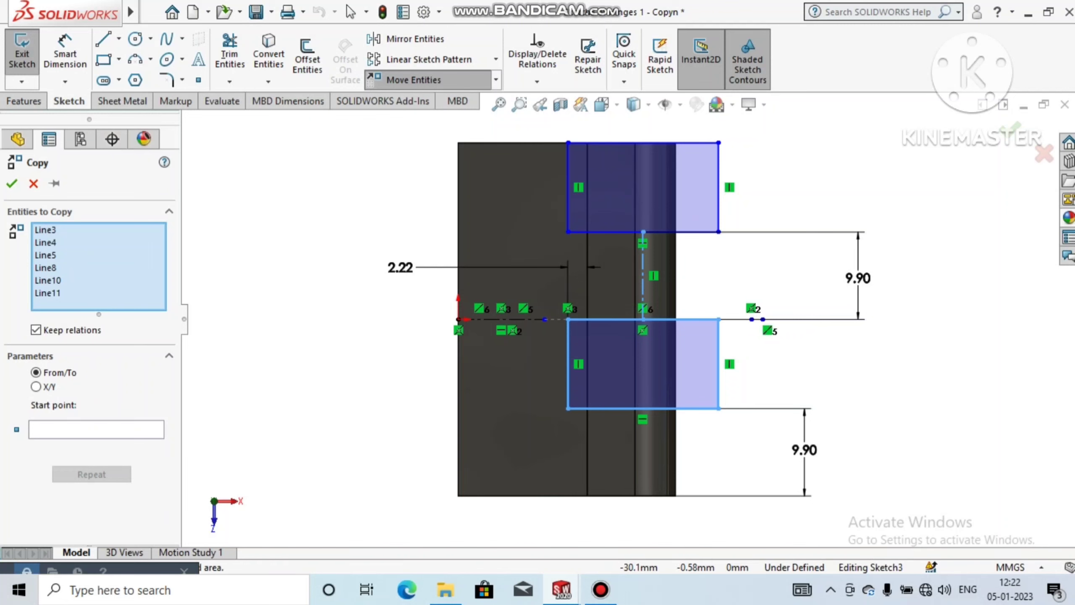
click(96, 430)
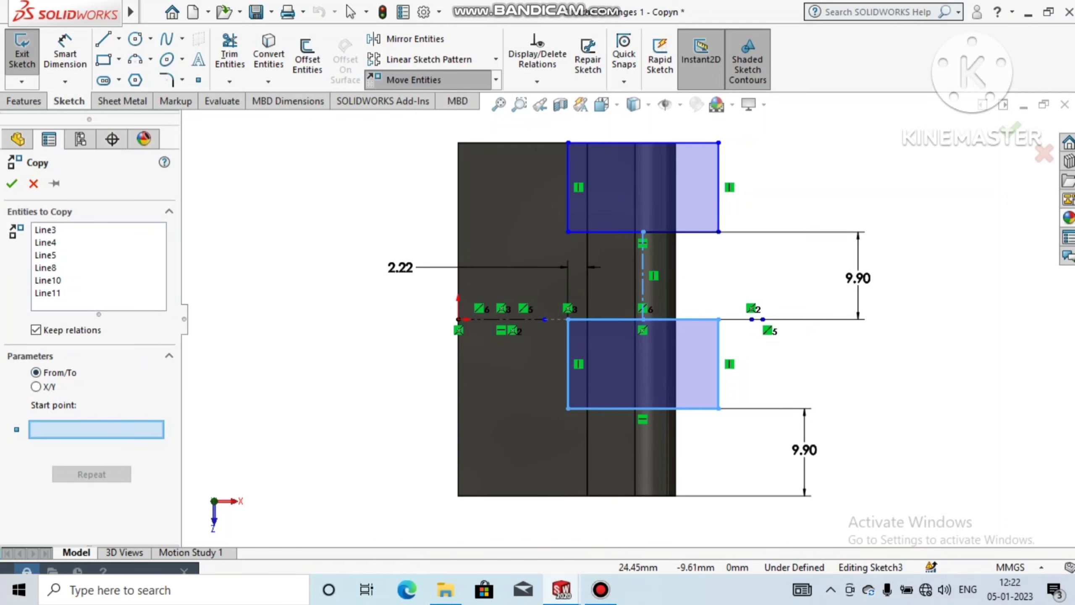
click(643, 408)
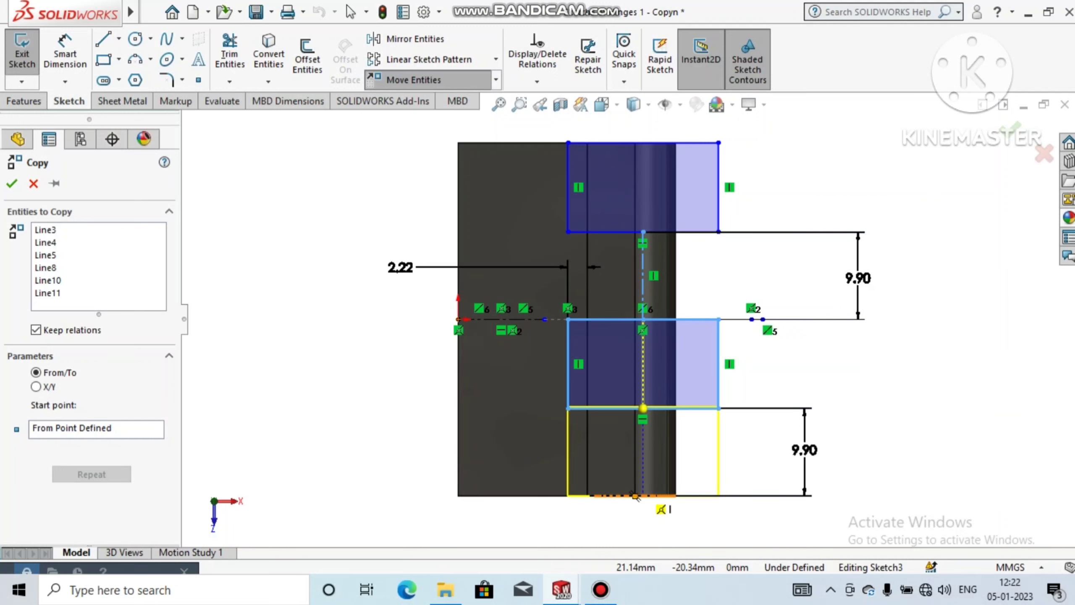
scroll(635, 495, down, 3)
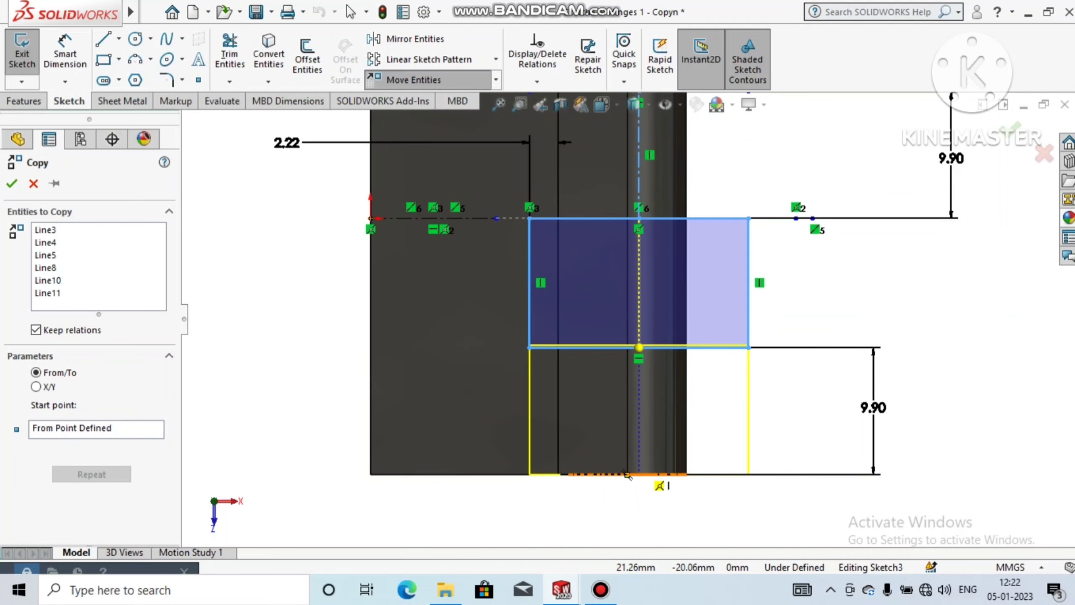
click(628, 474)
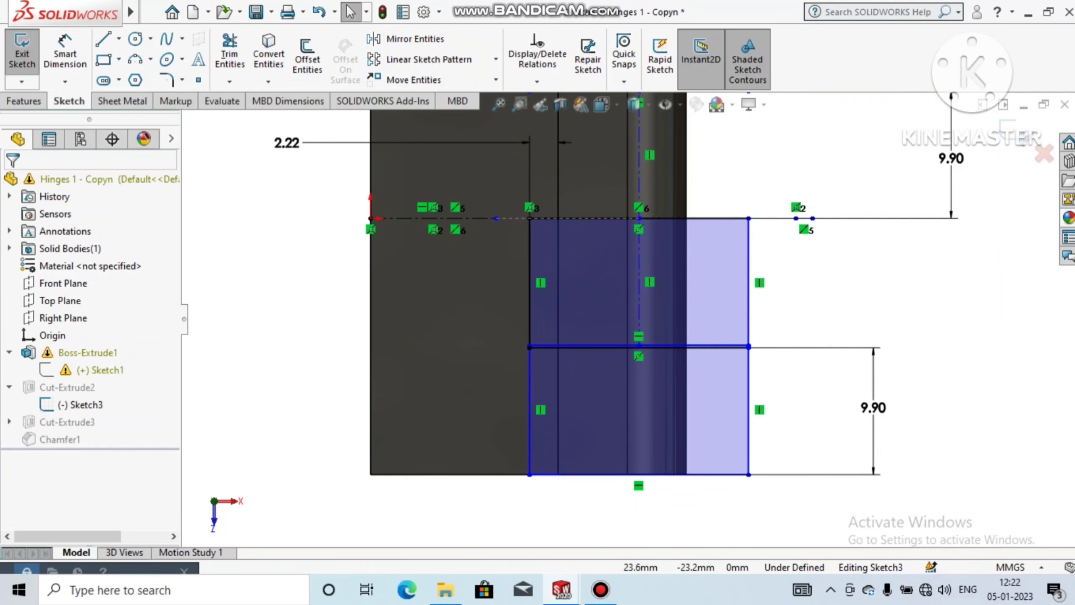
Step: Trim away the middle notch rectangle's left side and the left half of its lower edge
scroll(762, 356, down, 5)
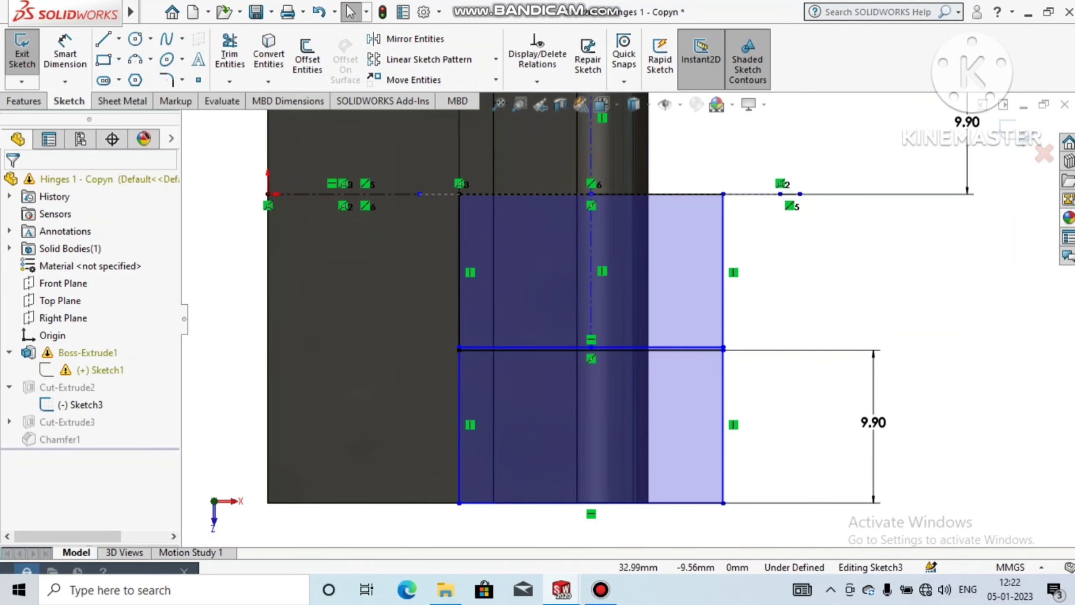
scroll(631, 317, up, 10)
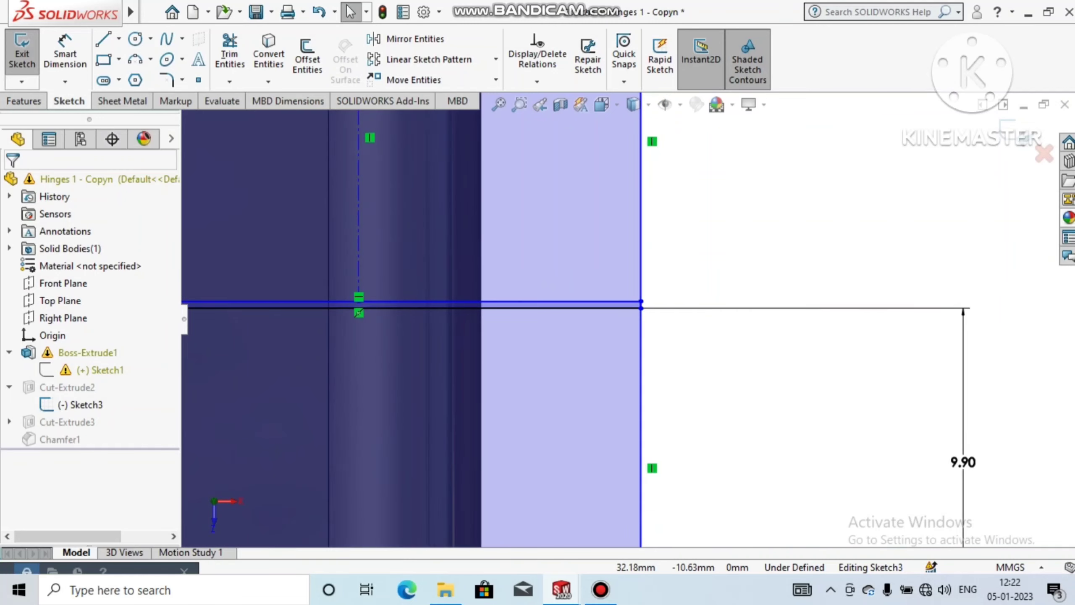
scroll(639, 321, up, 1)
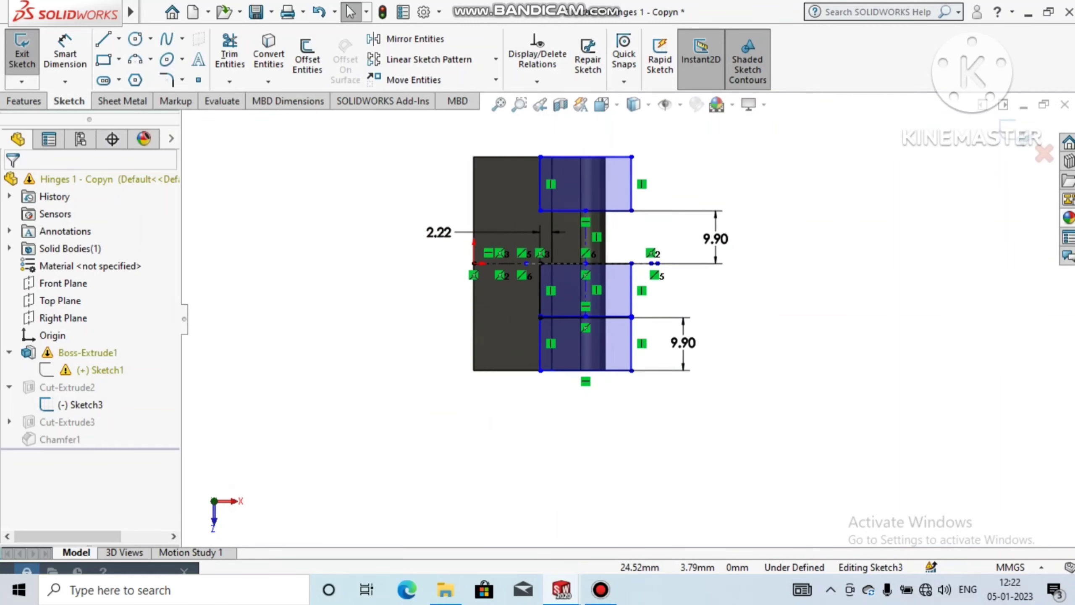
scroll(604, 220, down, 1)
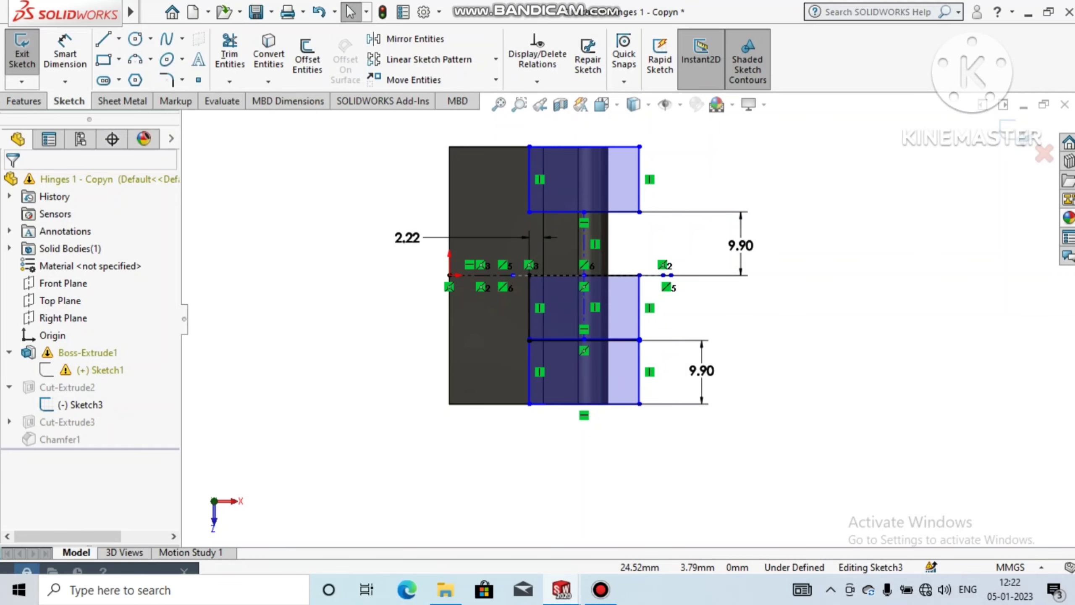
scroll(585, 307, down, 6)
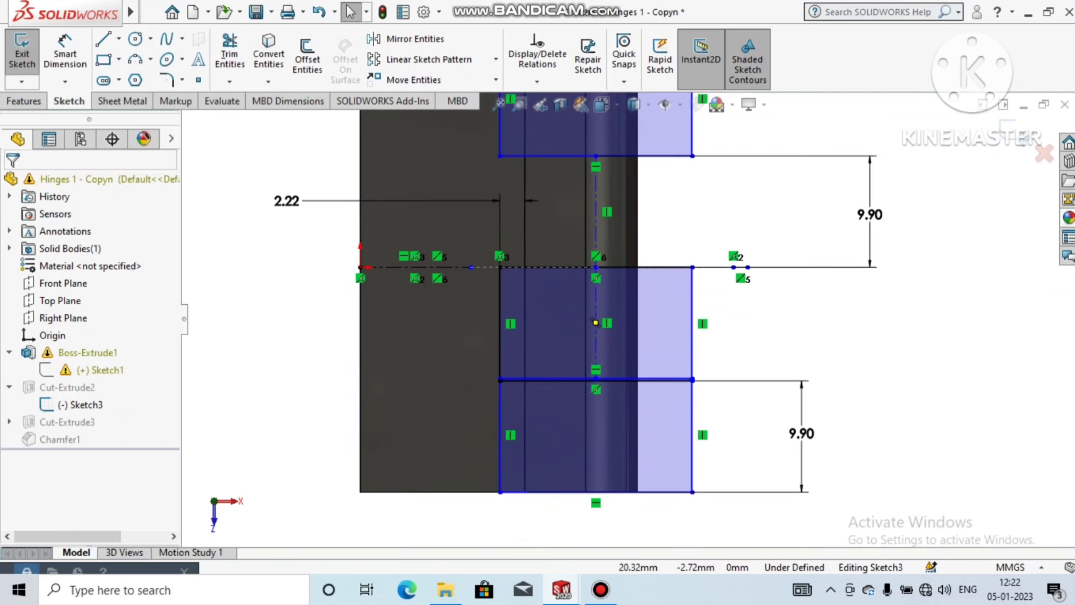
scroll(627, 355, up, 2)
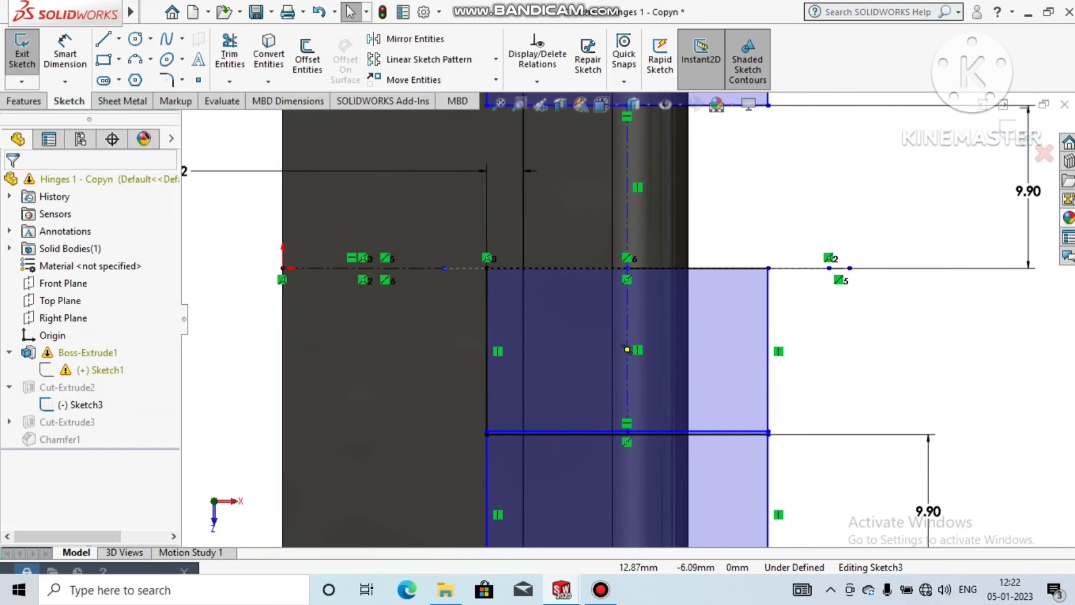
scroll(629, 351, down, 4)
scroll(629, 352, up, 2)
scroll(629, 351, down, 2)
scroll(514, 480, down, 1)
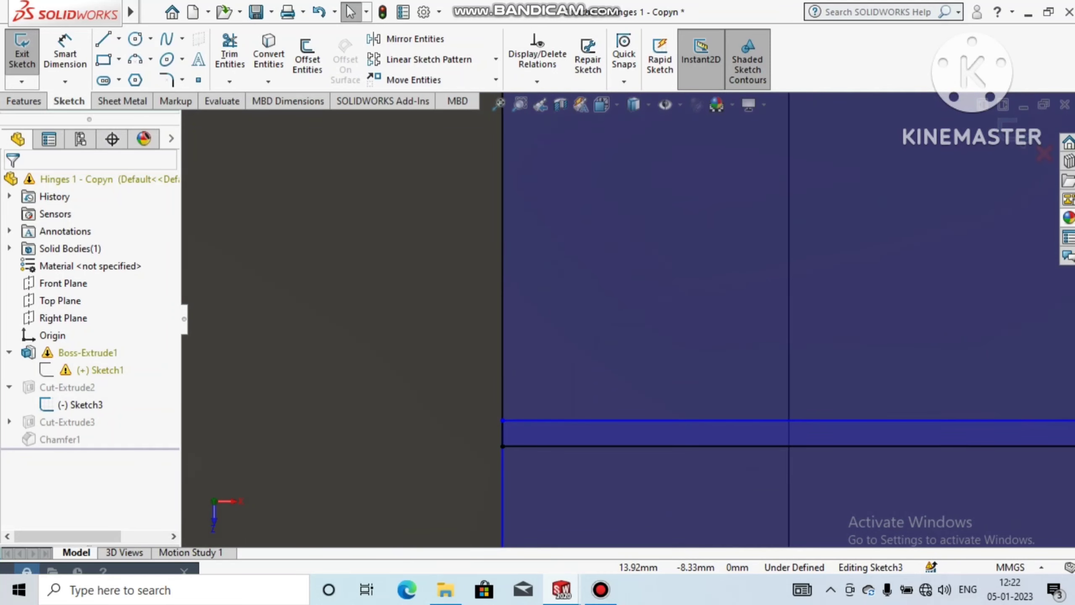
click(229, 51)
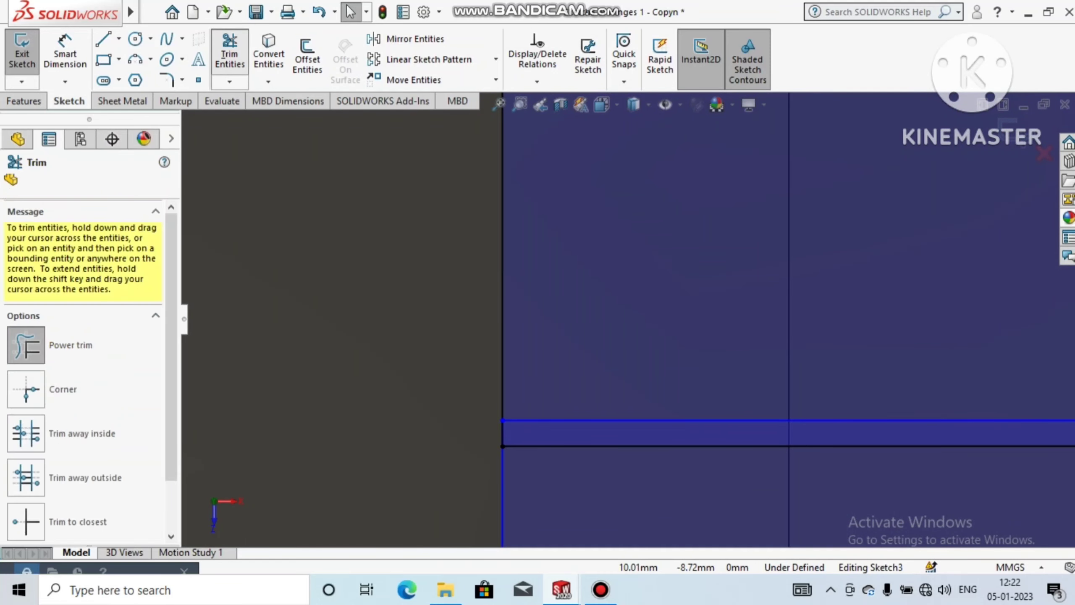
mouse_move(444, 402)
mouse_down()
mouse_move(504, 429)
mouse_move(520, 402)
mouse_move(470, 345)
mouse_up()
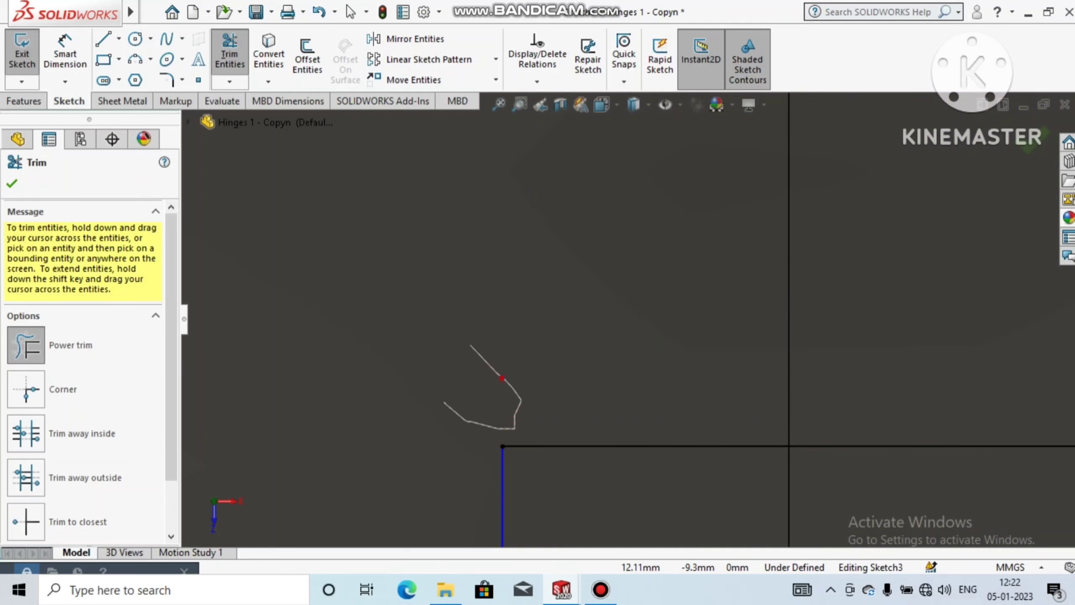
Step: Trim away the rest of the middle rectangle's lower edge, its centreline and its right side, including the short stub above the lower rectangle's corner
scroll(508, 275, up, 4)
scroll(630, 320, up, 5)
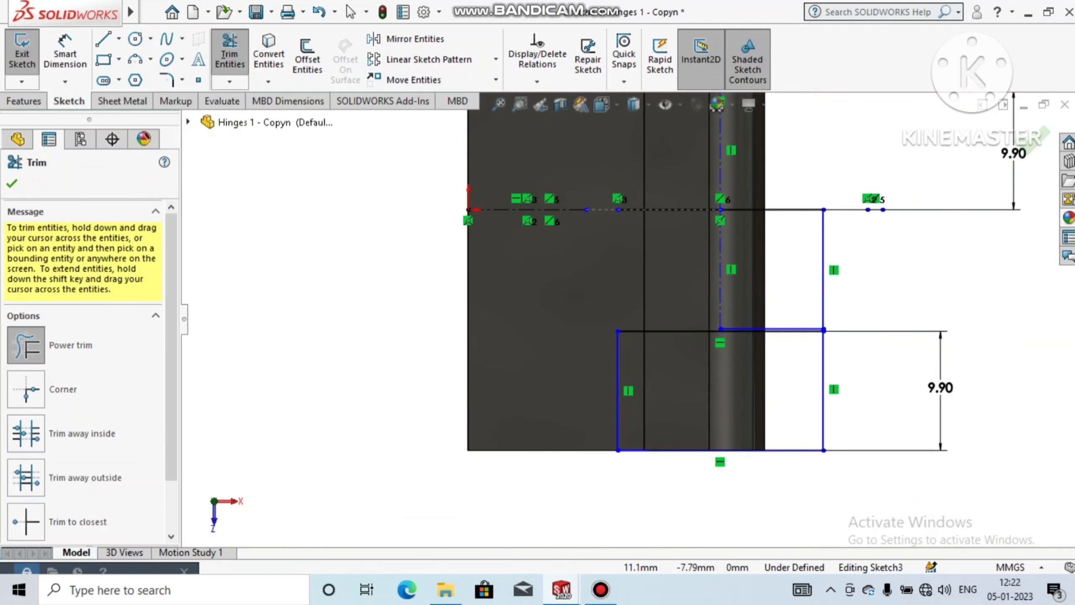
scroll(757, 342, down, 8)
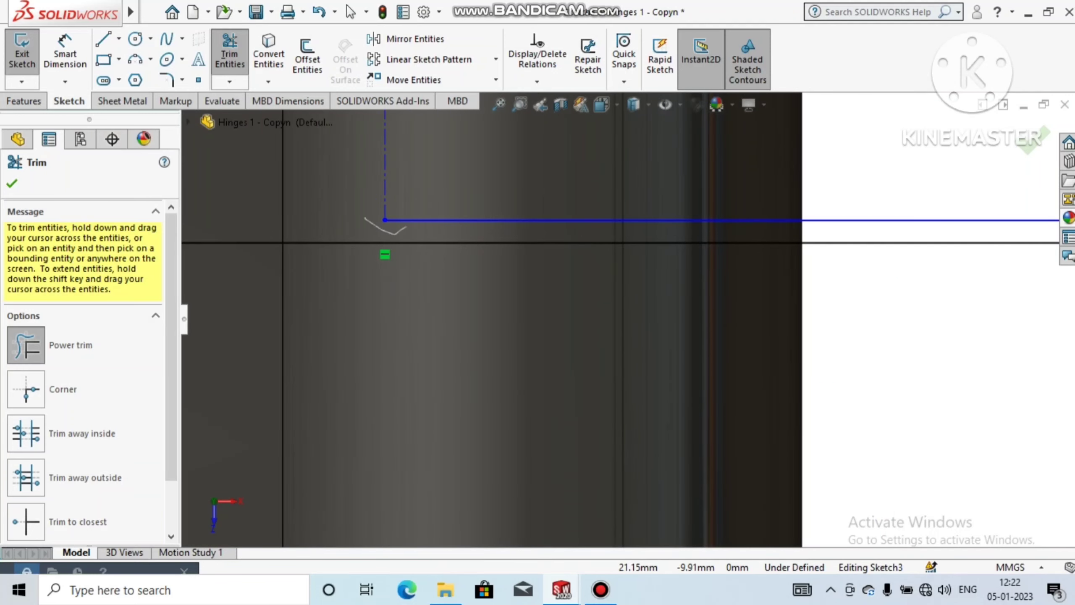
mouse_move(407, 226)
mouse_down()
mouse_move(442, 195)
mouse_move(367, 174)
mouse_up()
scroll(381, 180, up, 7)
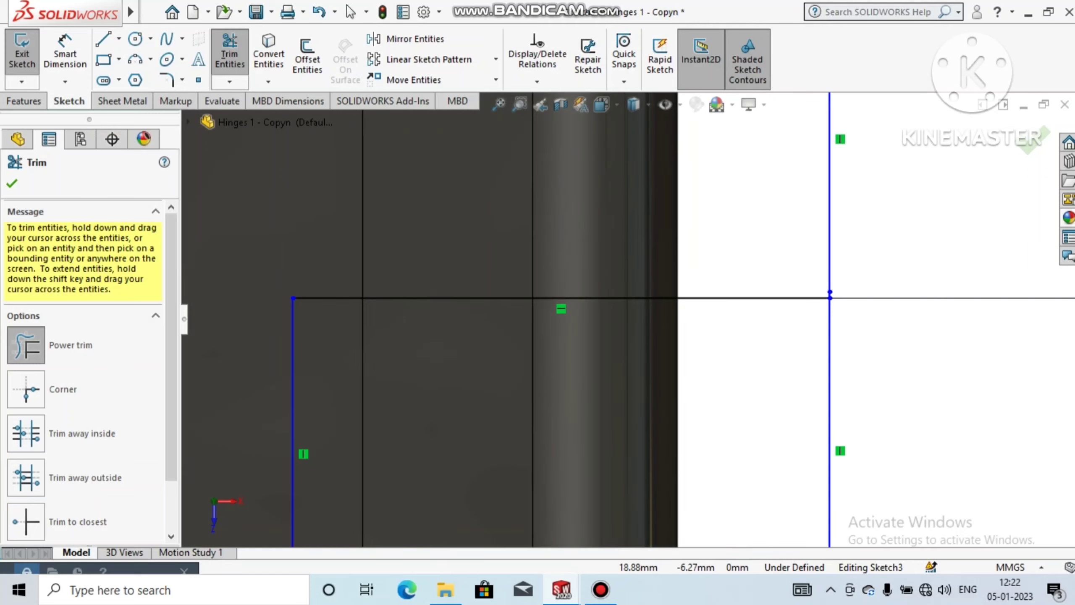
scroll(630, 319, up, 4)
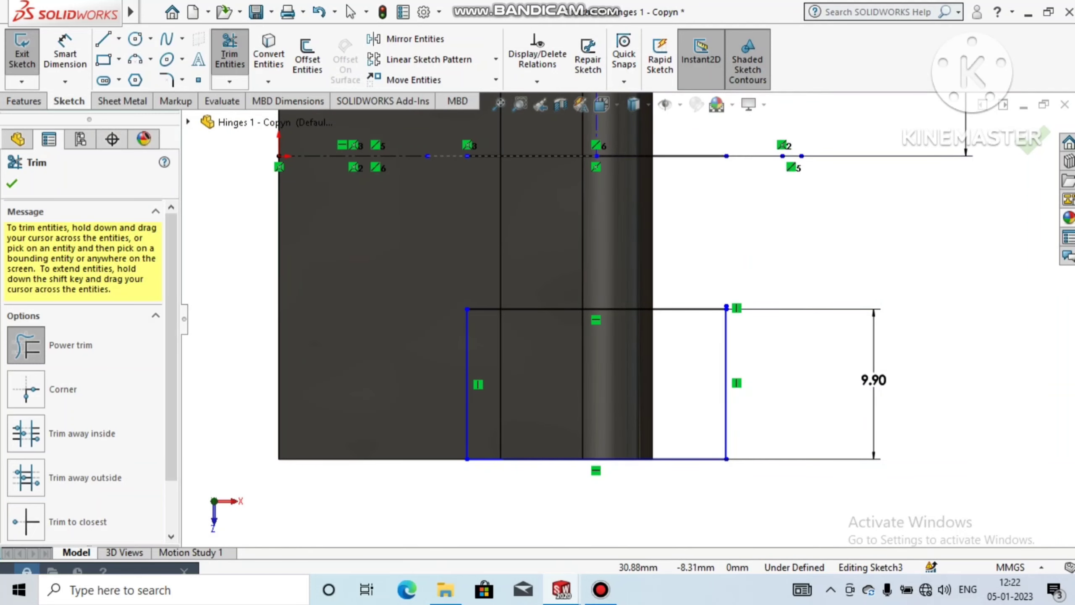
scroll(752, 328, down, 5)
scroll(687, 273, down, 5)
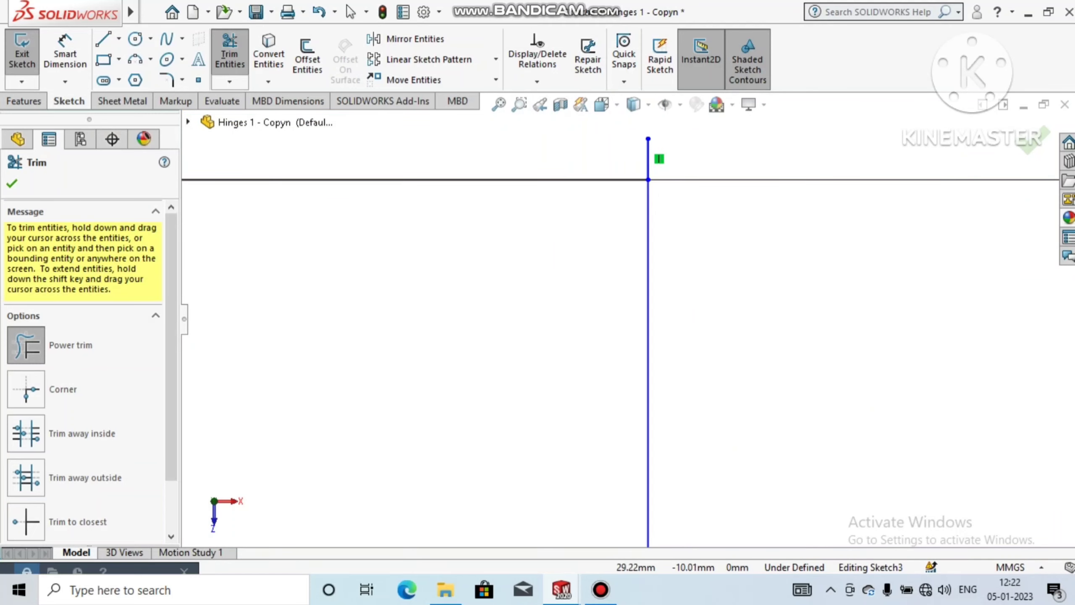
scroll(626, 356, up, 5)
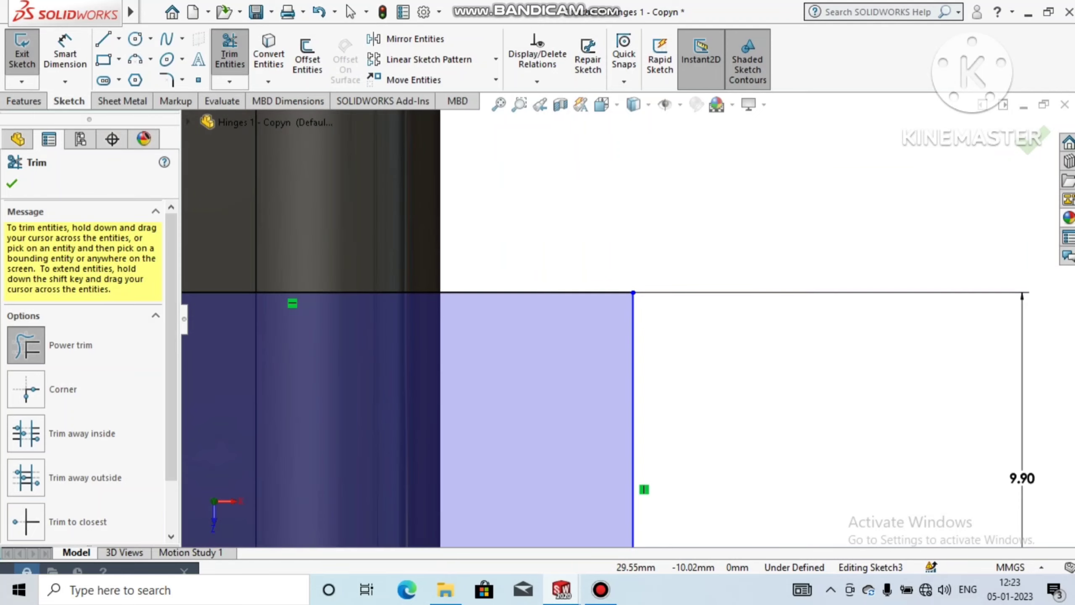
scroll(630, 318, up, 8)
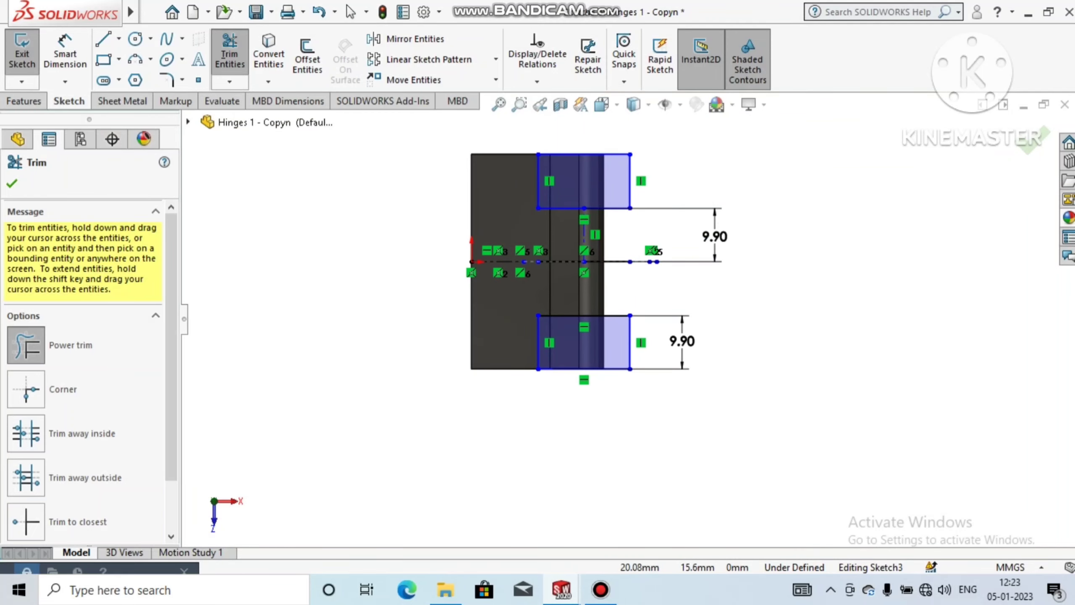
Step: Copy the upper notch rectangle with its vertical centreline and dimension, from its lower edge's midpoint down to the horizontal centreline, keeping relations
scroll(569, 143, down, 3)
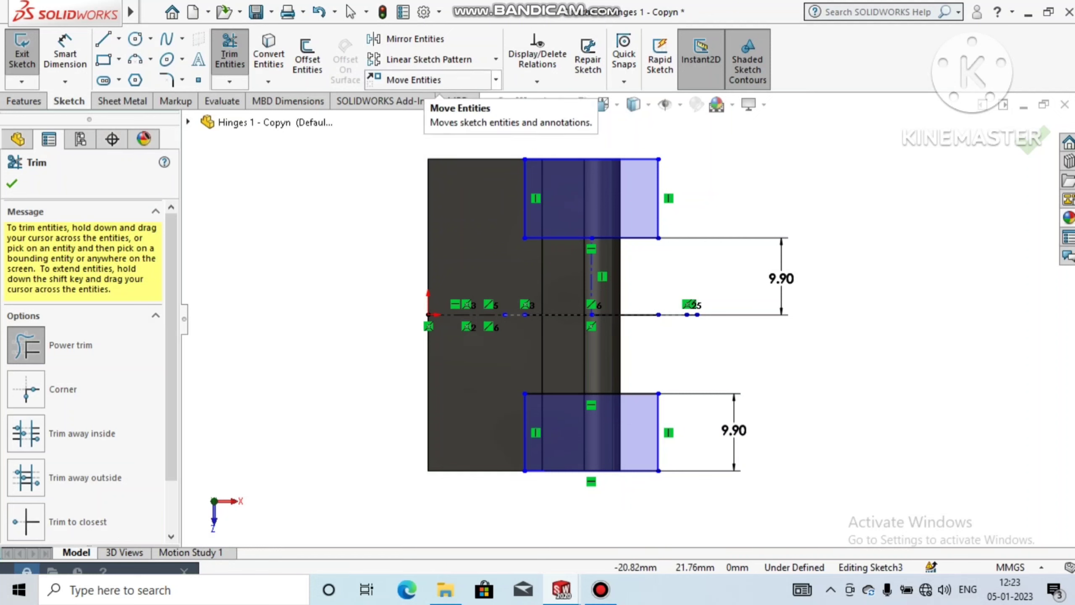
click(496, 79)
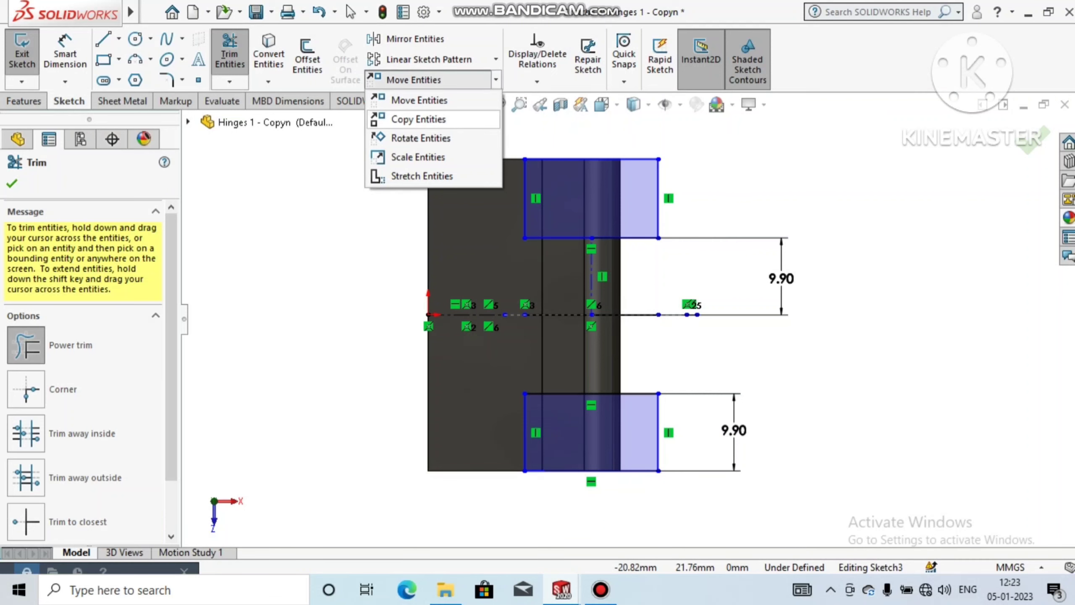
click(419, 119)
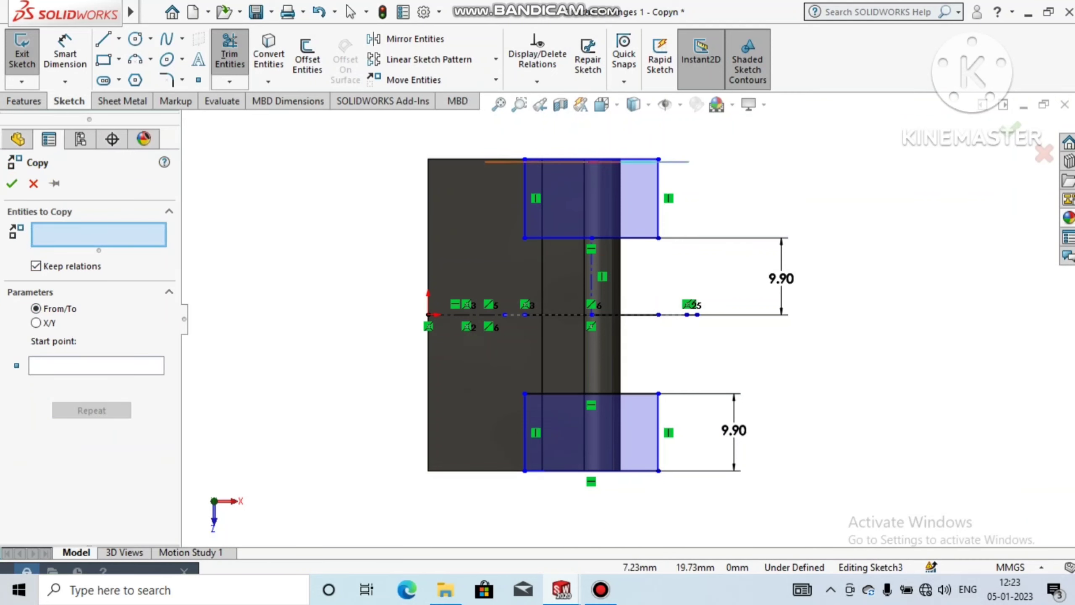
drag(485, 161, 495, 138)
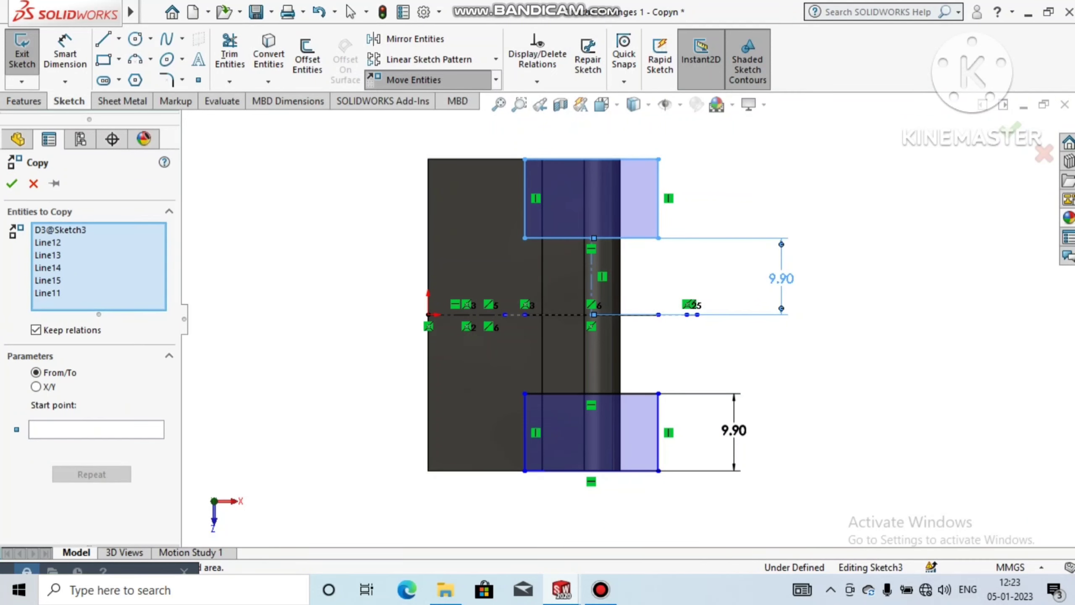
click(97, 430)
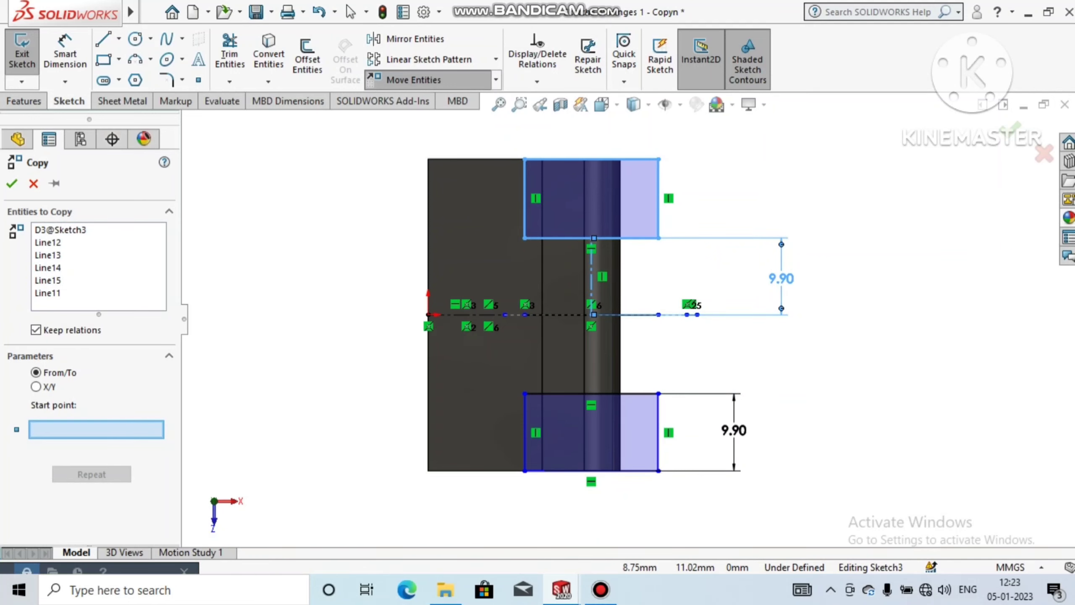
click(593, 238)
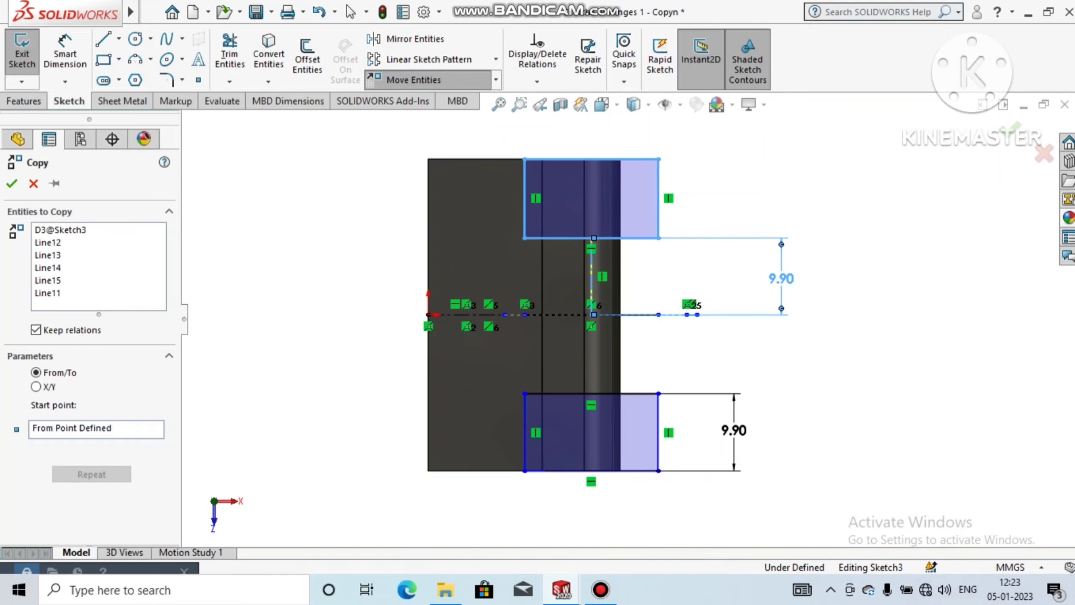
scroll(592, 252, down, 2)
scroll(591, 252, down, 5)
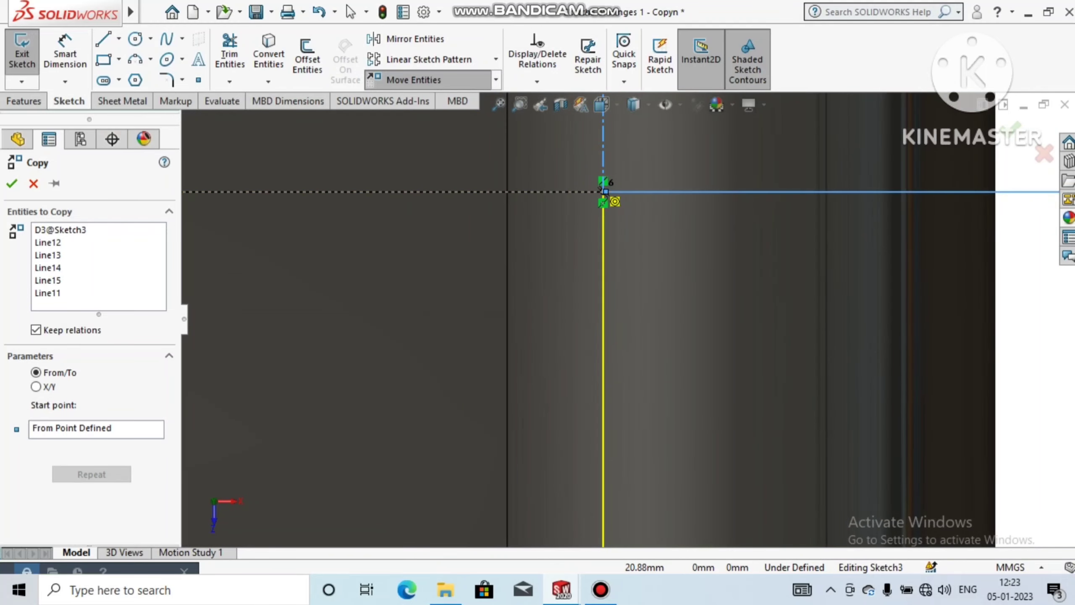
click(604, 191)
scroll(609, 254, up, 4)
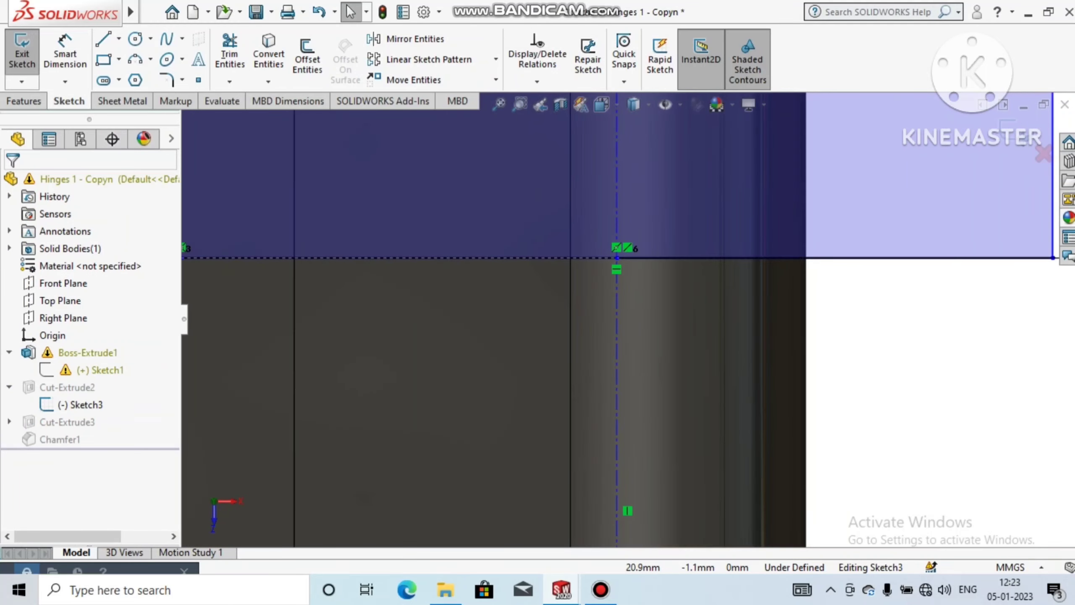
scroll(621, 430, up, 3)
scroll(628, 321, up, 1)
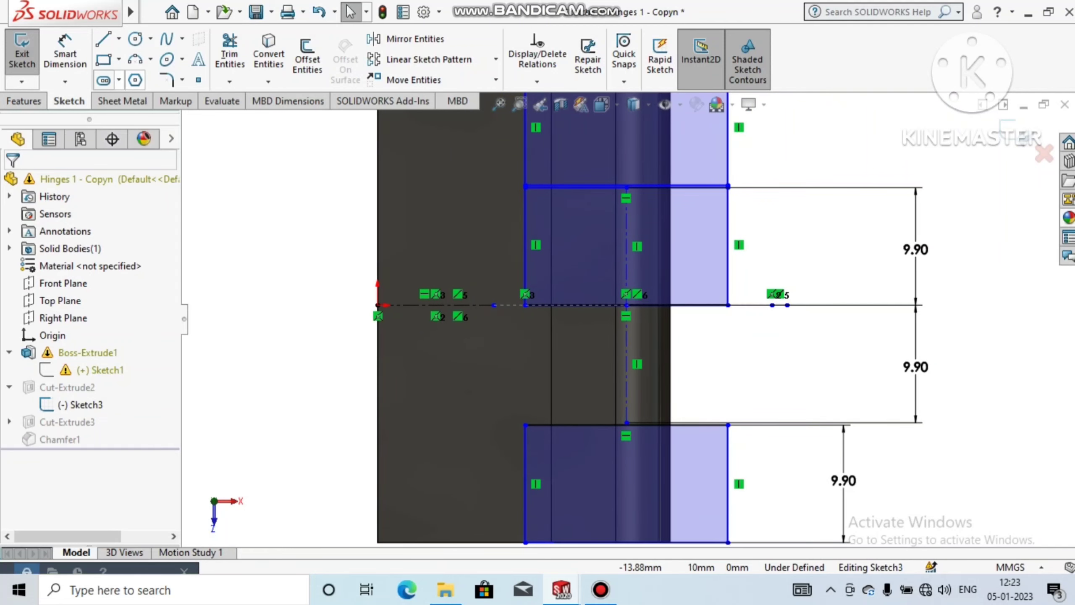
Step: Draw a vertical construction line from the copied rectangle's lower-left corner to the lower rectangle's upper-left corner
click(118, 38)
click(132, 77)
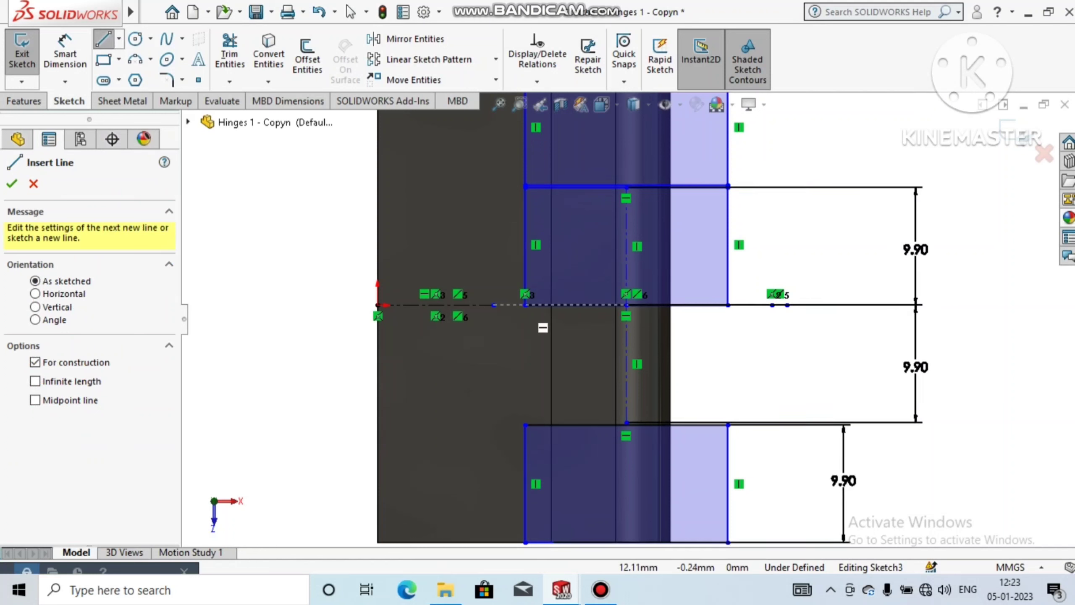
click(526, 305)
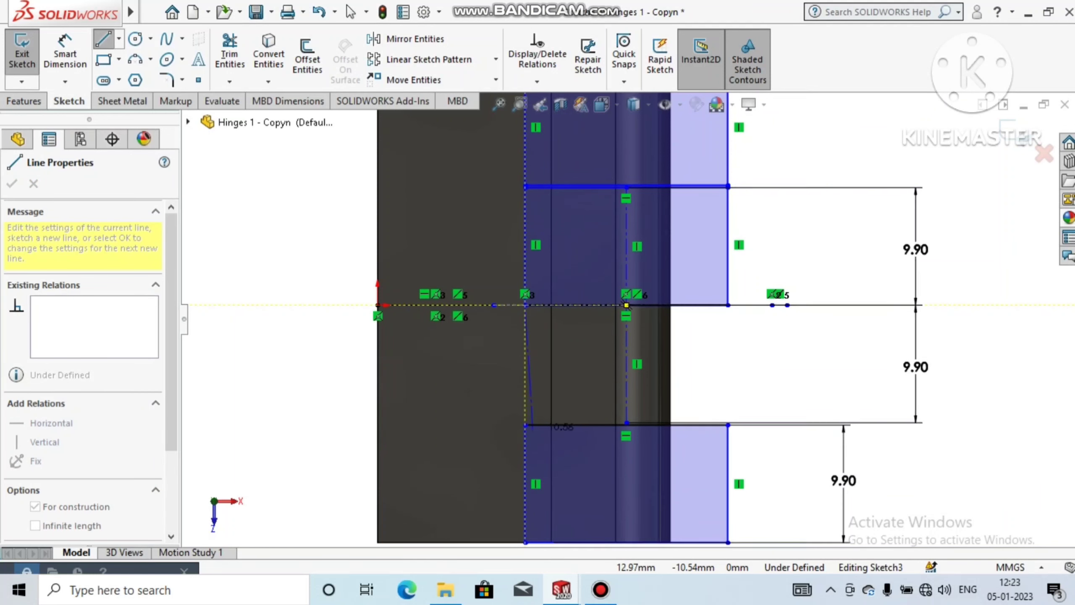
click(525, 424)
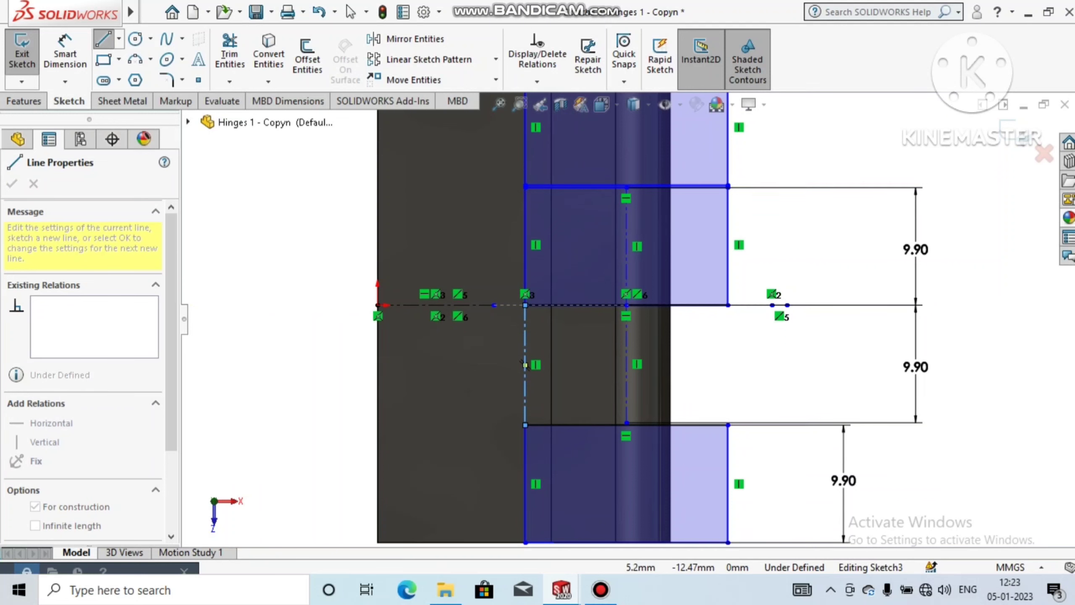
key(Escape)
key(Escape)
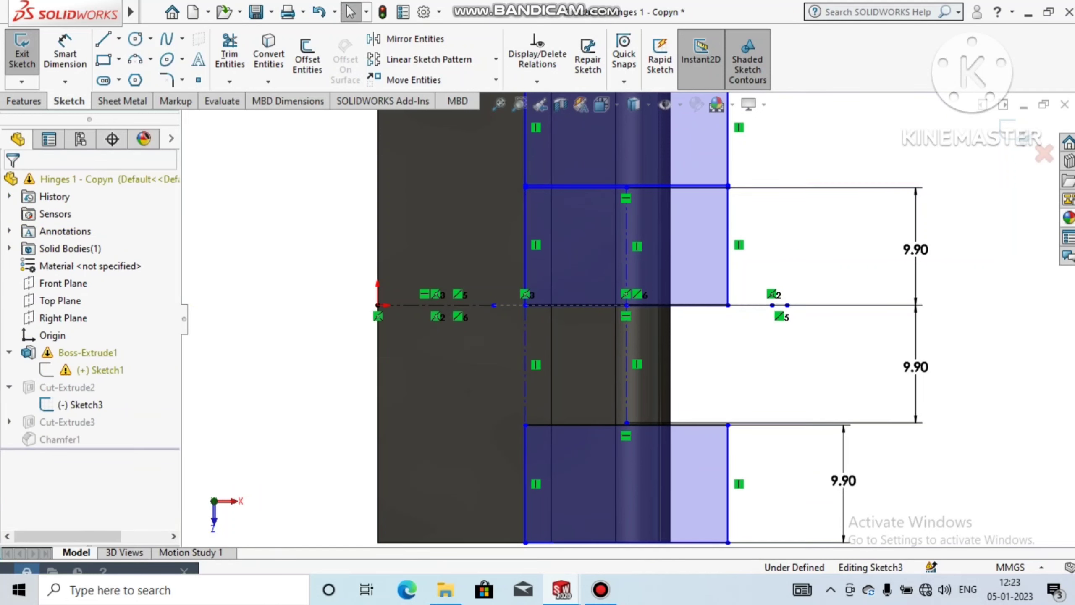
Step: Trim away the left side and the lower edge of the original upper rectangle above the copied one
scroll(625, 245, up, 2)
scroll(625, 245, down, 6)
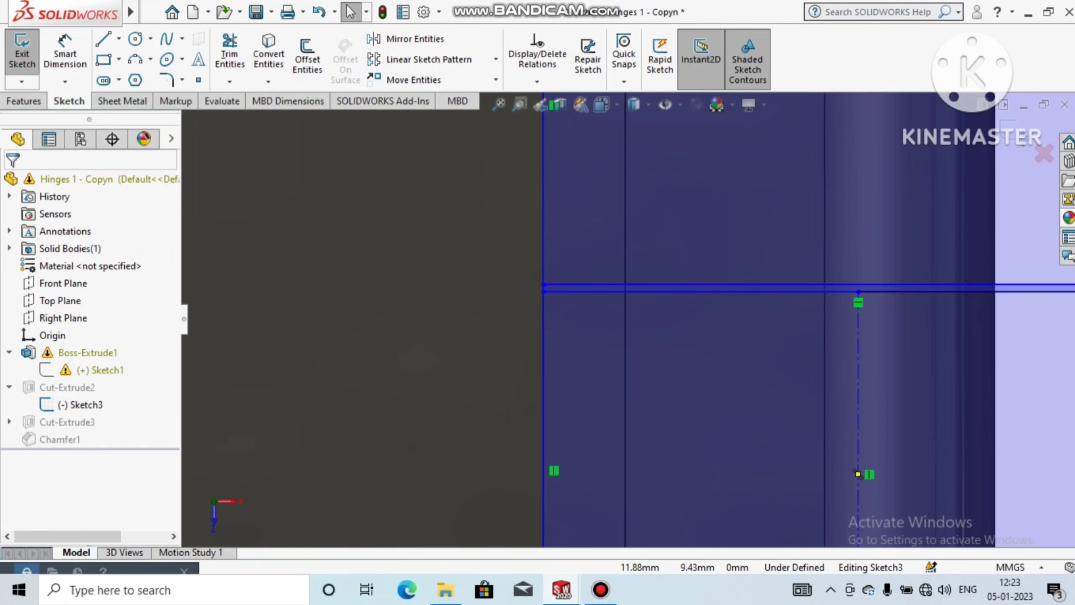
scroll(858, 473, down, 3)
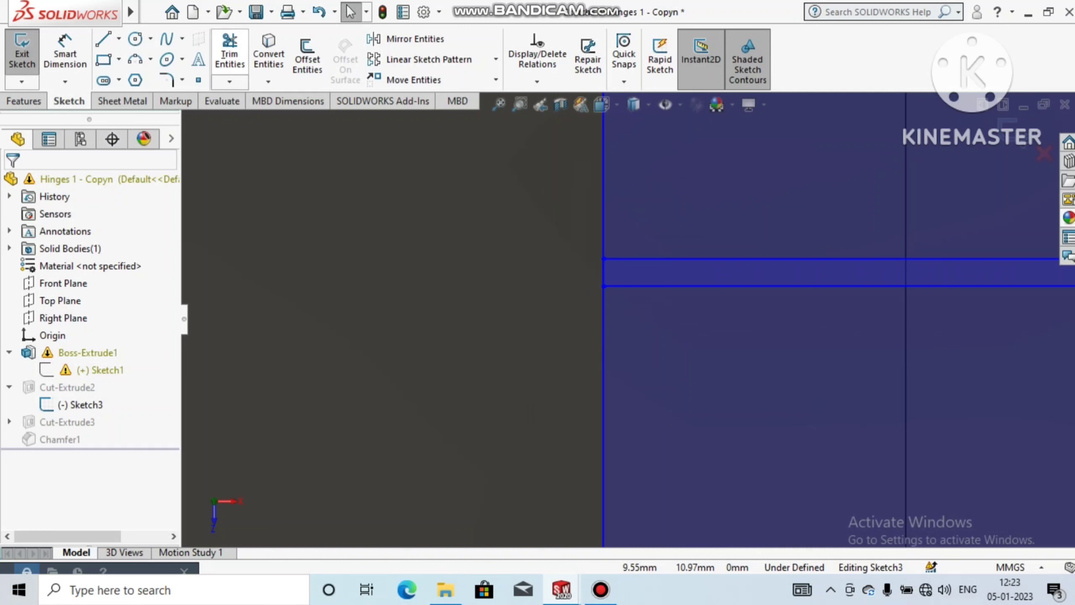
click(229, 54)
drag(636, 266, 579, 276)
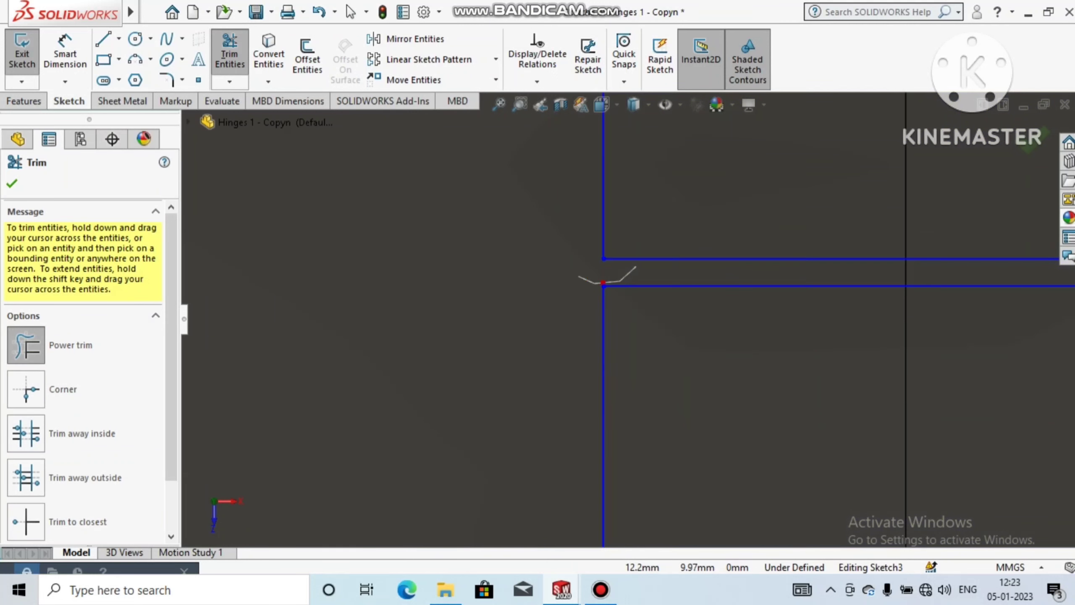
drag(679, 253, 692, 259)
scroll(629, 319, up, 8)
scroll(629, 318, up, 6)
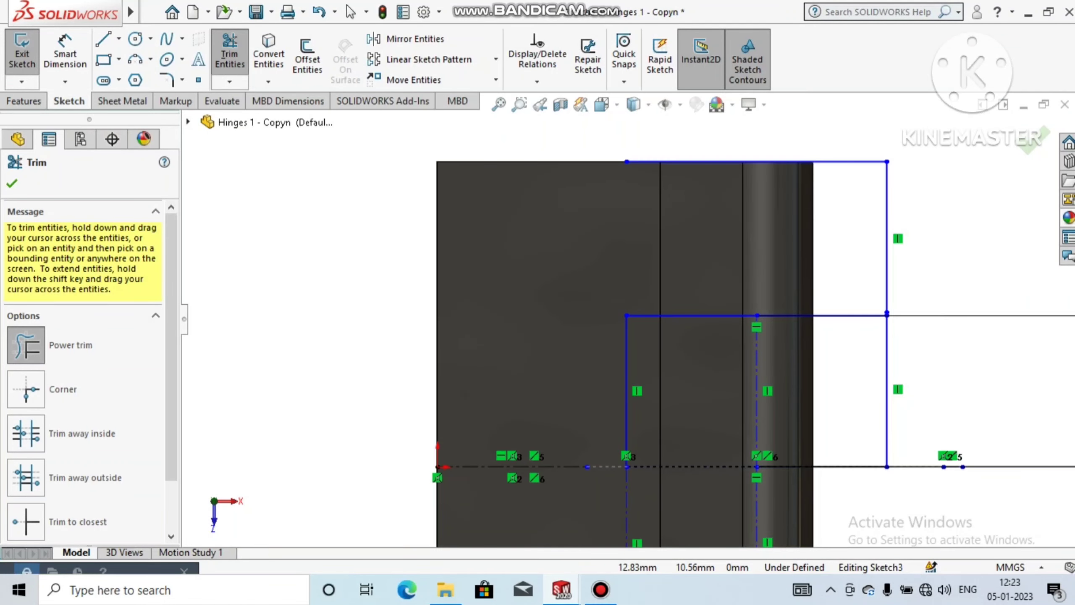
Step: Trim away the right side of the original upper rectangle, including the short stub above the copied rectangle's upper-right corner
scroll(851, 355, down, 3)
drag(853, 255, 771, 252)
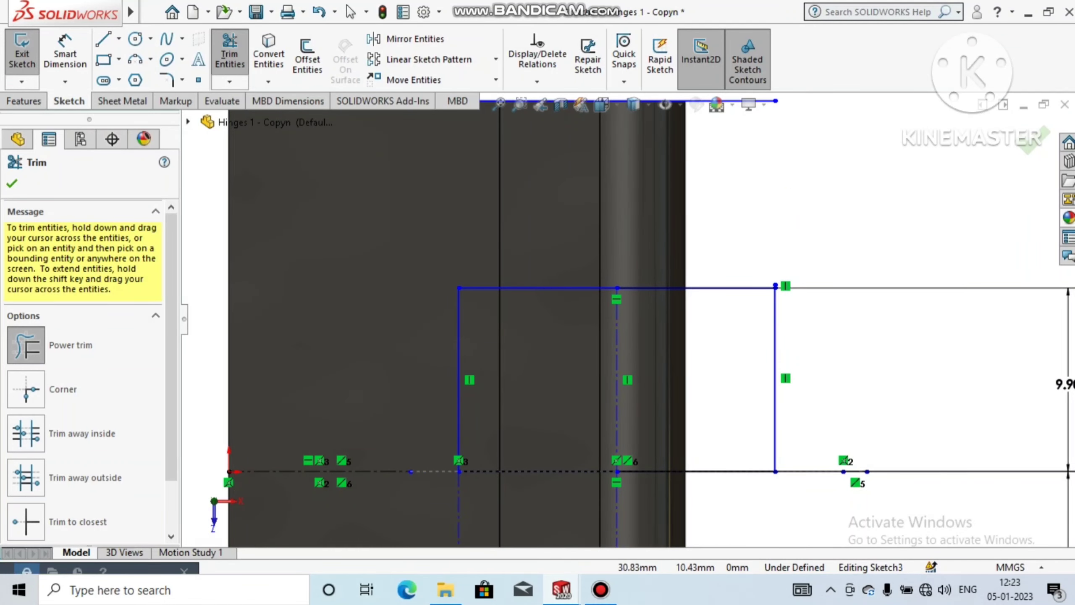
scroll(819, 278, down, 5)
scroll(721, 307, down, 8)
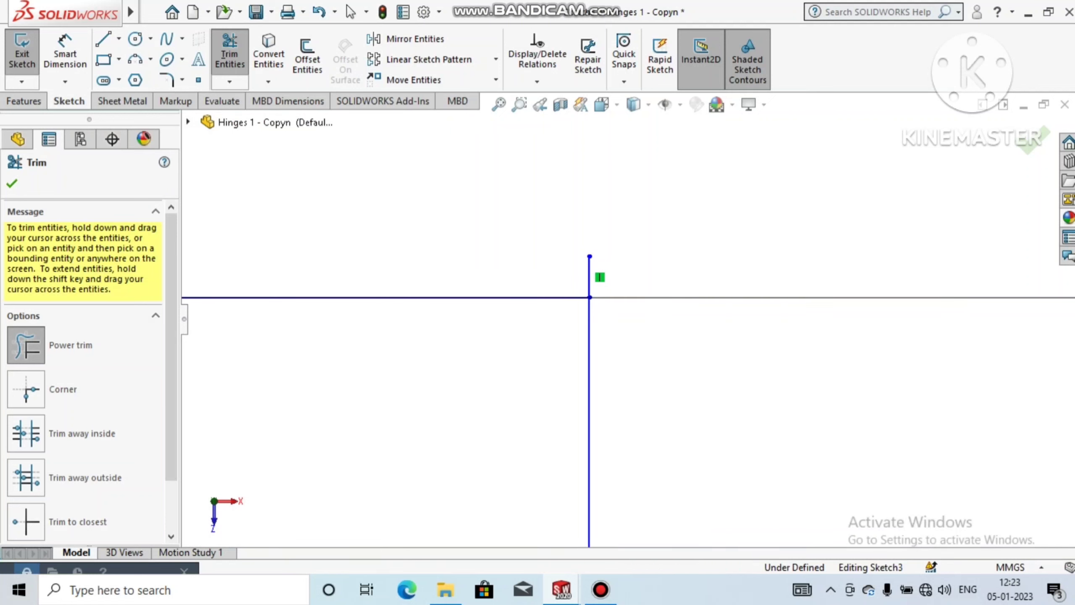
drag(593, 279, 573, 284)
scroll(574, 283, up, 11)
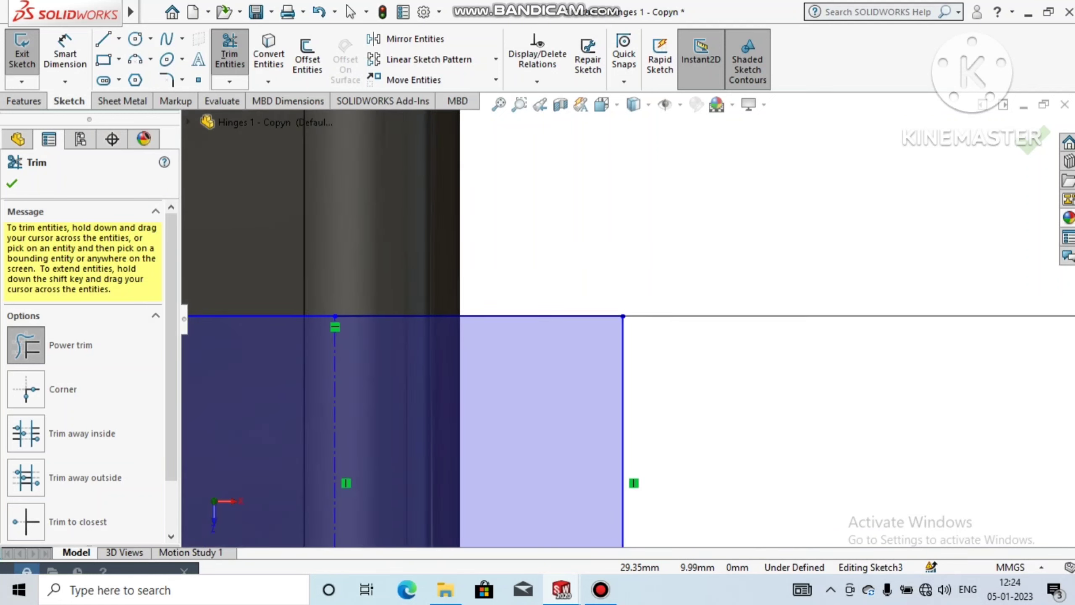
Step: Trim away the original rectangle's remaining top edge along the hinge's upper end and finish trimming
scroll(574, 283, up, 6)
scroll(555, 257, down, 4)
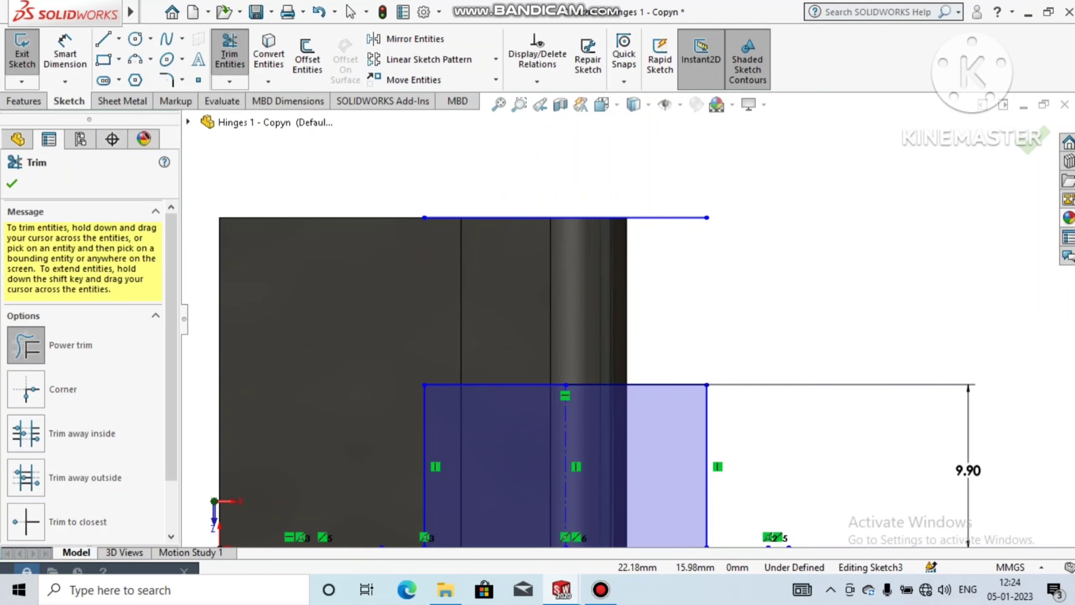
drag(574, 269, 457, 180)
scroll(629, 320, up, 8)
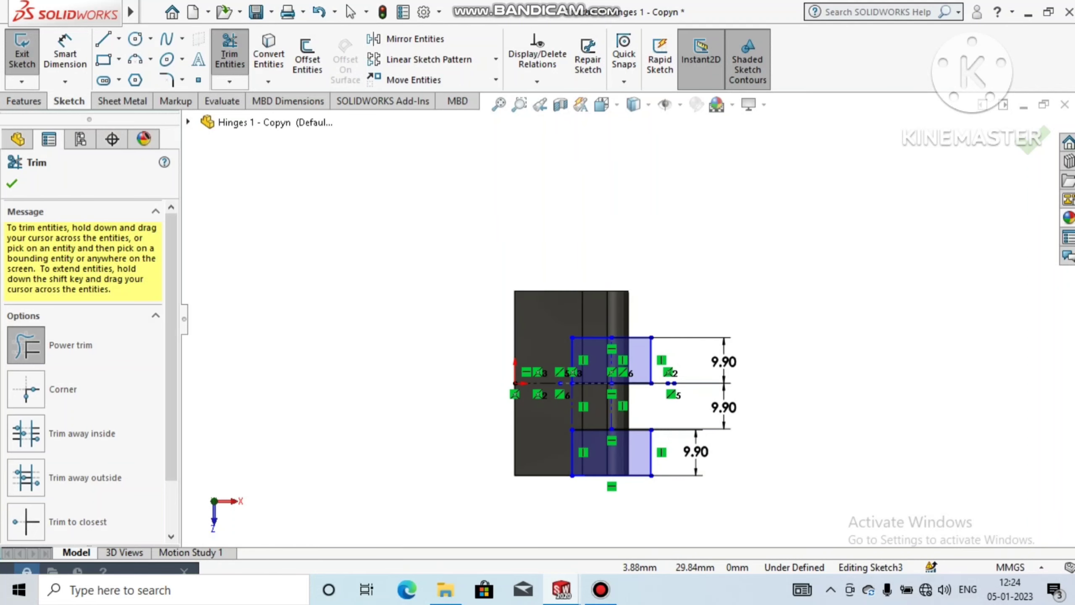
click(12, 183)
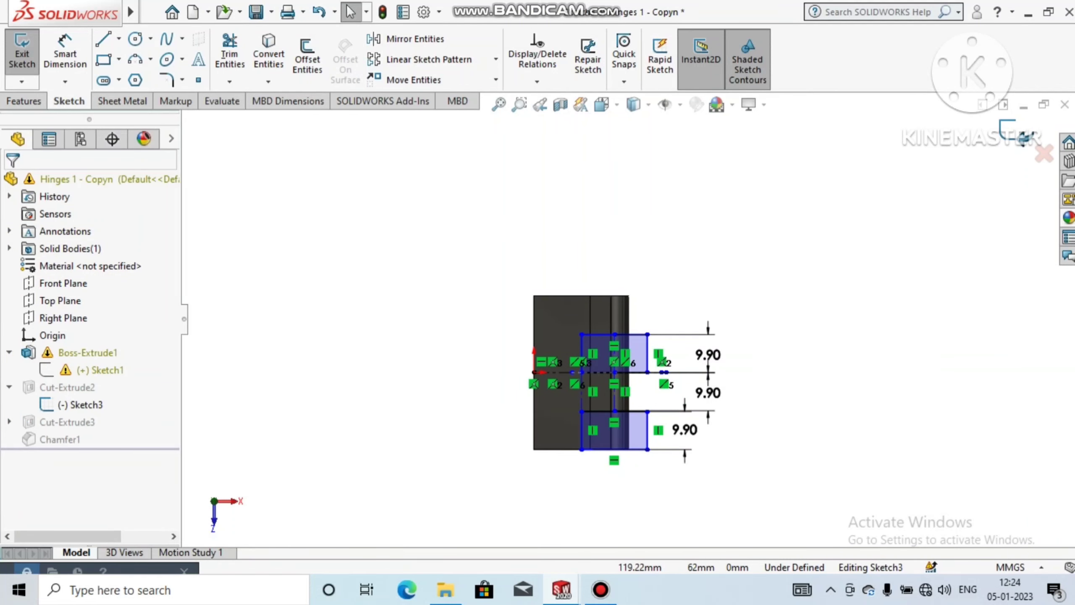
Step: Try to exit the notch sketch, run Check Sketch for Feature on its contours, and decline the automatic repair
click(1016, 134)
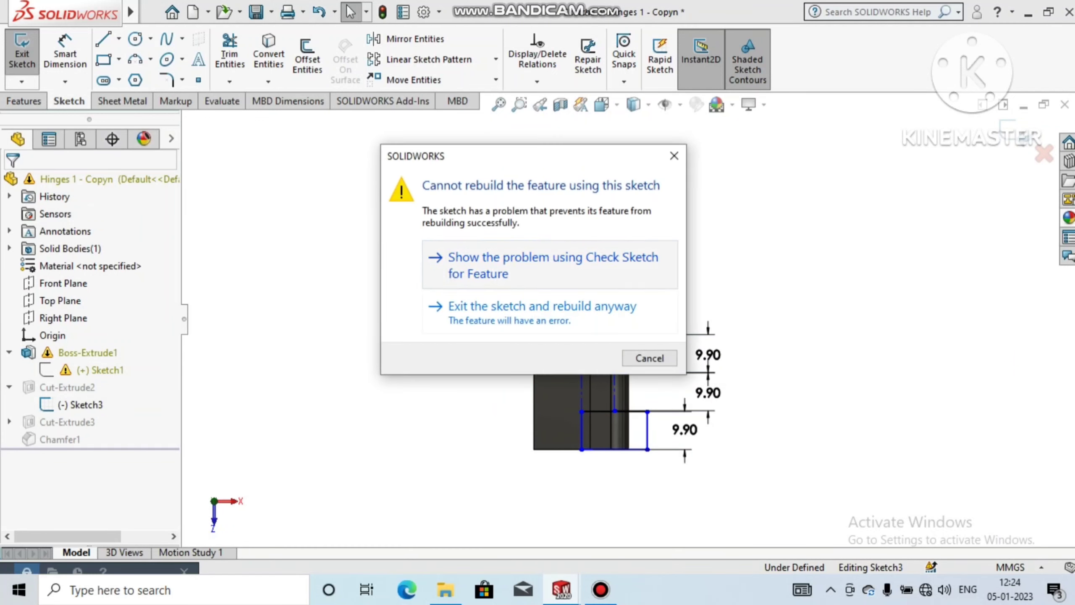
click(551, 265)
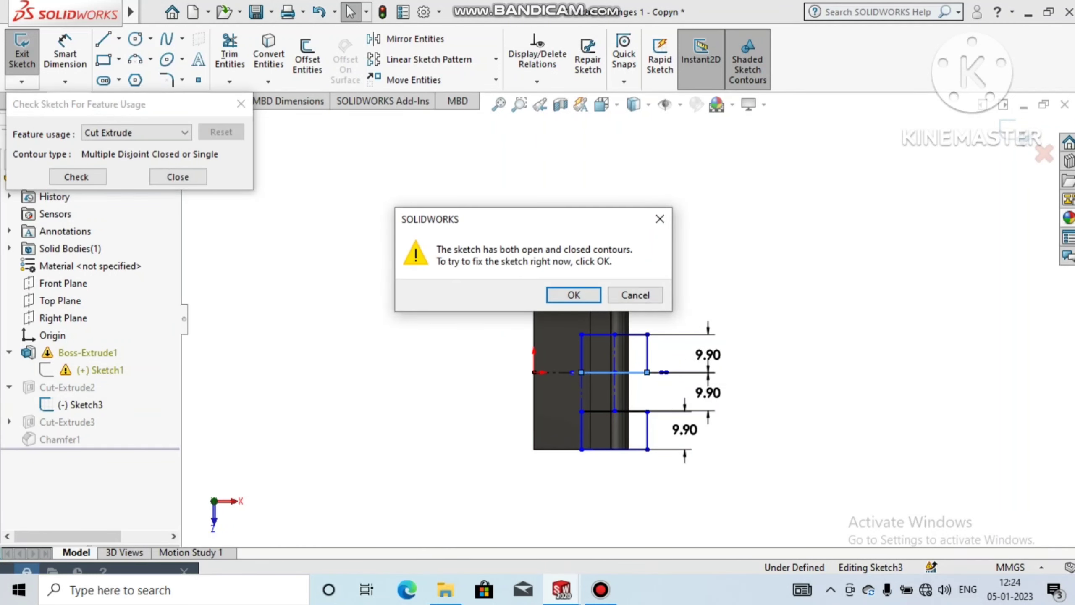
click(660, 219)
scroll(628, 388, down, 9)
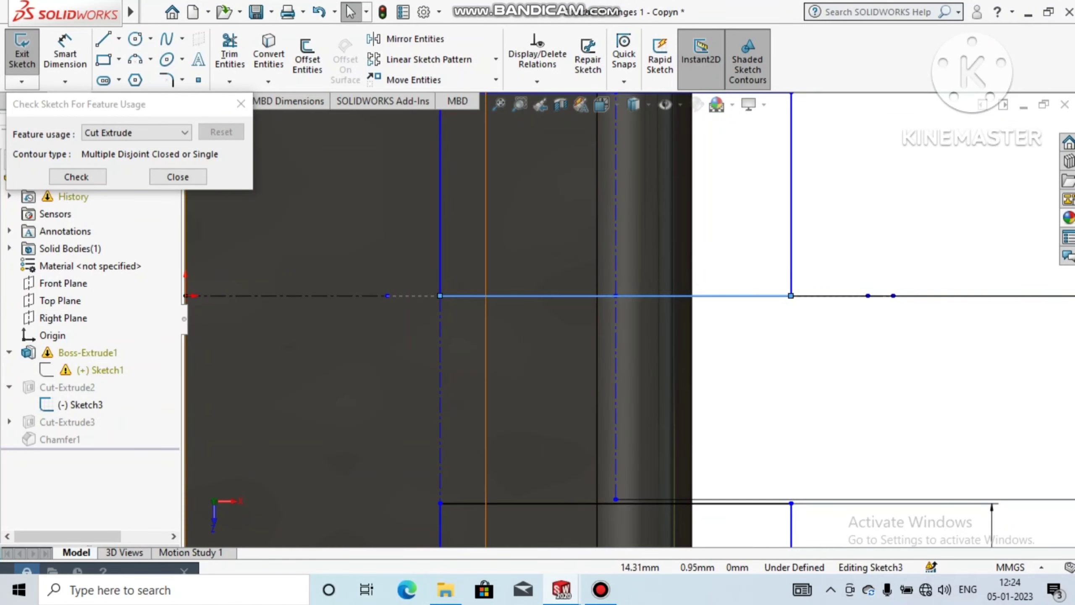
click(241, 104)
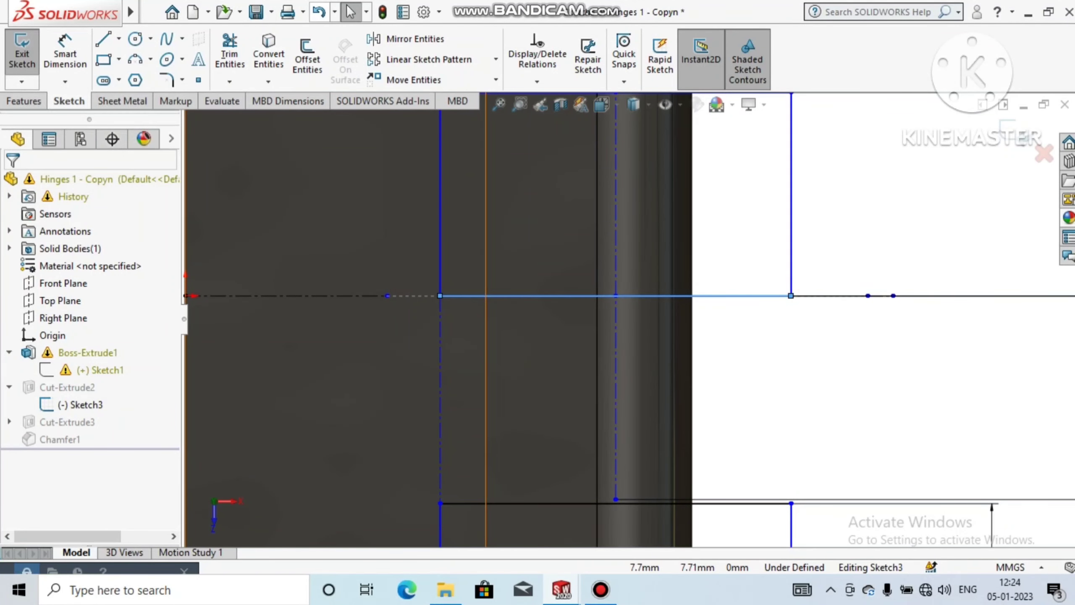
Step: Trim away the leftover collinear line pieces on both sides of the upper rectangle's lower edge
click(228, 50)
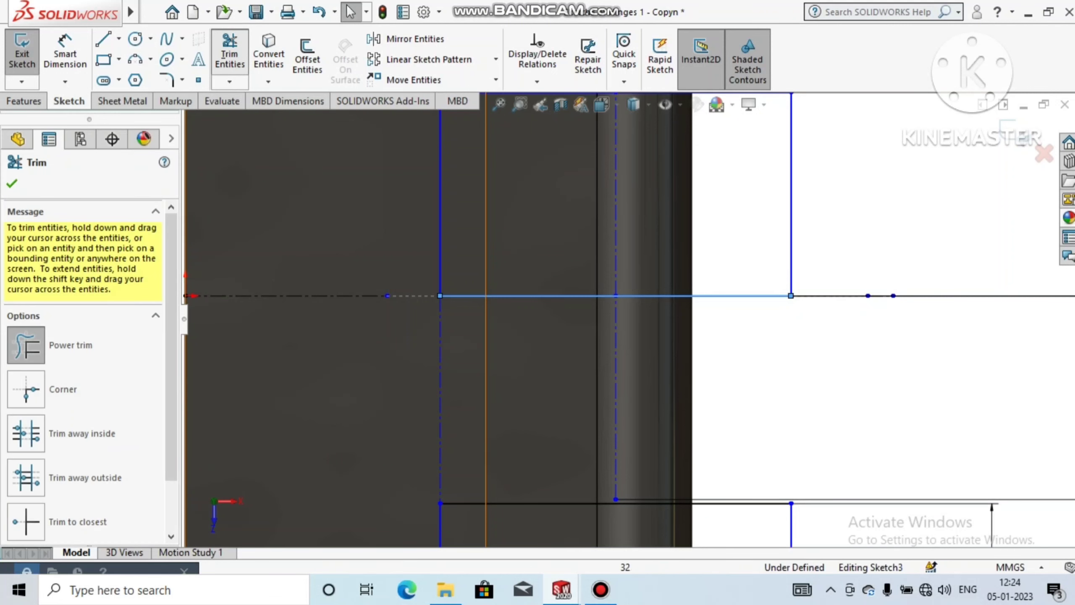
mouse_move(861, 242)
mouse_down()
mouse_move(886, 289)
mouse_move(798, 325)
mouse_up()
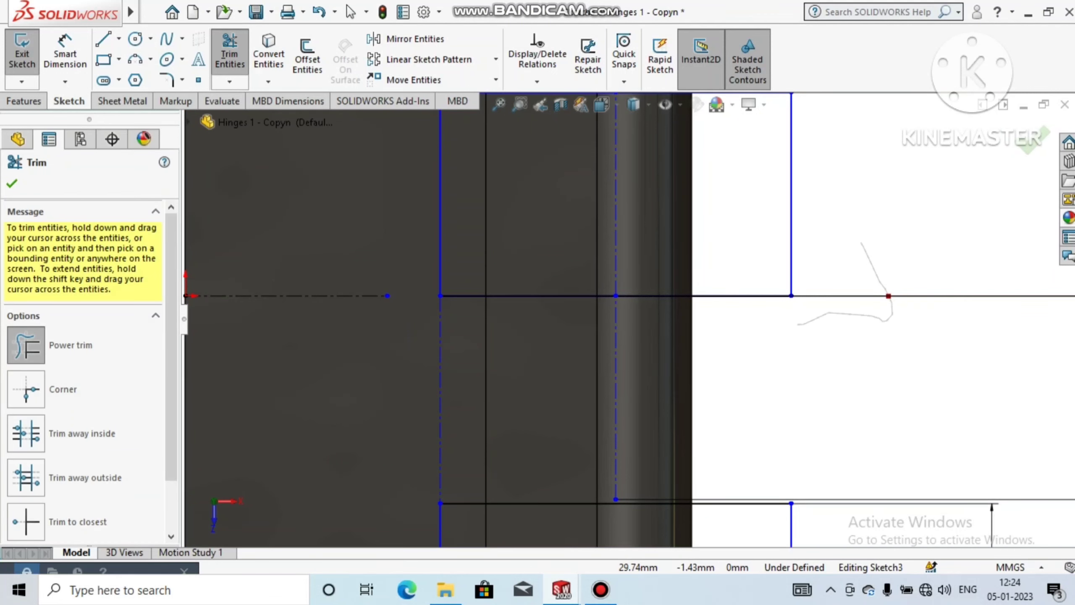
scroll(849, 321, up, 5)
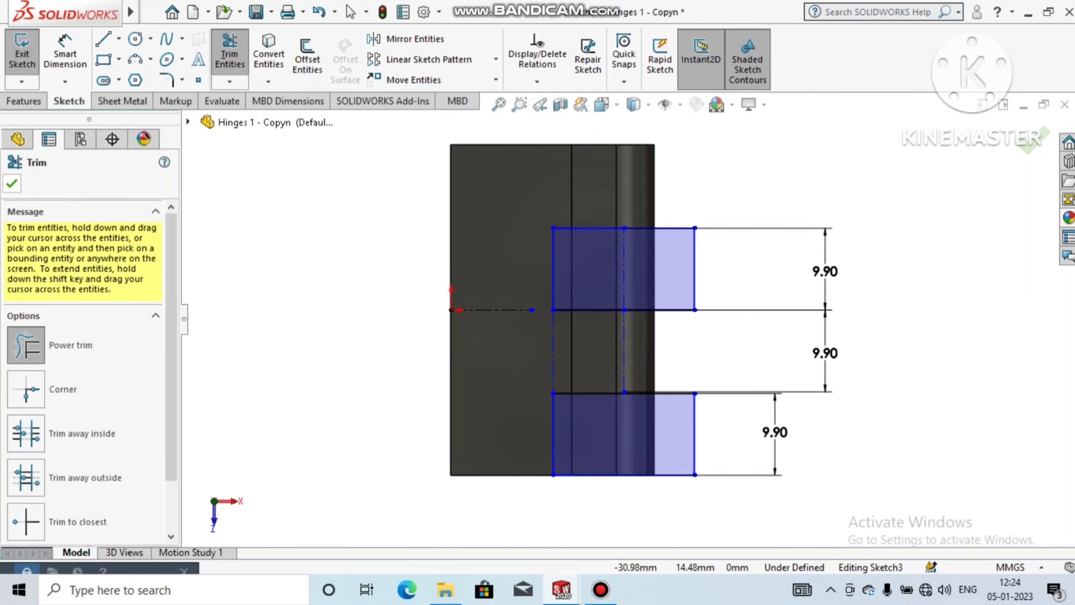
click(12, 183)
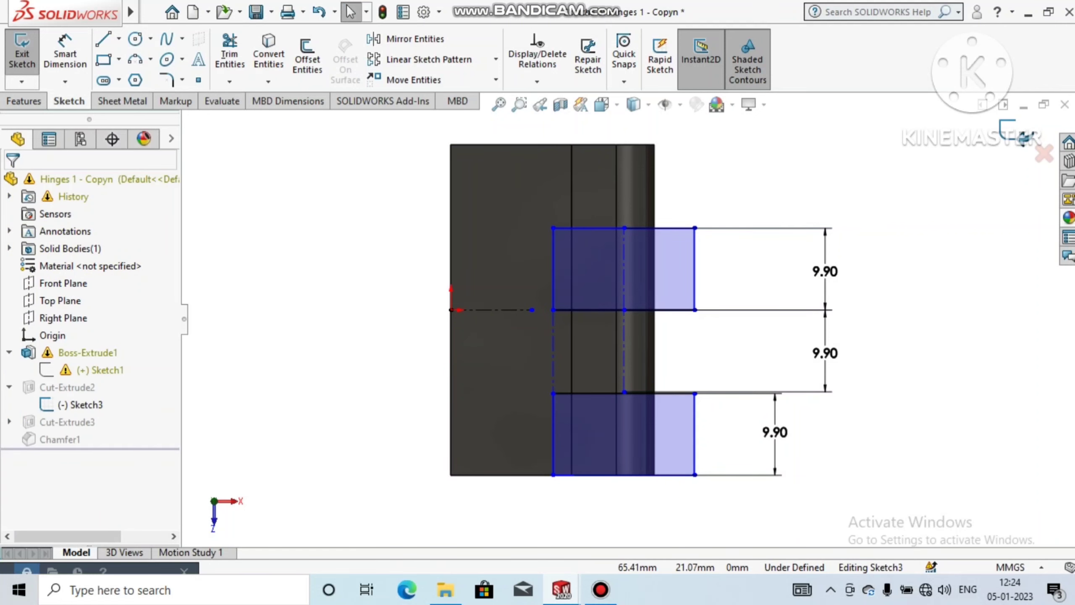
Step: Try again to exit the sketch and check the upper rectangle's lower edge for open contours, without the automatic repair
click(1018, 134)
key(Return)
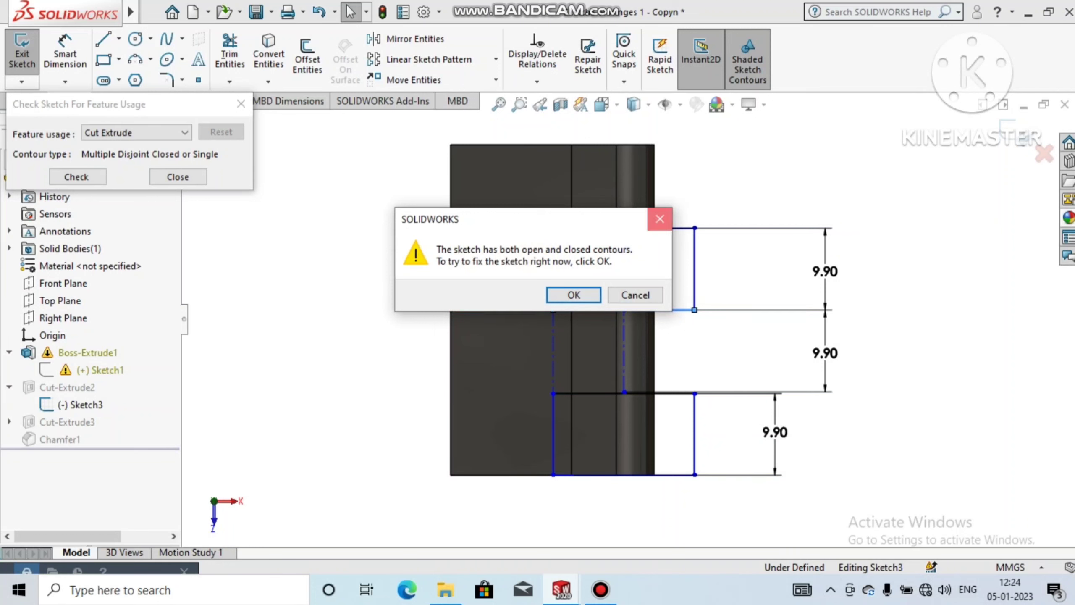
click(660, 219)
click(240, 104)
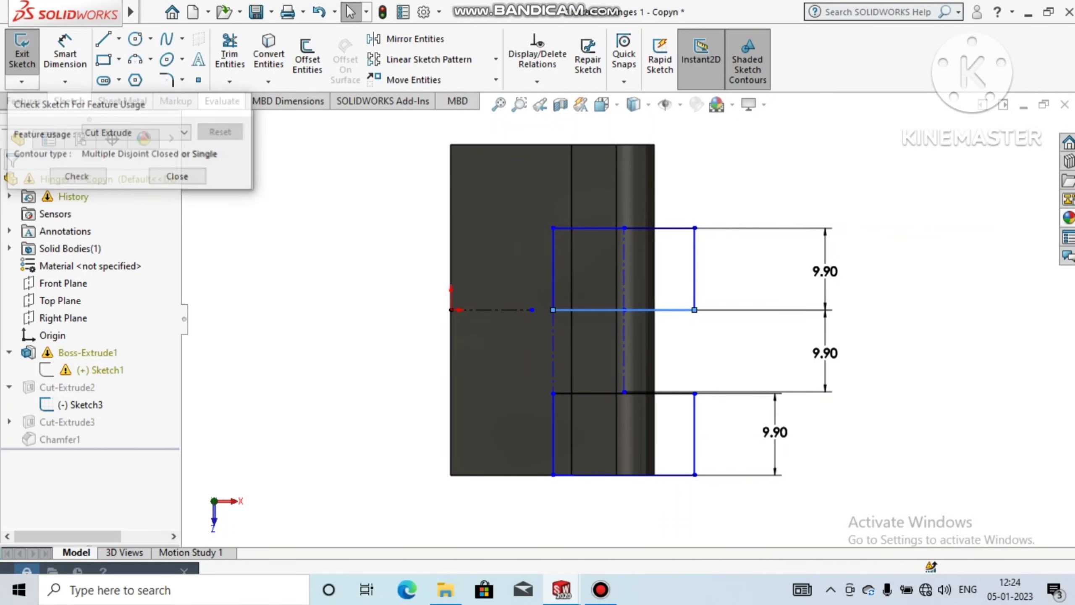
scroll(561, 294, down, 5)
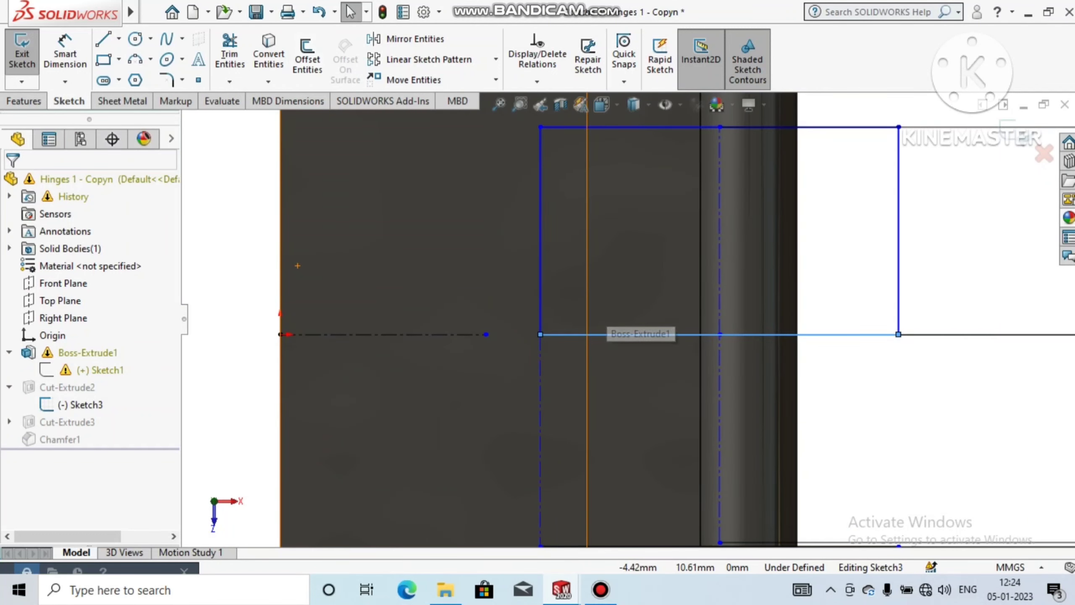
Step: Trim away the overlapping lower edge of the upper notch rectangle
click(229, 53)
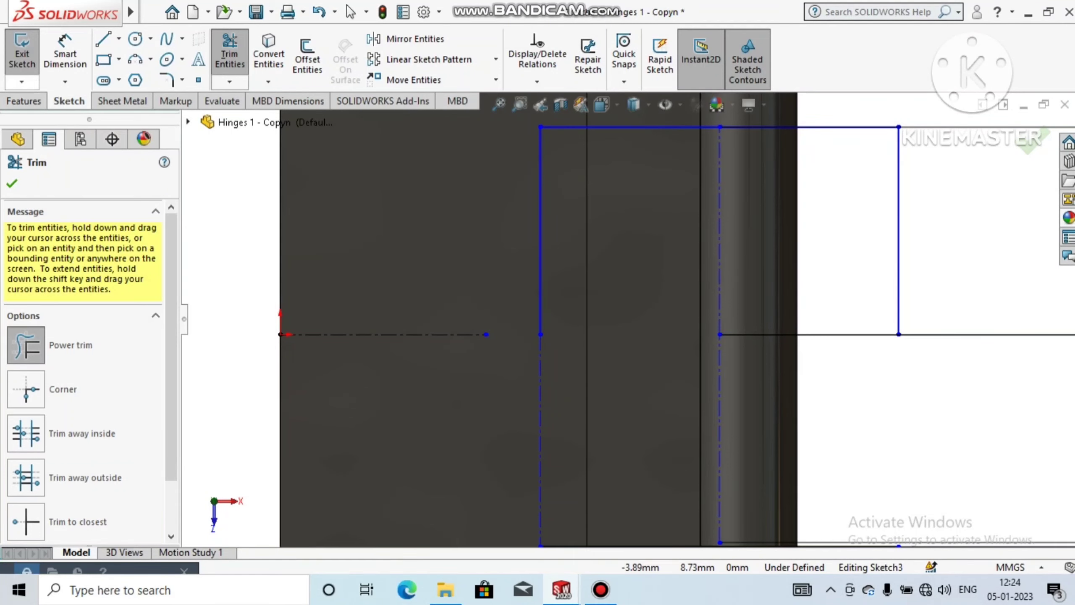
scroll(678, 169, down, 5)
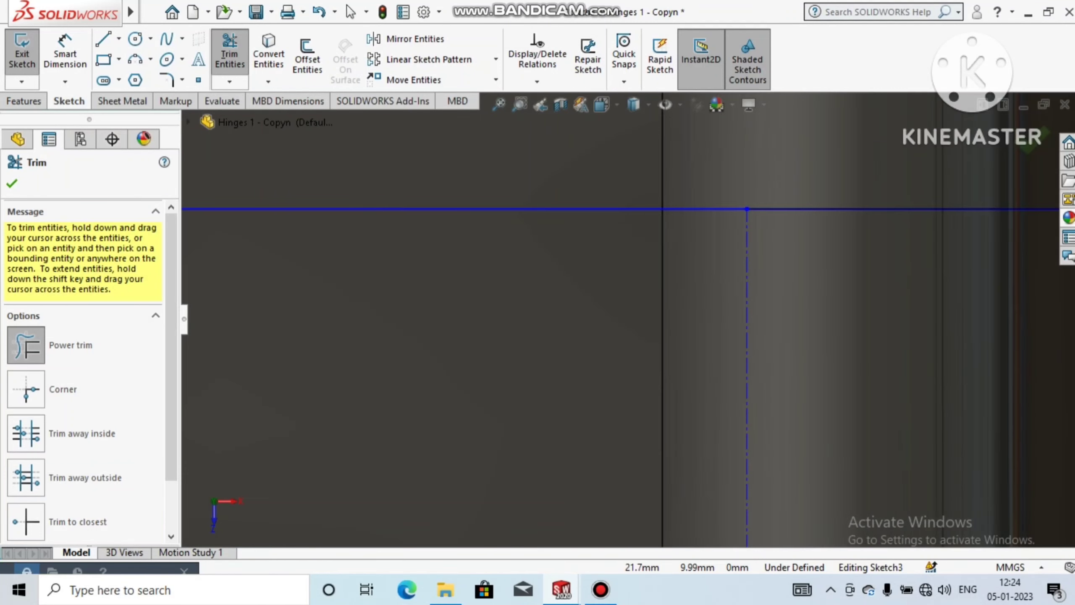
scroll(631, 320, up, 6)
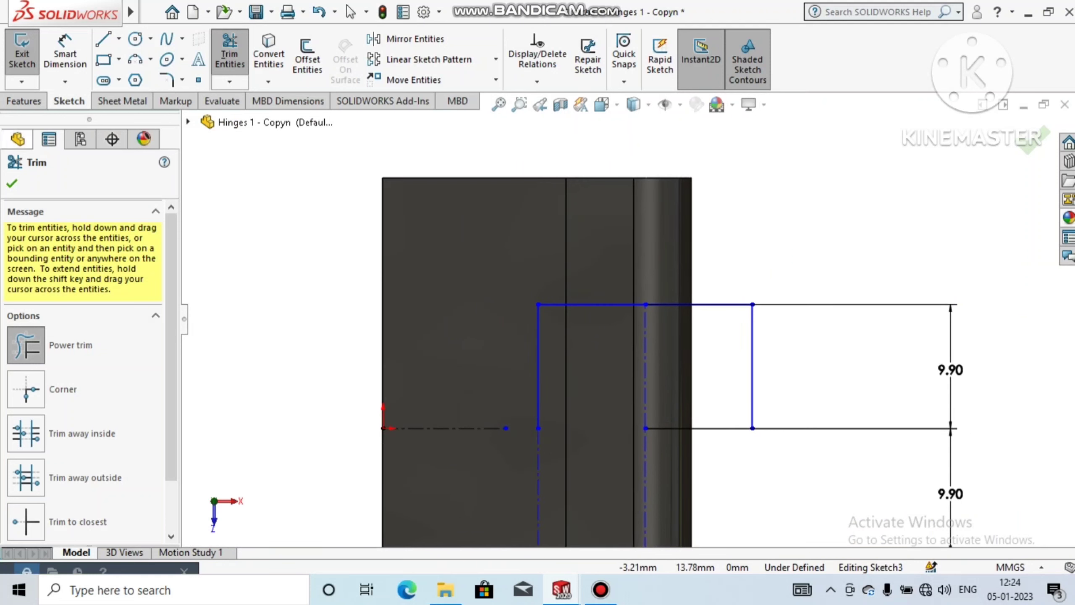
Step: Redraw the upper rectangle's lower edge as a single horizontal line from its lower-right corner to its lower-left corner
click(103, 39)
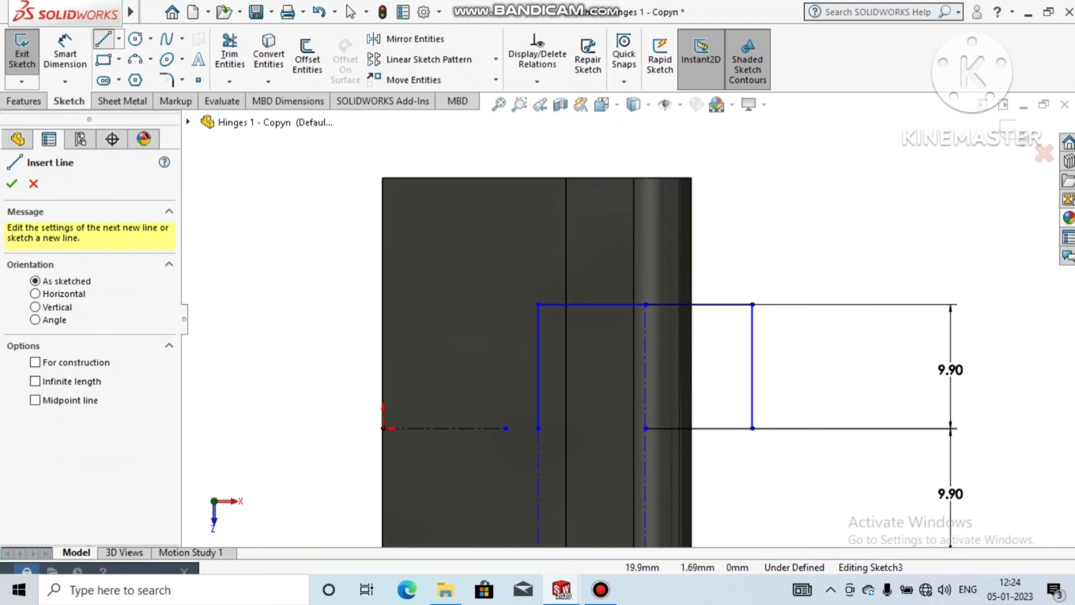
click(752, 428)
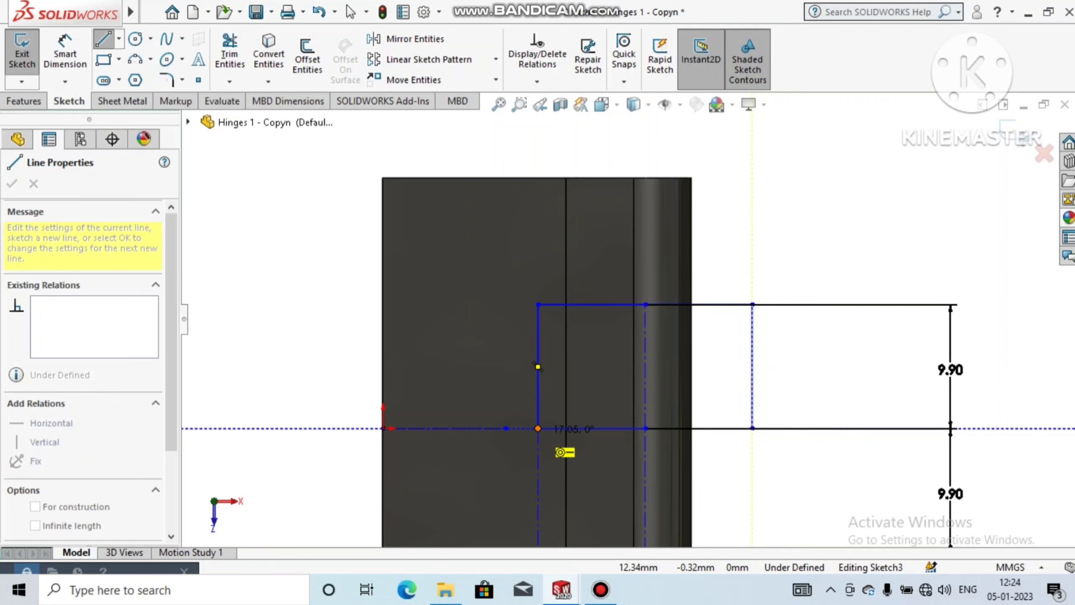
click(538, 428)
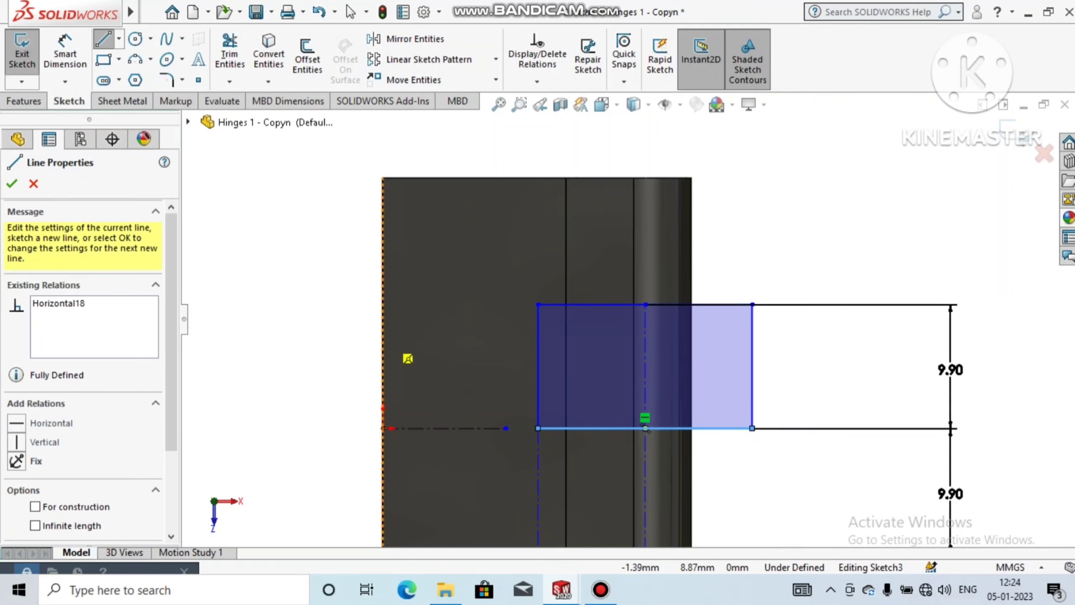
click(12, 184)
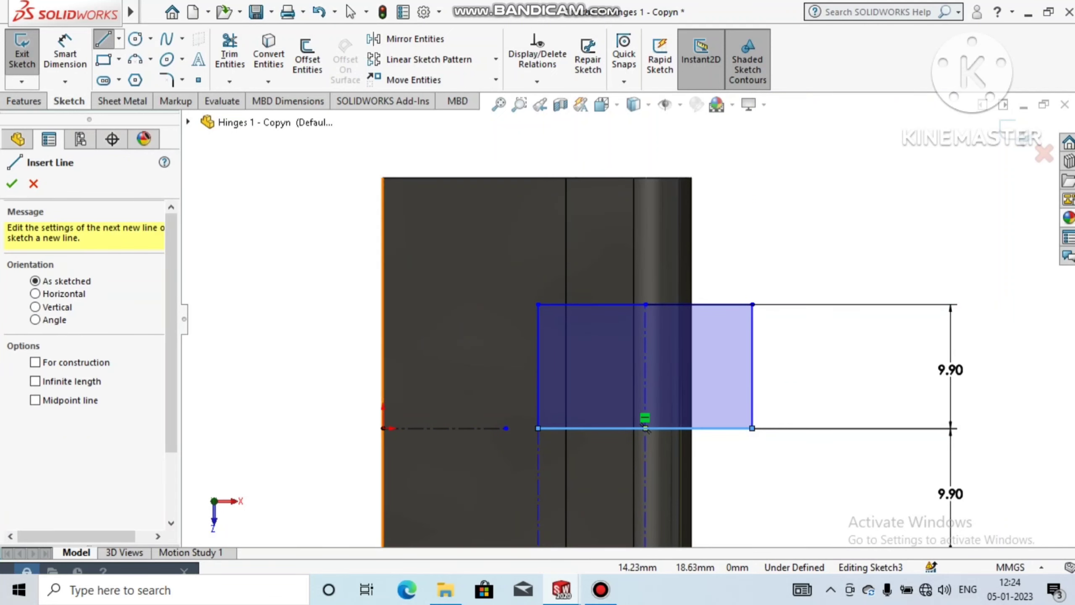
Step: Exit the notch sketch to rebuild the cut, dismiss the rebuild report, and show the hinge in isometric view
click(1013, 131)
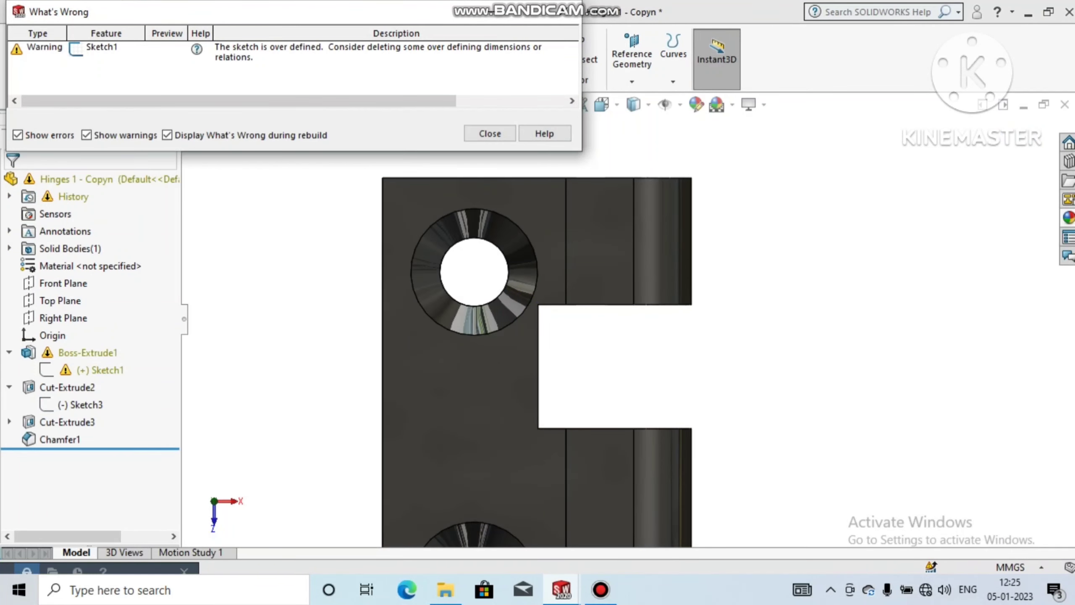
click(564, 12)
scroll(629, 318, up, 4)
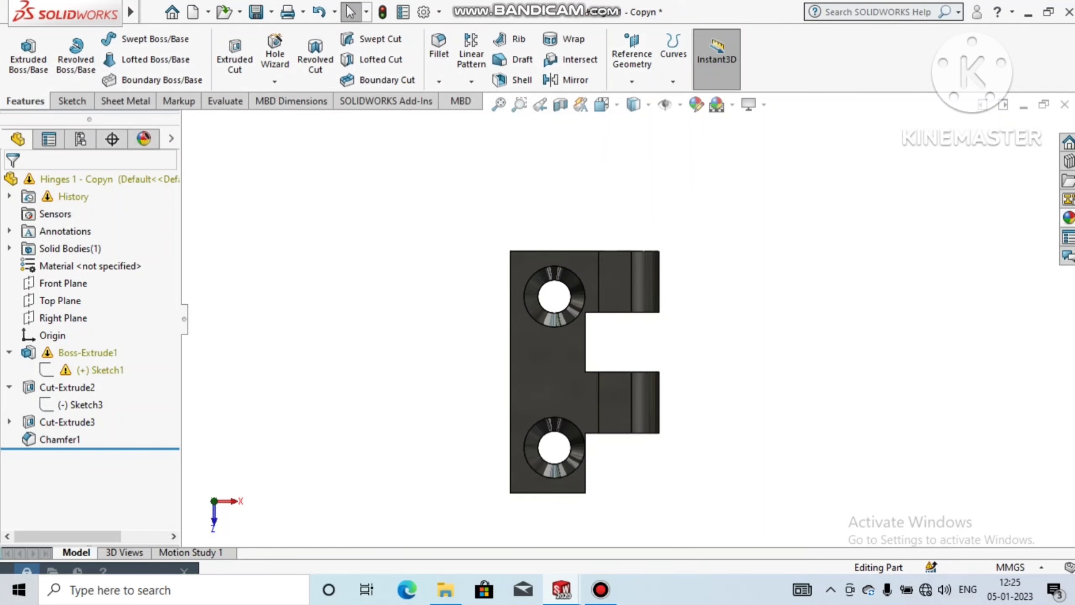
middle_drag(629, 317, 525, 250)
key(ctrl+7)
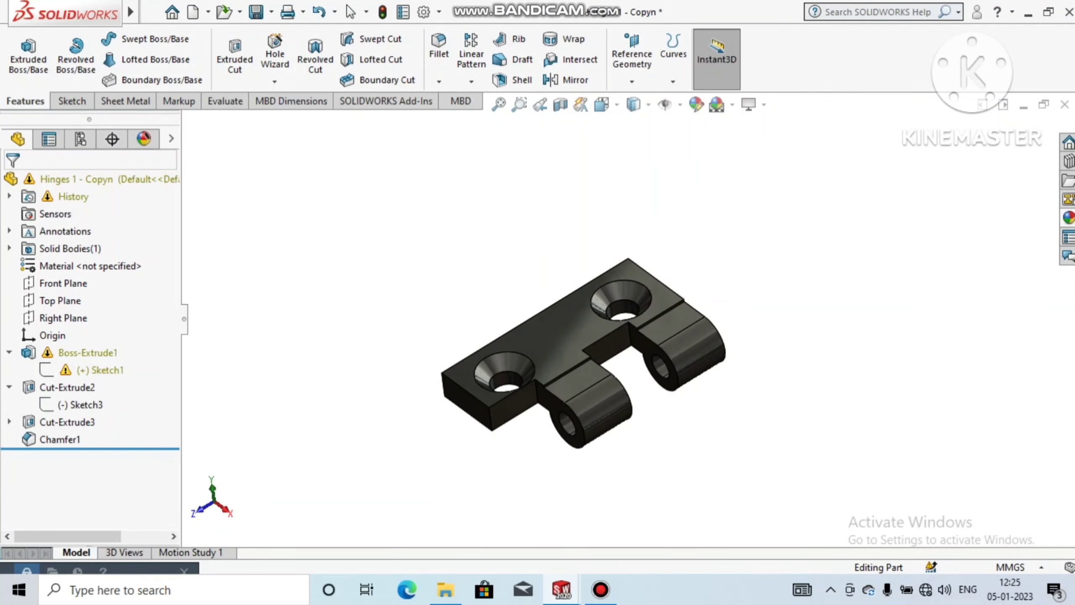
Step: Save the reworked part as "Hinges 1 - Copyn" in the Hinges new folder, replacing the existing file
click(152, 12)
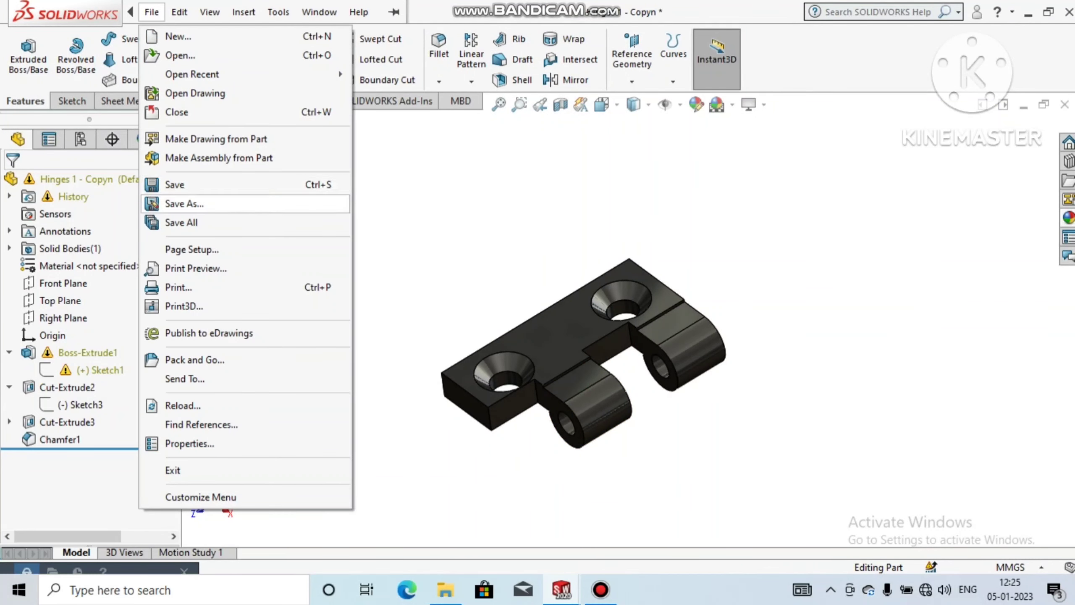
click(184, 204)
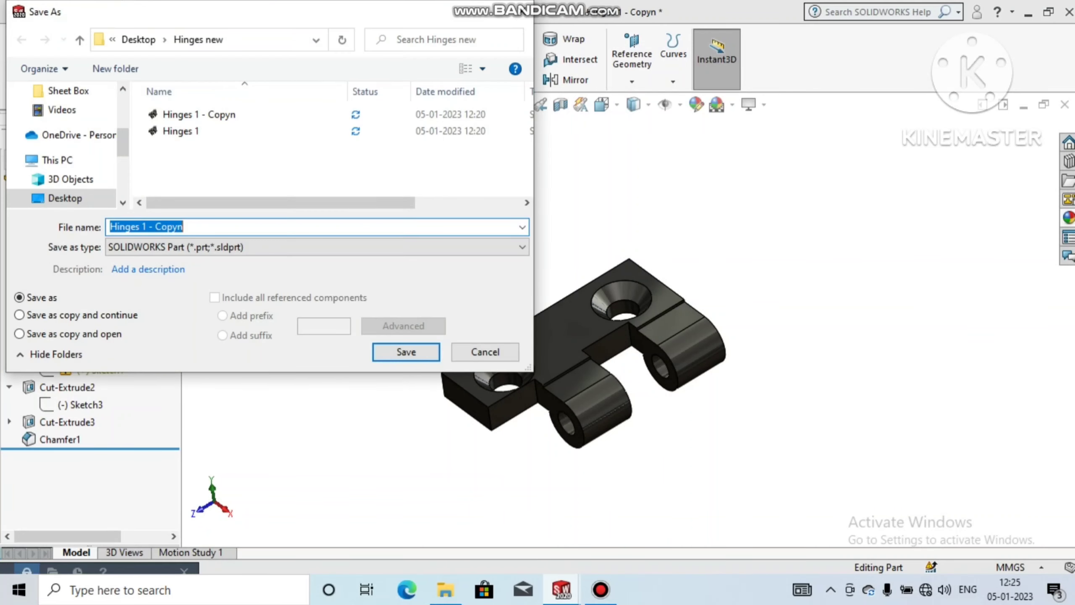
click(199, 115)
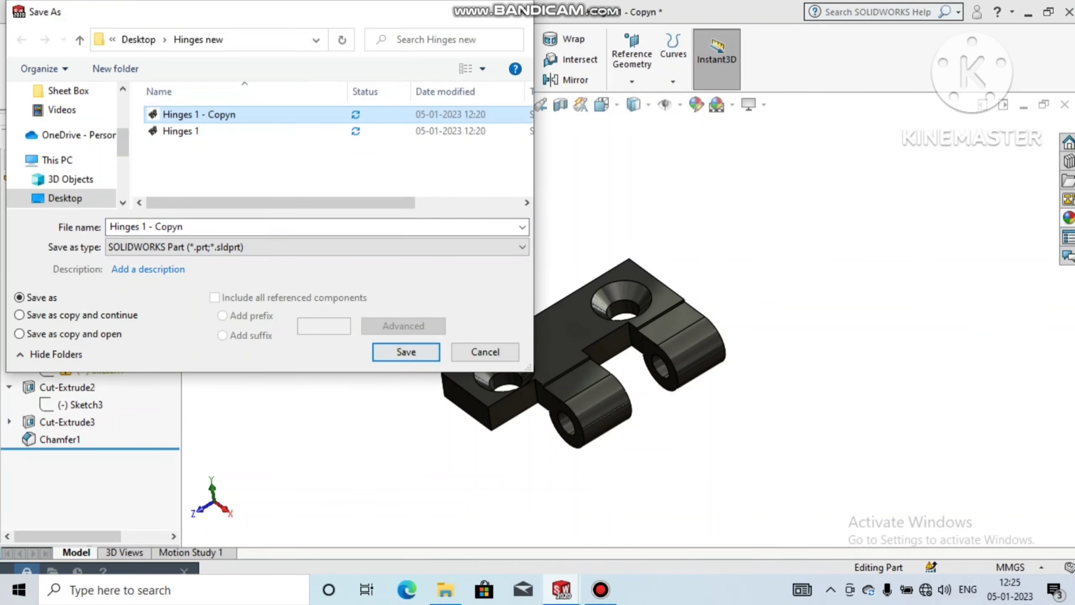
key(Return)
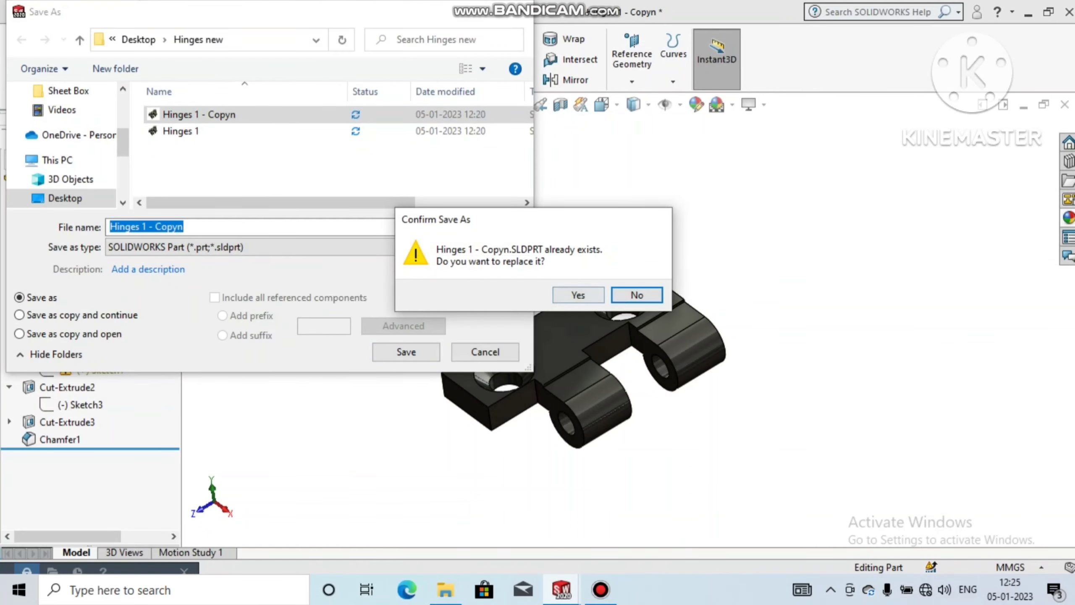
key(Left)
key(Return)
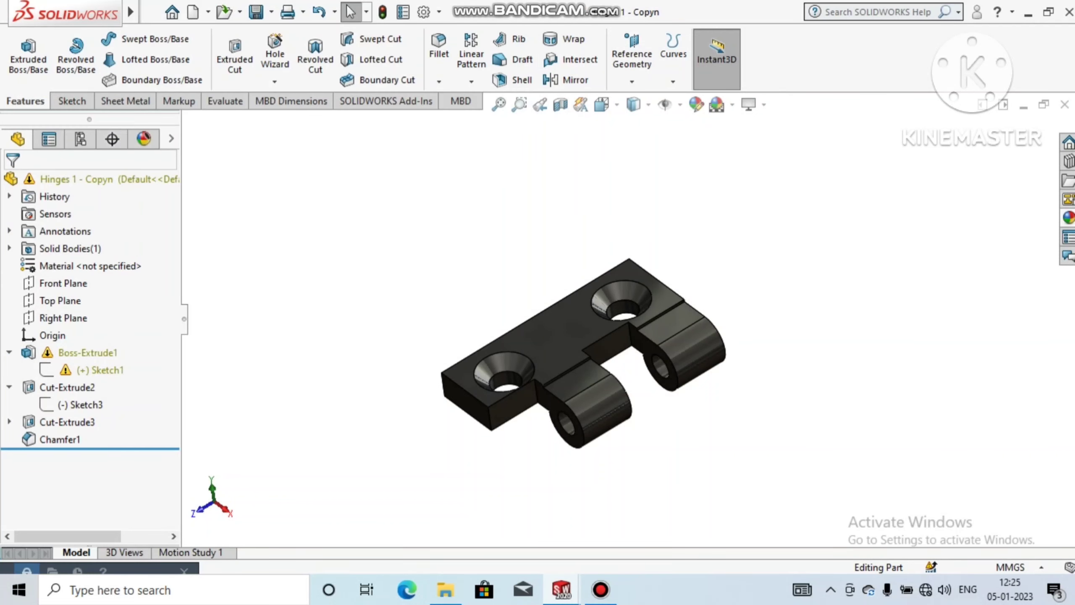
Step: Create a new assembly document for the hinge parts
mouse_move(64, 13)
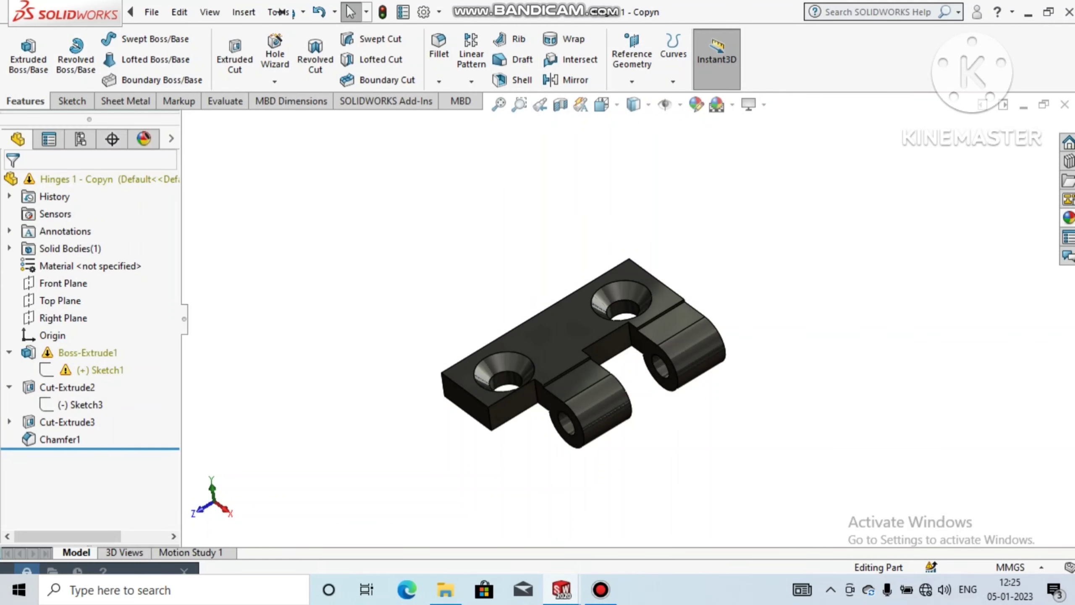
click(152, 11)
click(178, 36)
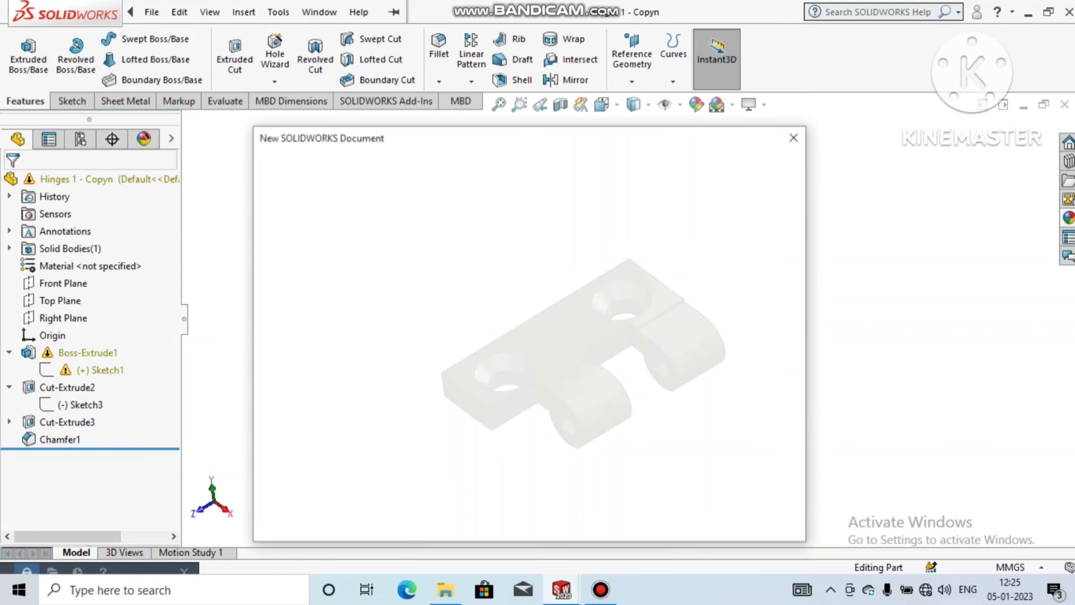
click(529, 285)
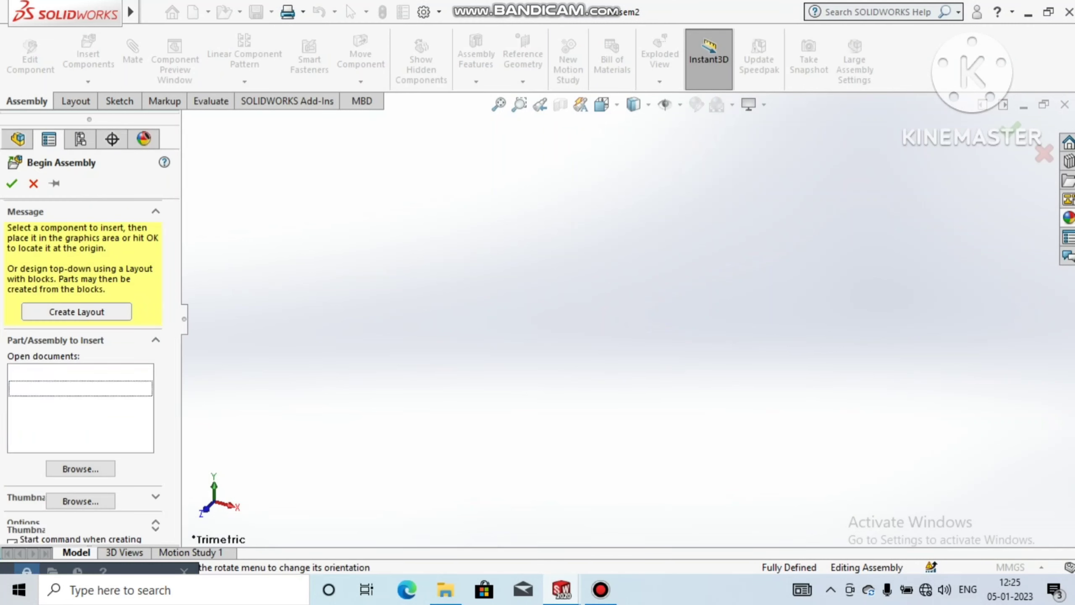
Step: Place the Hinges 1 part as the first component and set the scene background to Plain White
click(569, 338)
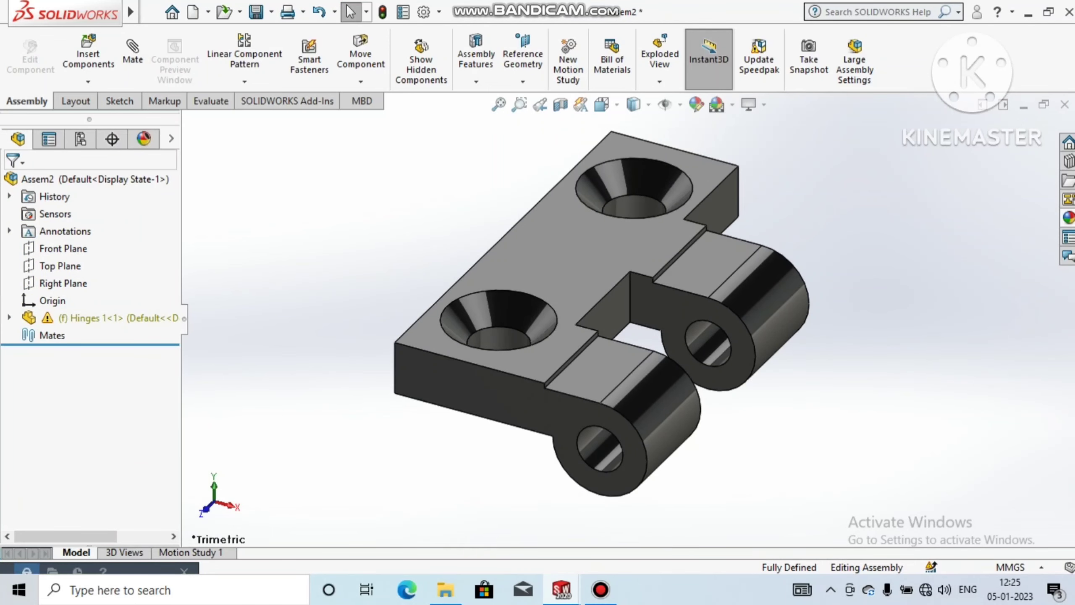
click(733, 105)
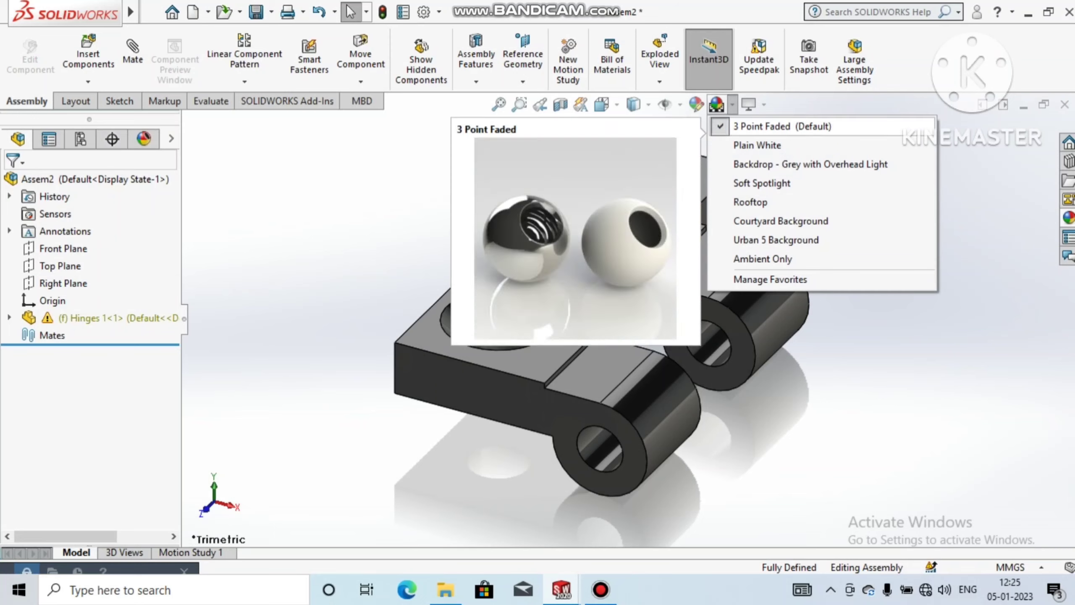
click(745, 144)
Step: Insert the Hinges 1 - Copyn part into the assembly beside the knuckle side of the first hinge
scroll(701, 281, up, 3)
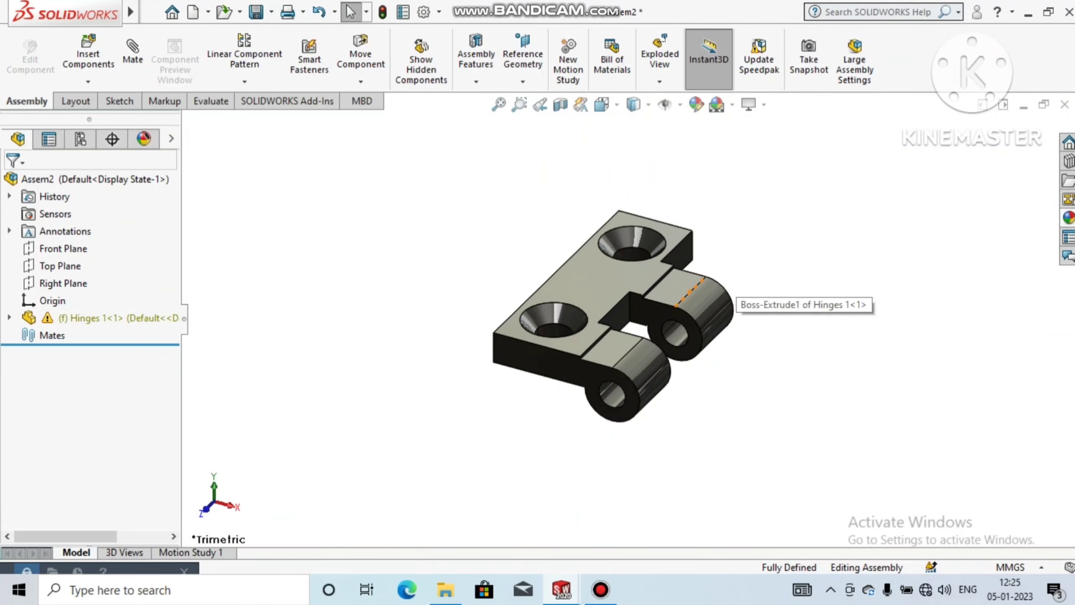
middle_drag(701, 284, 674, 301)
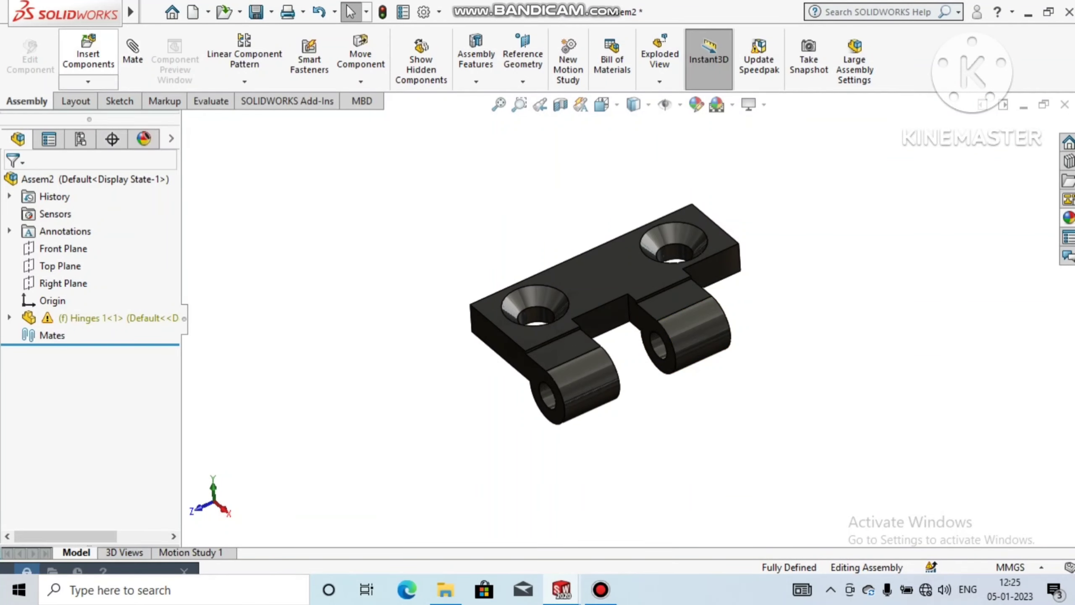
click(88, 55)
click(64, 390)
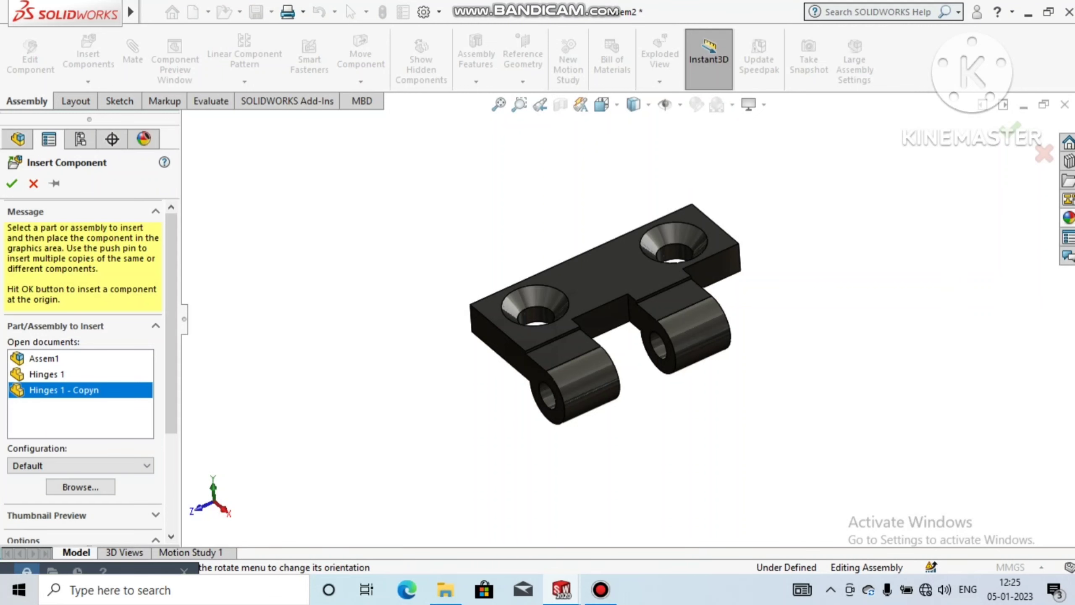
click(742, 416)
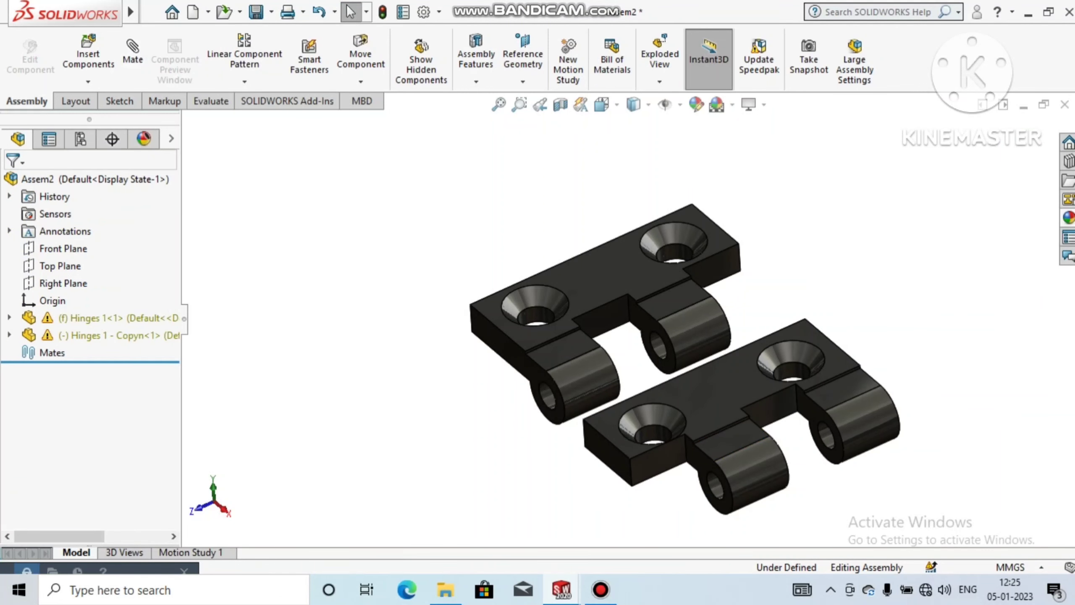
Step: Rotate the Hinges 1 - Copyn component so its knuckles face those of the fixed hinge
click(361, 82)
click(399, 119)
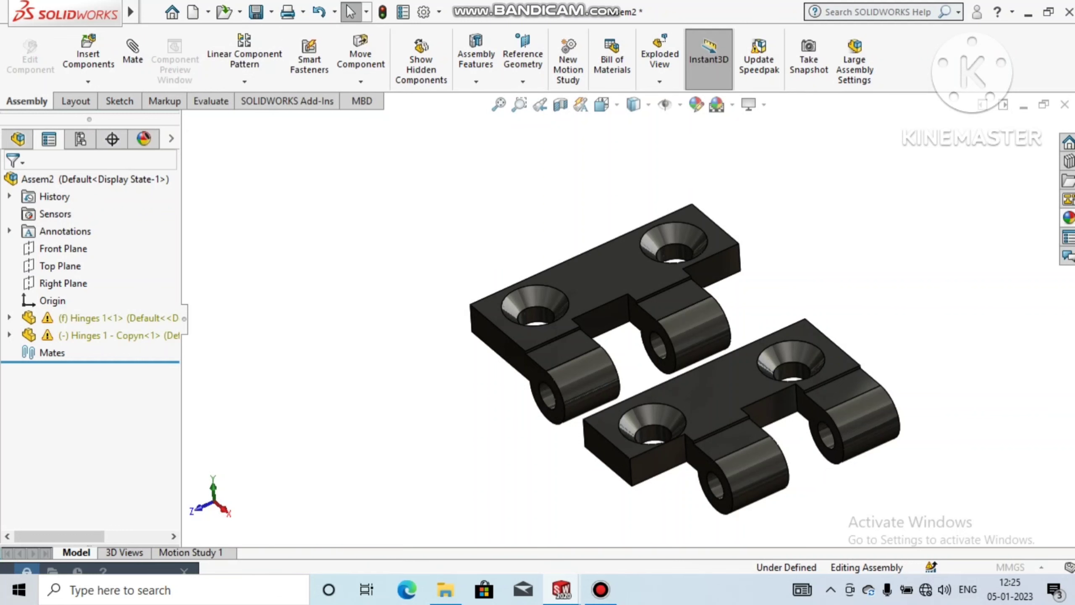
drag(741, 423, 719, 449)
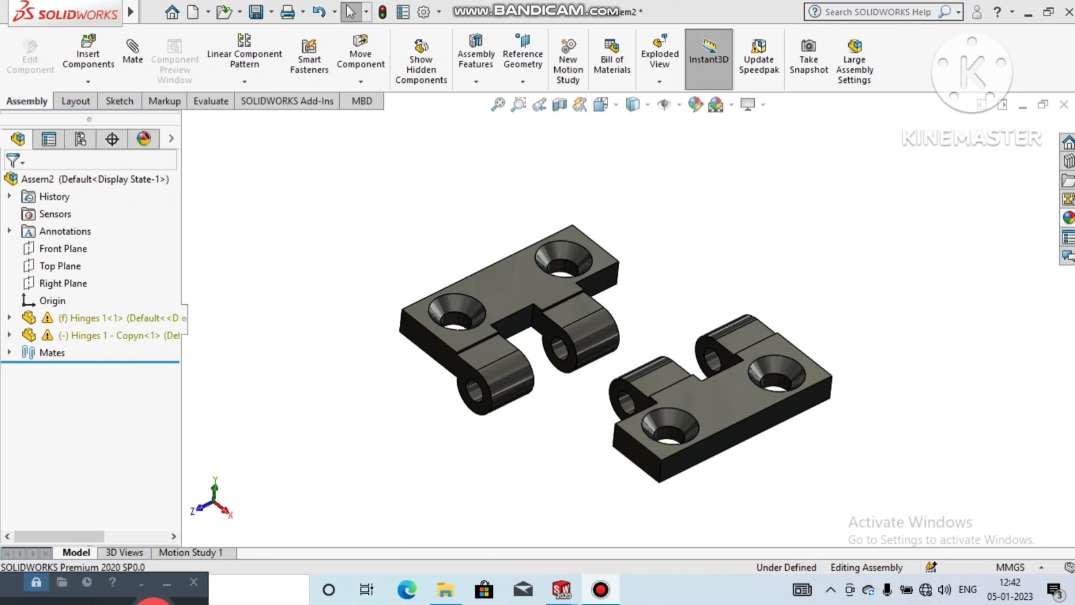
Step: Add a coincident mate between the top plate faces of the two hinge components
middle_drag(614, 339, 637, 335)
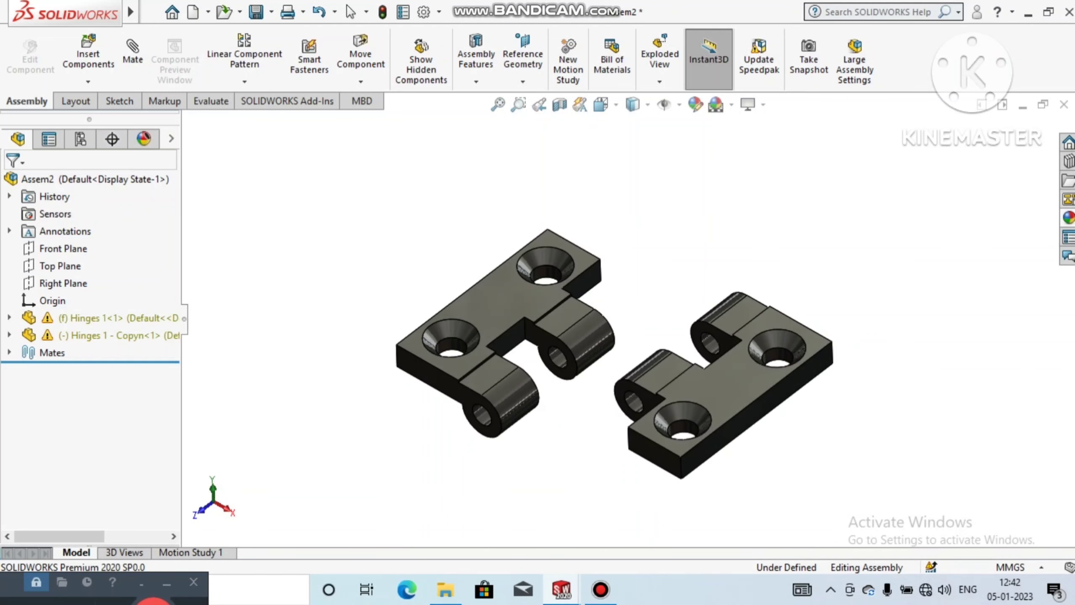
click(132, 55)
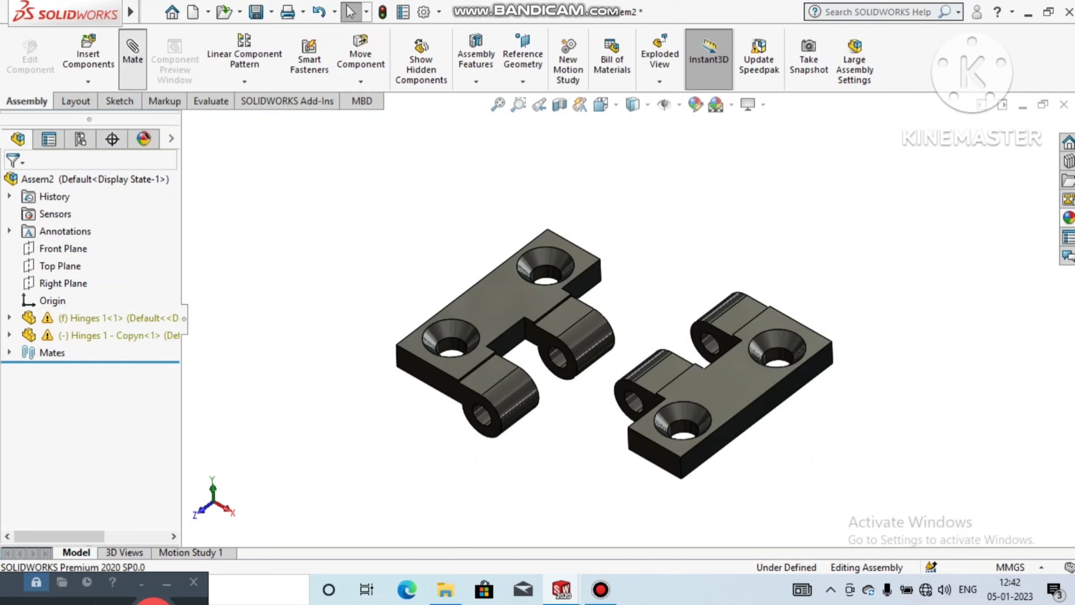
click(518, 304)
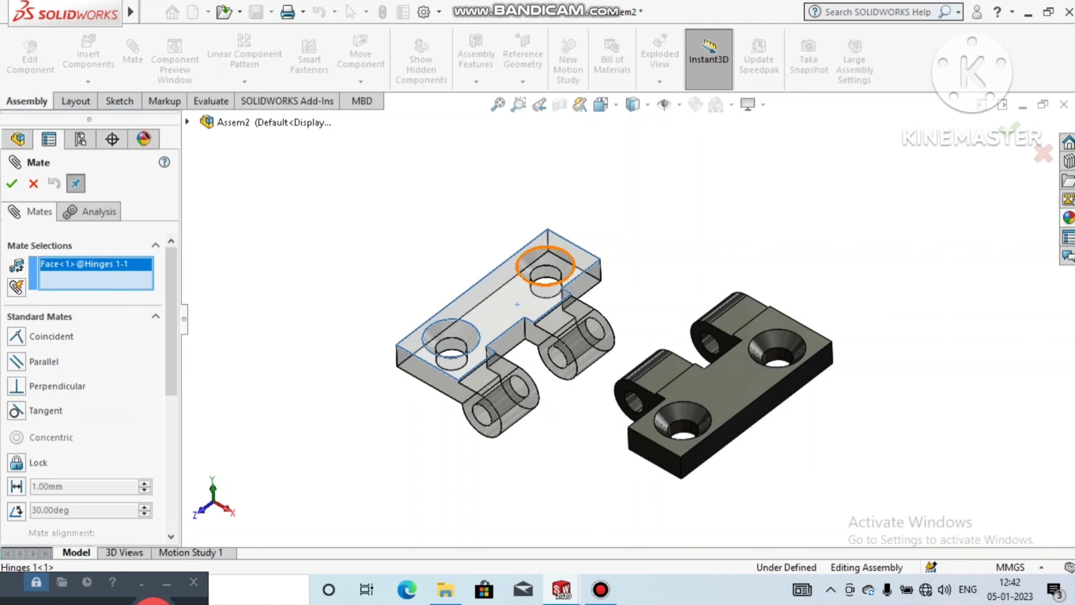
click(736, 404)
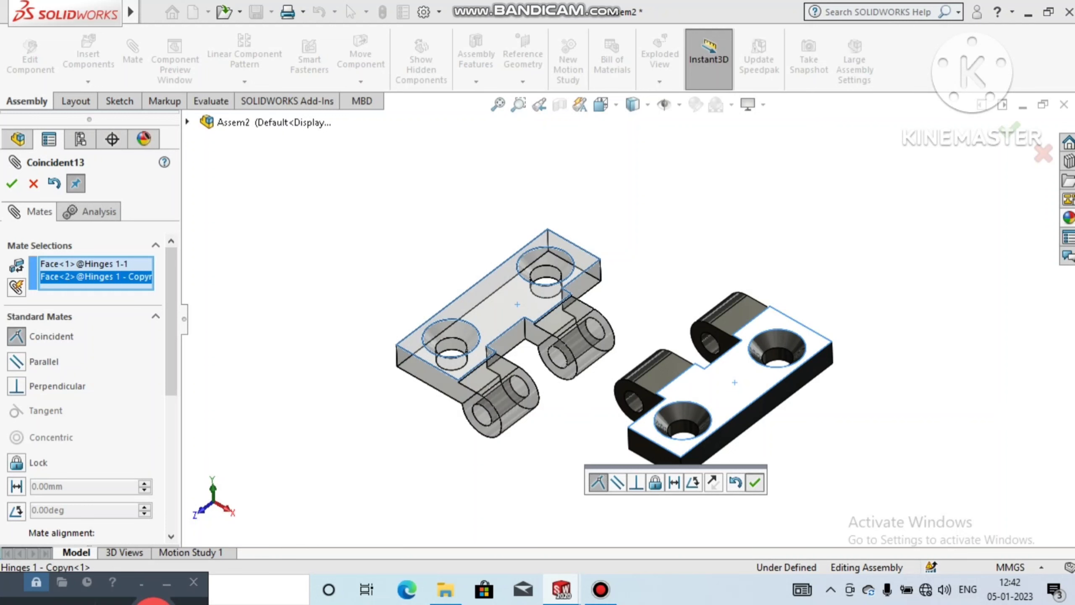
click(754, 482)
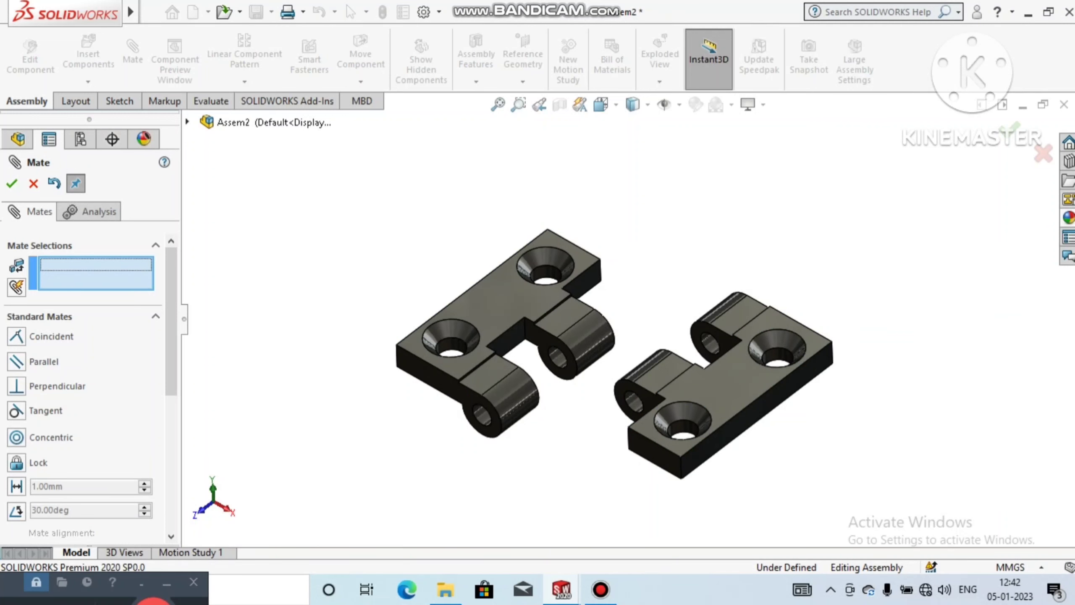
Step: Add a concentric mate between the knuckle pin holes of the two hinge components
click(576, 347)
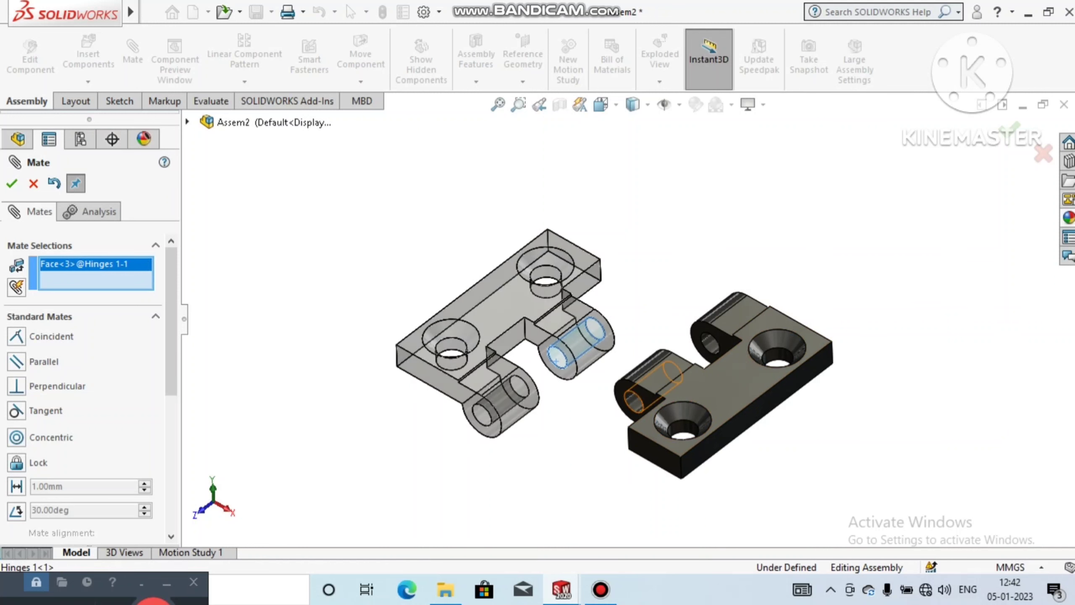
click(632, 399)
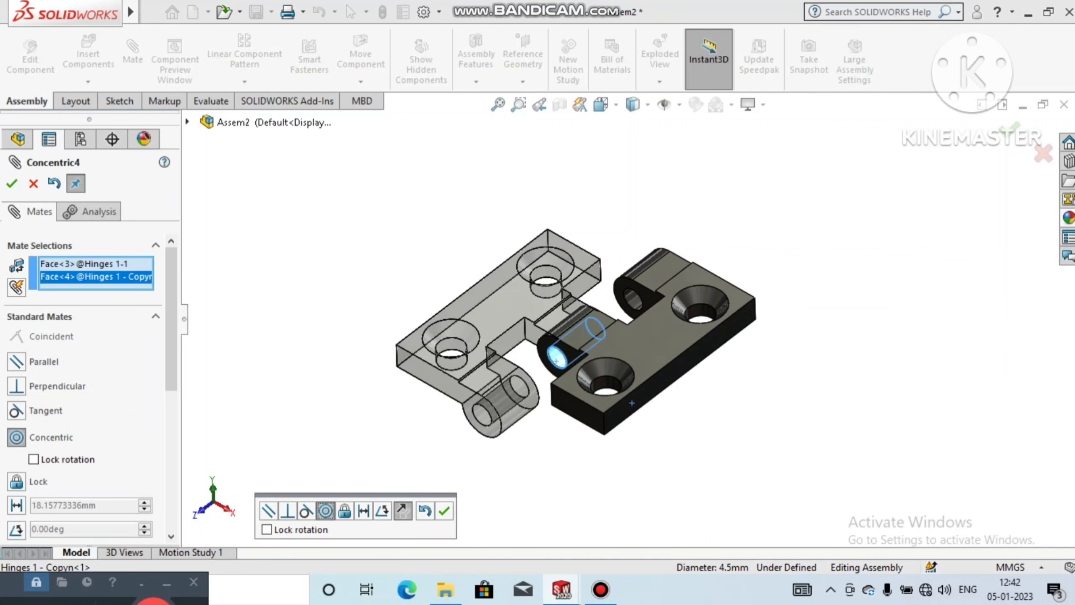
click(444, 511)
middle_drag(566, 381, 567, 423)
scroll(559, 403, down, 4)
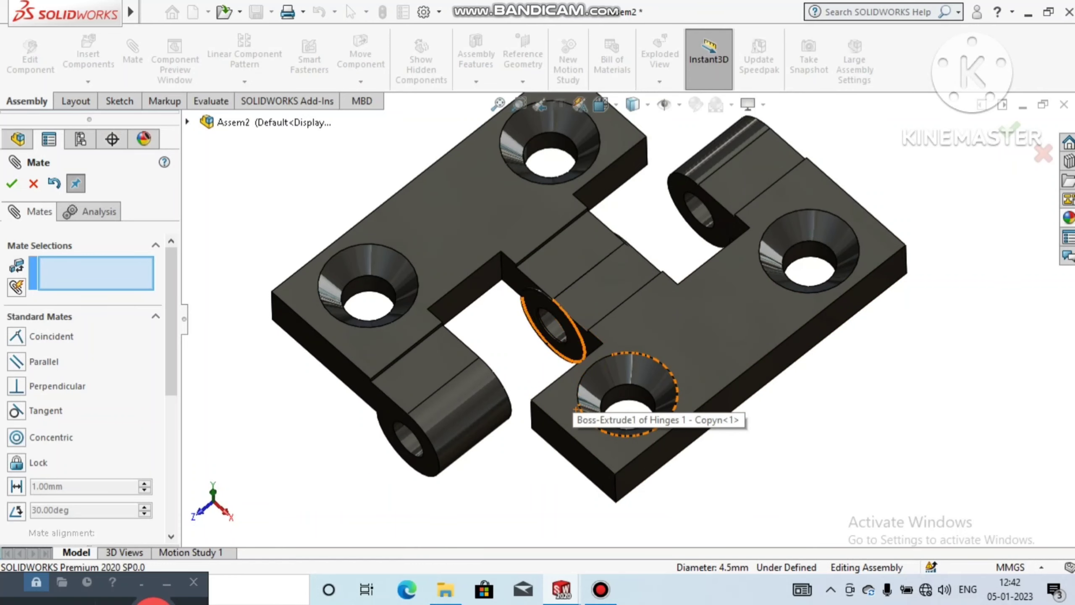
click(585, 343)
middle_drag(607, 433, 486, 394)
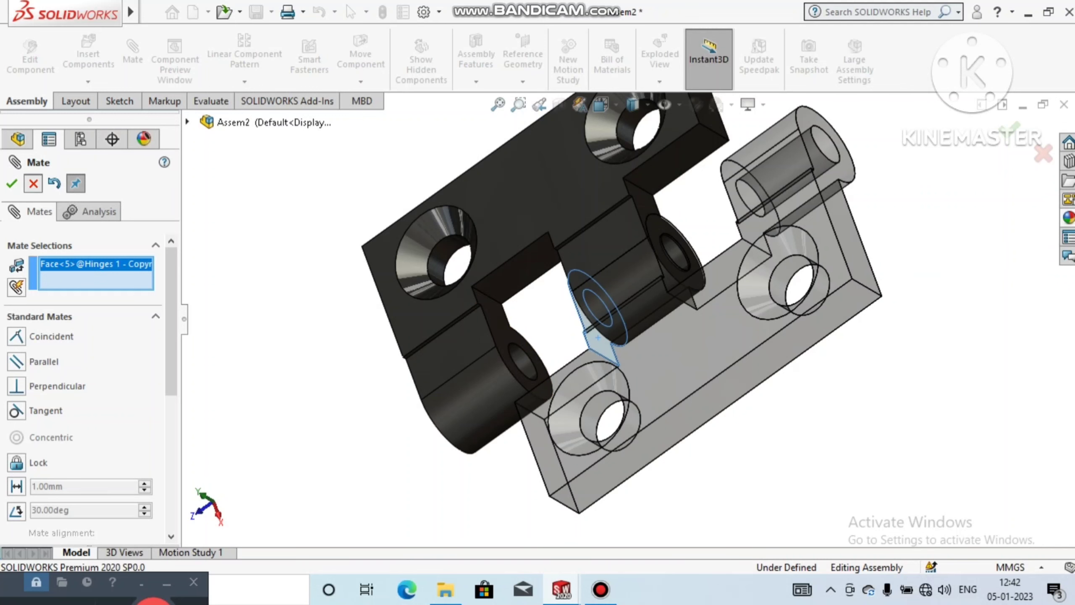
key(Escape)
Step: Slide the Hinges 1 - Copyn component along the pin axis so its knuckle sits in the fixed hinge's gap
middle_drag(677, 369, 754, 330)
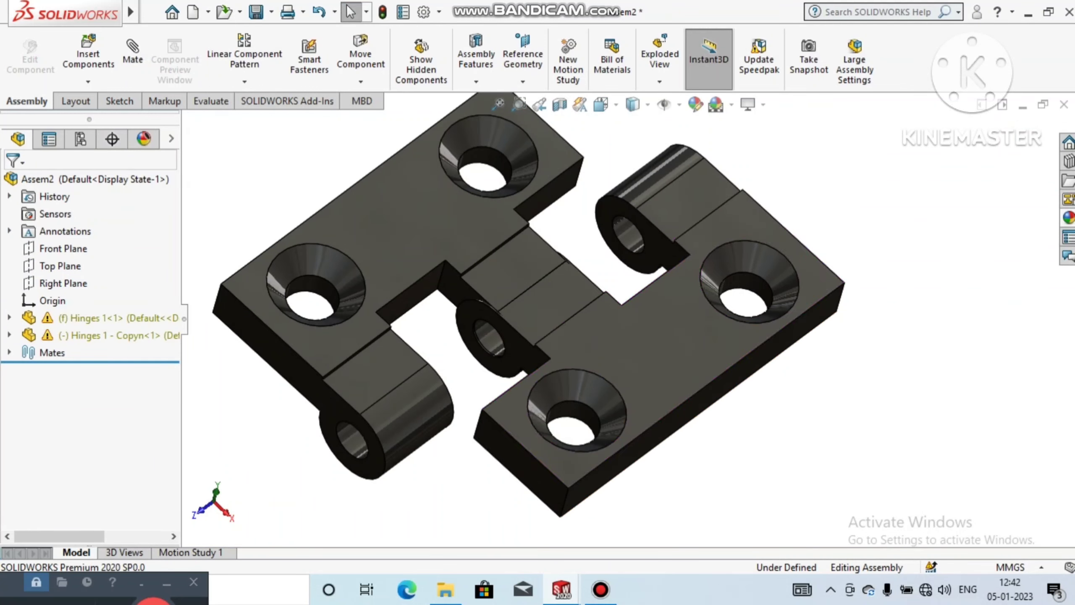
drag(654, 352, 616, 382)
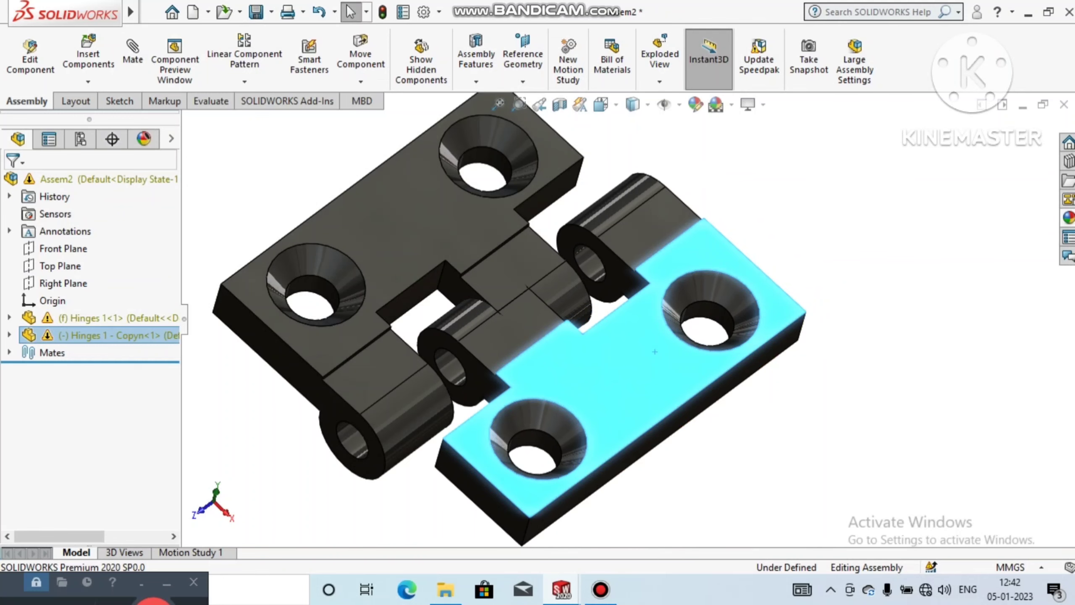
key(Escape)
Step: Add a coincident mate between the fixed hinge's inner knuckle side face and the copy's adjoining knuckle side face, and close the Mate tool
scroll(516, 263, up, 2)
middle_drag(525, 275, 440, 356)
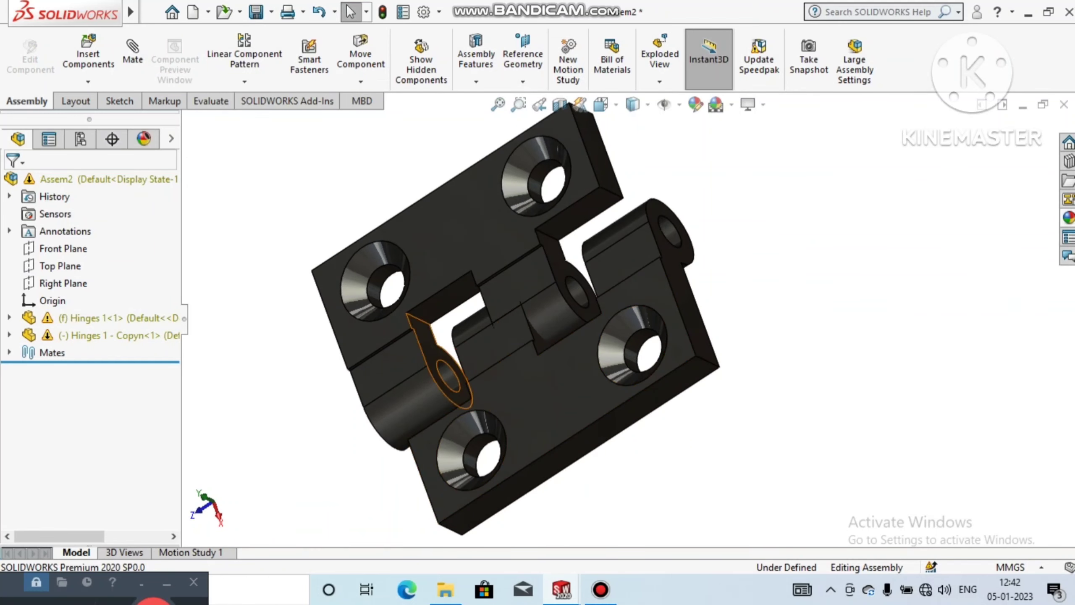
click(442, 364)
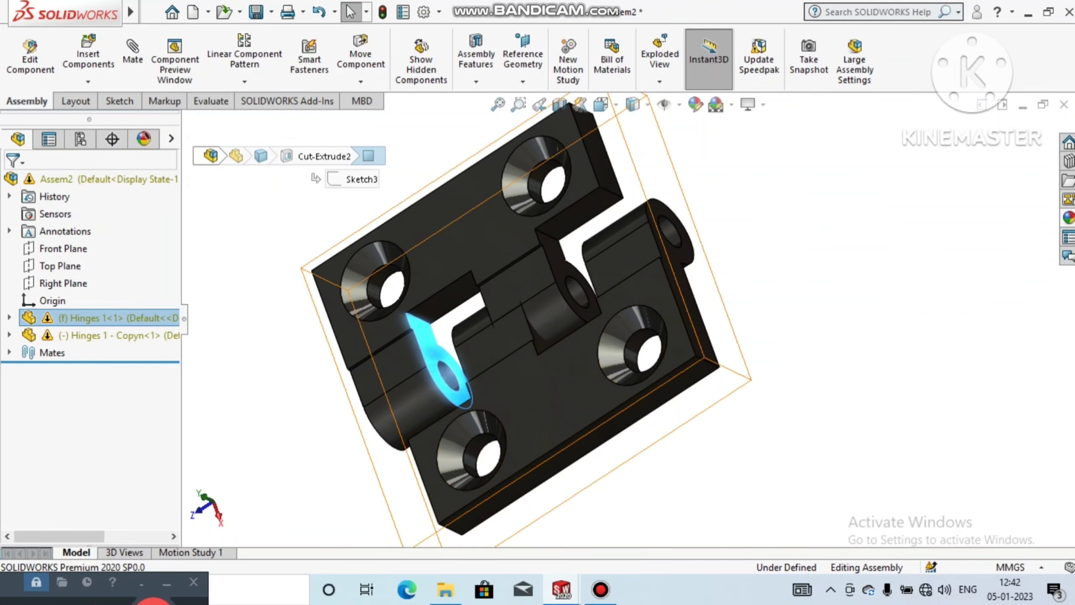
click(132, 59)
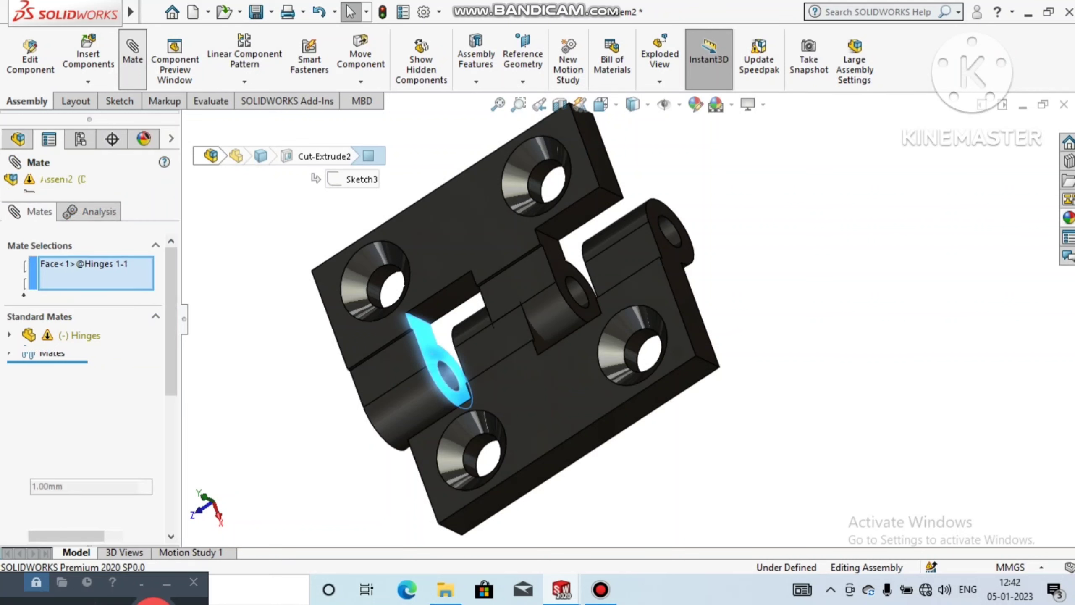
middle_drag(487, 351, 580, 317)
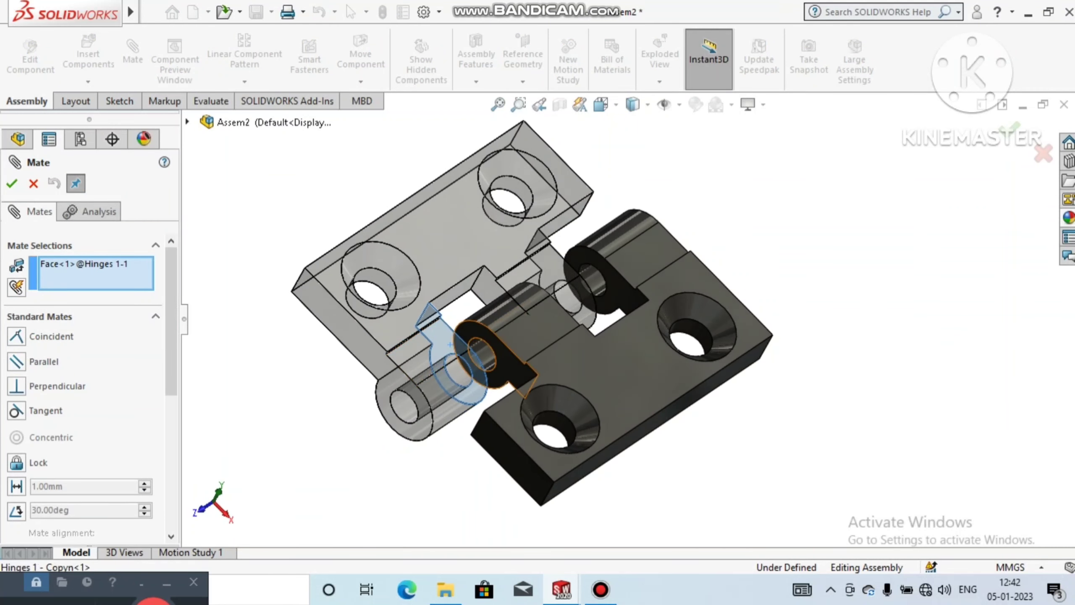
click(470, 354)
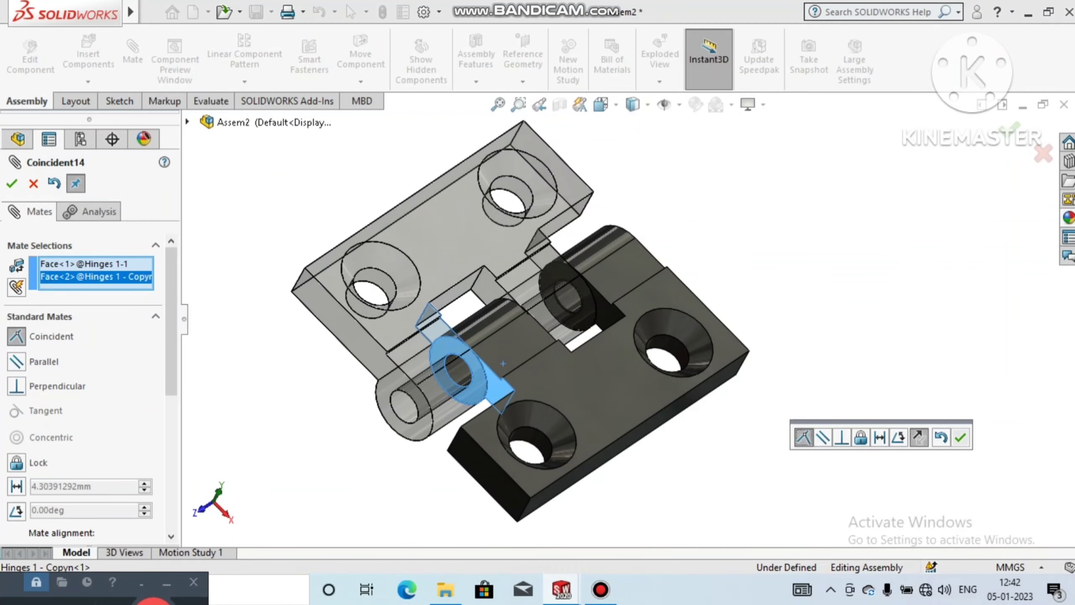
key(Return)
scroll(628, 329, up, 2)
middle_drag(593, 322, 554, 376)
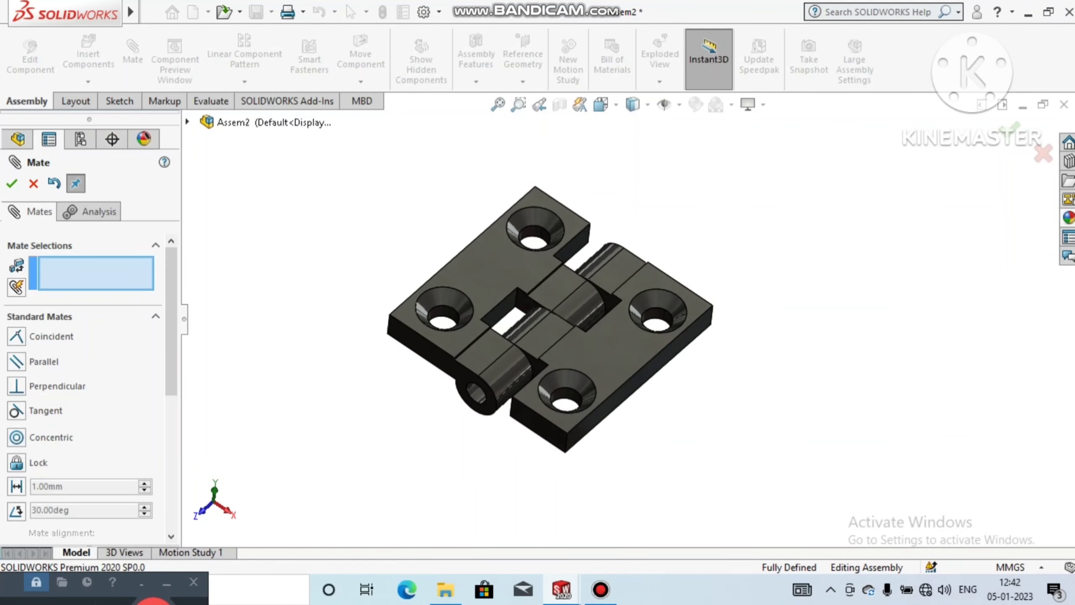
key(Escape)
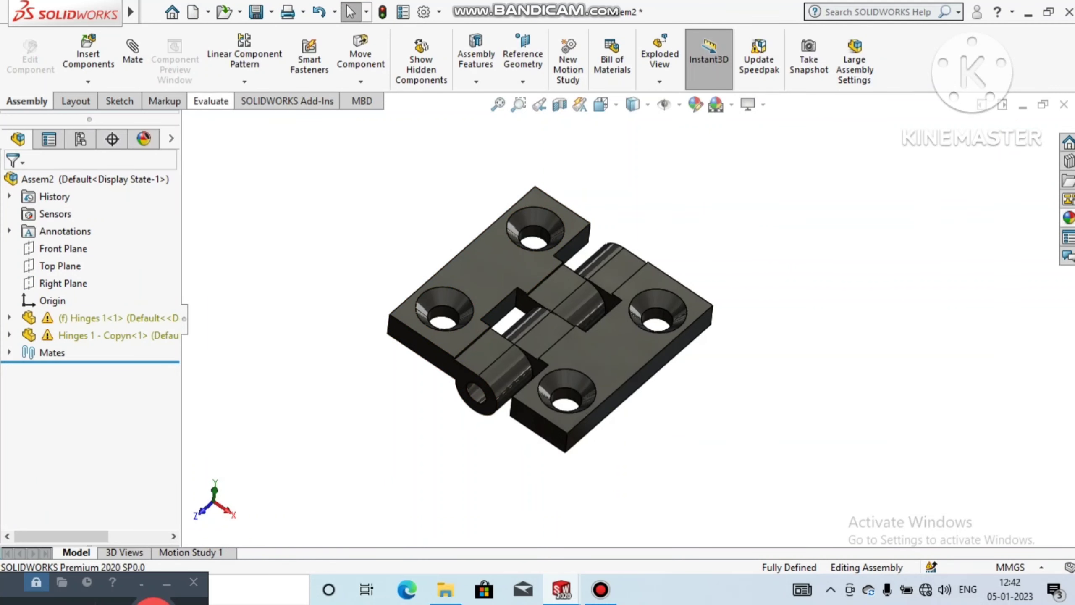
Step: Try to measure the pin hole at the end of the fixed hinge's knuckle, and close the Measure tool
click(211, 101)
click(223, 55)
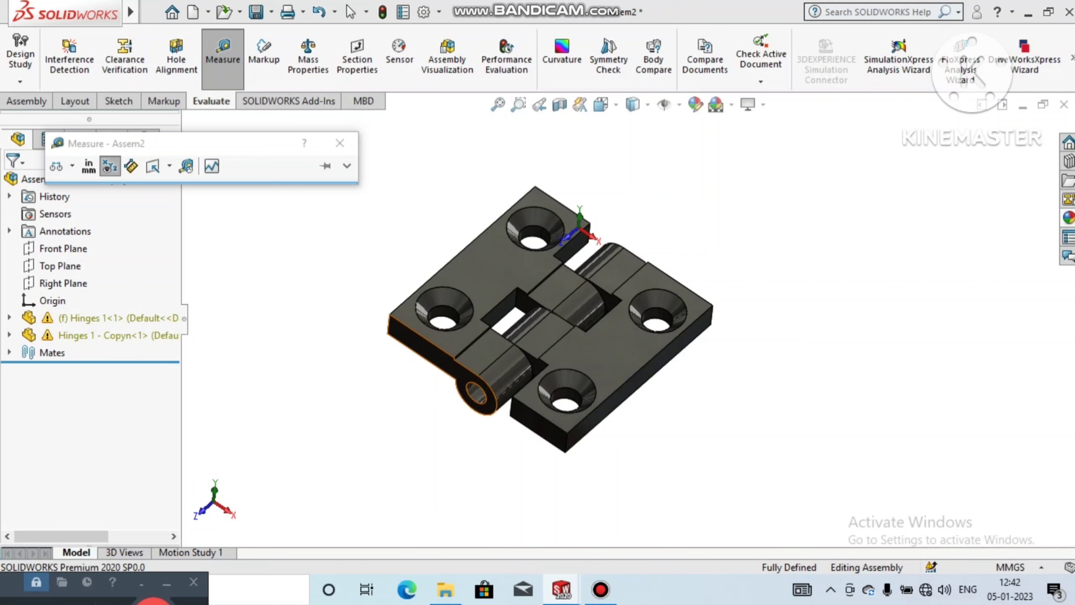
click(476, 394)
click(449, 451)
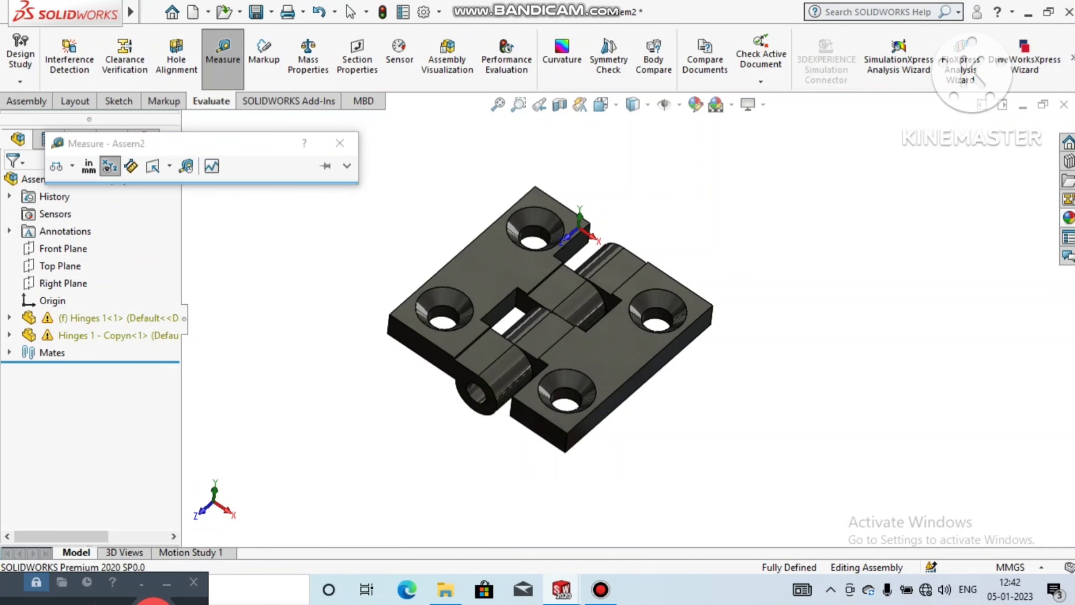
click(339, 143)
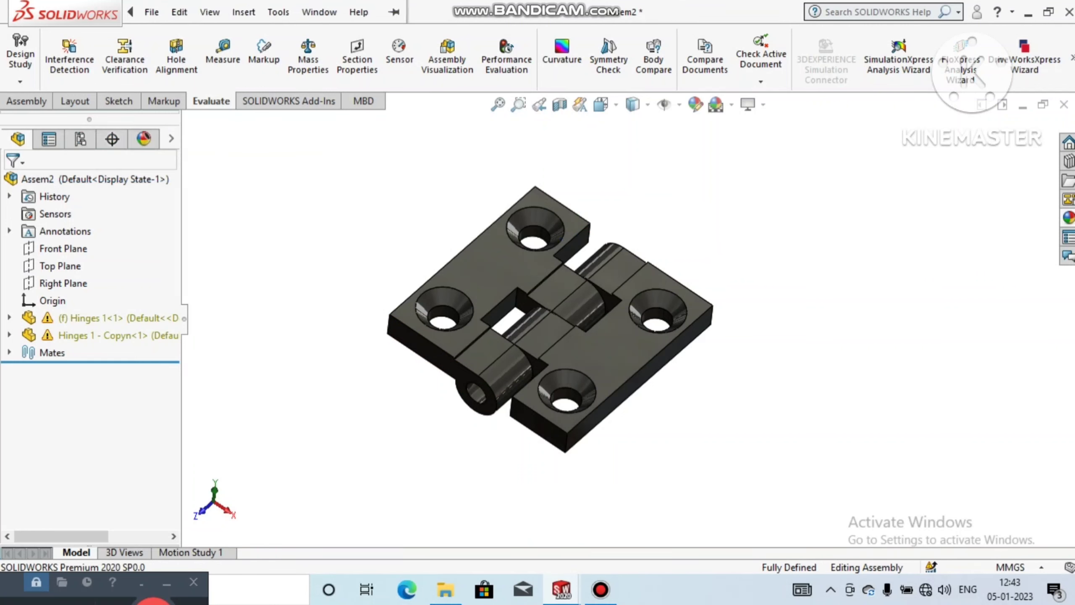
Step: Create a new part document and set its scene background to Plain White
click(151, 11)
click(178, 36)
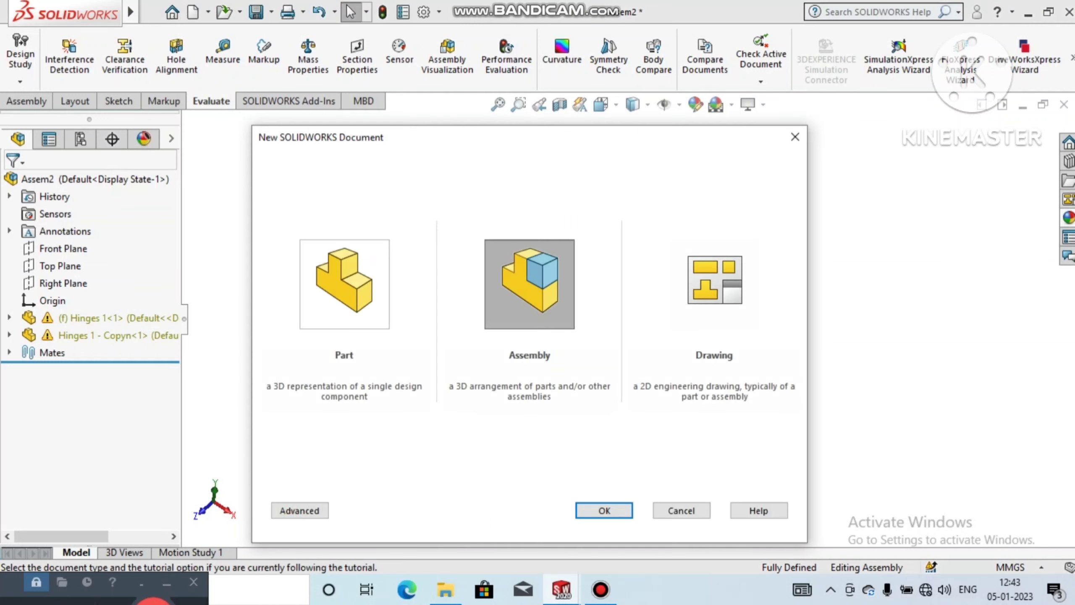
click(345, 284)
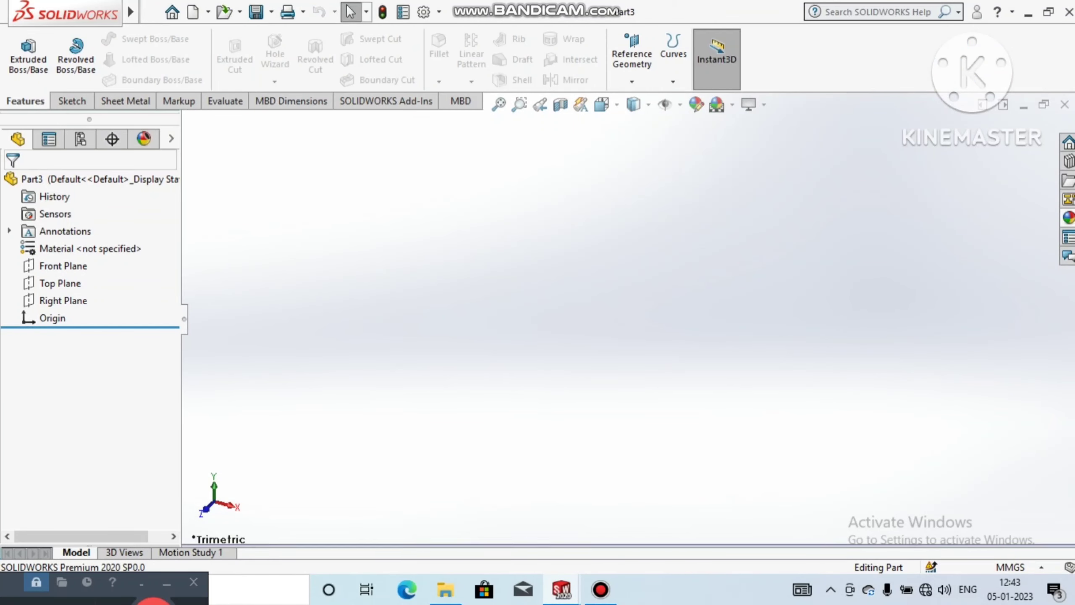
click(733, 104)
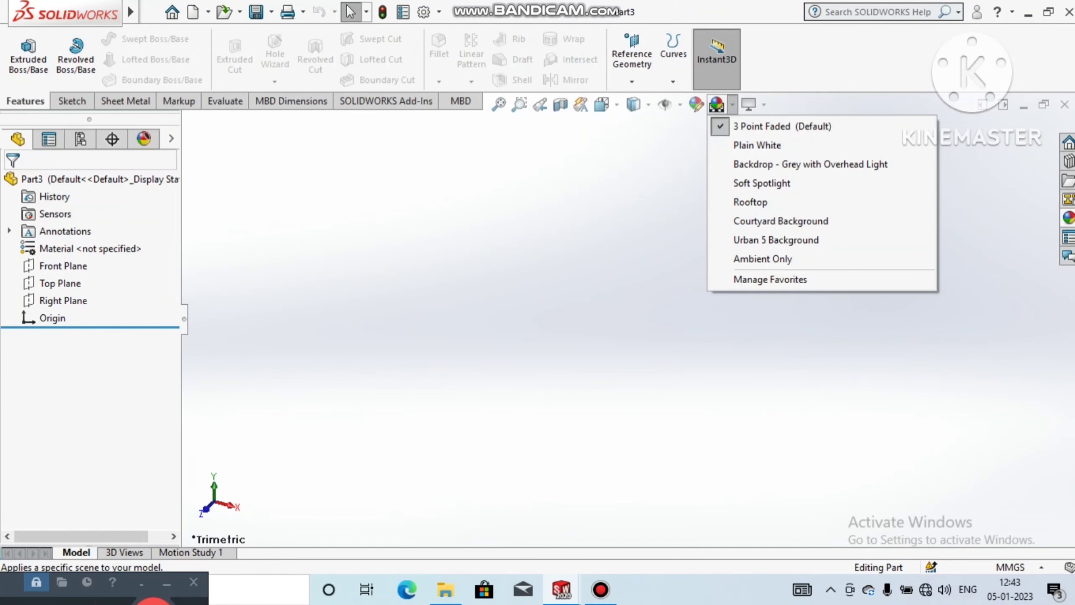
click(757, 144)
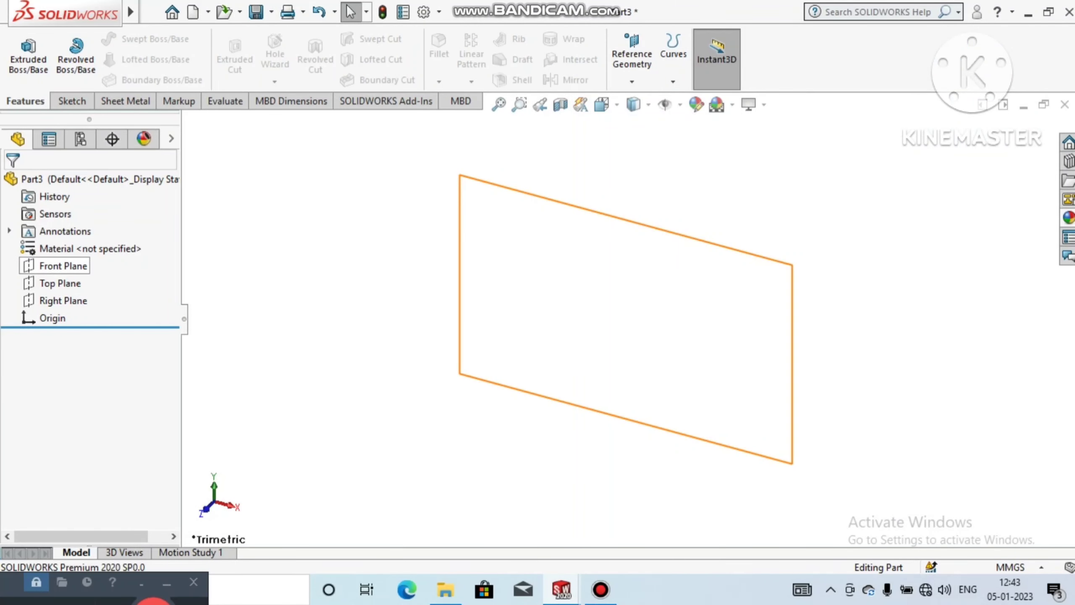
Step: Sketch a circle about 53 mm in diameter on the Front Plane, centred on the origin
right_click(63, 265)
click(89, 235)
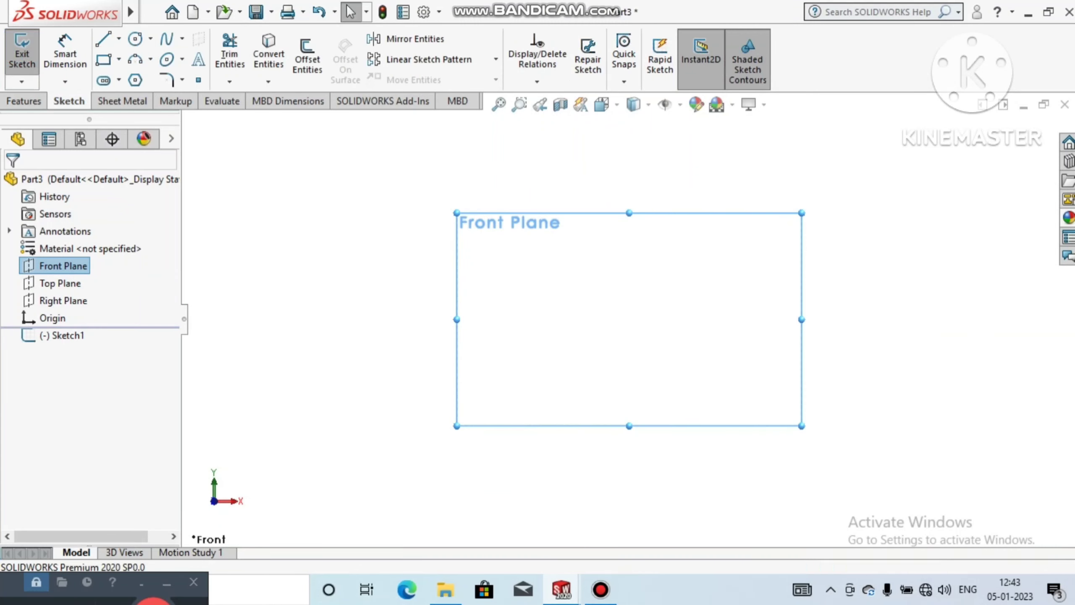
click(135, 39)
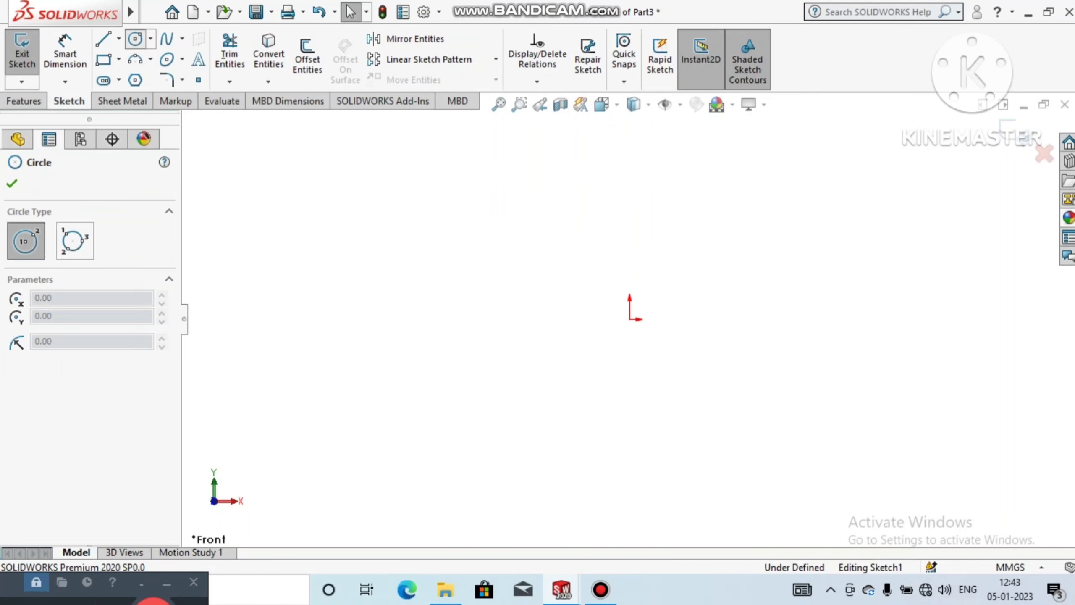
click(629, 319)
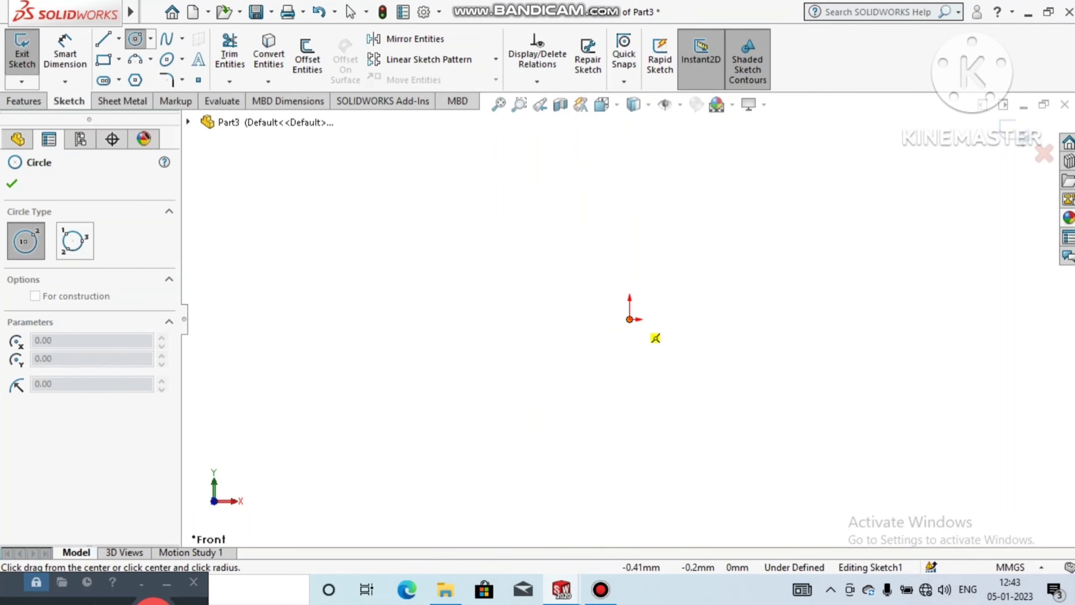
click(627, 371)
click(12, 184)
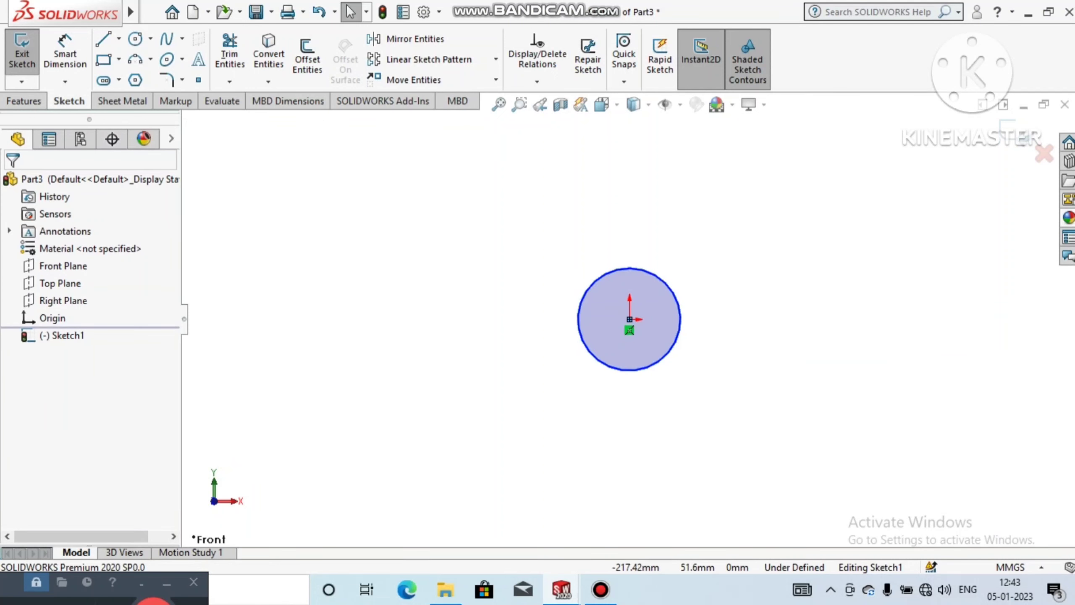
Step: Dimension the circle's diameter as 4.5 mm
click(65, 52)
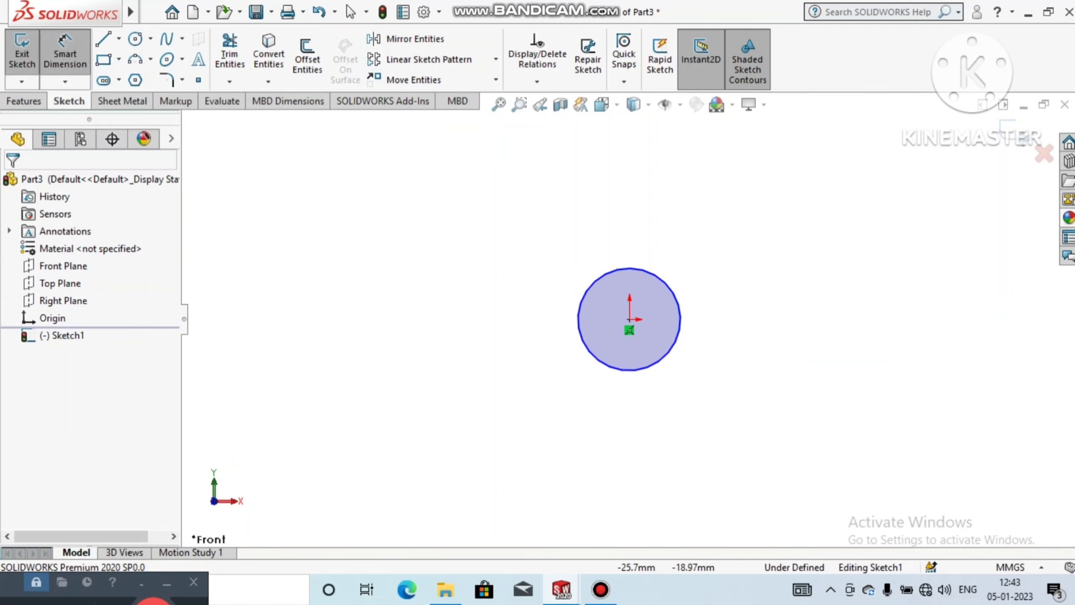
click(594, 359)
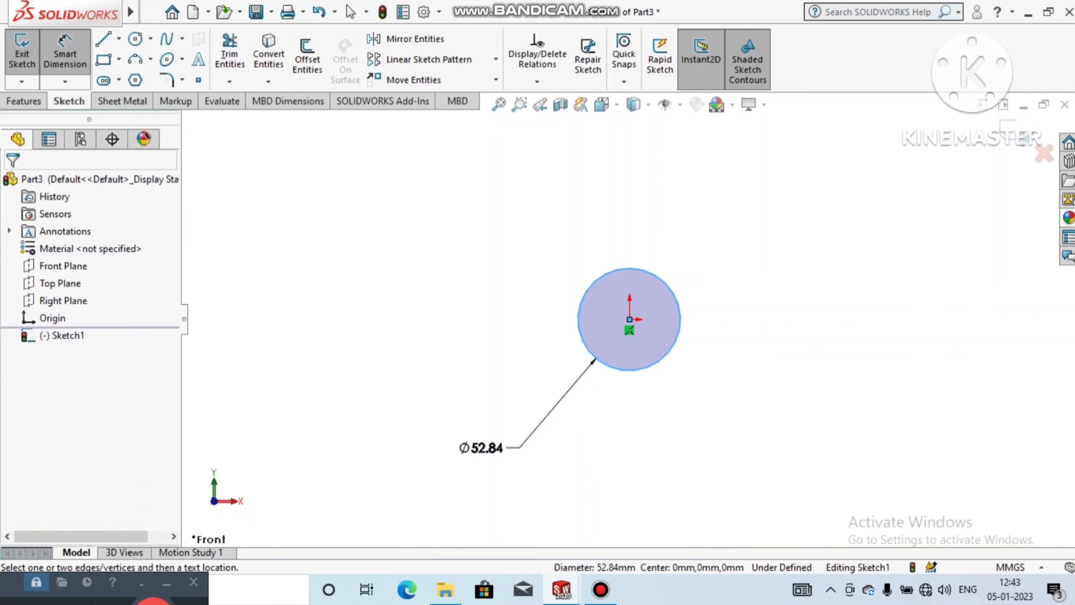
click(482, 448)
text(4.)
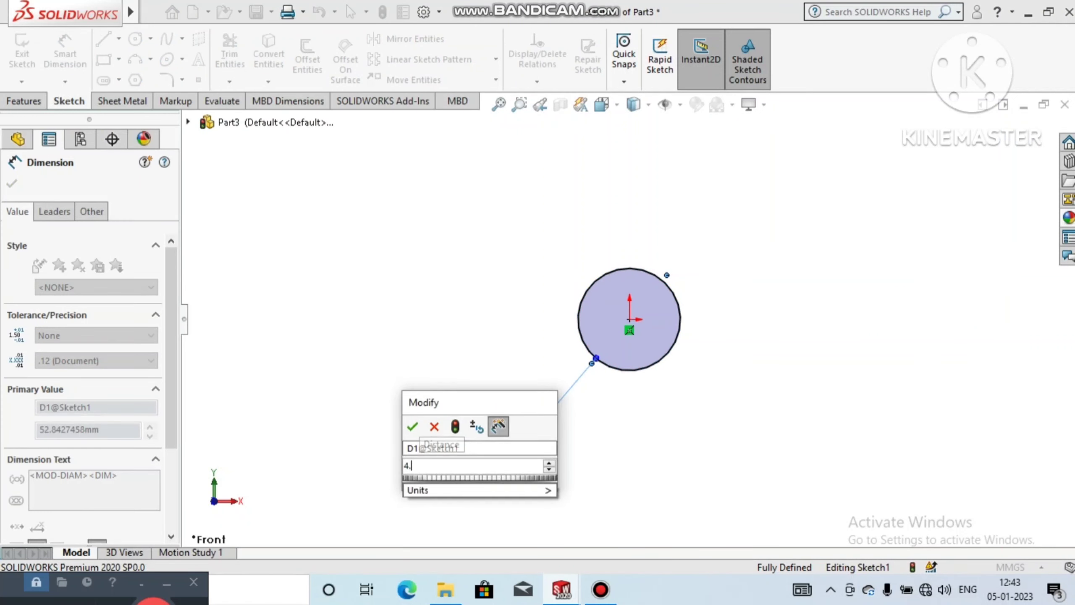
text(5)
key(Return)
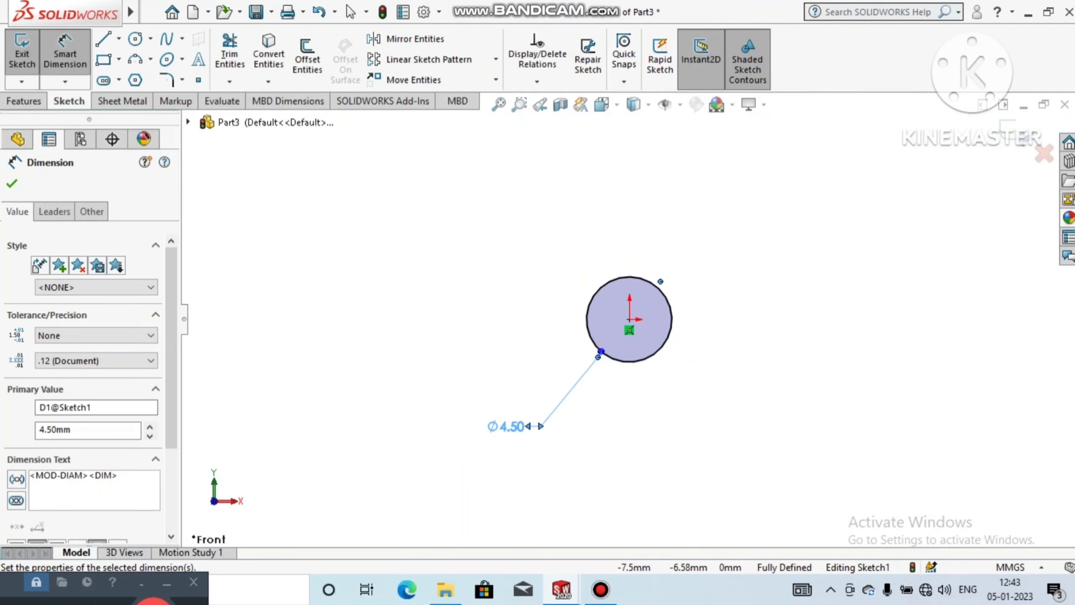
scroll(486, 445, up, 1)
click(486, 446)
Step: Extrude the circle 40 mm as a blind boss and clear the selection
click(24, 101)
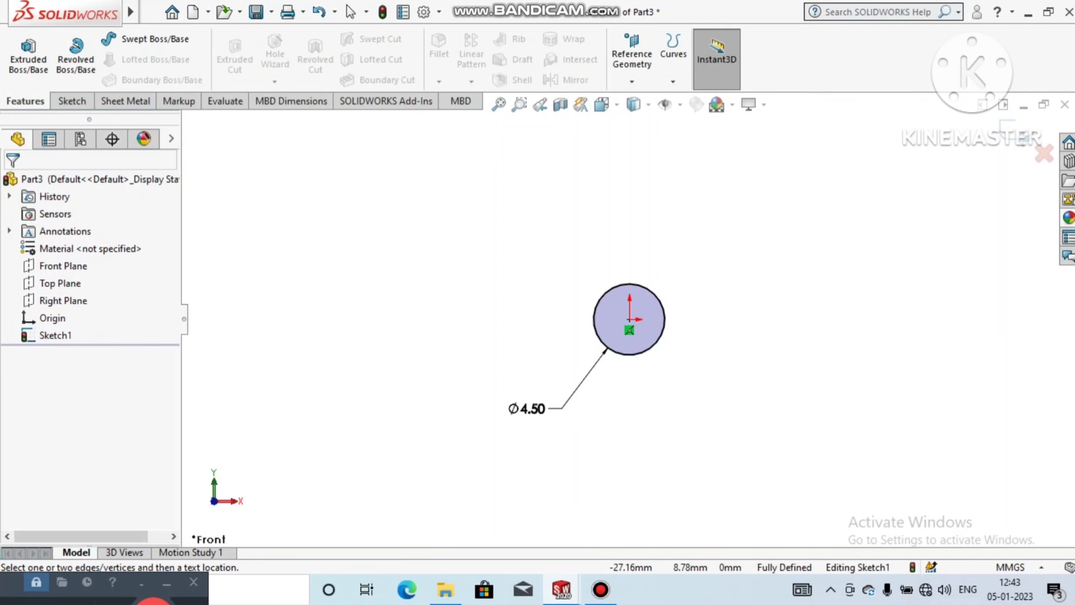
click(28, 57)
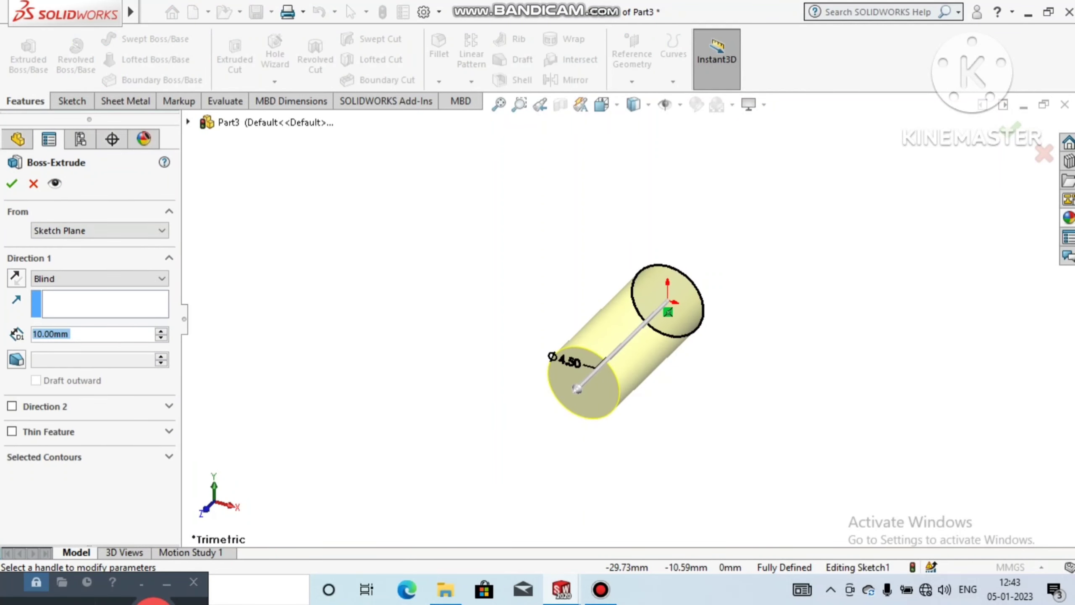
key(Up)
key(Up)
key(Up)
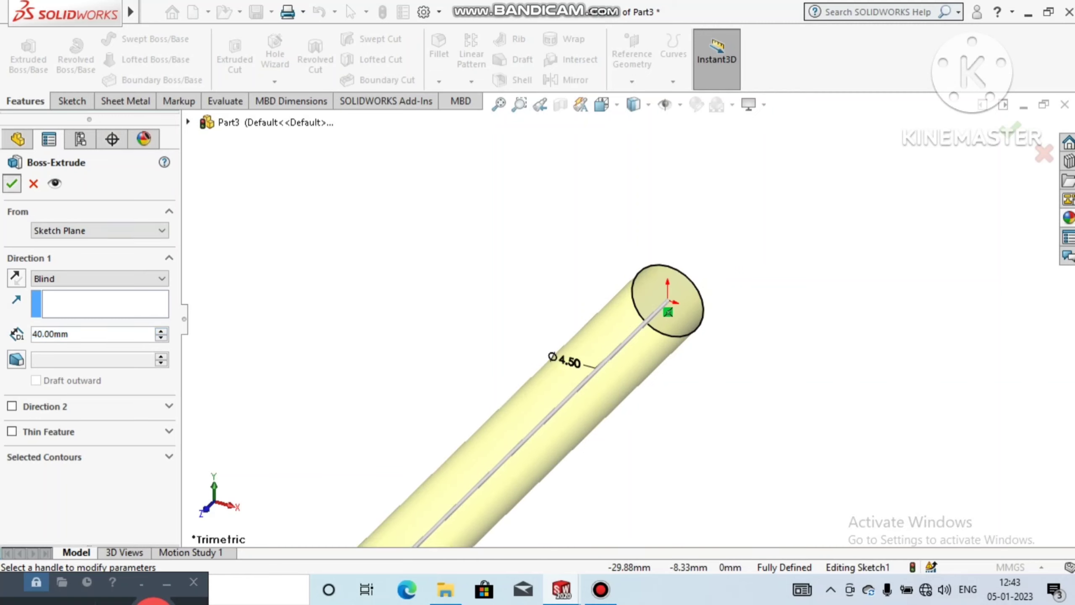
key(Return)
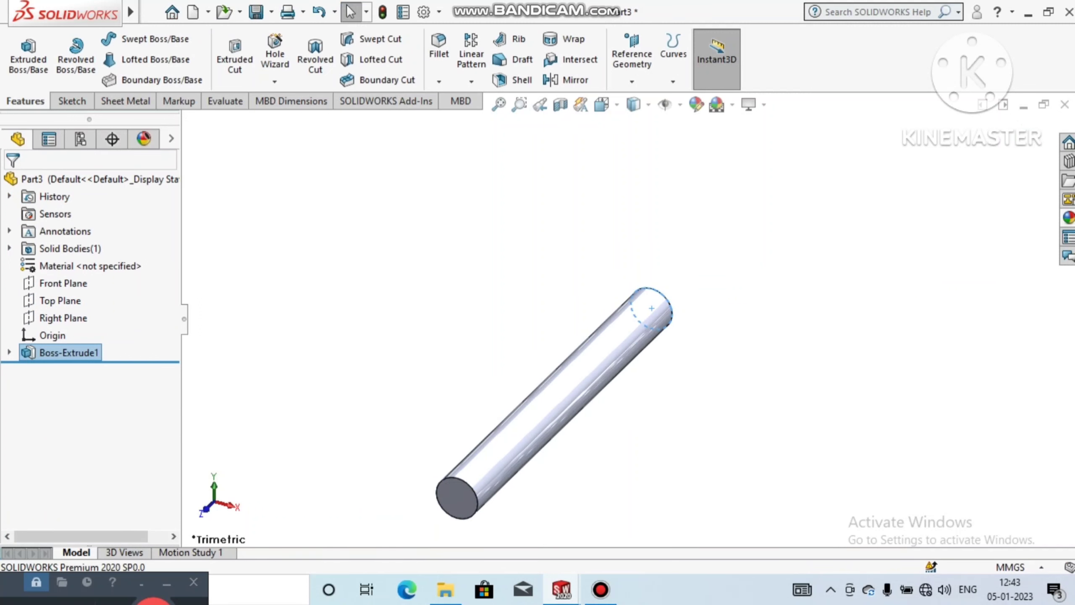
scroll(628, 320, up, 2)
click(508, 229)
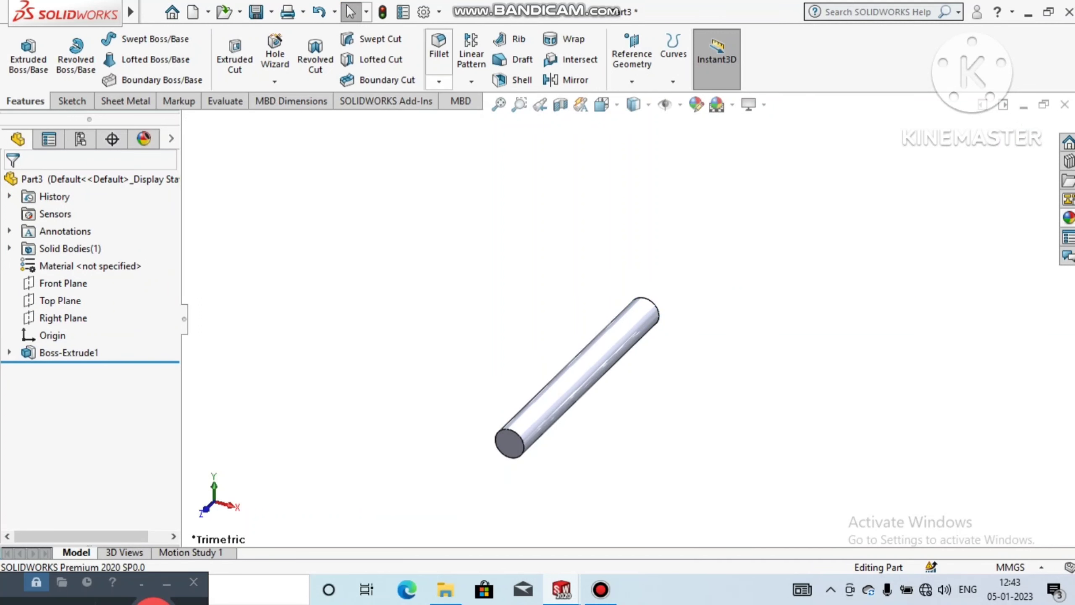
Step: Chamfer both end faces of the pin with a distance of 0.5 mm at 45 degrees
click(439, 81)
click(471, 119)
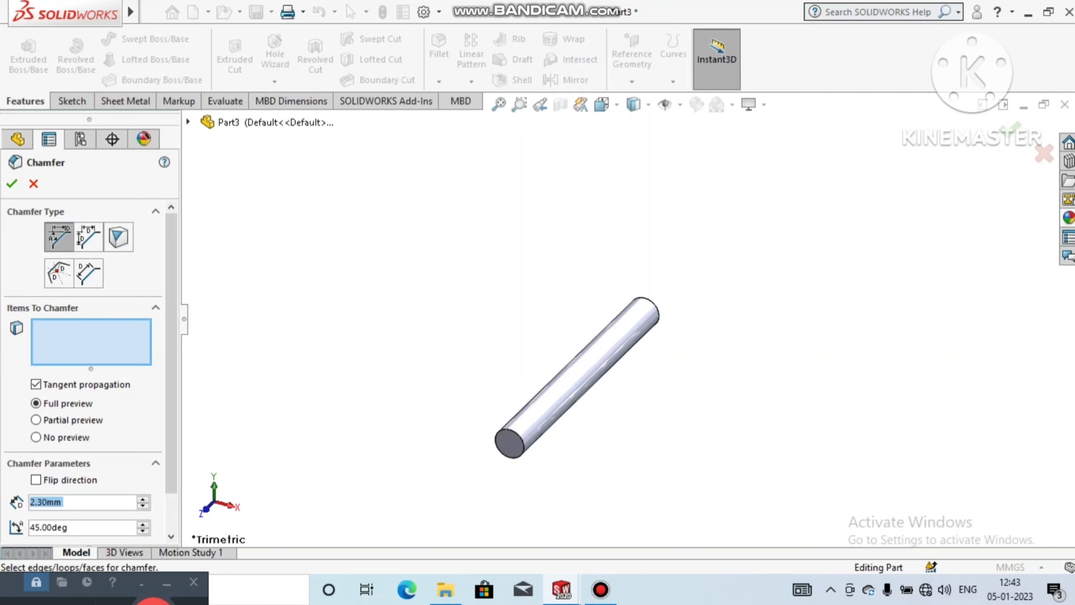
text(1)
key(Return)
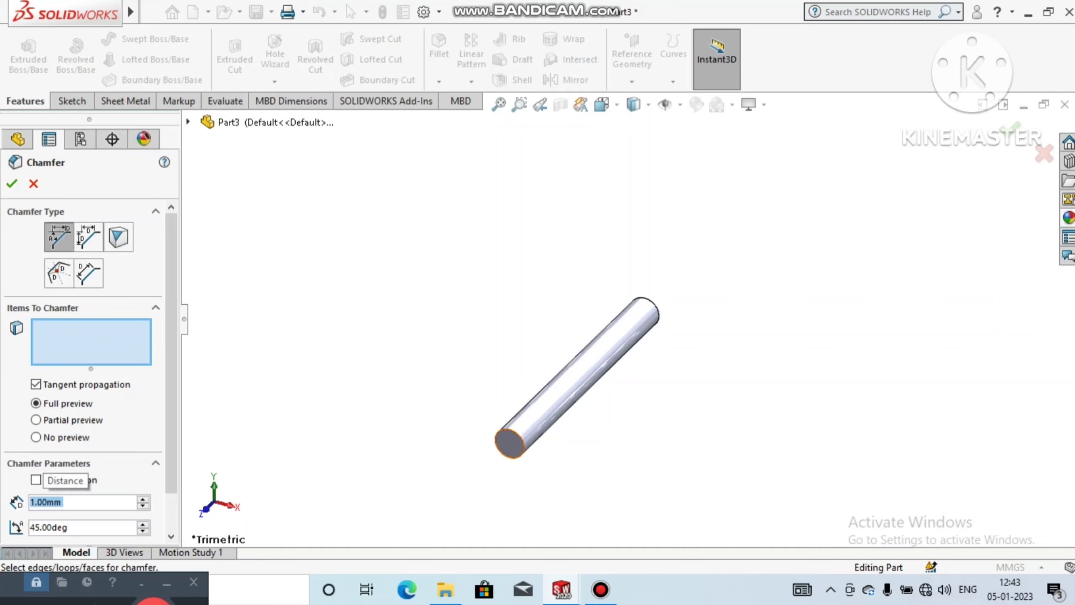
click(506, 441)
middle_drag(500, 439, 473, 456)
click(677, 288)
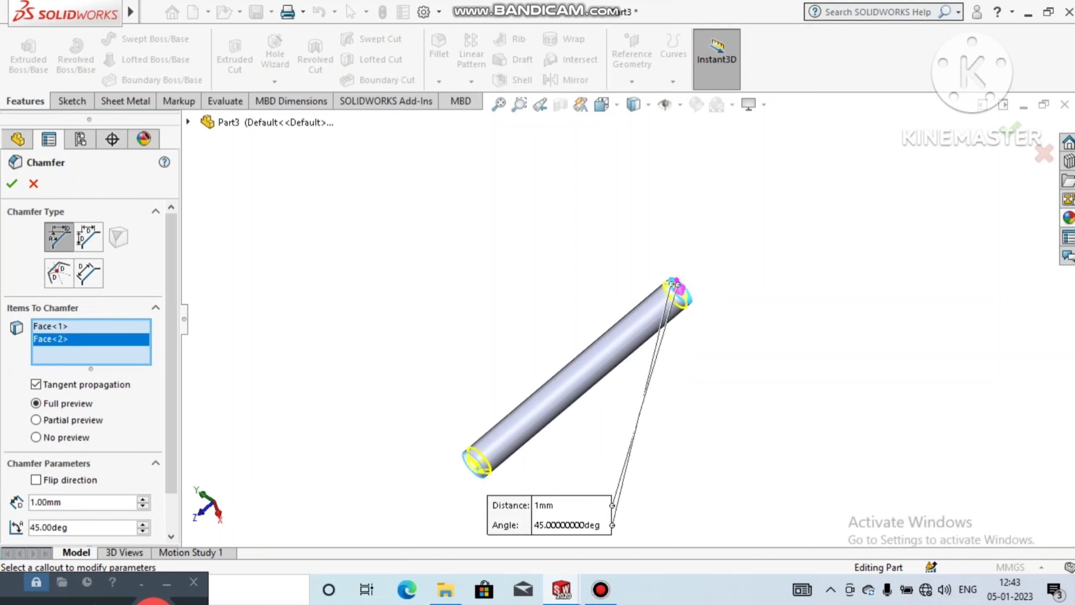
text(.)
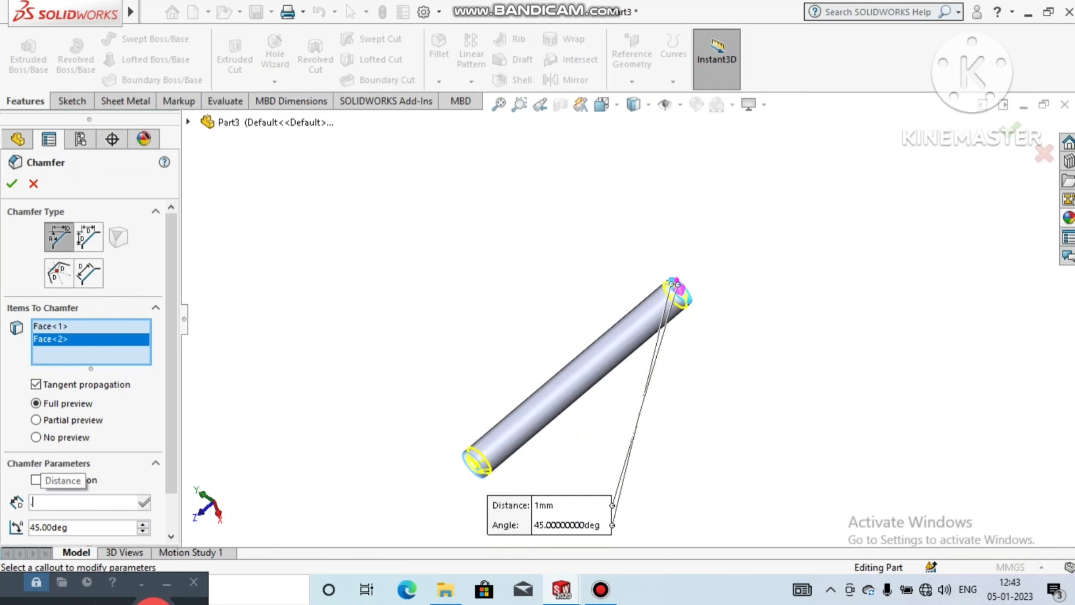
text(5)
key(Return)
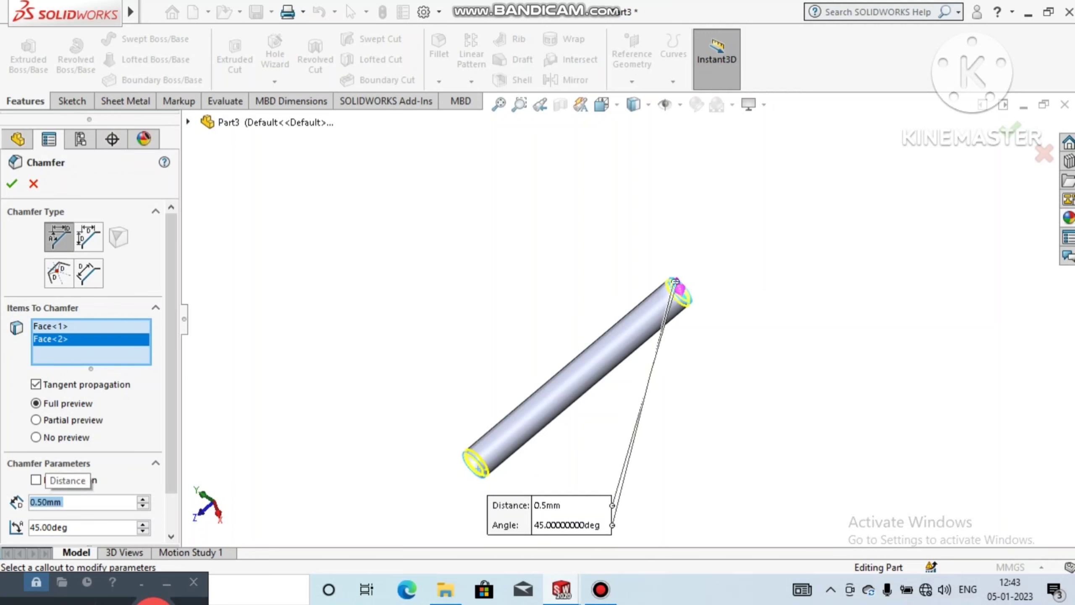
key(Return)
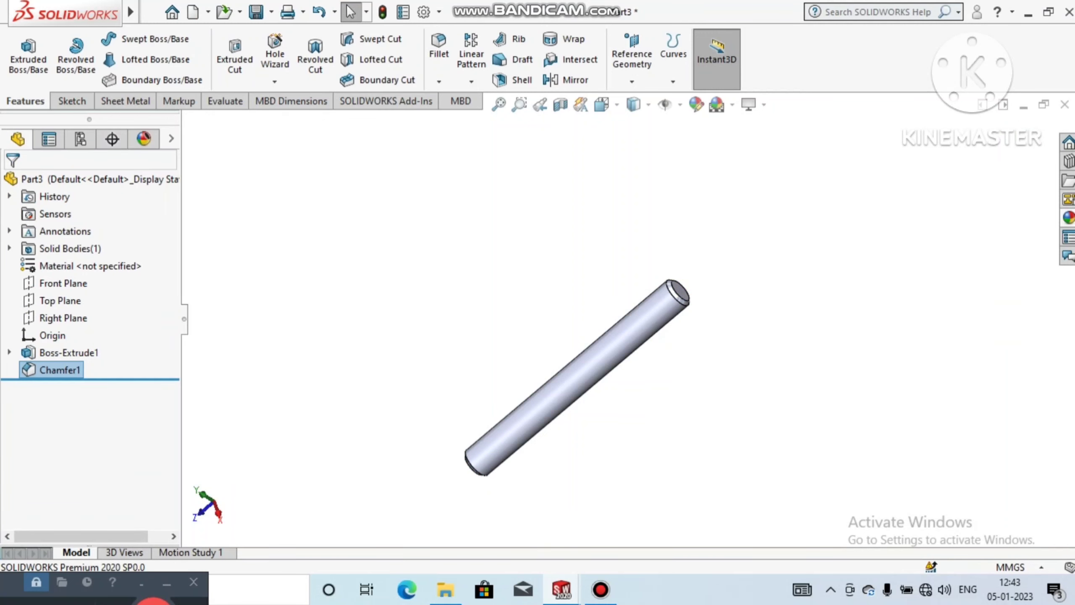
Step: Apply the black high gloss plastic appearance to the whole pin
middle_drag(571, 377, 667, 356)
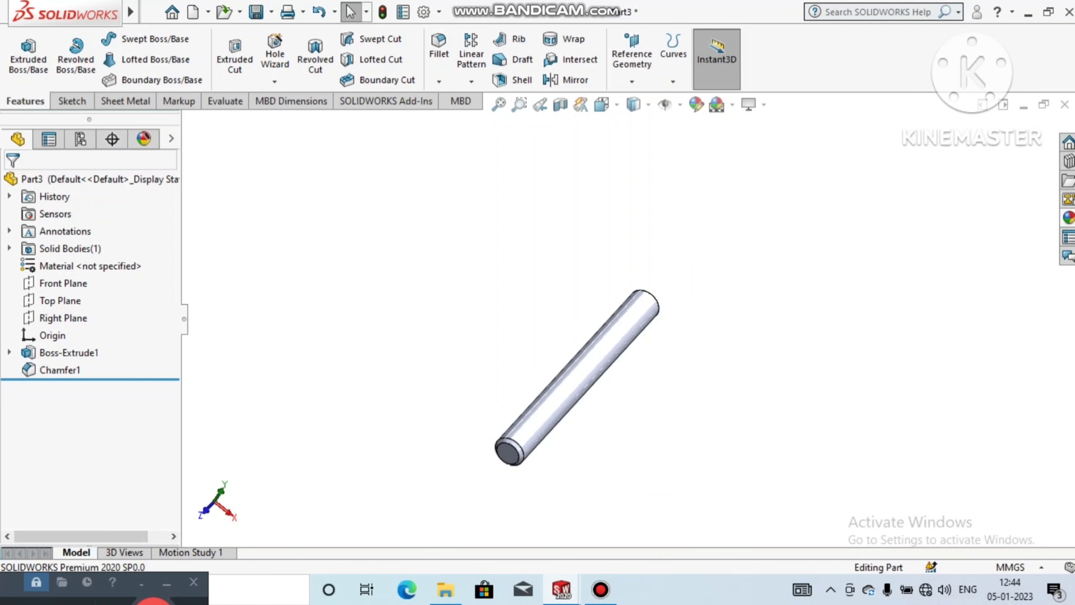
click(1069, 217)
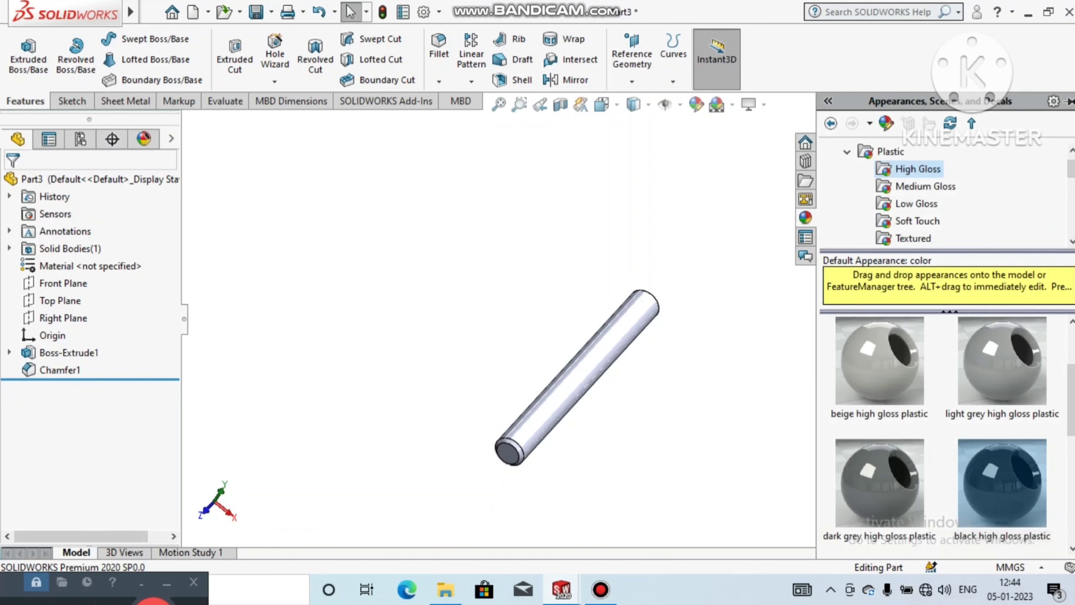
click(1002, 483)
double_click(1002, 483)
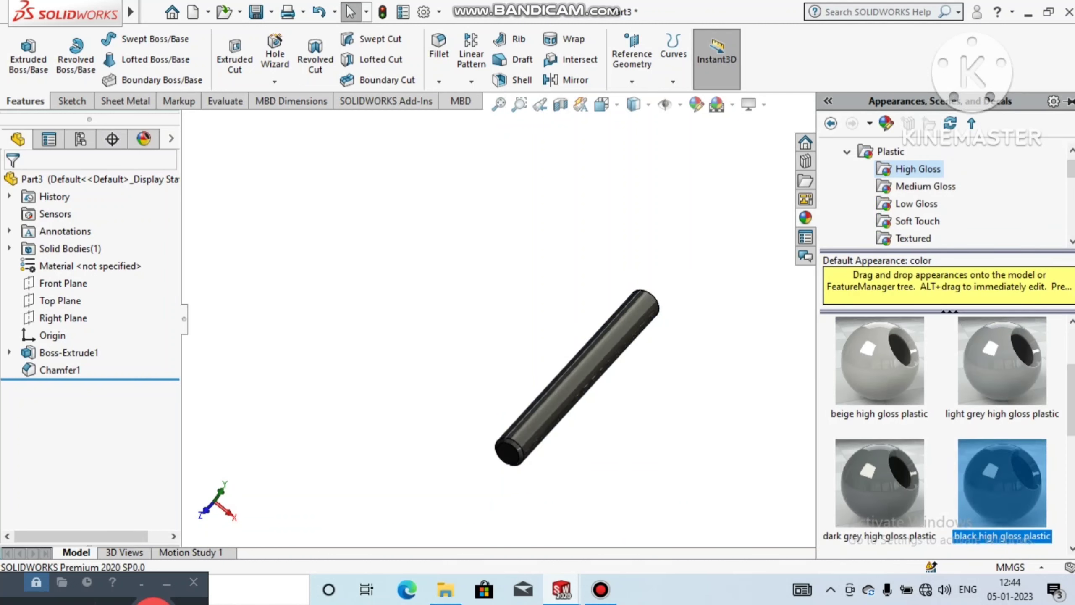
click(694, 339)
middle_drag(660, 343, 596, 364)
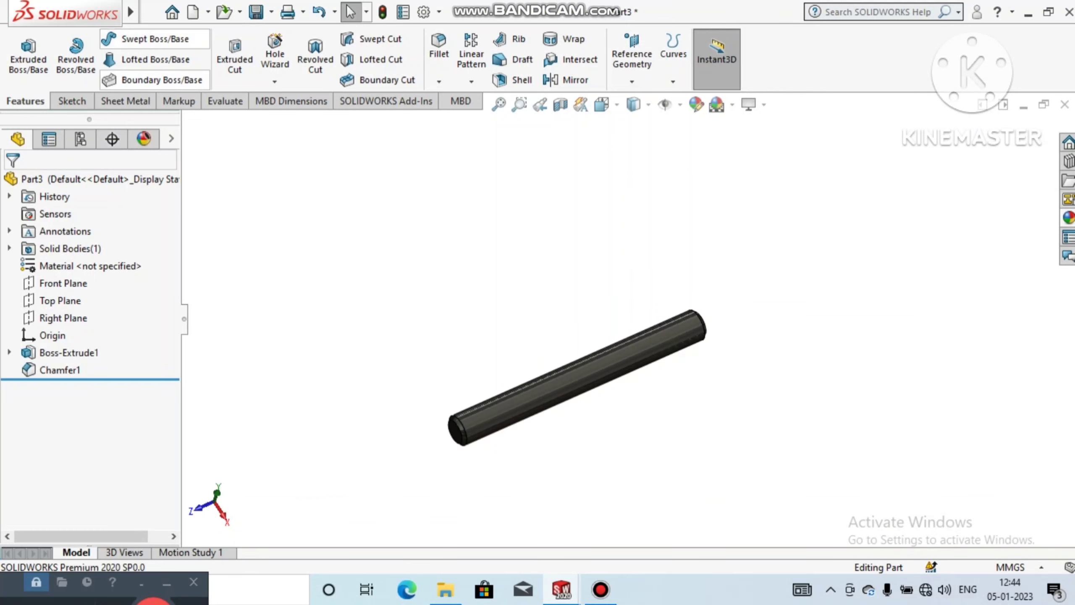
Step: Save the part as "Hinges pin" in the Hinges new folder
click(152, 12)
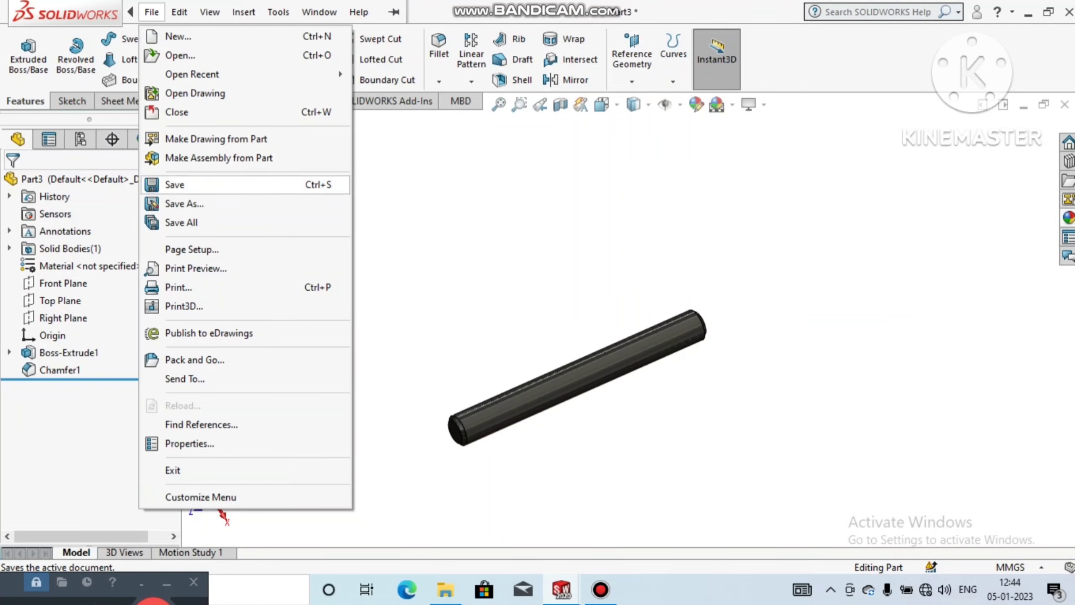
click(184, 204)
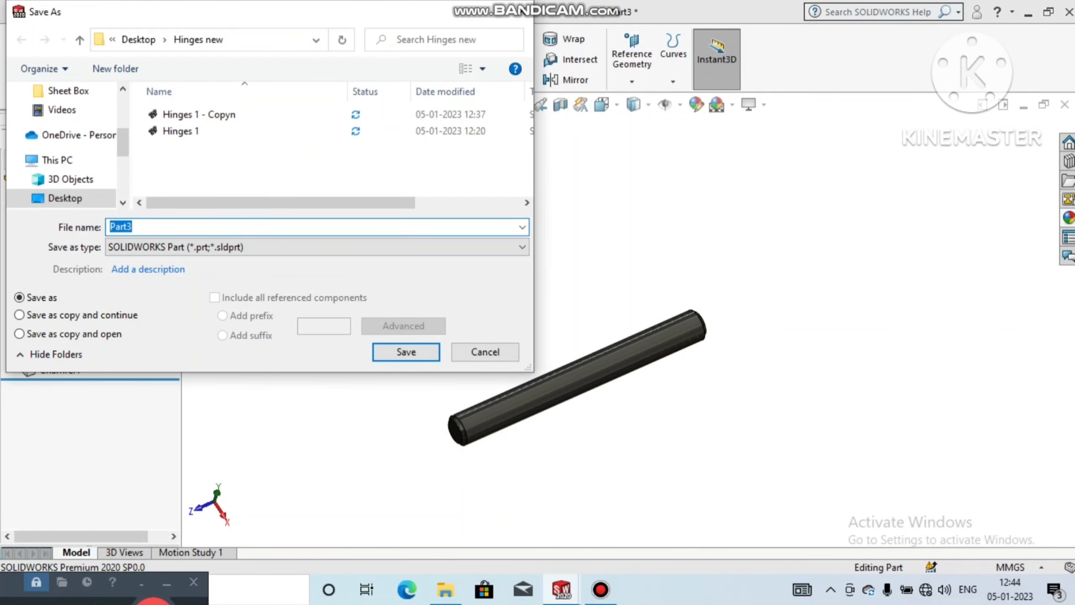
text(Hing)
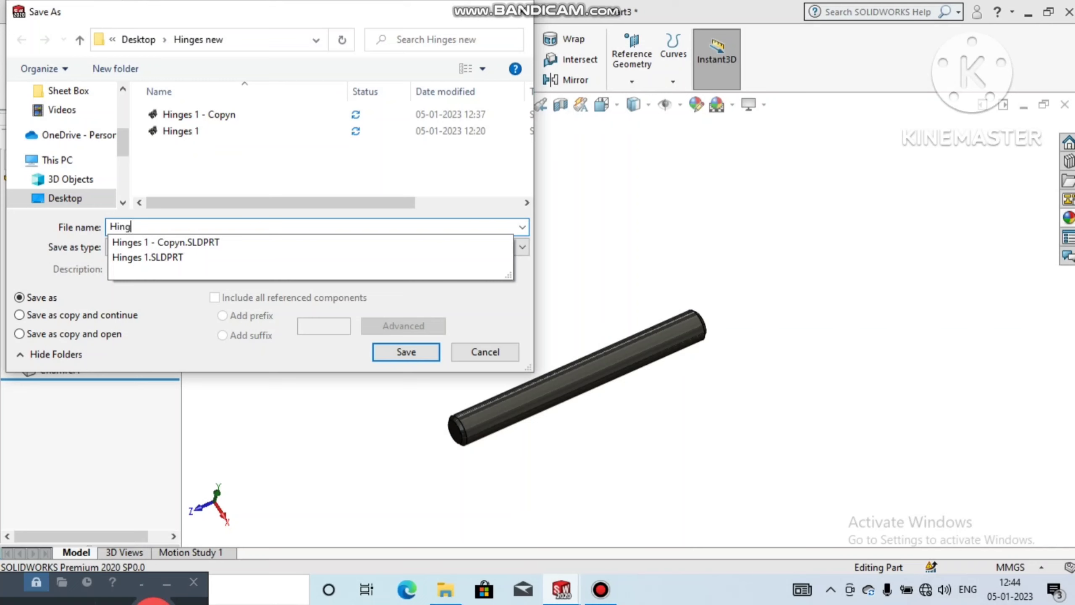
text(es pin)
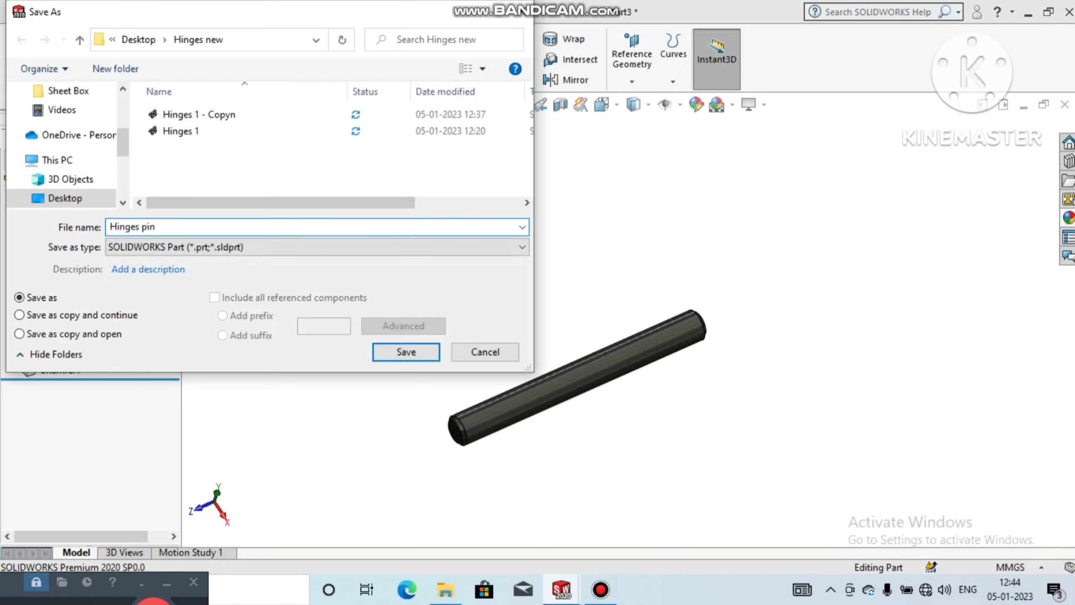
key(Return)
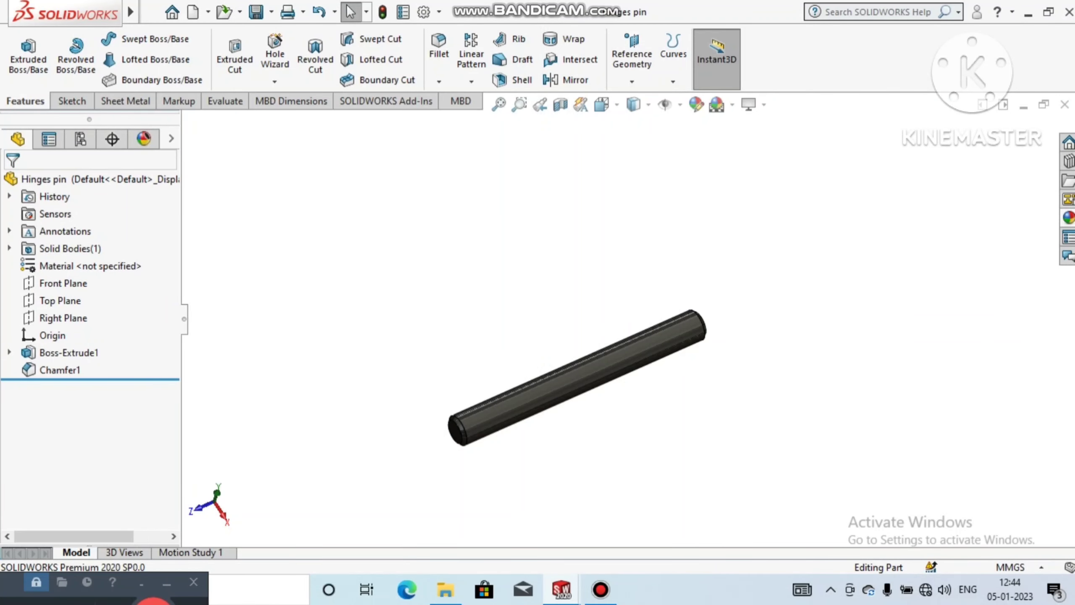
Step: Close the pin part and return to the assembly tools of the hinge assembly
click(1064, 105)
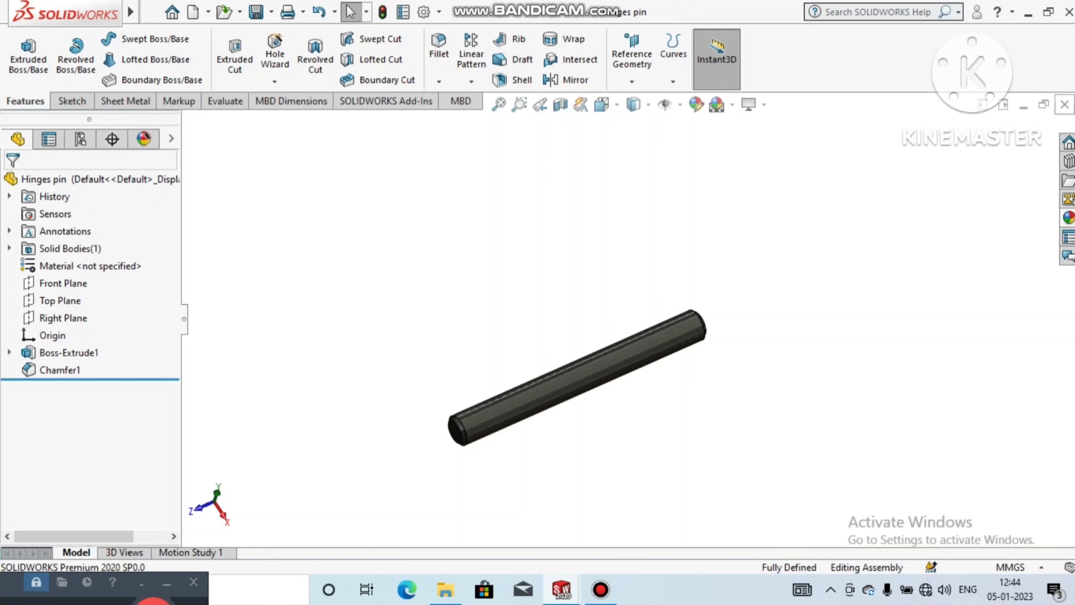
middle_drag(479, 271, 478, 251)
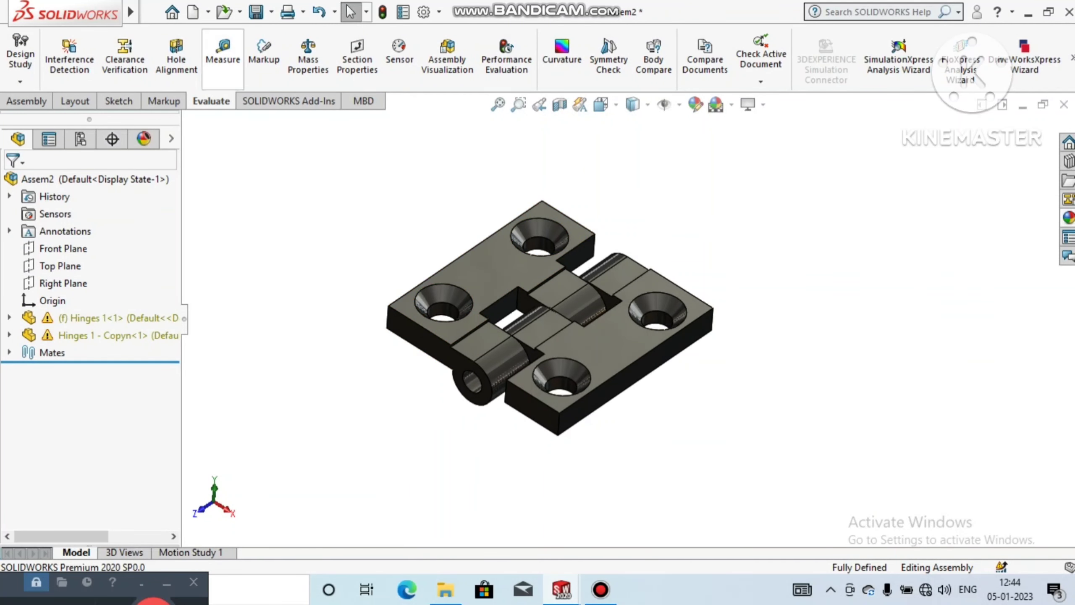
click(26, 101)
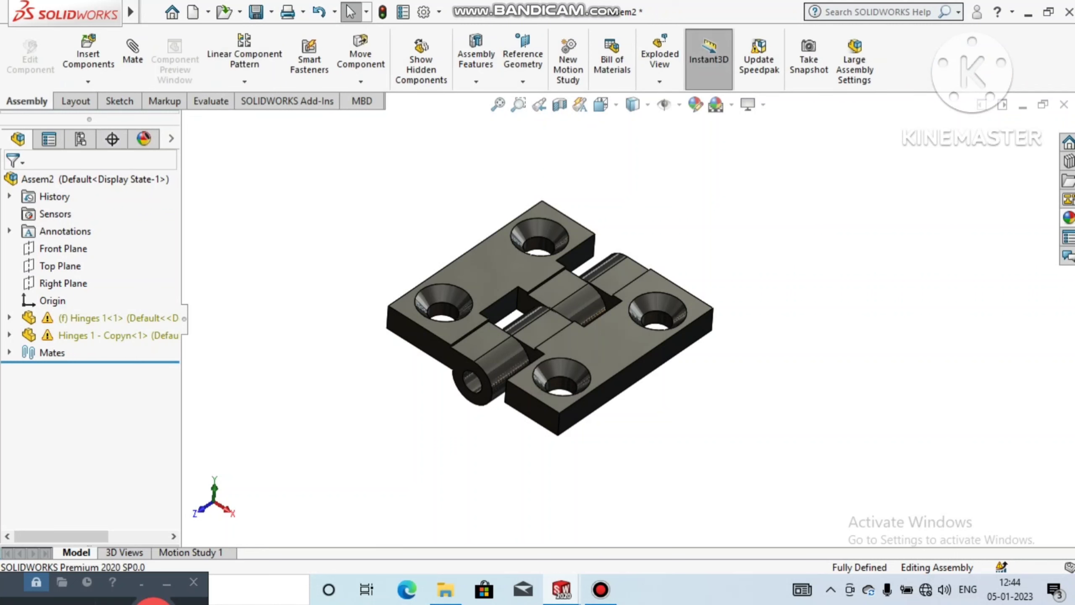
click(88, 53)
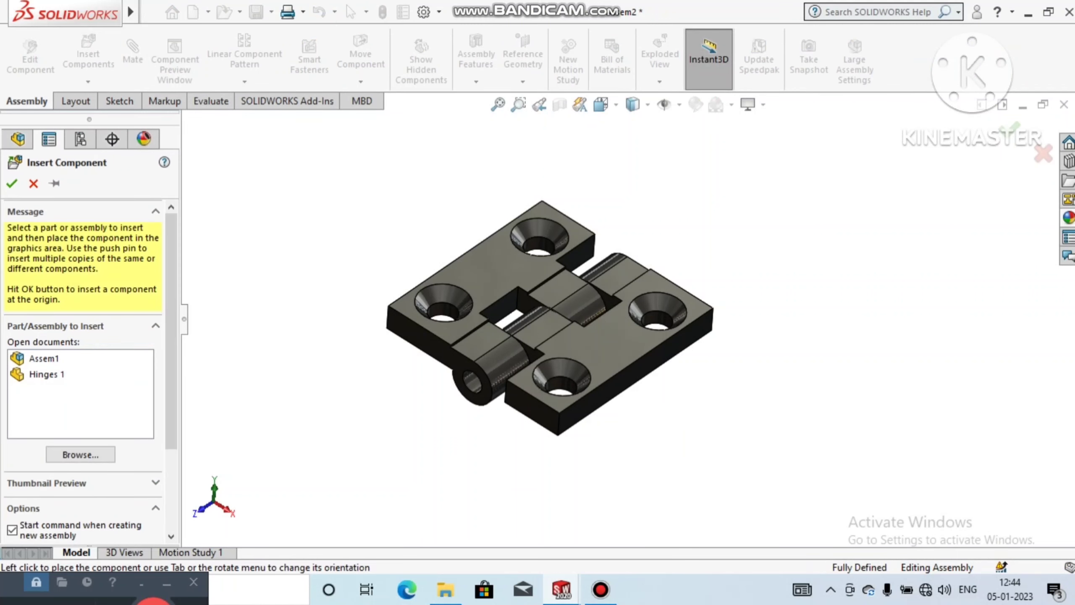
click(47, 374)
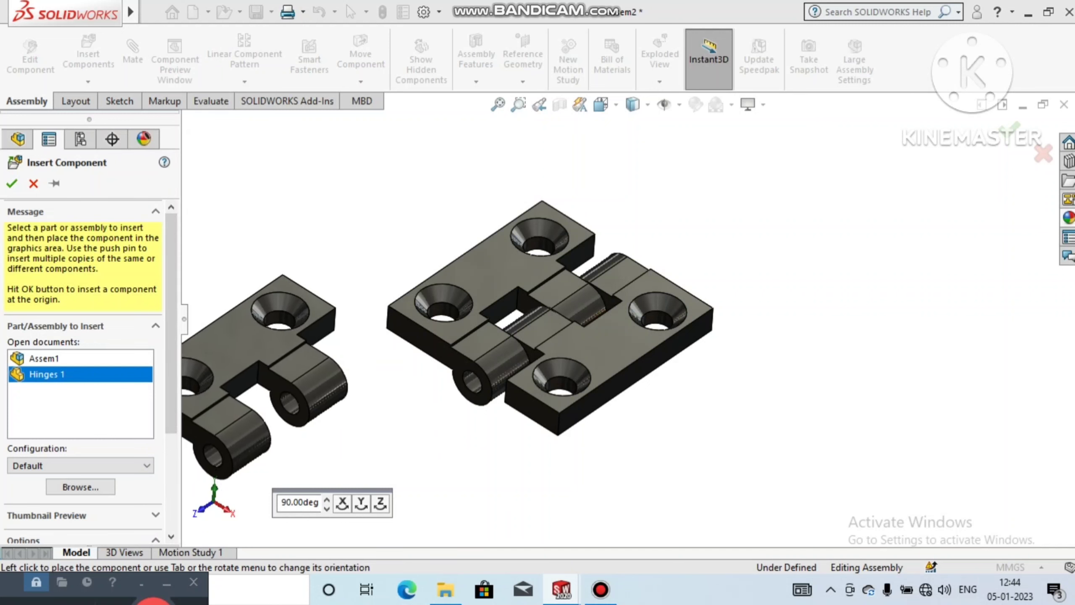
key(Escape)
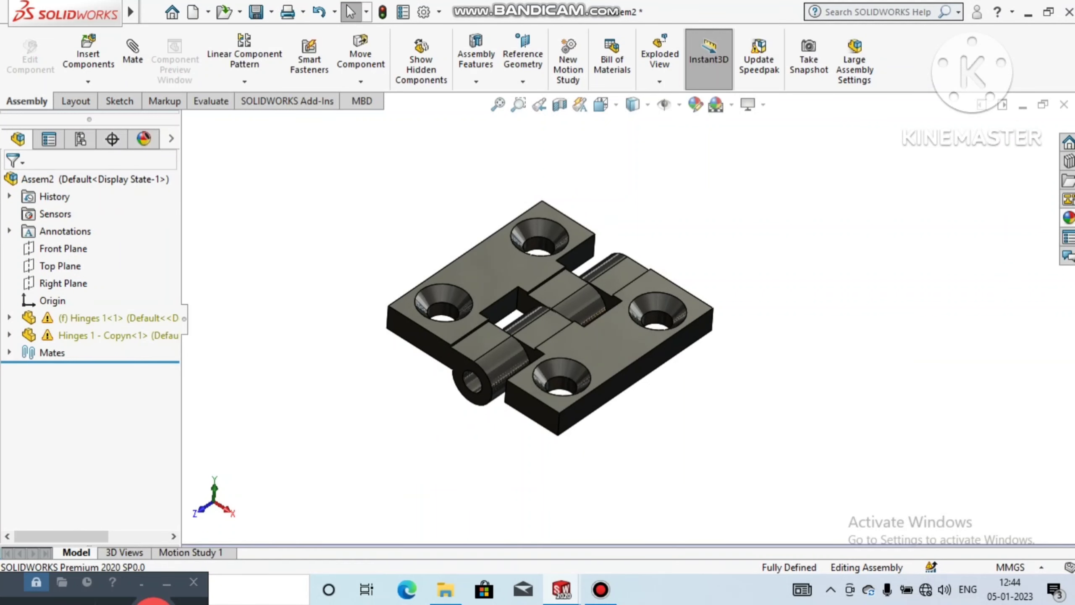
Step: Insert the Hinges pin part from the Hinges new folder and place it in front of the hinge barrel
click(88, 55)
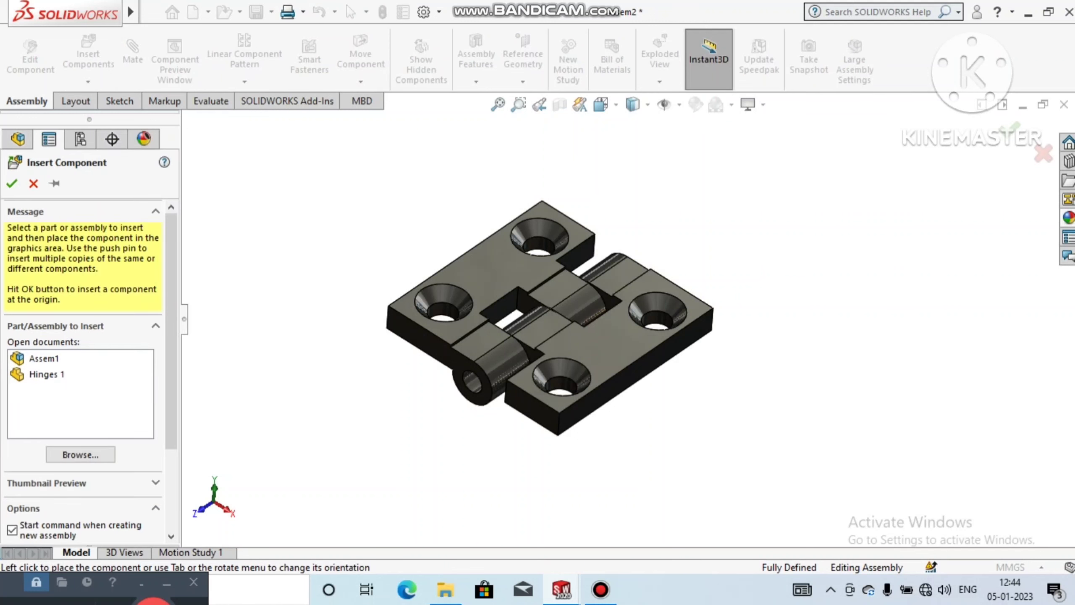
click(80, 454)
click(462, 234)
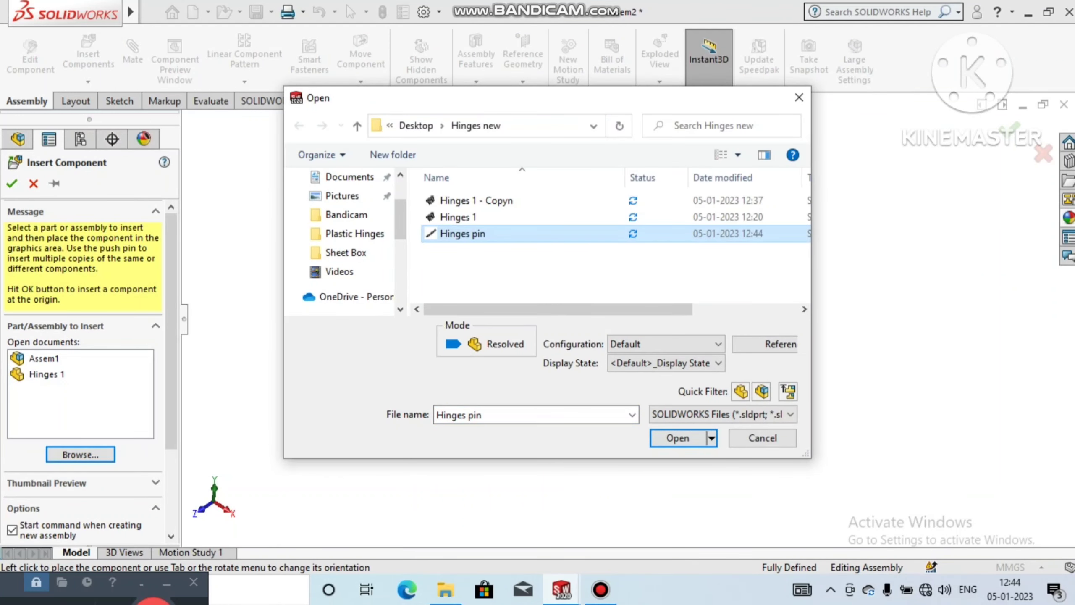
click(679, 438)
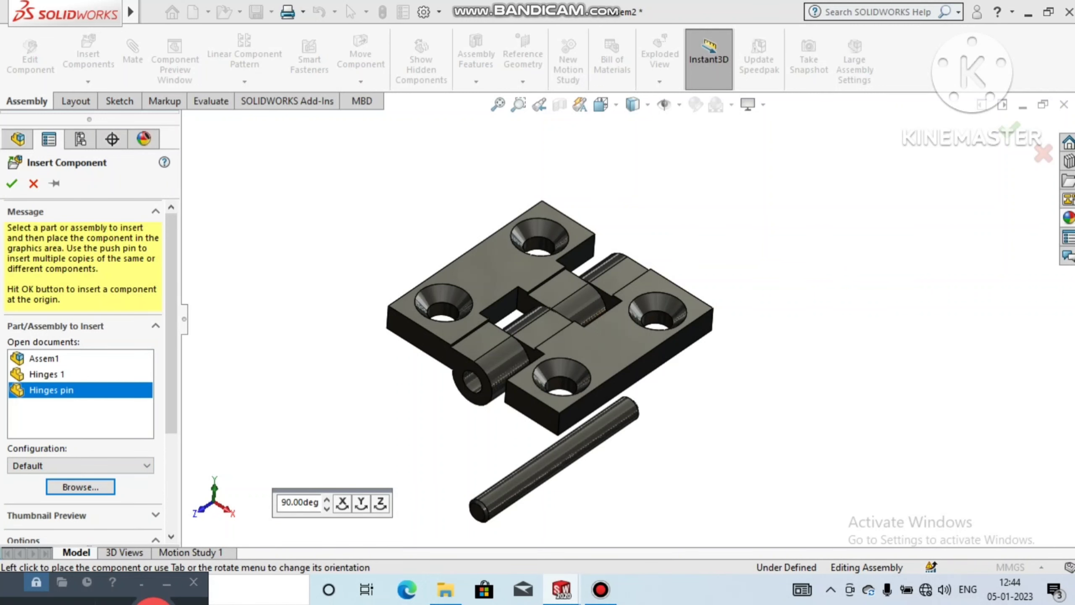
click(402, 461)
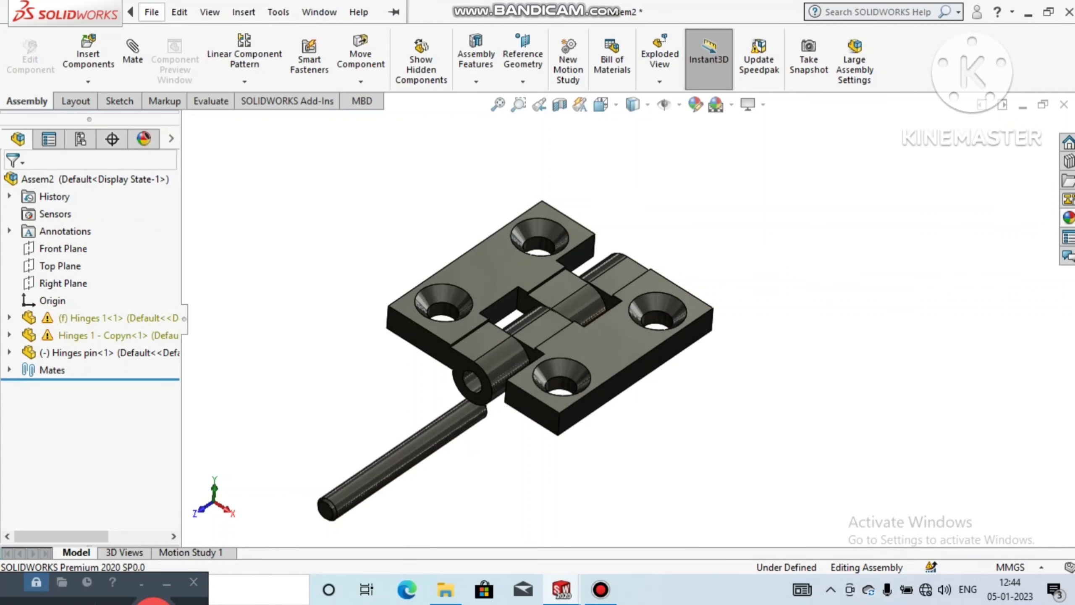
Step: Mate the cylindrical face of the pin concentric with the knuckle bore of the Hinges 1 leaf
click(149, 12)
click(132, 59)
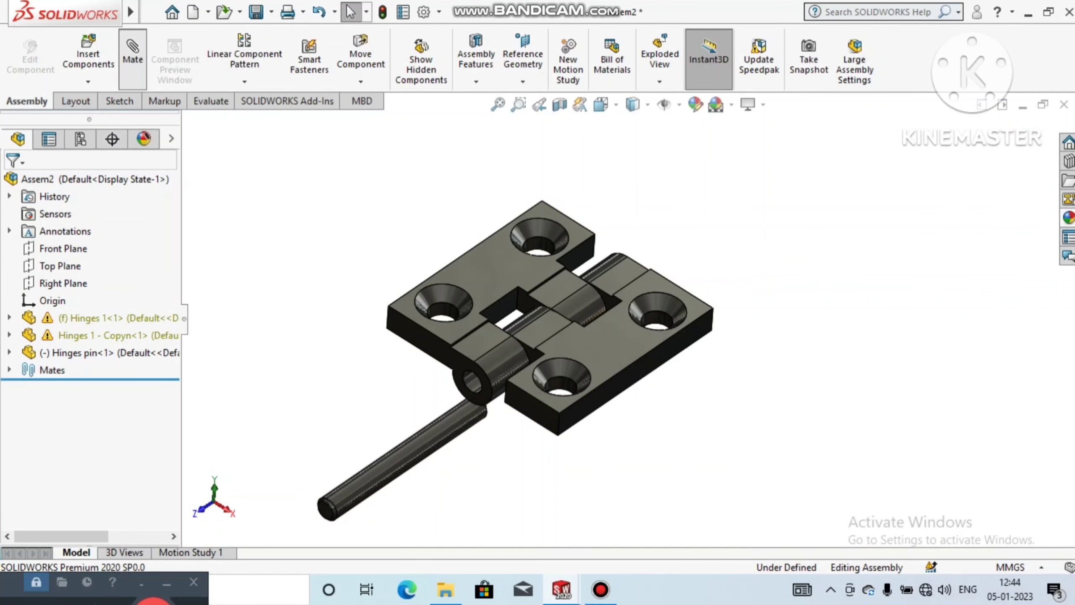
click(466, 378)
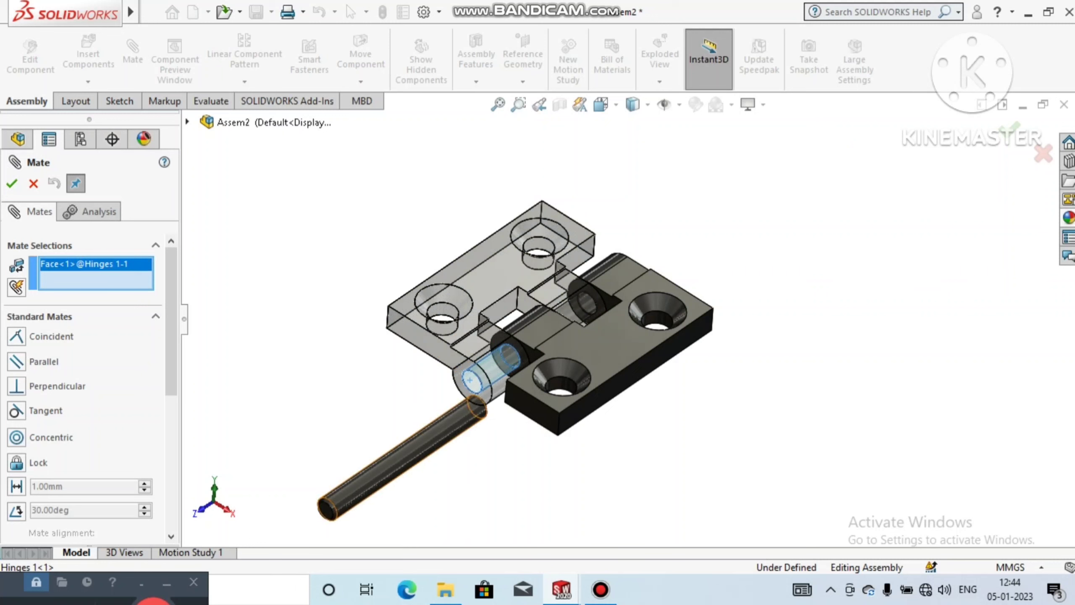
click(422, 448)
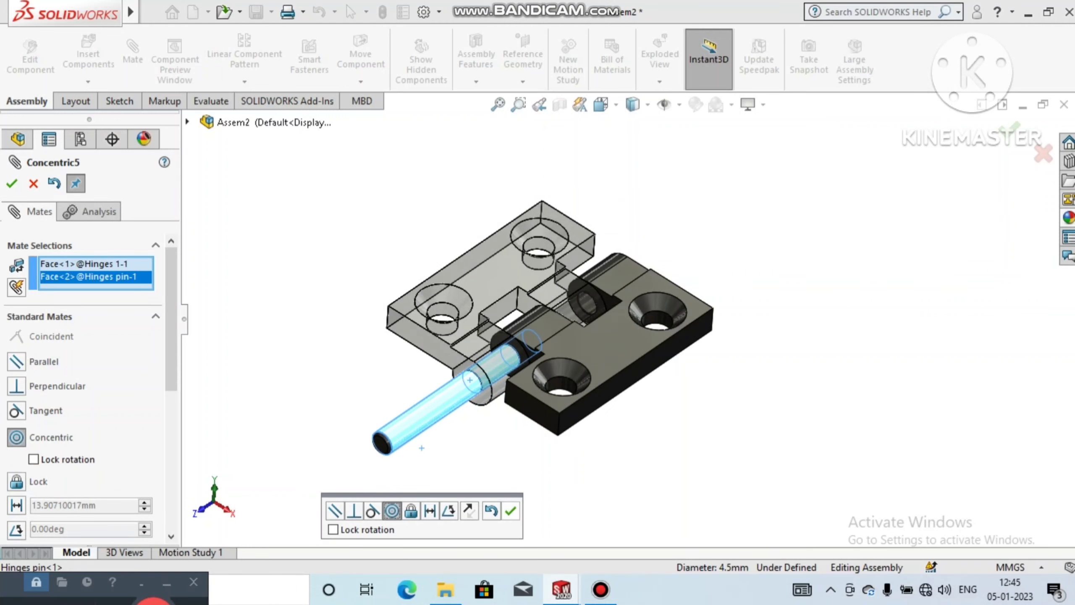
click(510, 511)
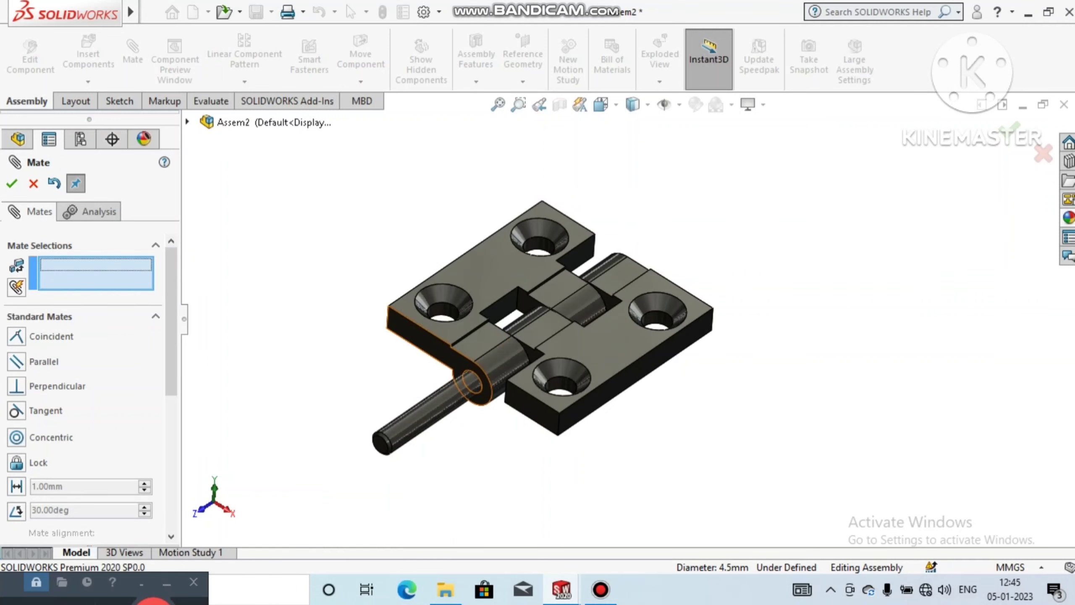
Step: Mate the pin's front end face coincident with the side face of the Hinges 1 leaf and finish mating
click(449, 360)
click(381, 442)
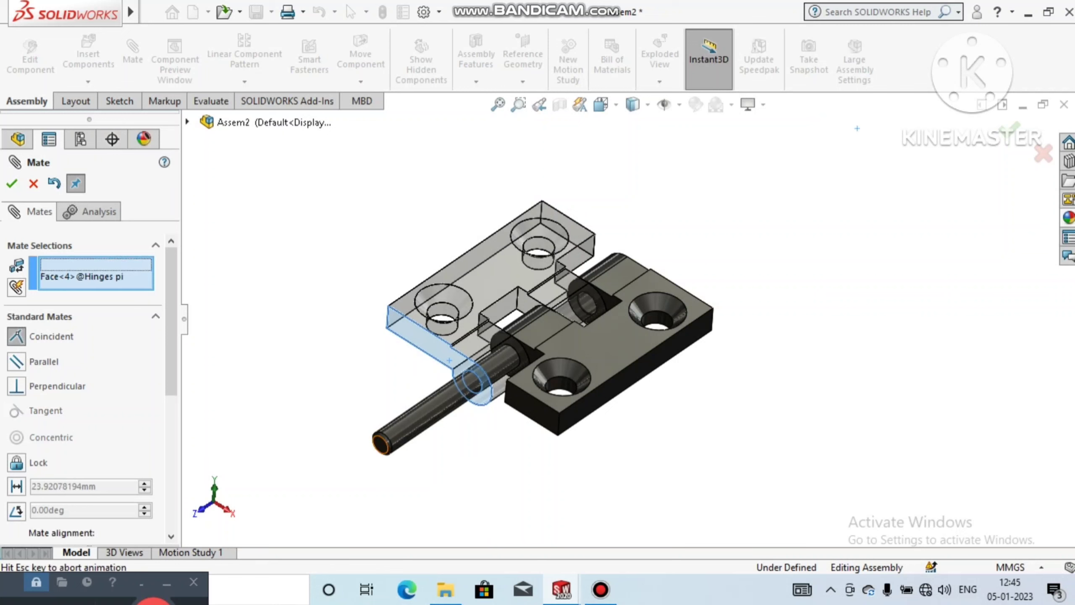
click(313, 502)
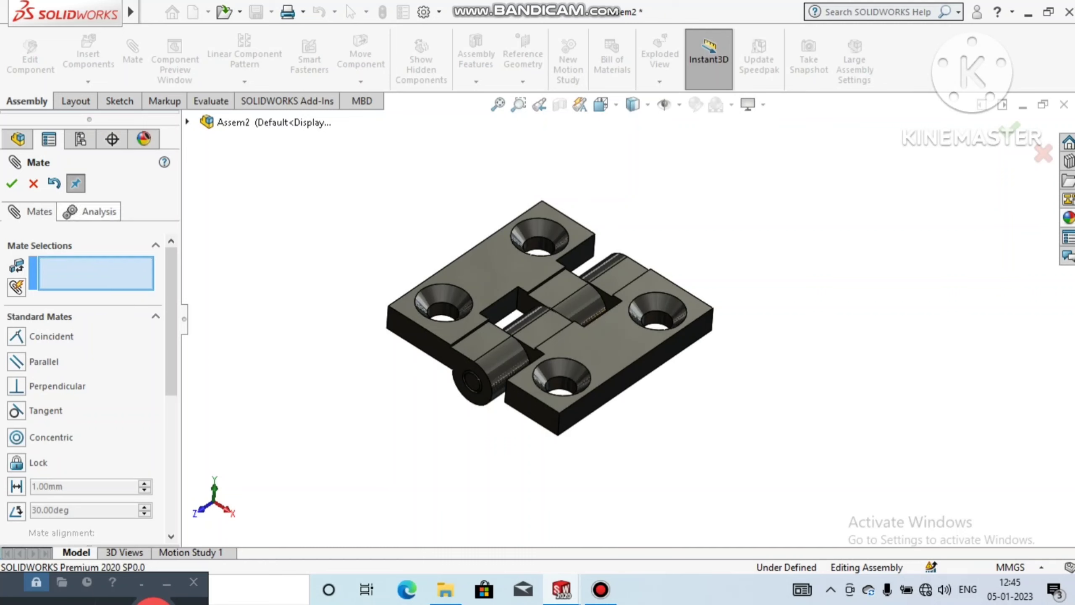
key(Escape)
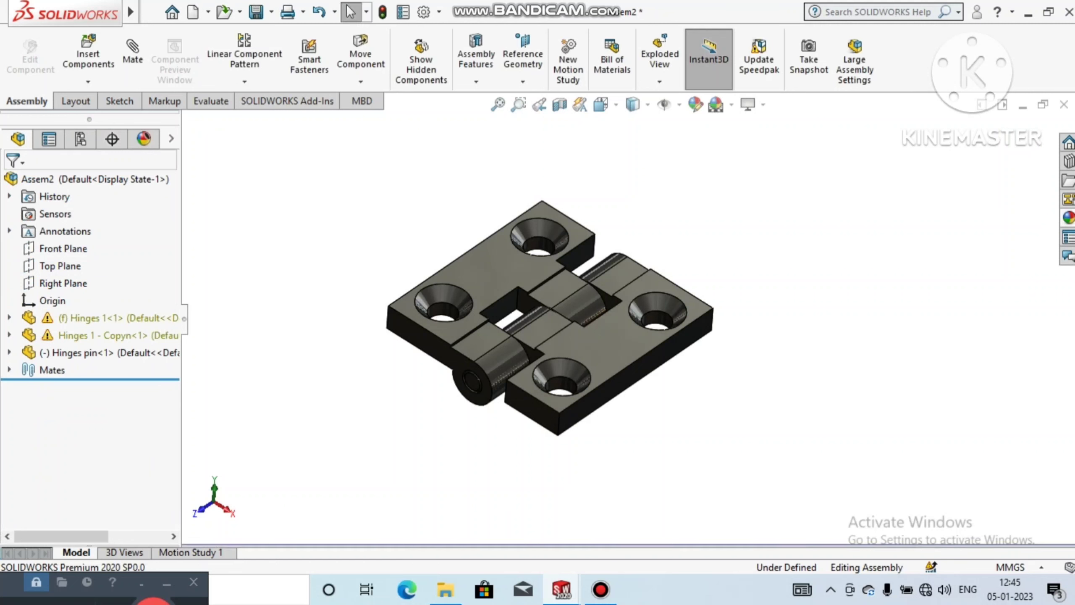
Step: Try moving the hinge leaves to check whether the joint can rotate
click(610, 344)
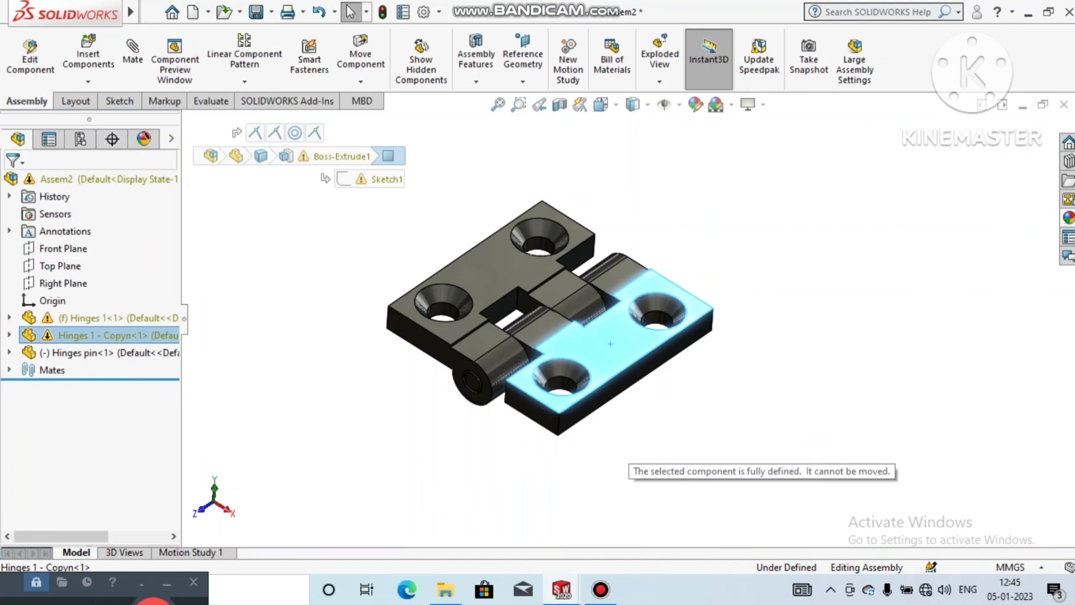
click(485, 276)
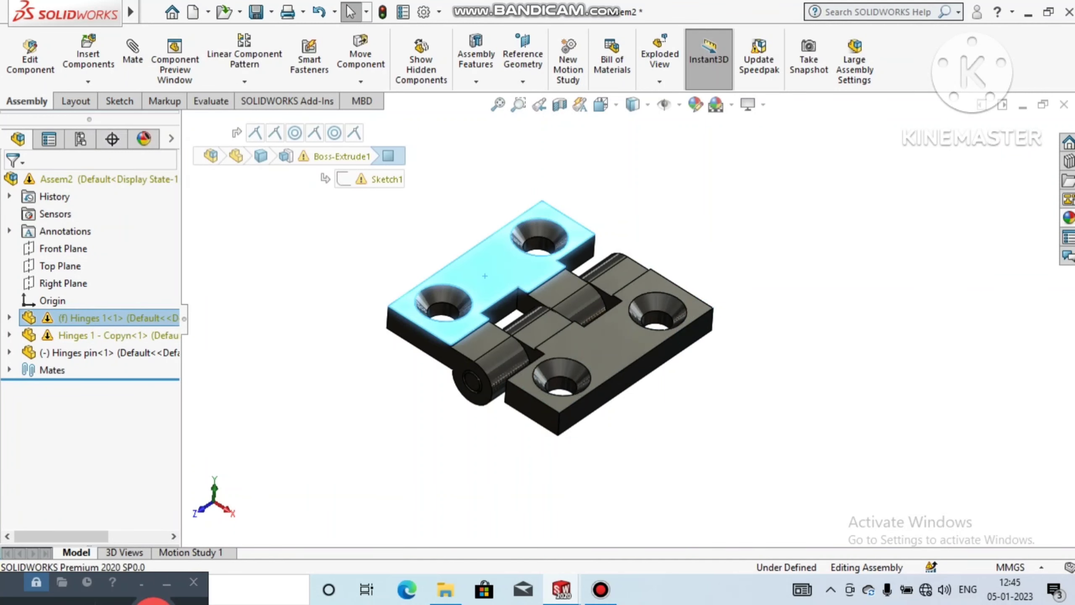
middle_drag(601, 341, 578, 342)
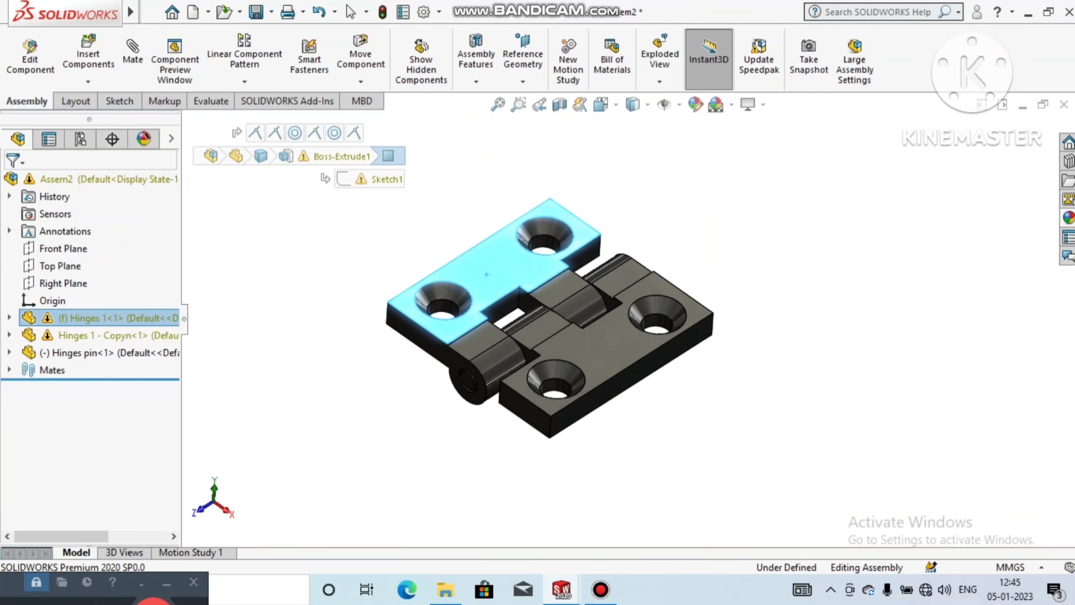
key(Escape)
Step: List the mates of the Hinges 1 - Copyn leaf and delete Coincident8 between the two leaves' bottom faces
scroll(550, 388, down, 3)
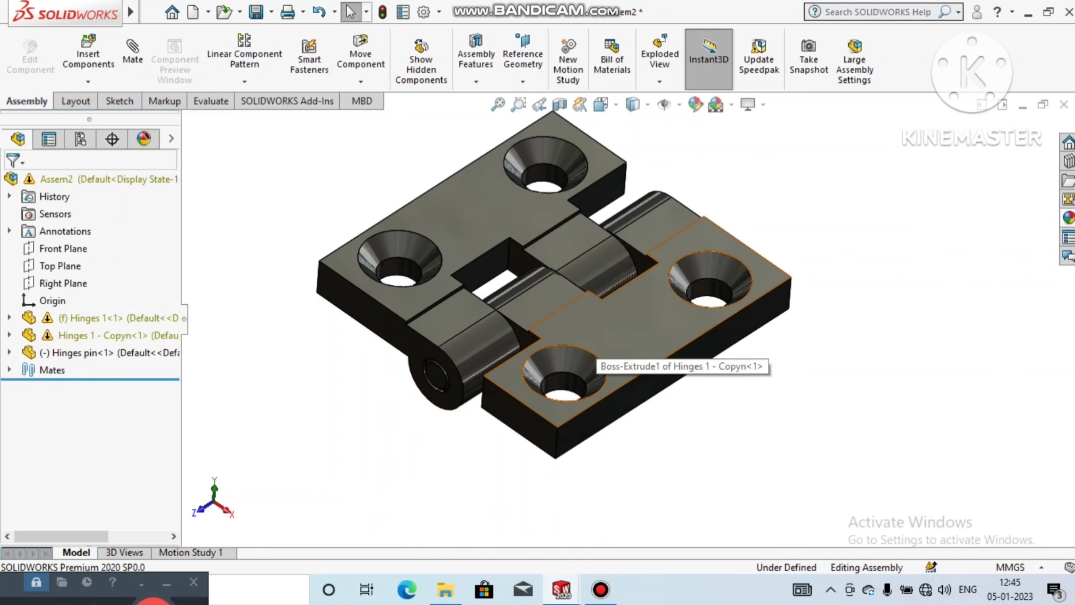
click(593, 352)
right_click(593, 351)
click(800, 15)
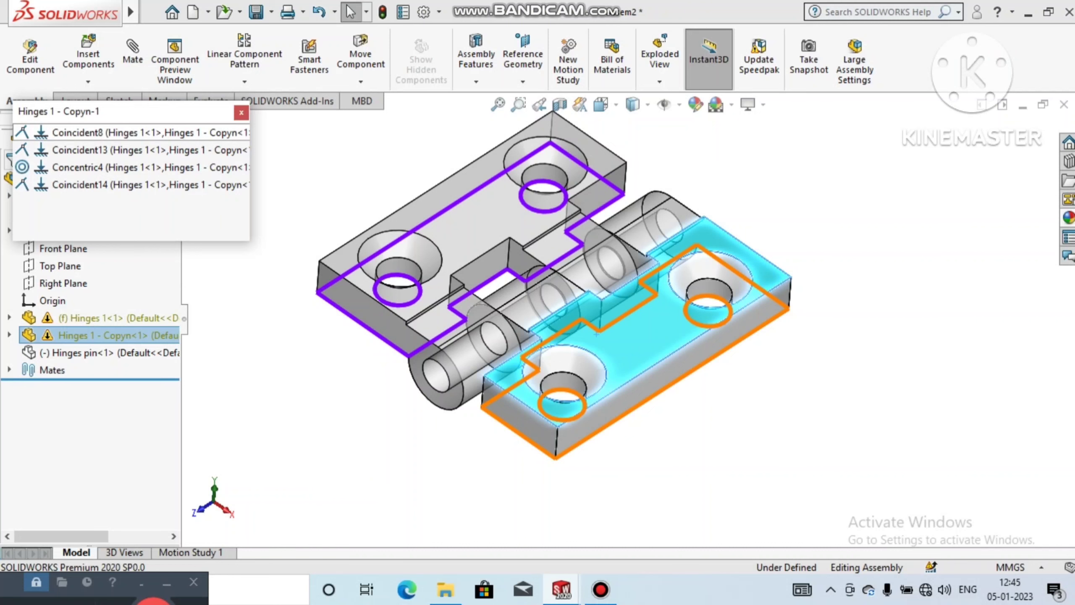
right_click(106, 135)
click(154, 202)
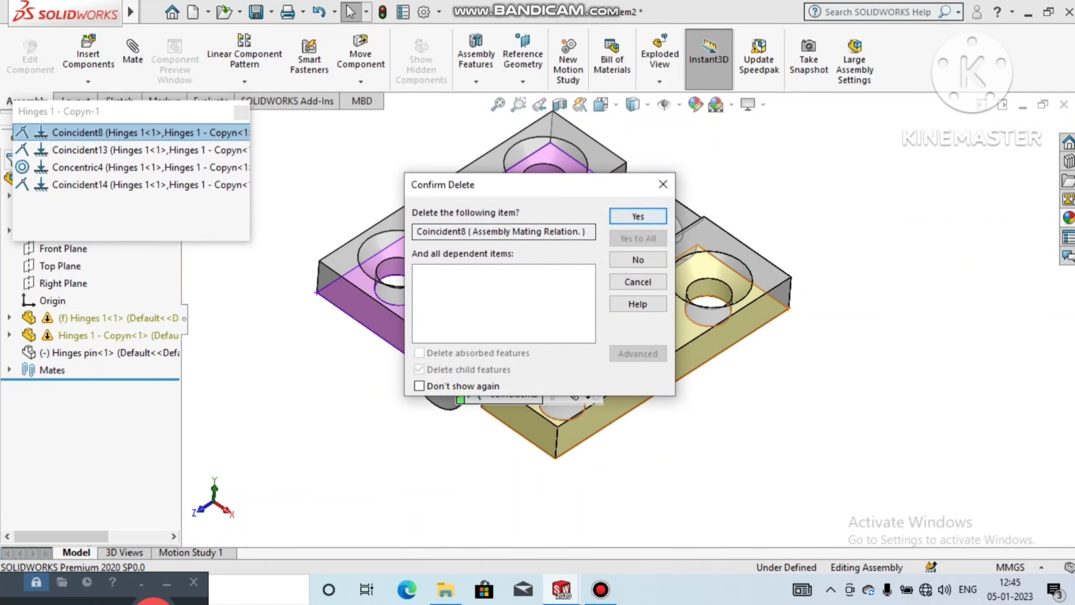
key(Return)
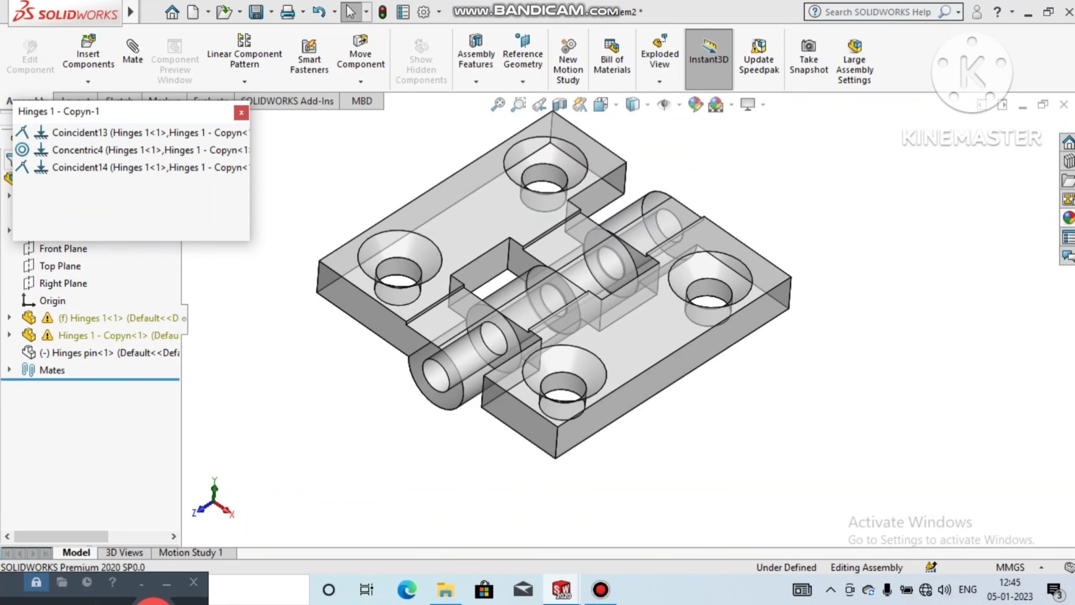
click(241, 112)
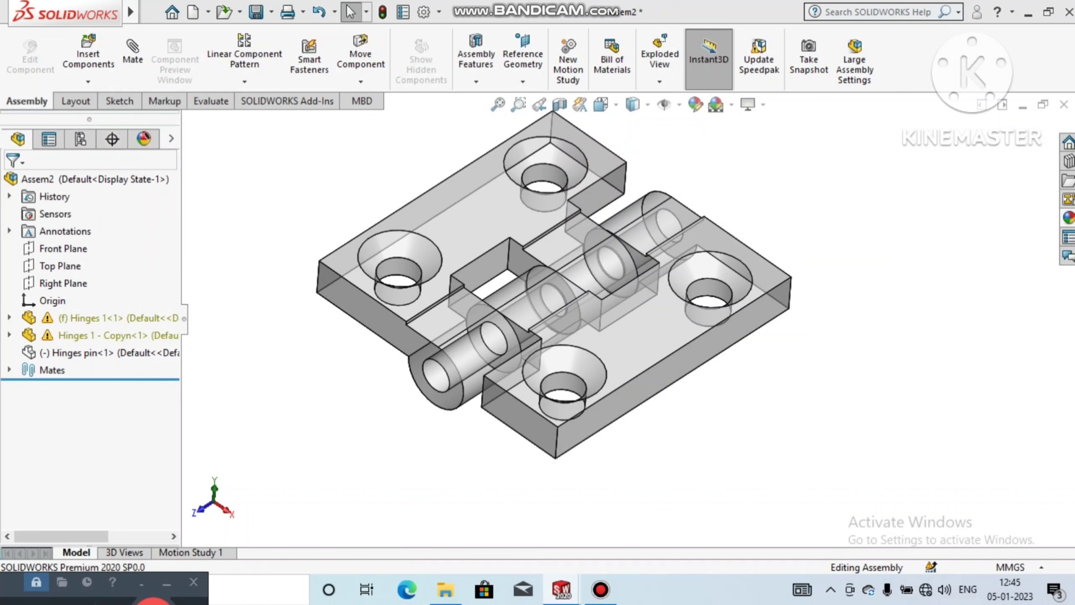
Step: Delete the Coincident14 mate between the knuckle side faces from the mates of the Hinges 1 - Copyn leaf
click(622, 310)
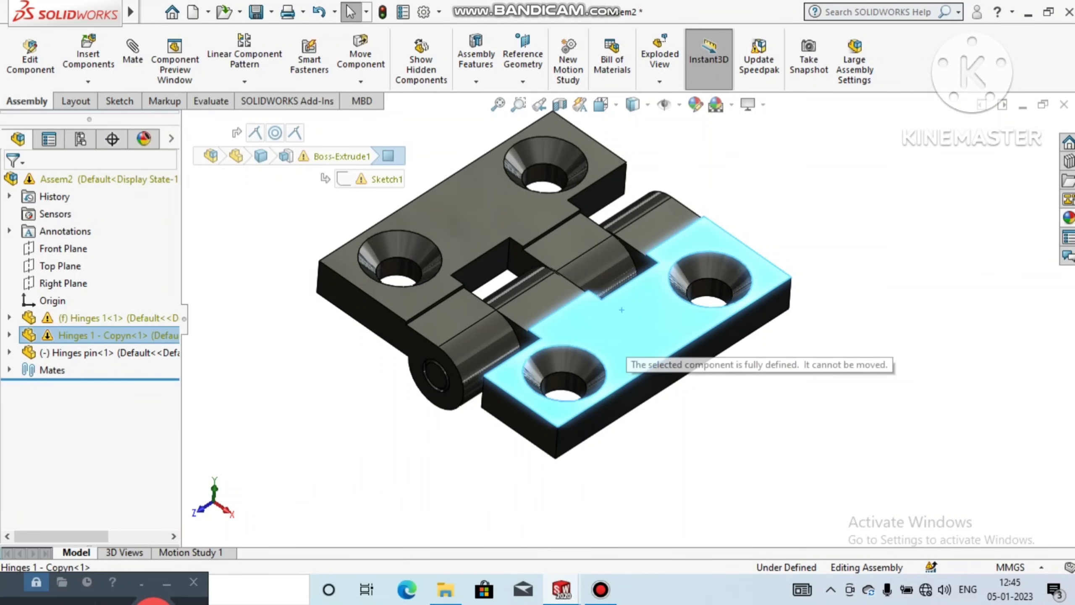
right_click(614, 337)
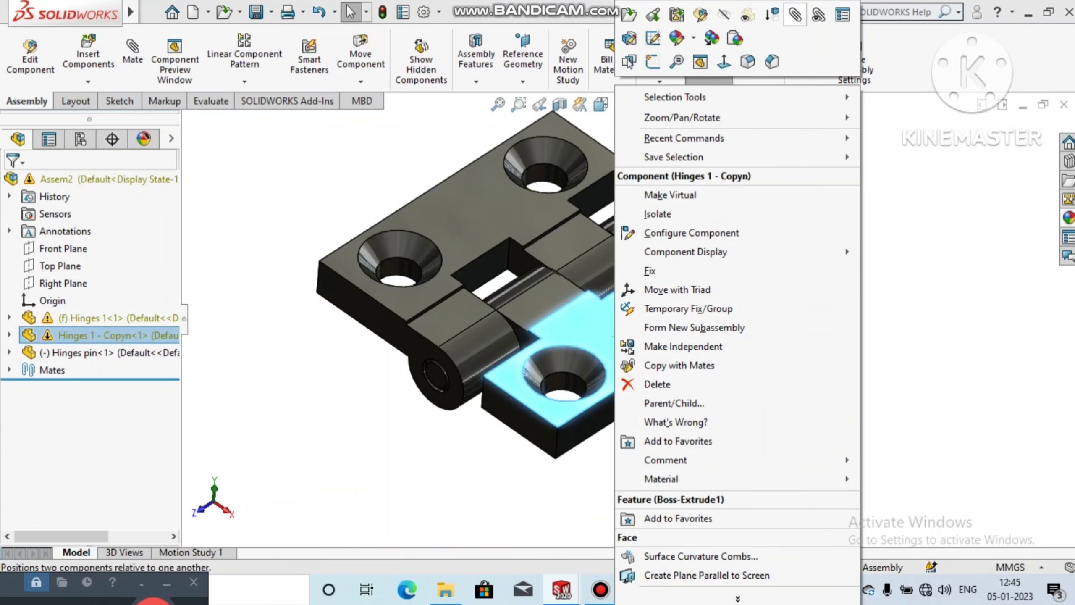
click(817, 15)
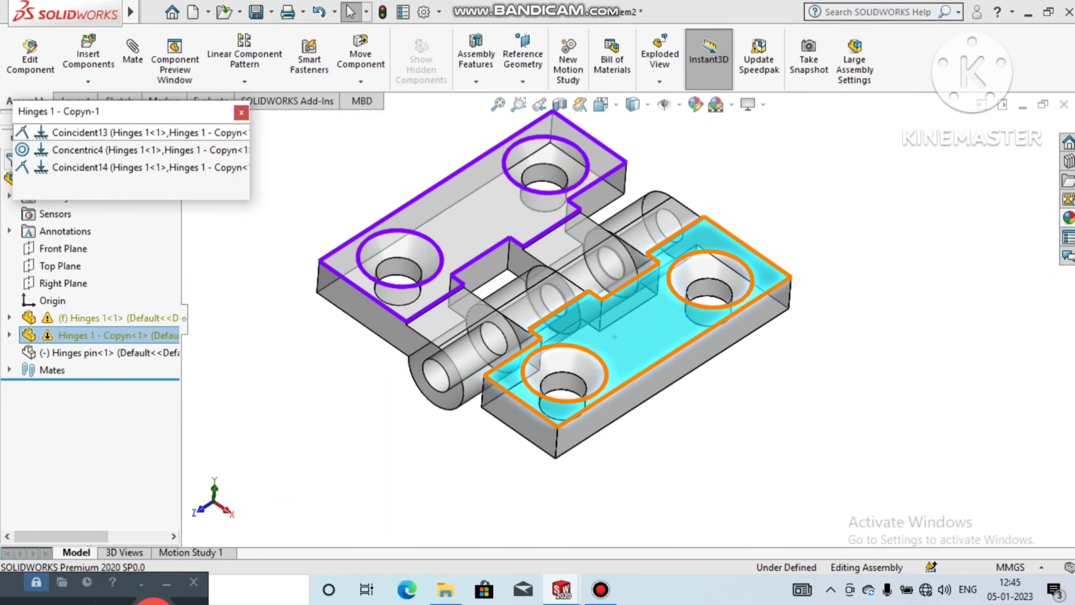
right_click(86, 167)
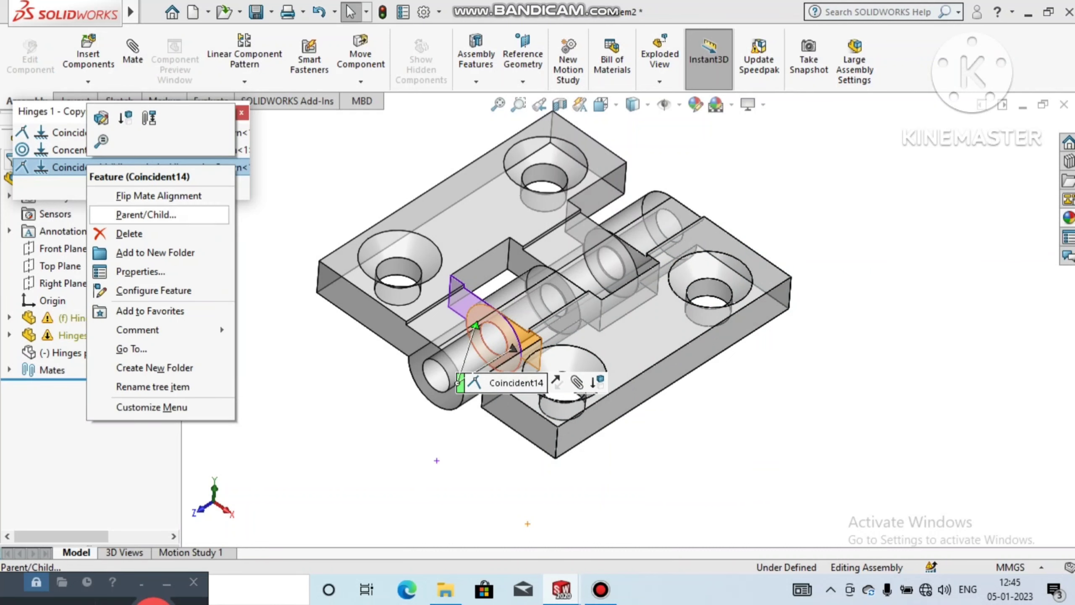
click(120, 231)
key(Return)
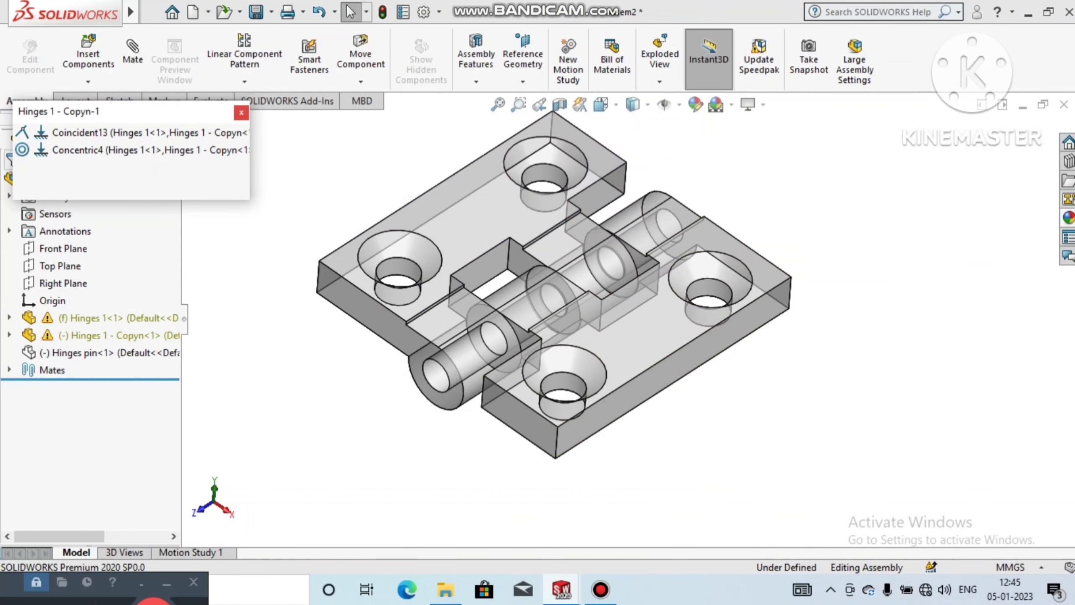
click(241, 112)
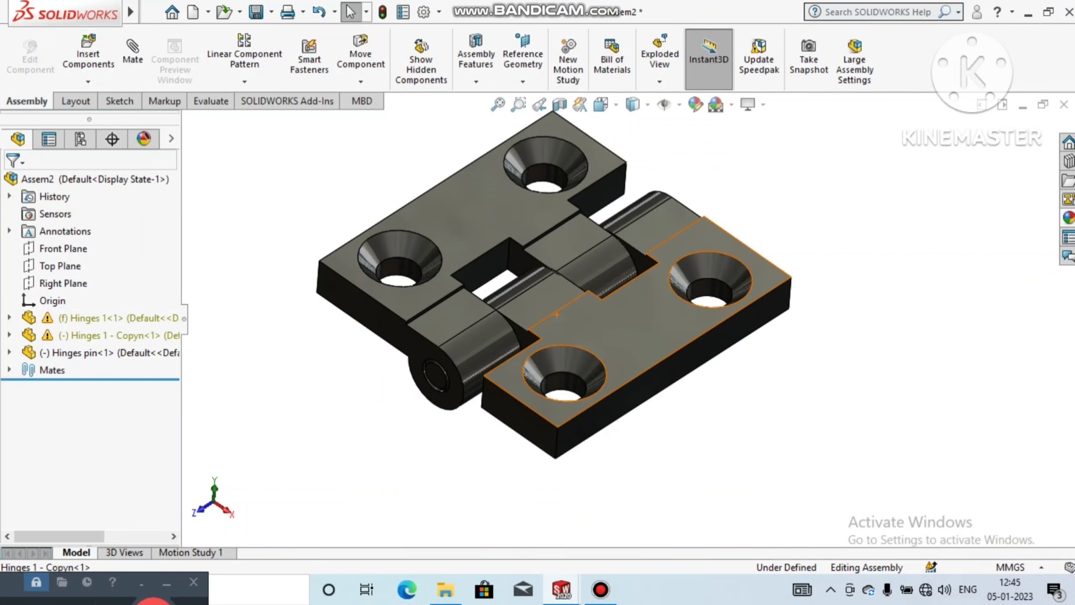
Step: Try moving the Hinges 1 - Copyn leaf and undo the movement
drag(556, 315, 625, 327)
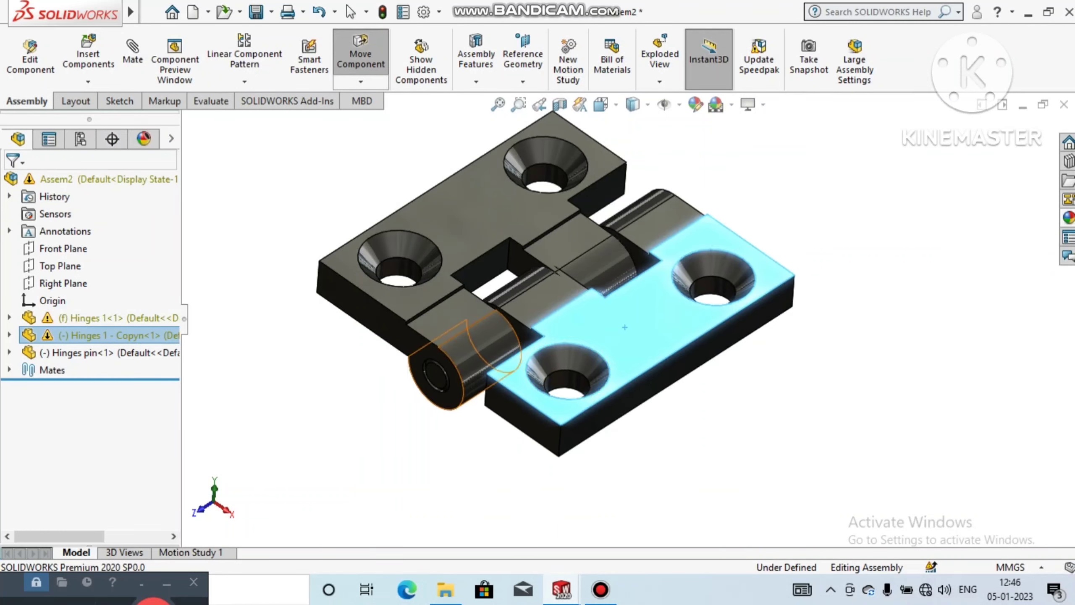
key(ctrl+z)
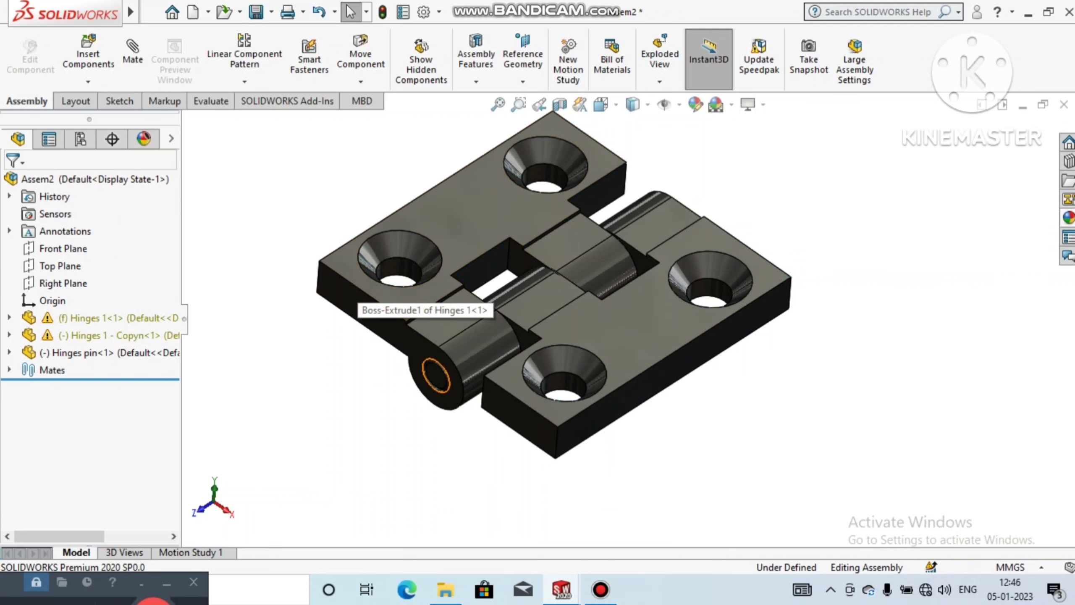
mouse_move(474, 321)
middle_down()
mouse_move(584, 271)
mouse_move(618, 195)
mouse_move(478, 322)
mouse_move(462, 305)
mouse_move(458, 315)
middle_up()
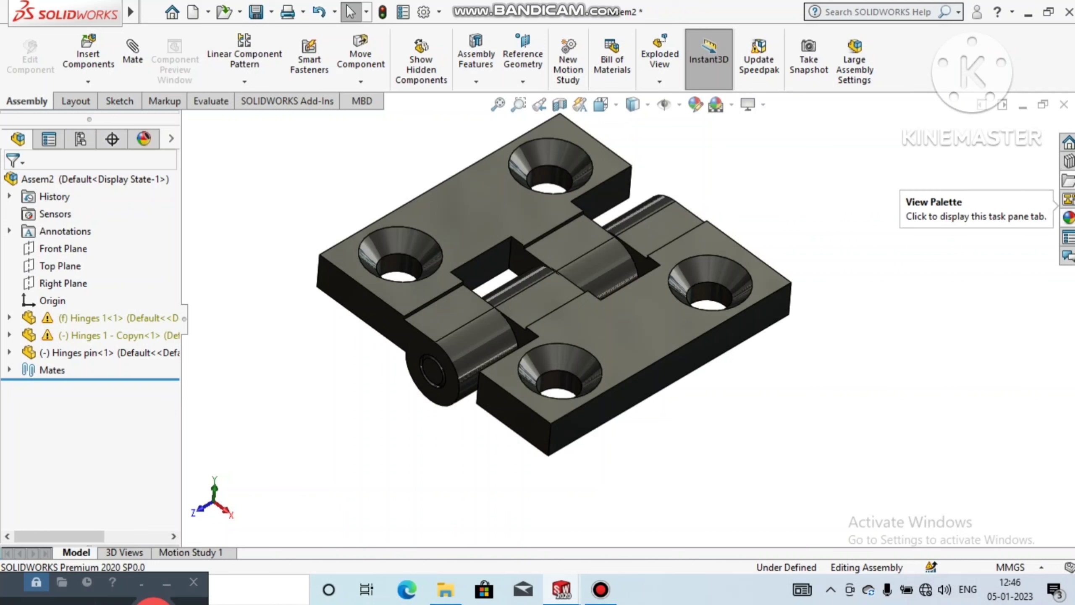
Step: Open the Design Library and add in the SOLIDWORKS Toolbox
click(1068, 161)
scroll(629, 319, up, 1)
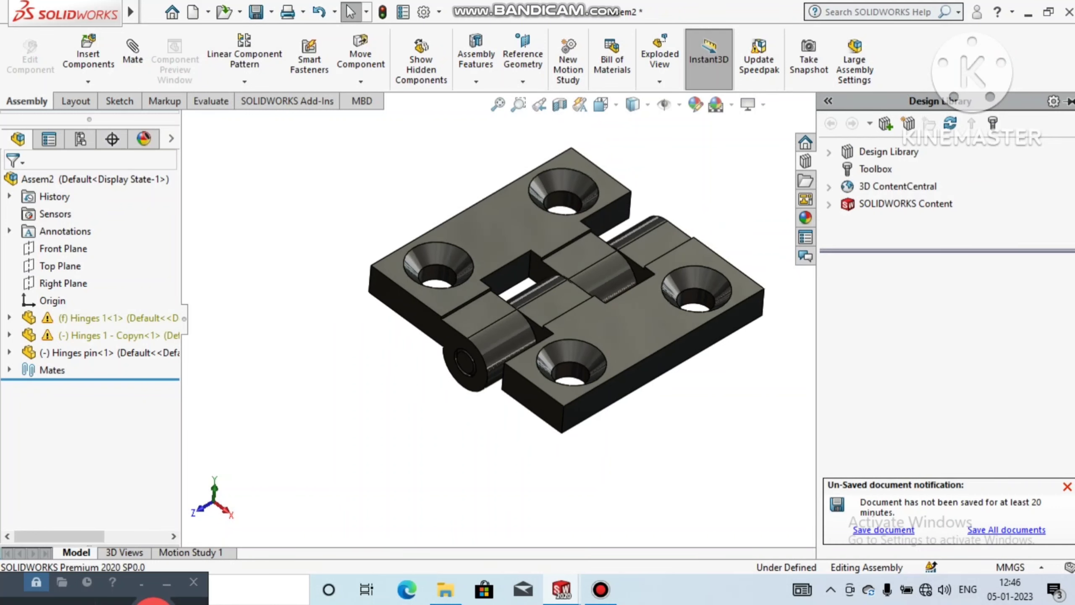
click(875, 169)
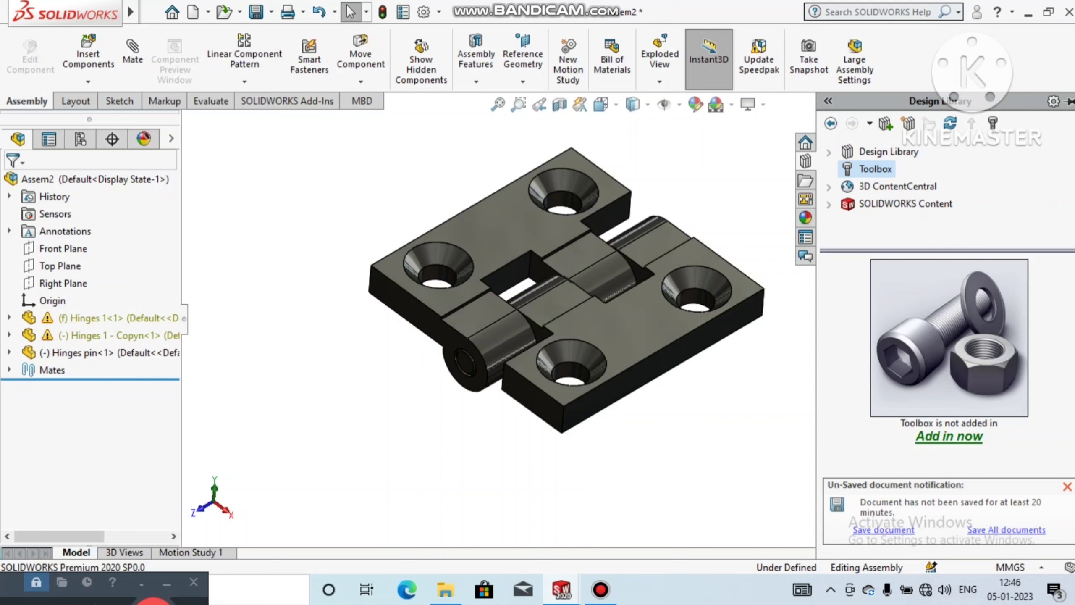
click(949, 437)
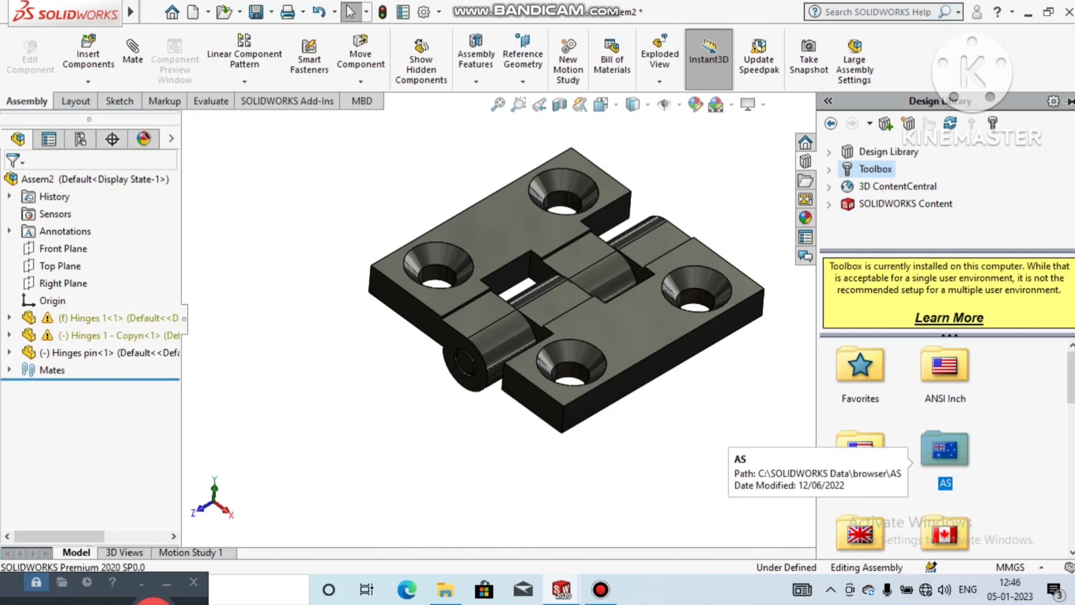
Step: Open the Socket Head Screws category under ANSI Metric, Bolts and Screws, in the Toolbox
double_click(860, 449)
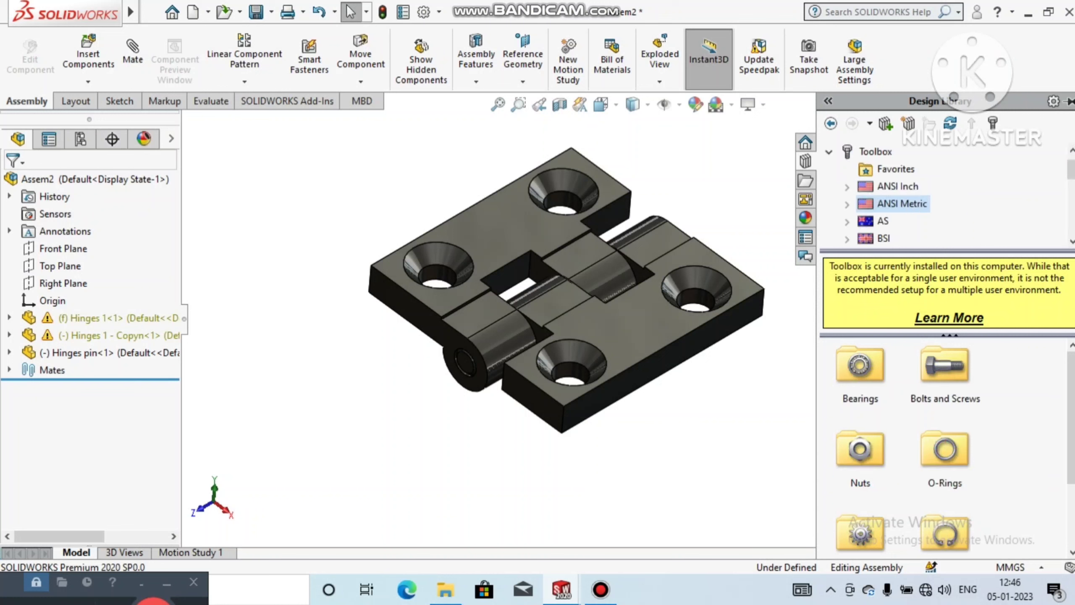
double_click(945, 365)
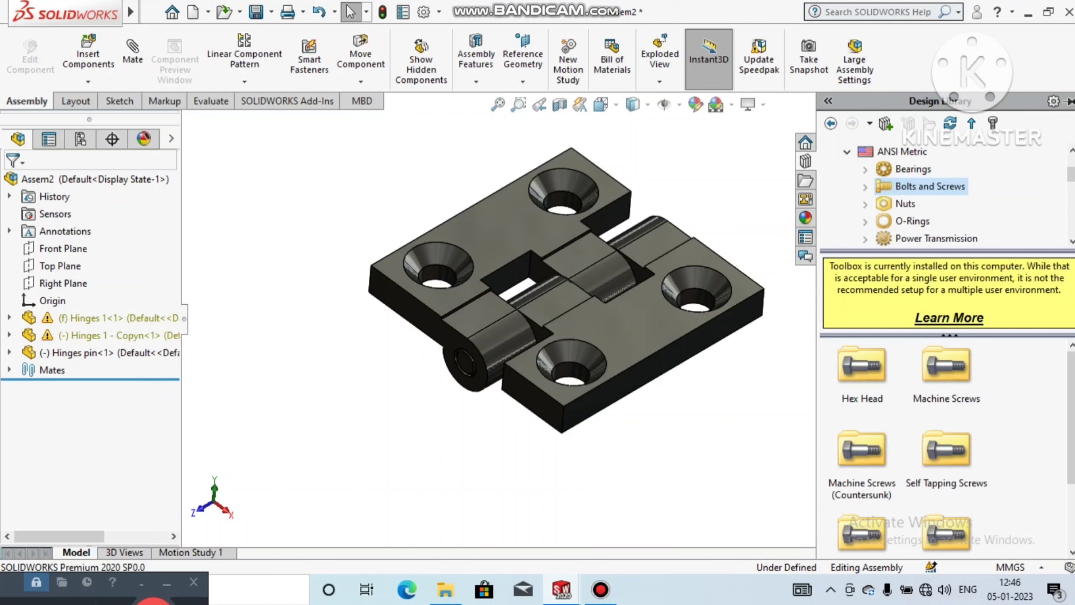
scroll(904, 445, down, 2)
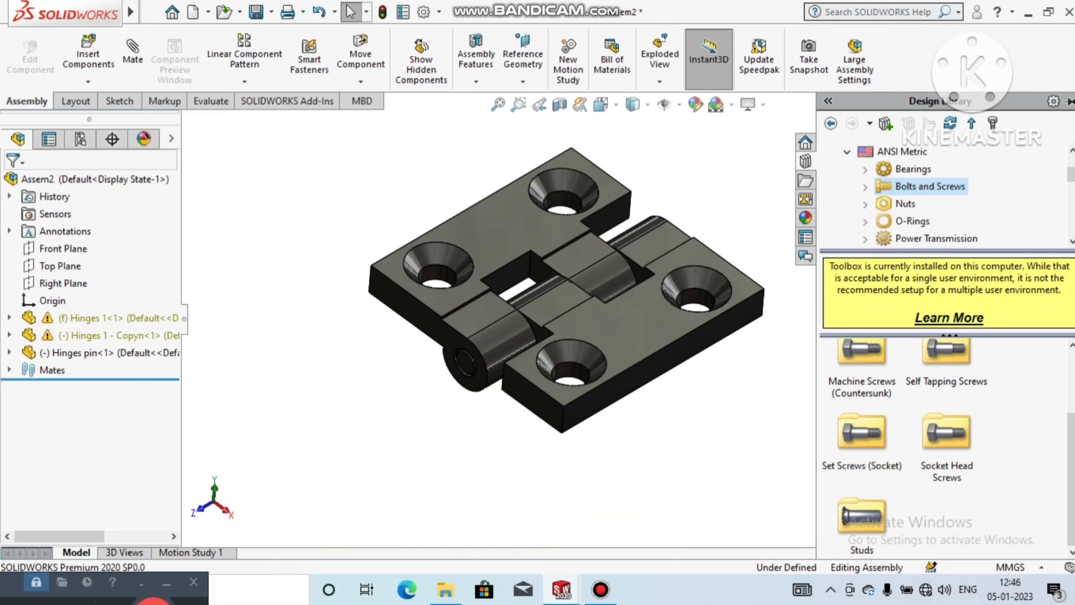
double_click(947, 434)
scroll(781, 339, down, 3)
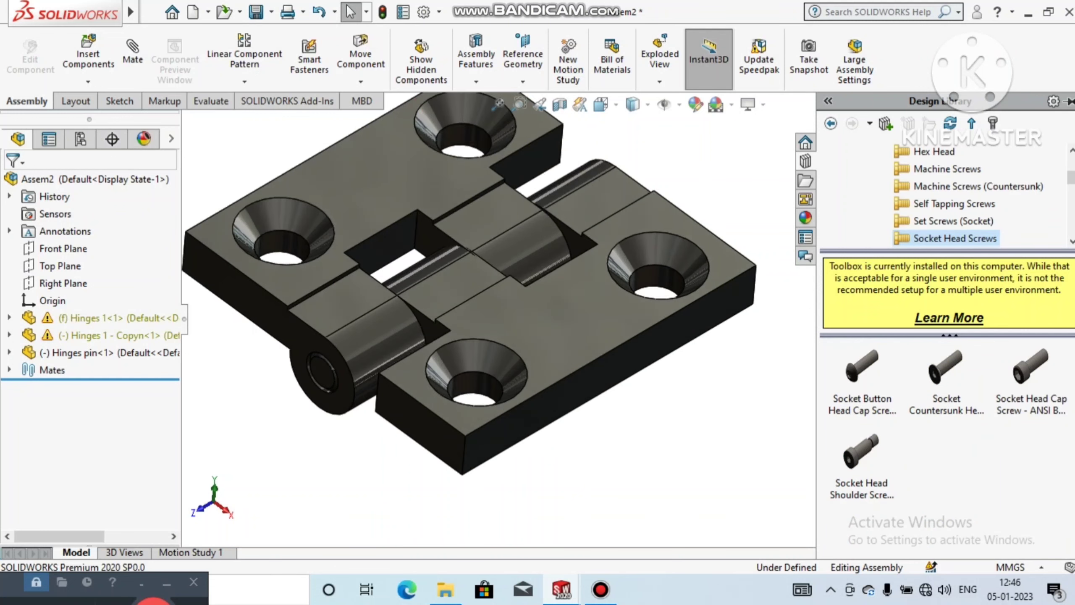
Step: Place a socket countersunk head screw from the Toolbox in the rear countersunk hole of the Hinges 1 - Copyn leaf
drag(947, 366, 823, 401)
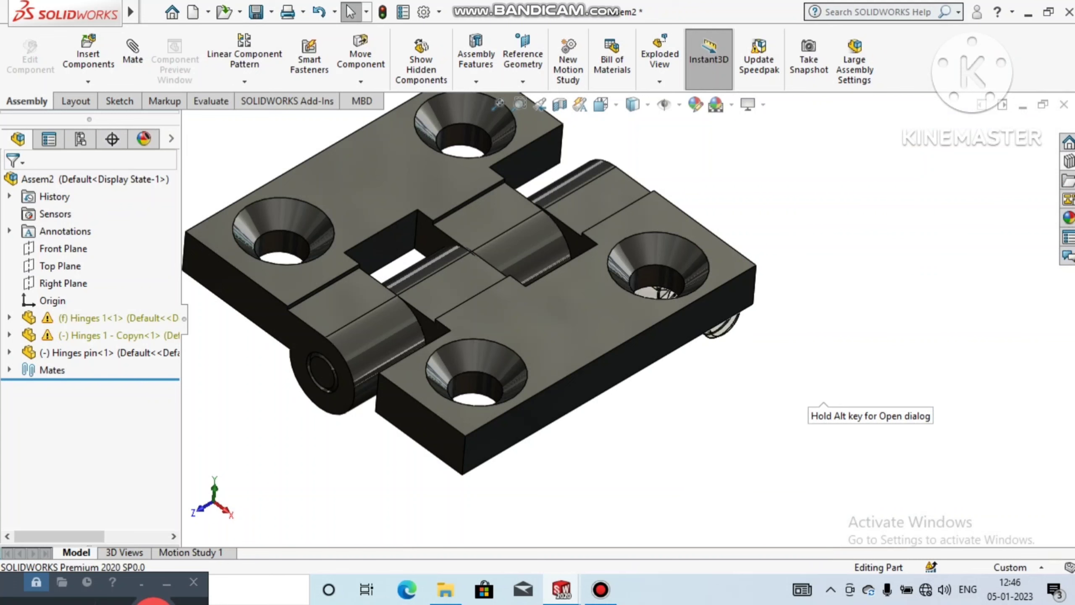
drag(823, 402, 677, 293)
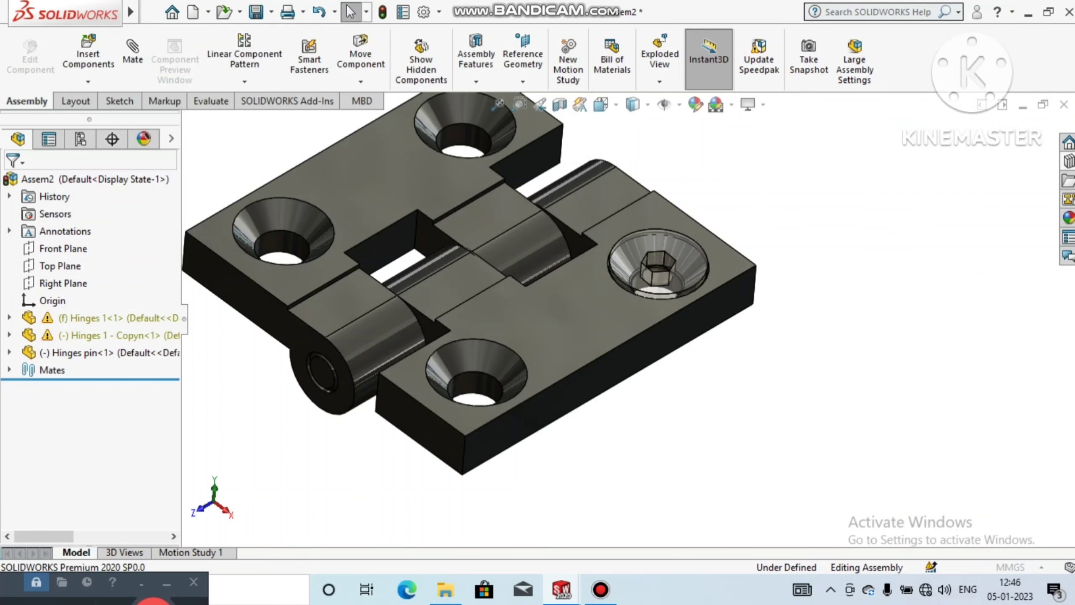
scroll(629, 324, up, 1)
scroll(628, 321, up, 2)
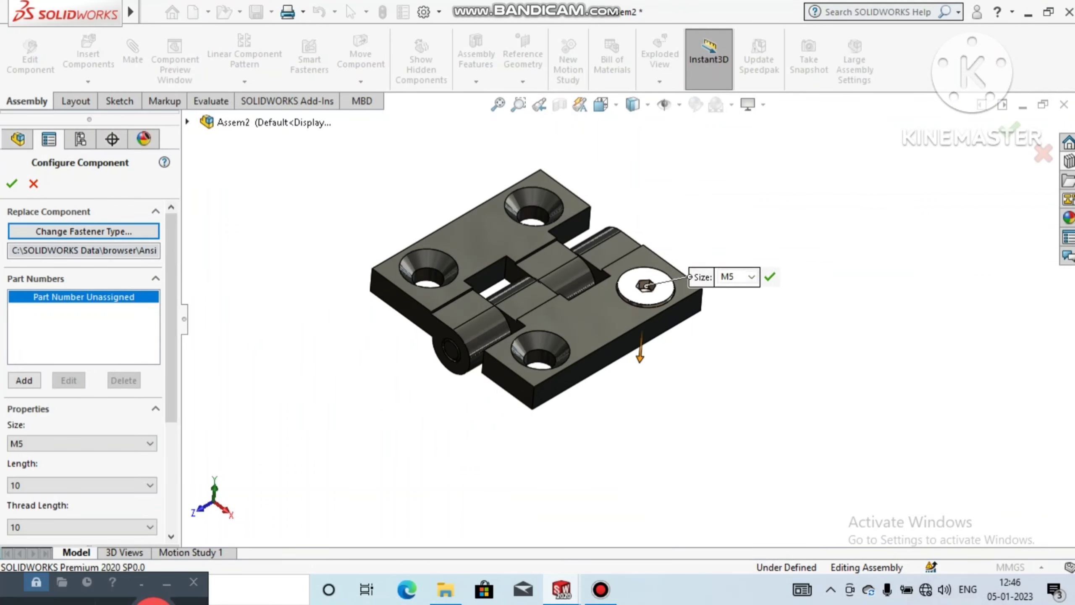
Step: Set the screw's thread display to Schematic and accept the component with size M5 and length 10
mouse_move(629, 321)
middle_down()
mouse_move(589, 254)
mouse_move(582, 292)
mouse_move(636, 327)
middle_up()
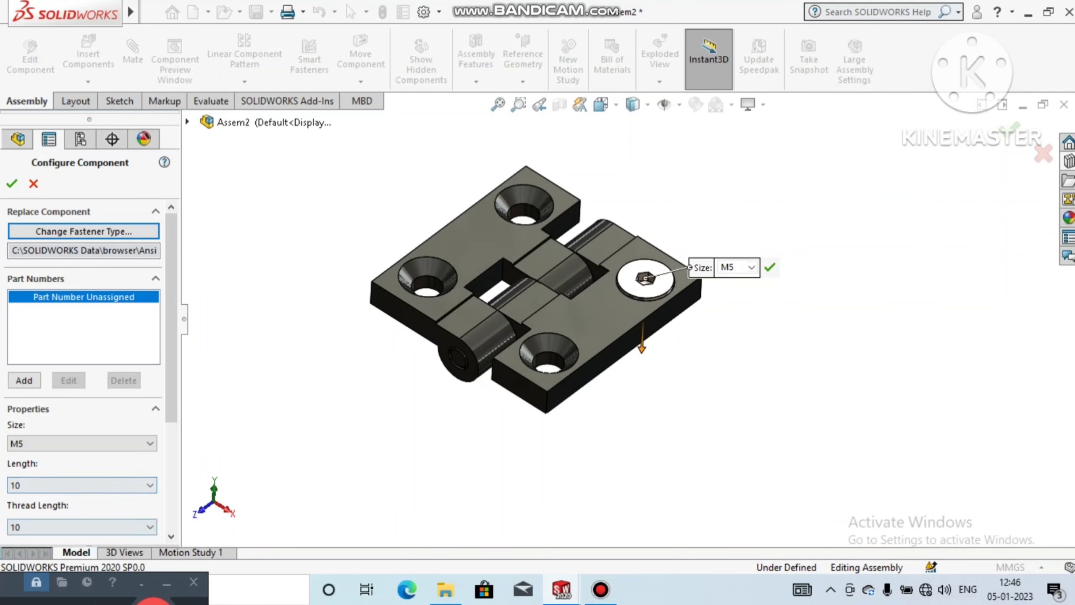
scroll(84, 373, down, 3)
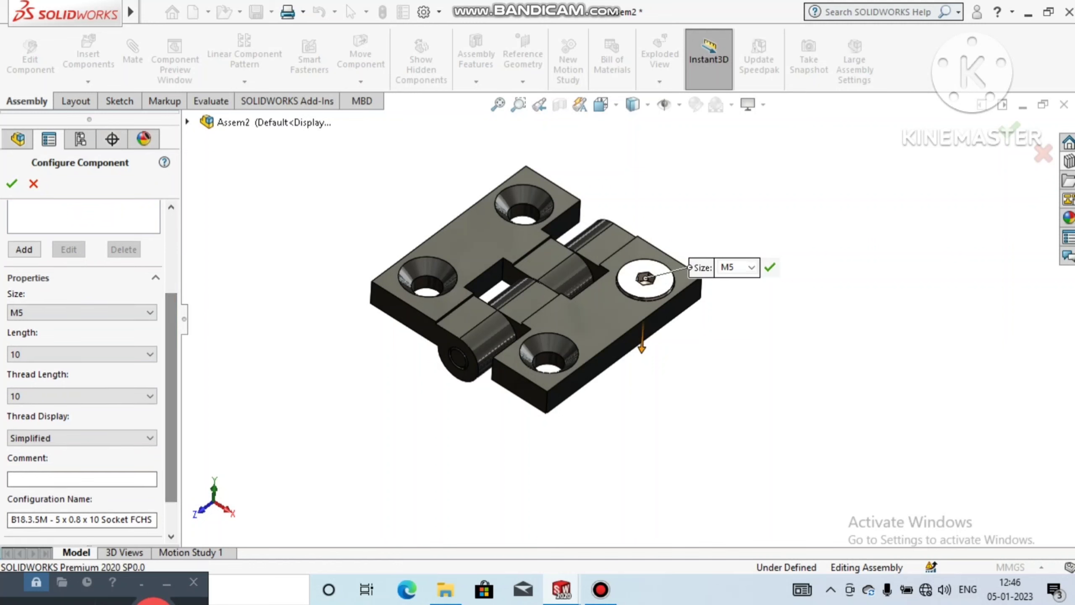
click(82, 438)
click(42, 472)
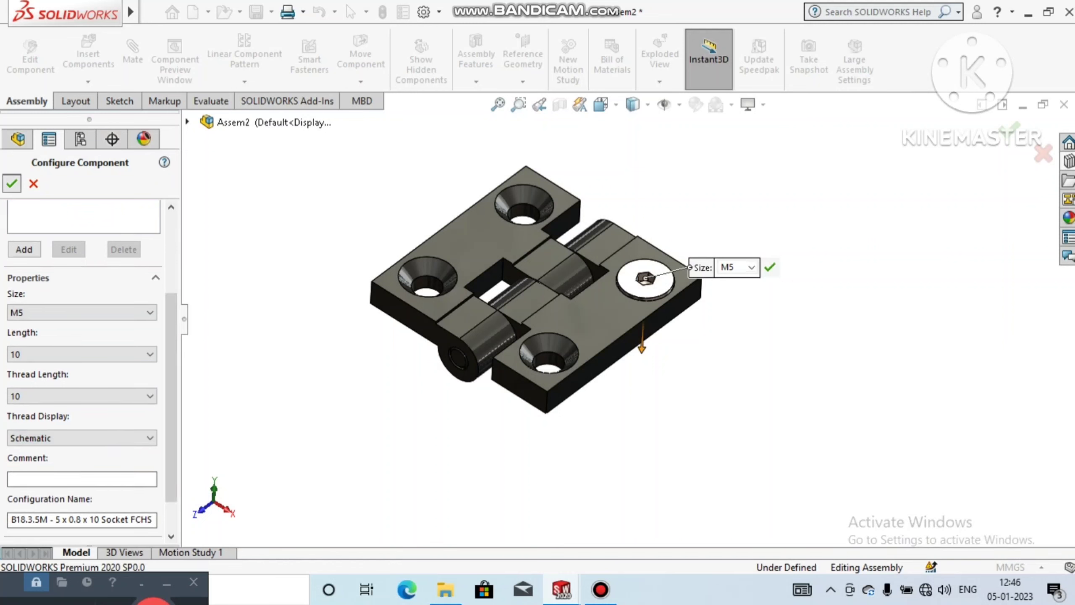
click(11, 184)
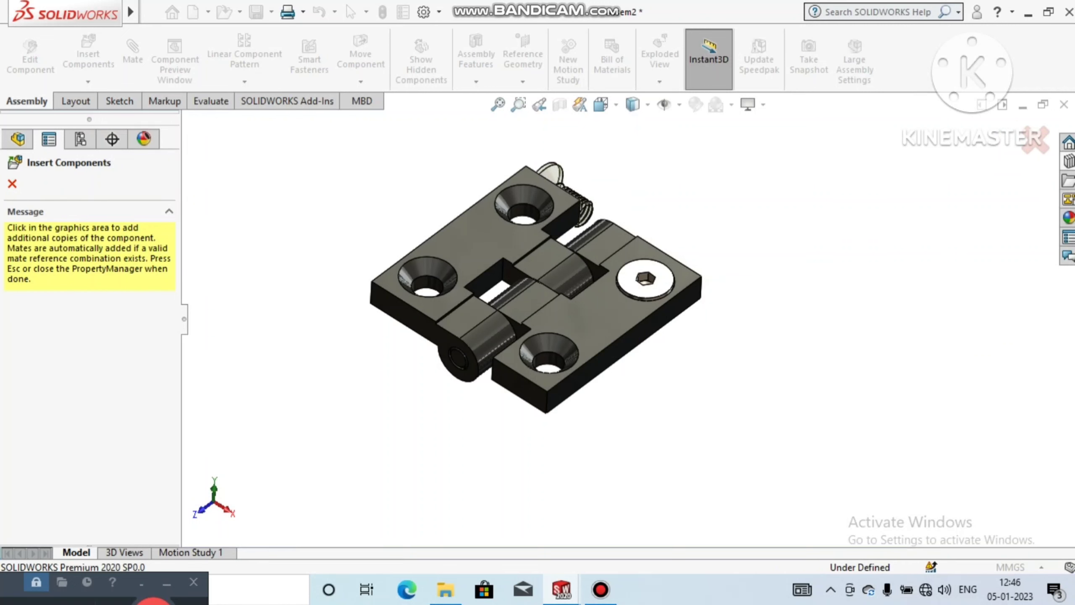
Step: Place copies of the countersunk screw in the remaining three holes, end the insertion and dismiss the rebuild report
click(524, 204)
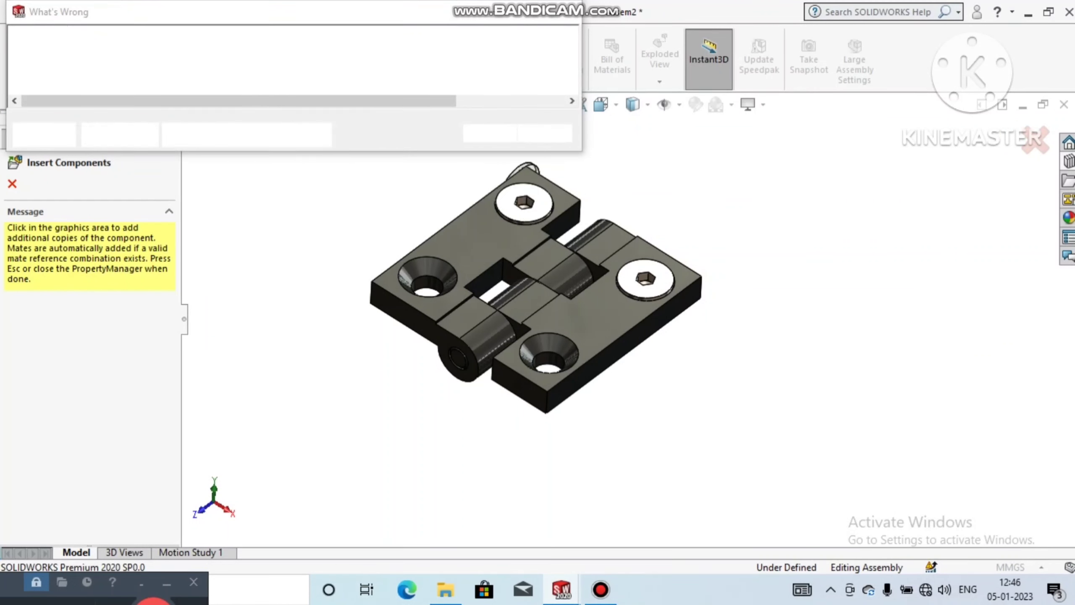
click(427, 276)
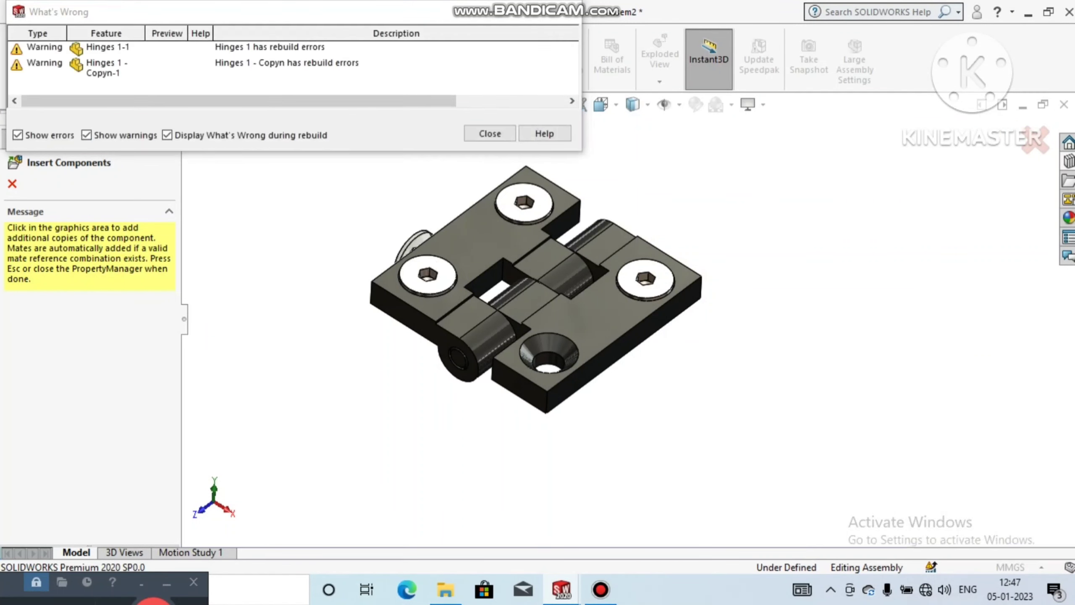
click(549, 351)
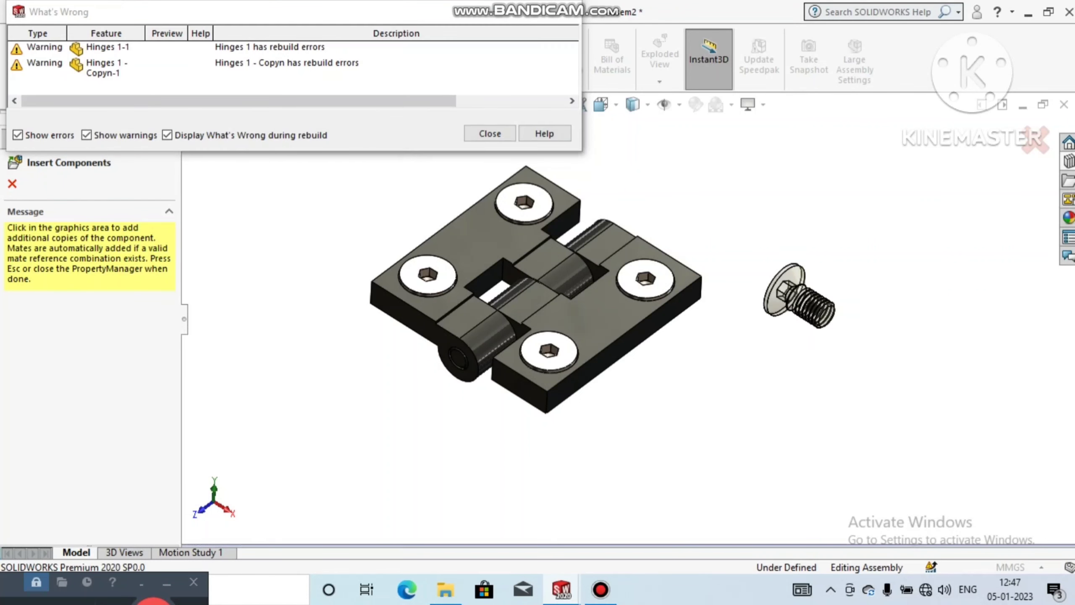
key(Escape)
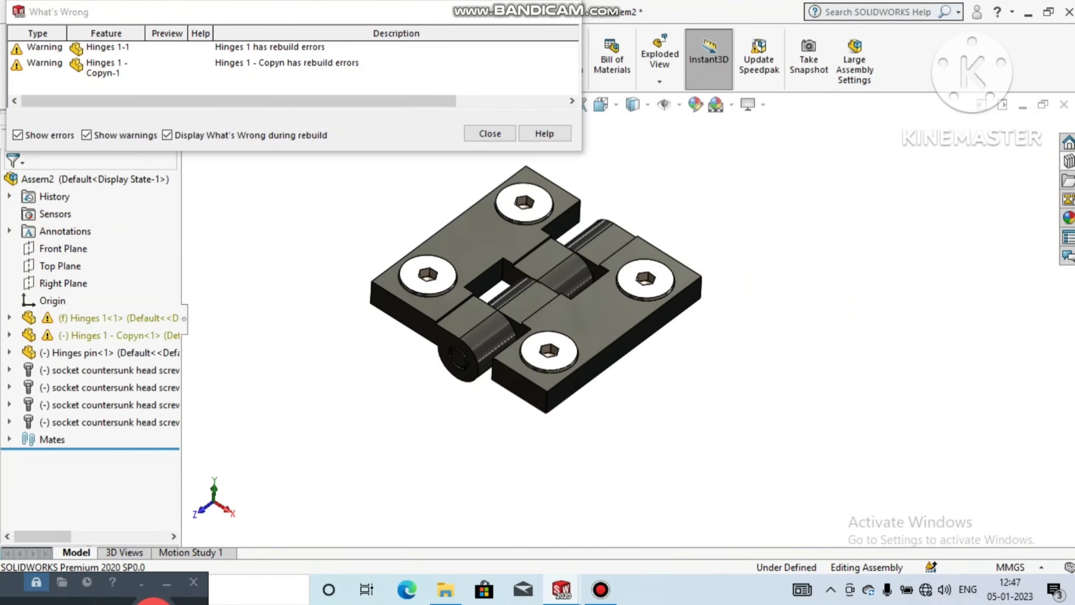
click(565, 12)
Step: Examine the hinge assembly and how the four countersunk screws sit in its holes
scroll(628, 312, up, 1)
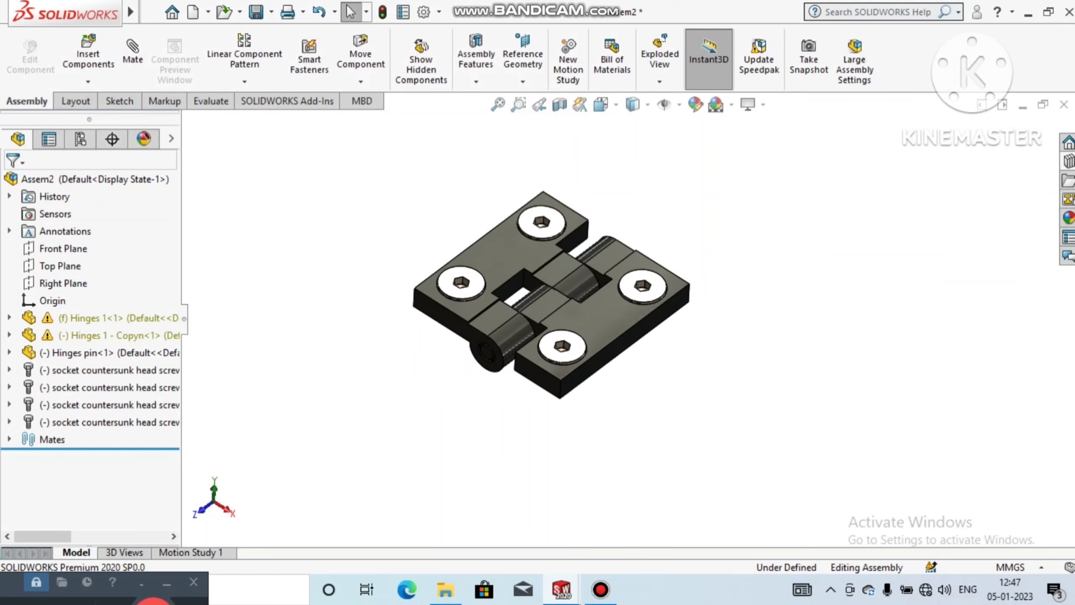
mouse_move(629, 312)
middle_down()
mouse_move(457, 403)
mouse_move(369, 382)
mouse_move(522, 356)
mouse_move(635, 292)
mouse_move(626, 310)
middle_up()
scroll(622, 271, down, 3)
scroll(497, 239, up, 1)
scroll(497, 240, down, 2)
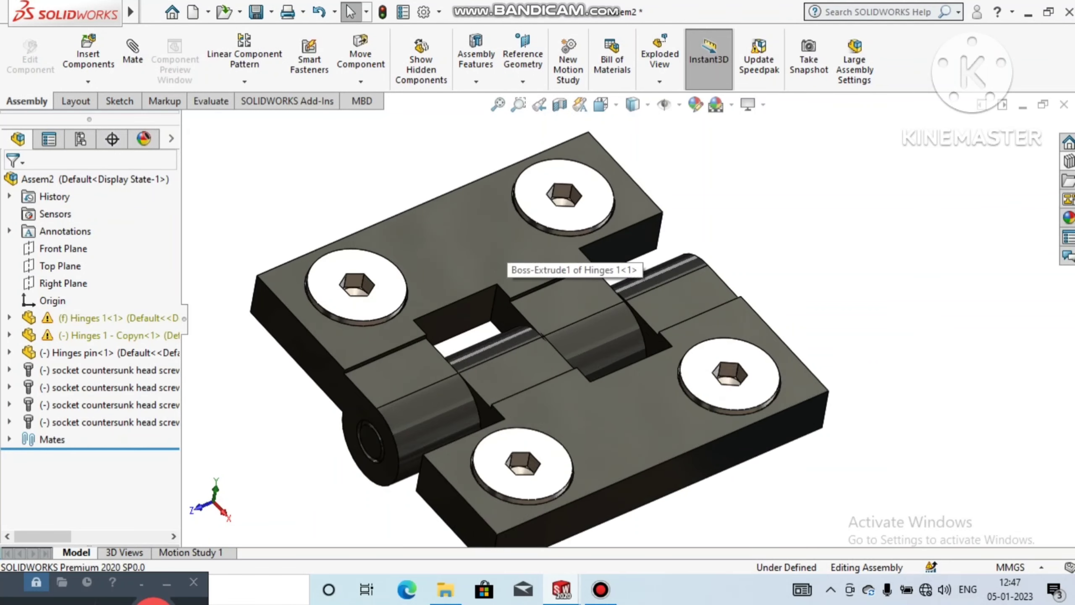
scroll(506, 249, up, 2)
middle_drag(635, 275, 630, 308)
scroll(635, 301, up, 1)
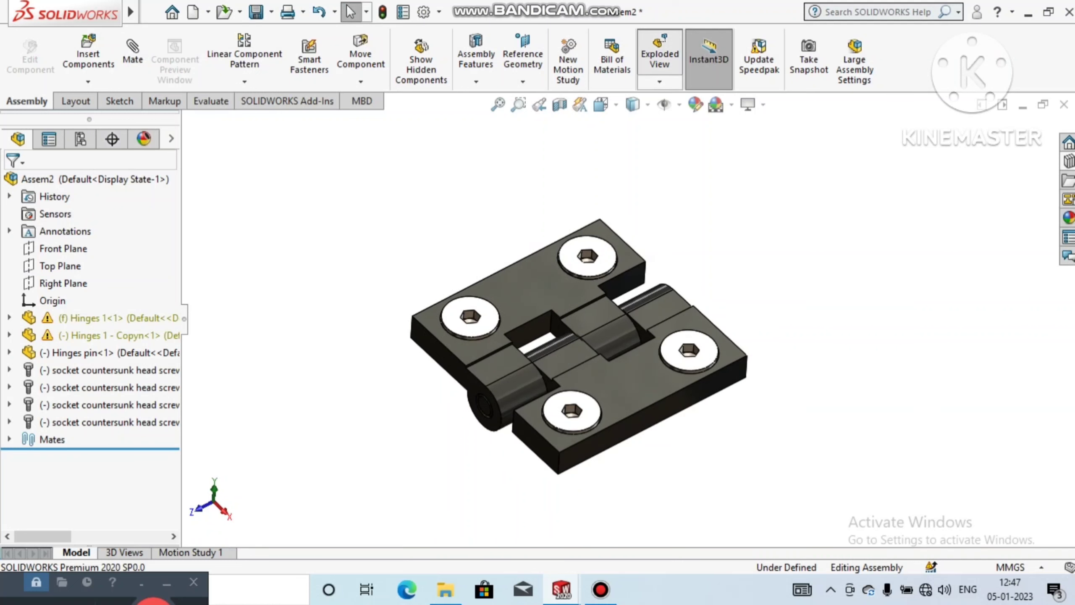
Step: Start an exploded view and add a step moving all four countersunk screws about 22.49 mm upward along Y
click(659, 54)
click(586, 256)
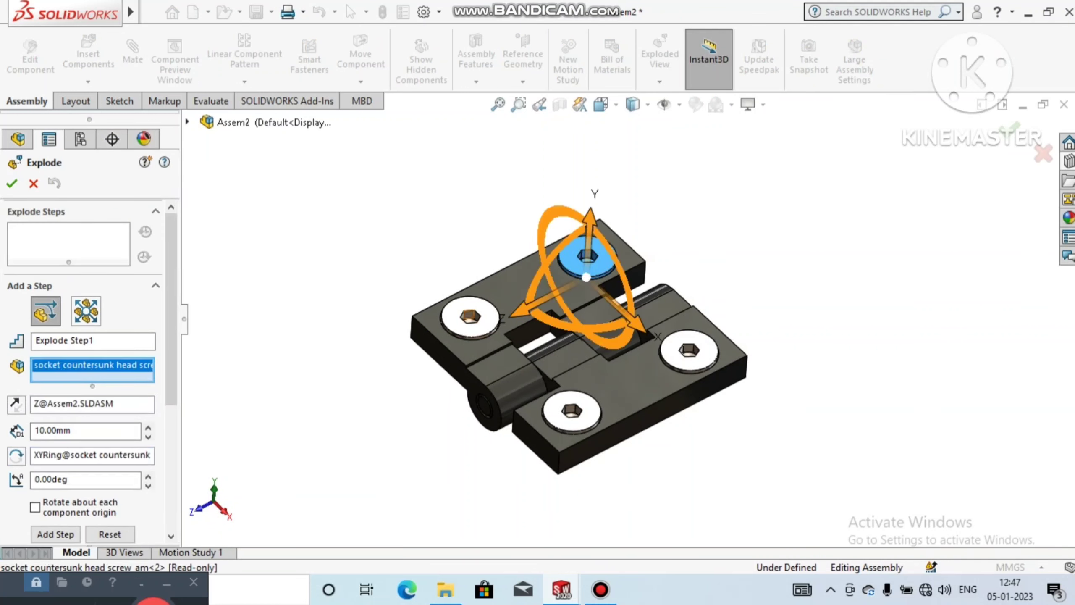
click(470, 317)
click(571, 411)
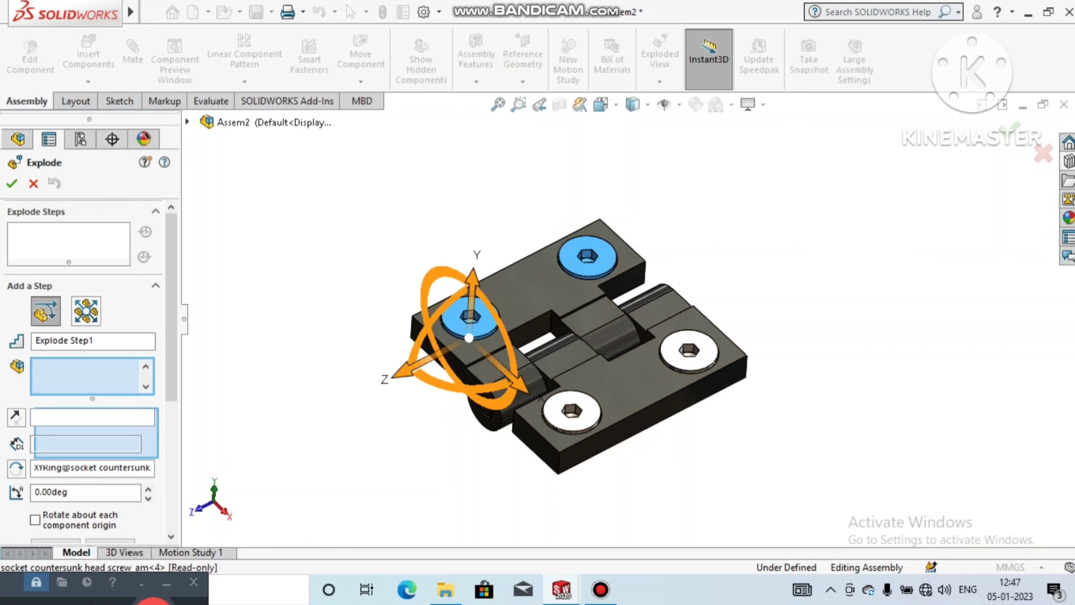
click(688, 350)
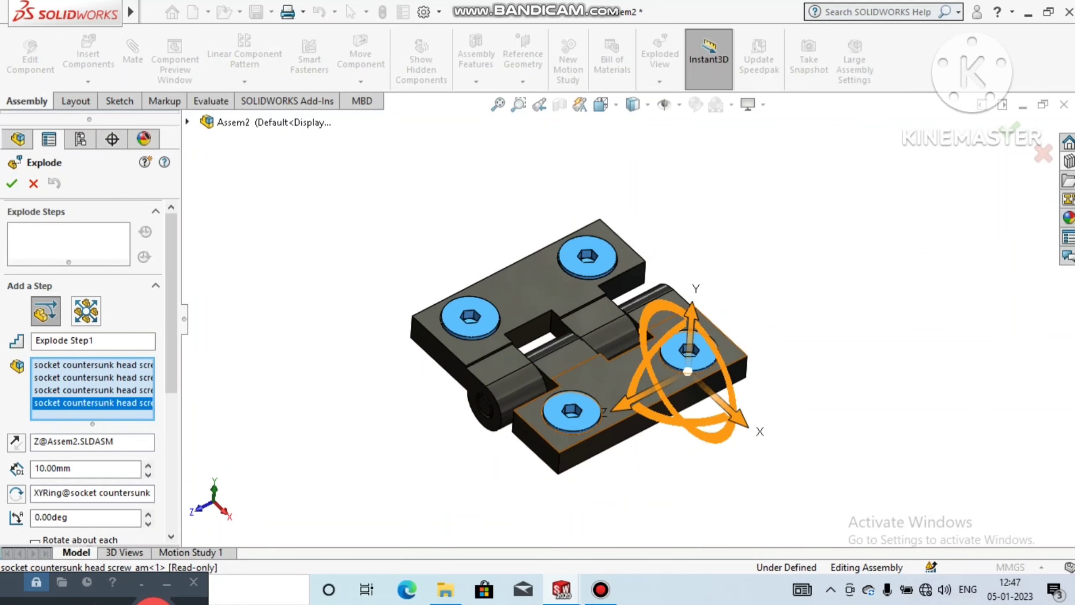
drag(692, 311, 698, 216)
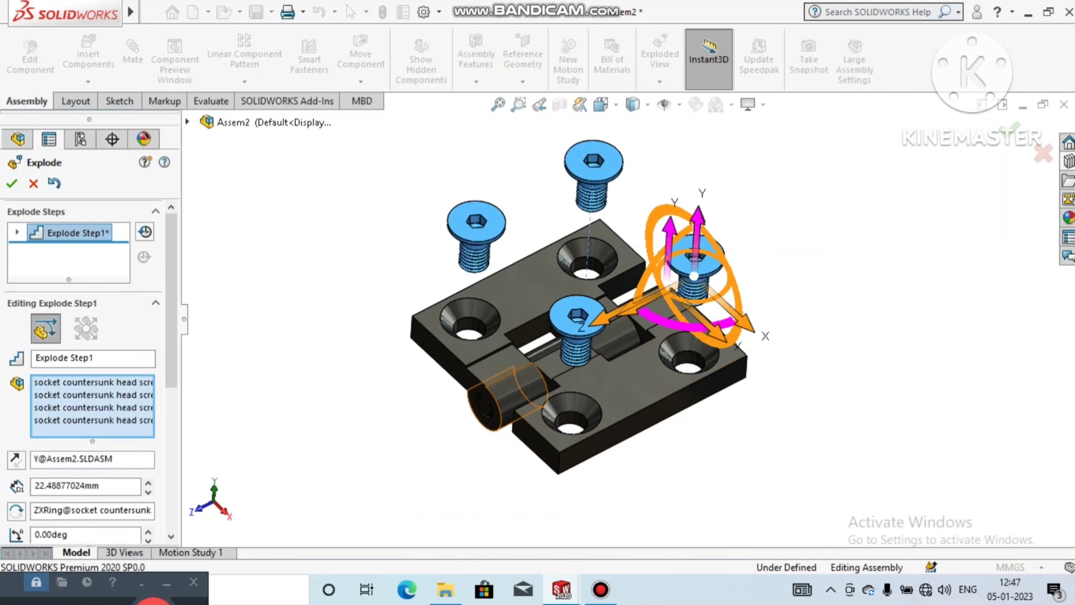
drag(171, 303, 171, 368)
click(56, 460)
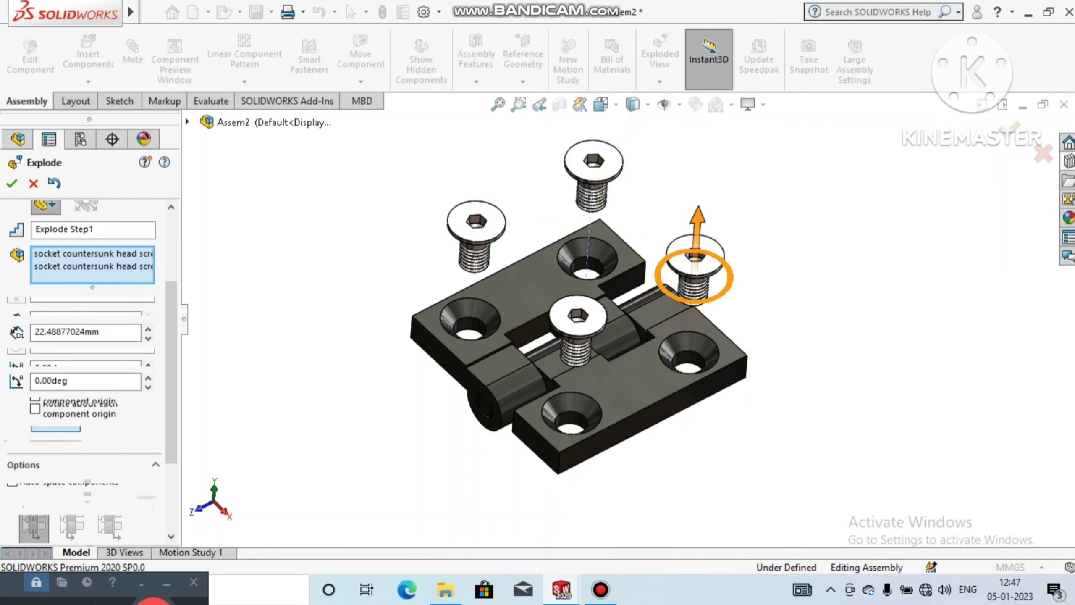
Step: Add an explode step pulling the hinge pin about 44.43 mm out of the knuckles along Z
click(484, 407)
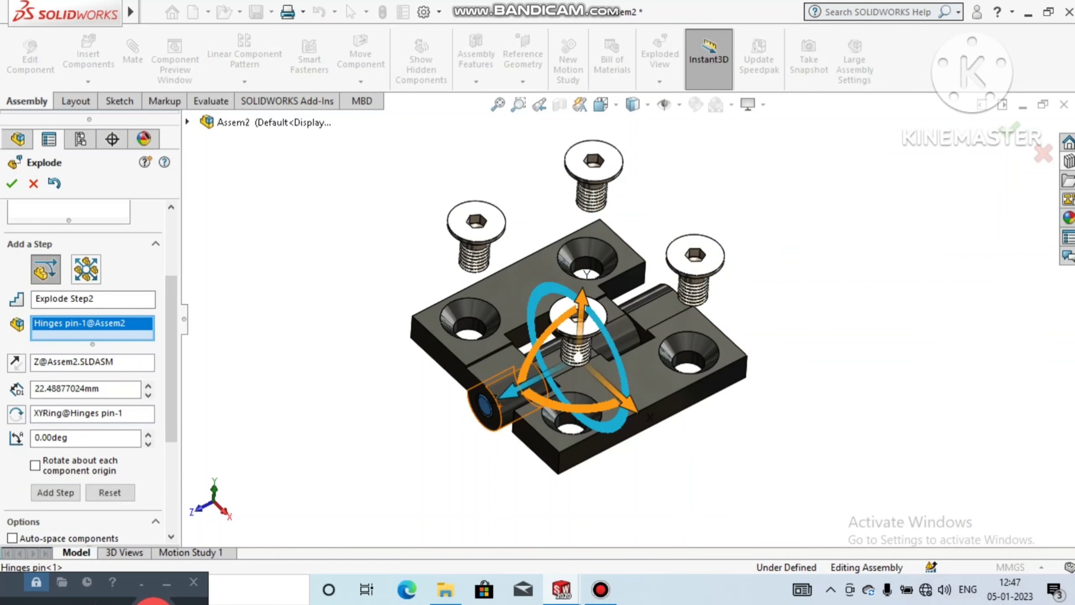
drag(507, 391, 302, 499)
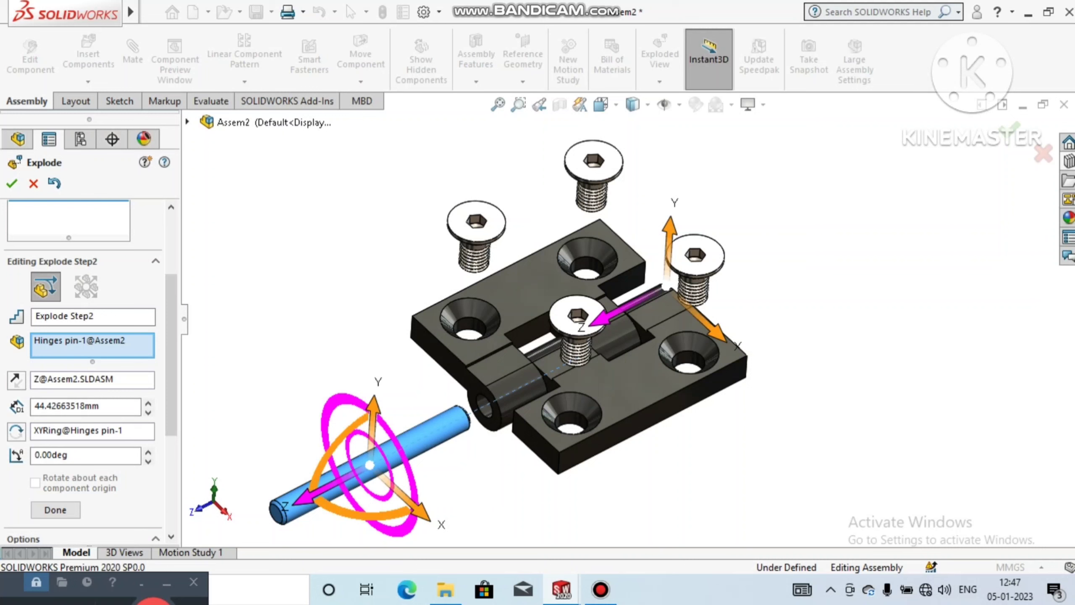
click(56, 510)
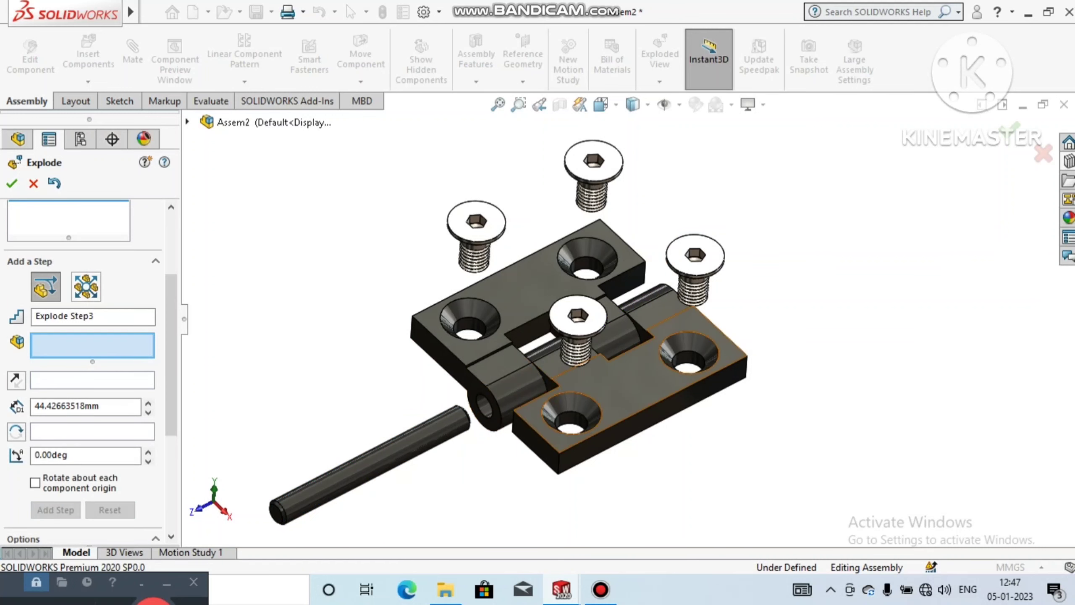
Step: Add an explode step moving the Hinges 1 - Copyn leaf about 15.47 mm along X and finish the exploded view
click(616, 374)
drag(666, 438, 723, 485)
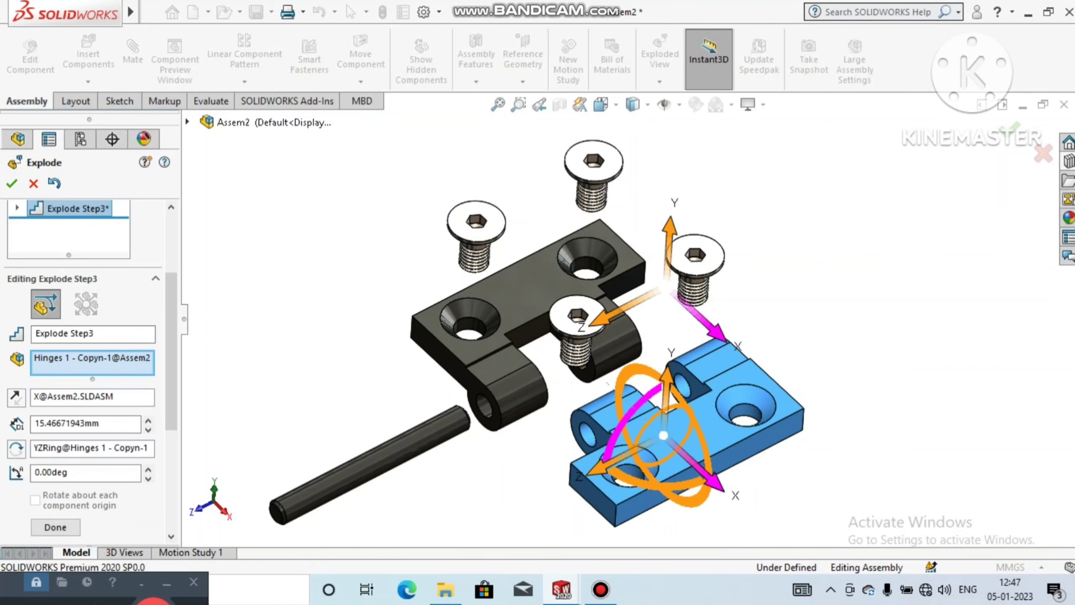
scroll(629, 318, up, 1)
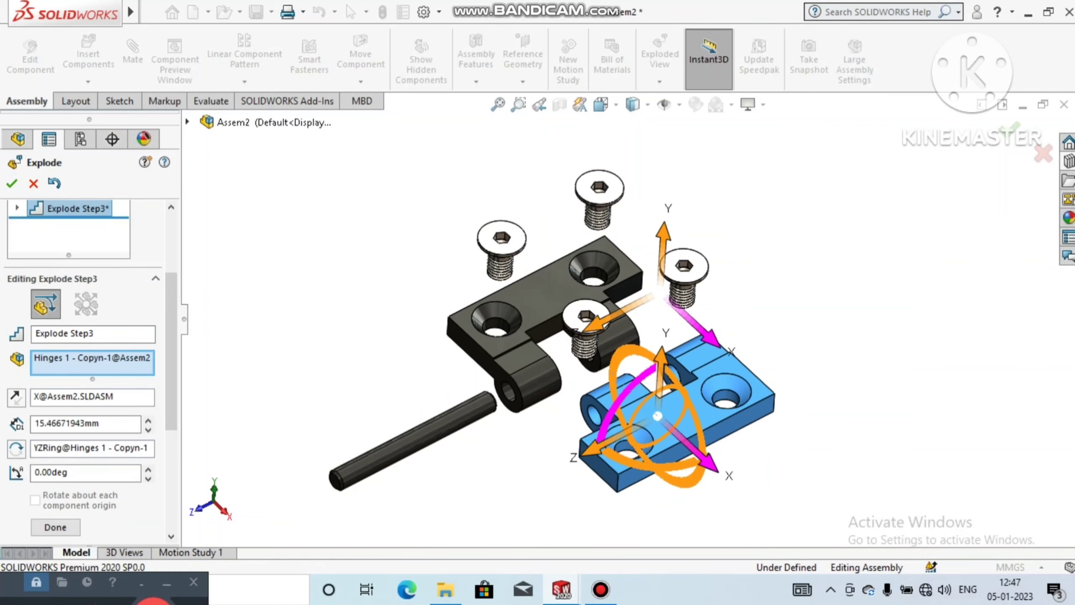
click(12, 184)
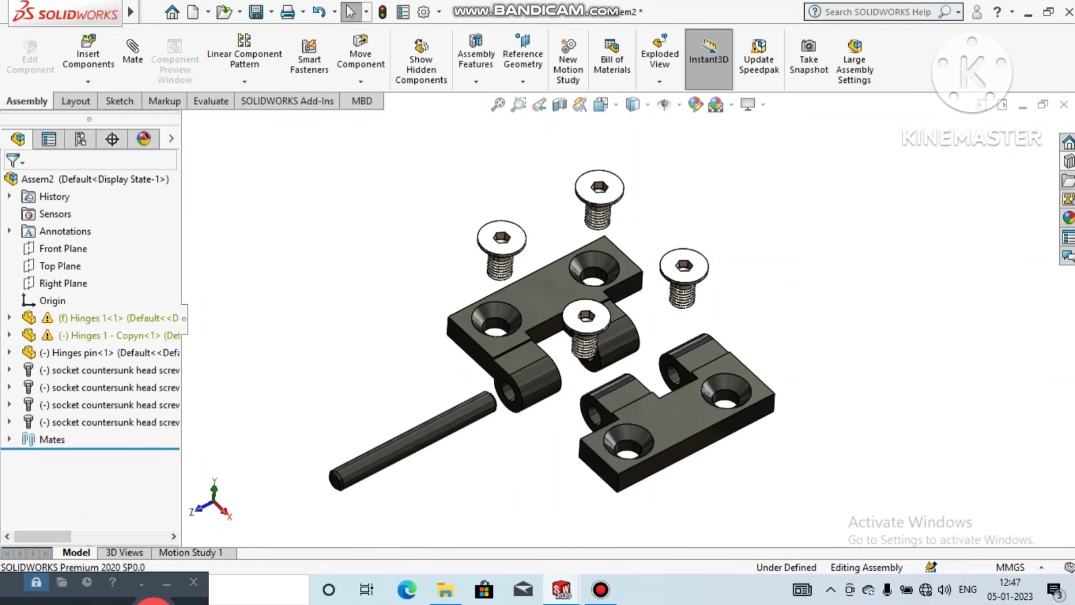